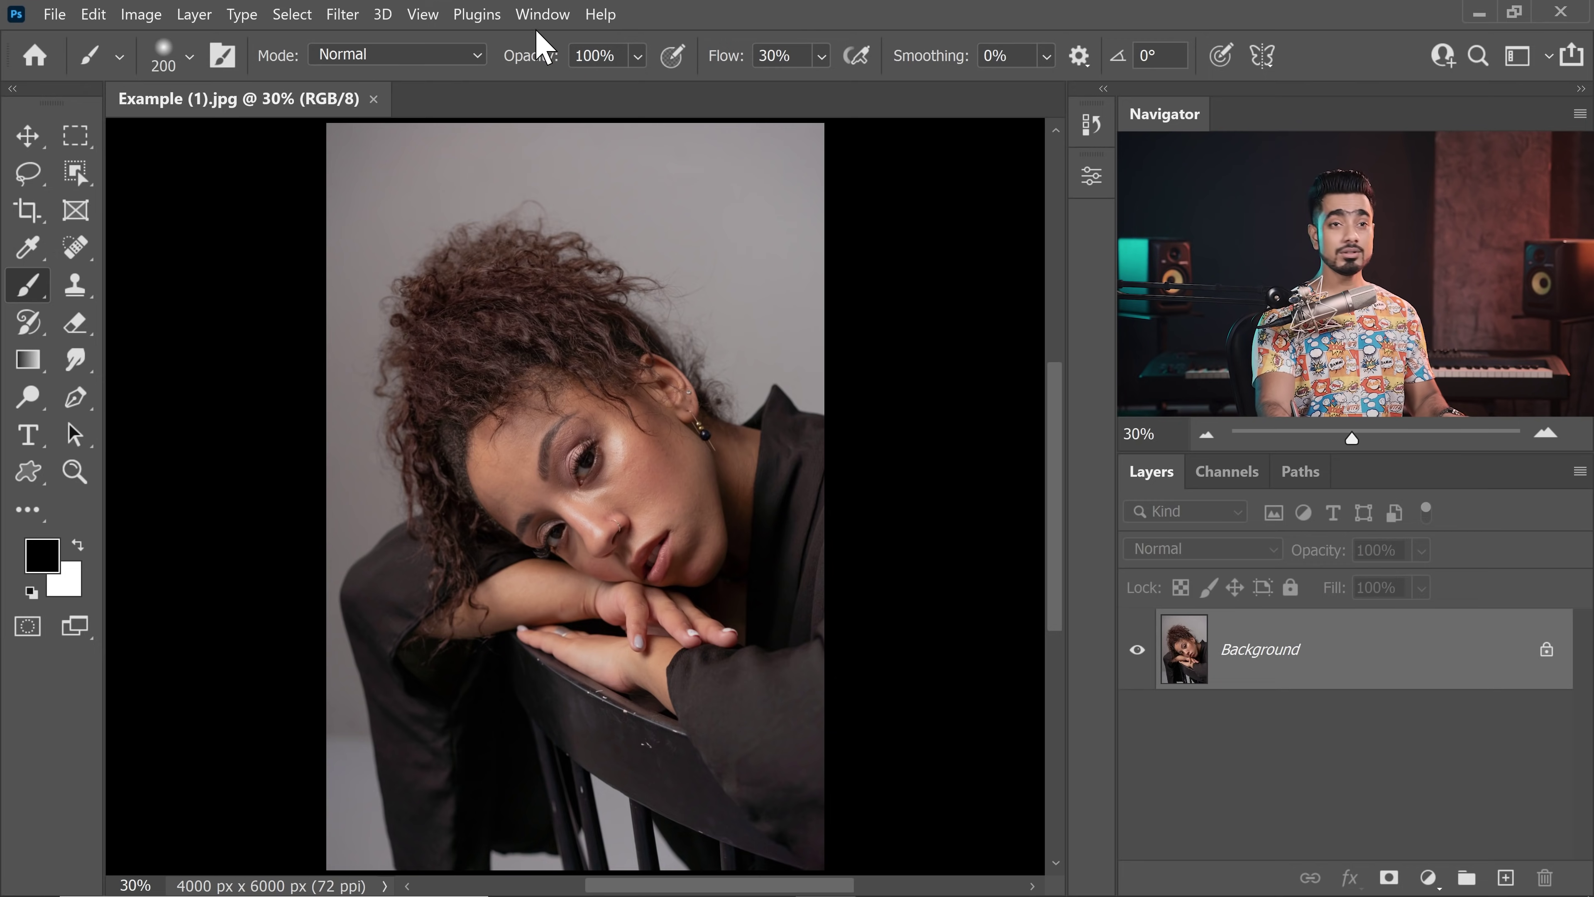
# - Open the Actions panel from the Window menu and enlarge it to list every action set
pyautogui.click(539, 15)
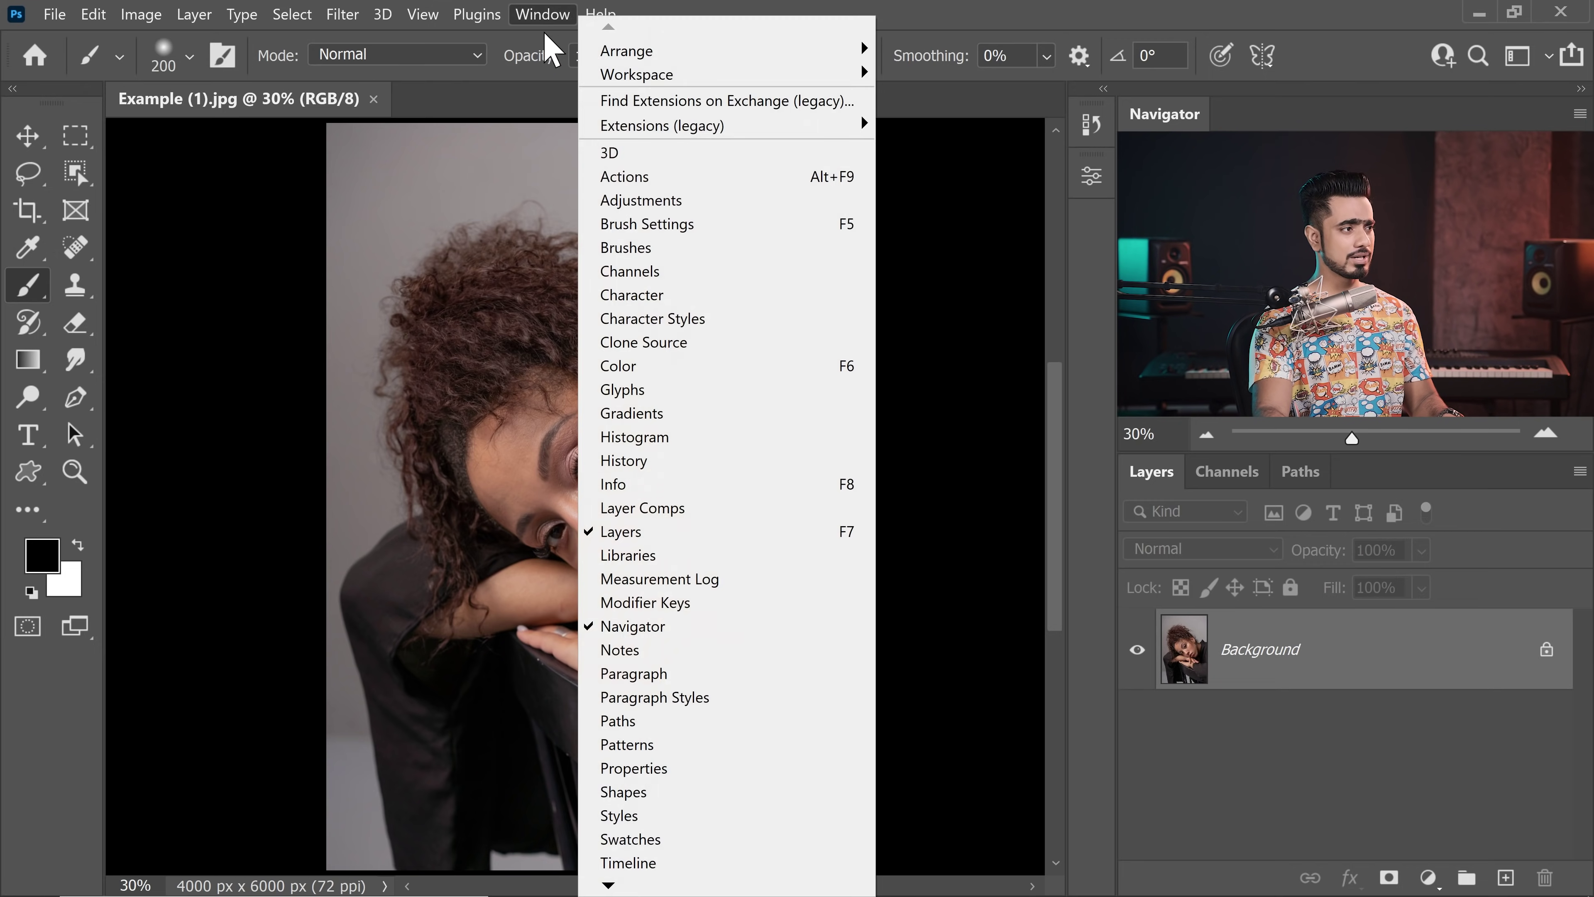
pyautogui.click(635, 189)
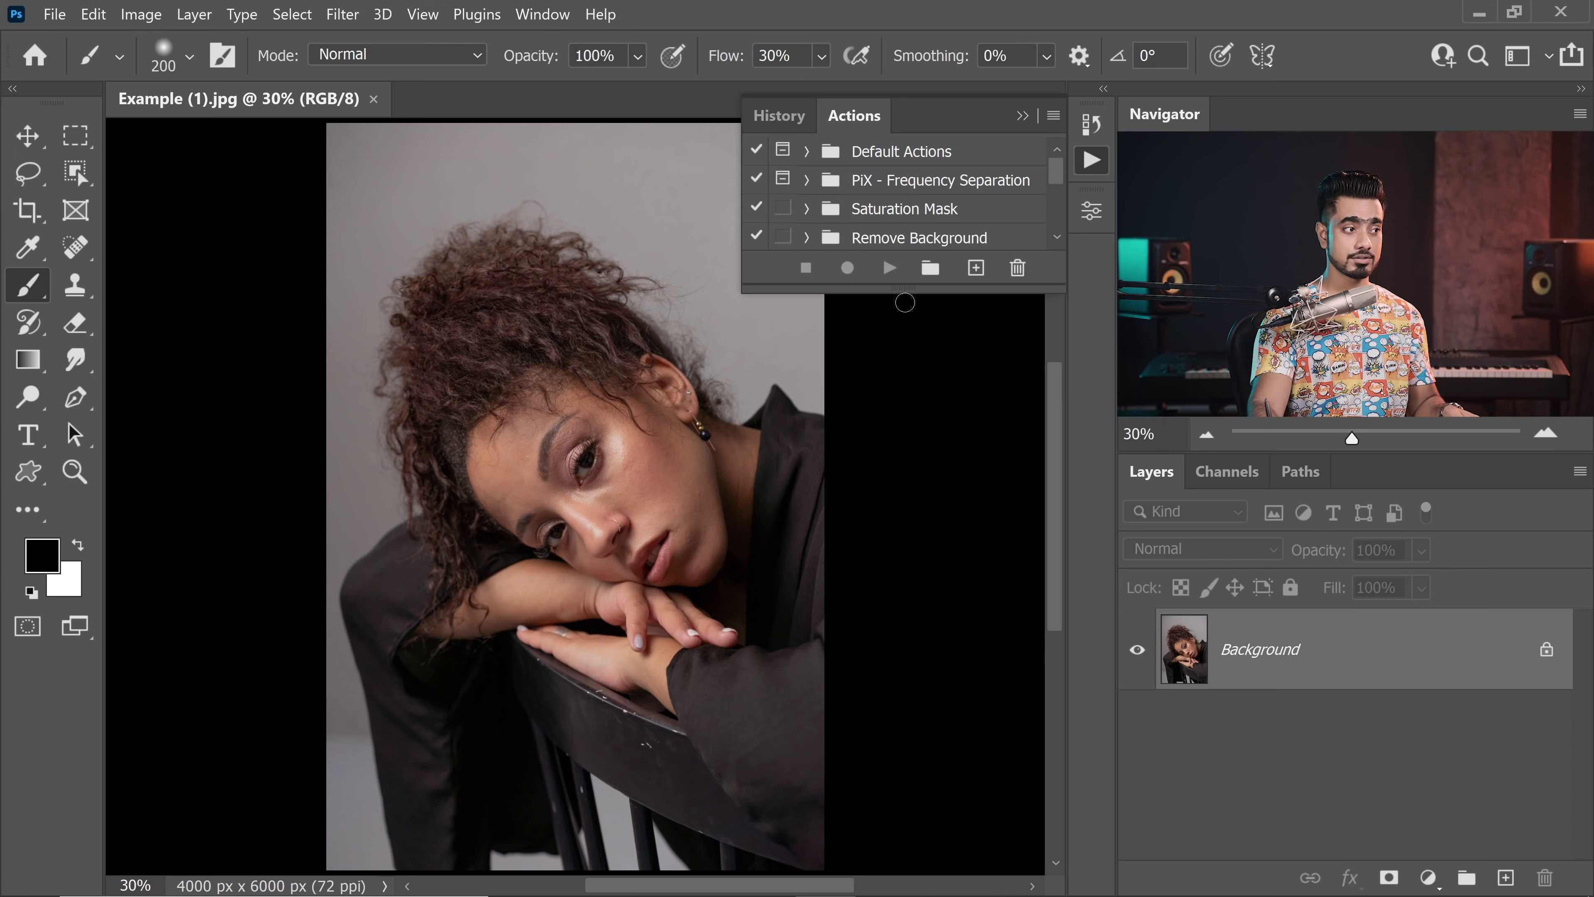
pyautogui.moveTo(903, 290); pyautogui.dragTo(898, 747)
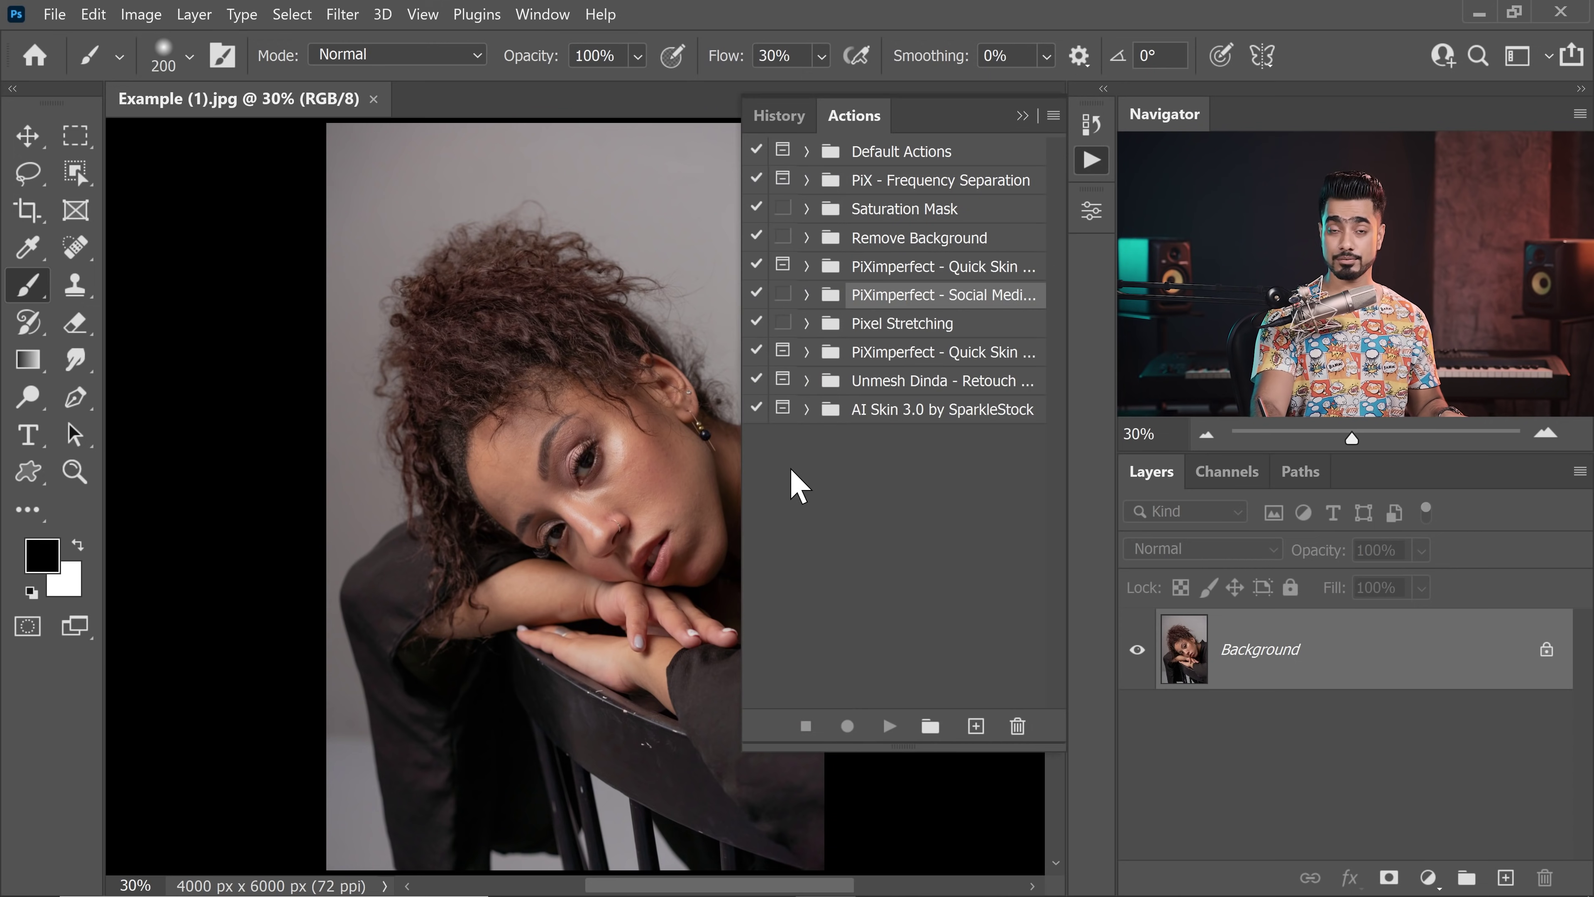
# - Zoom in on the woman's face, expand AI Skin 3.0 by SparkleStock and select AI Skin Airbrushing
pyautogui.moveTo(416, 404); pyautogui.dragTo(281, 404)
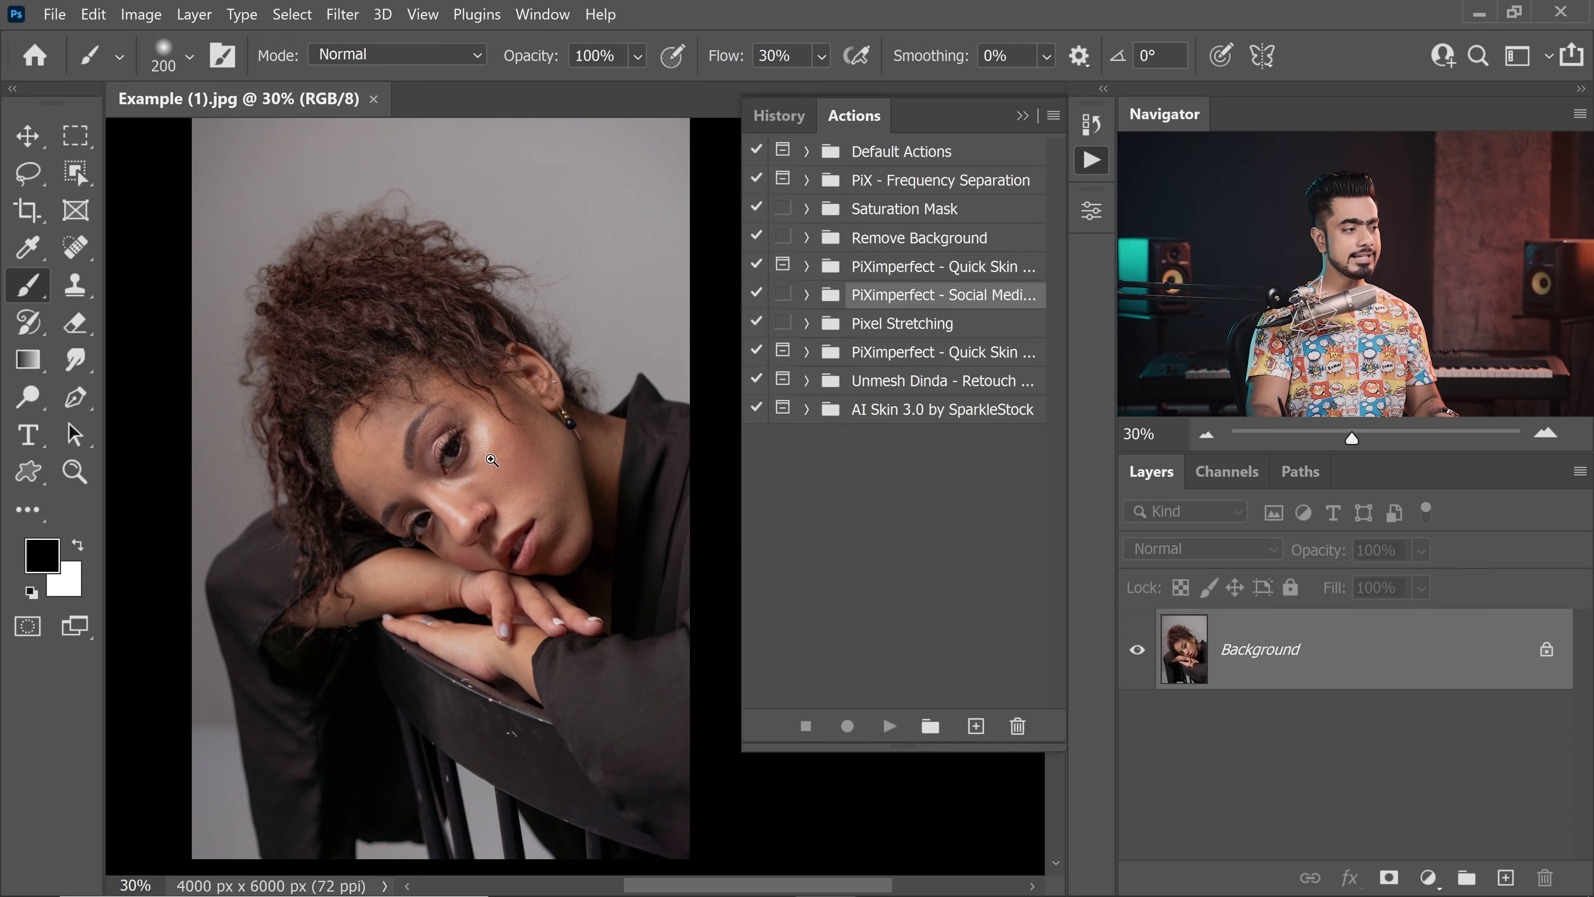
pyautogui.moveTo(491, 458); pyautogui.dragTo(491, 444)
pyautogui.click(807, 409)
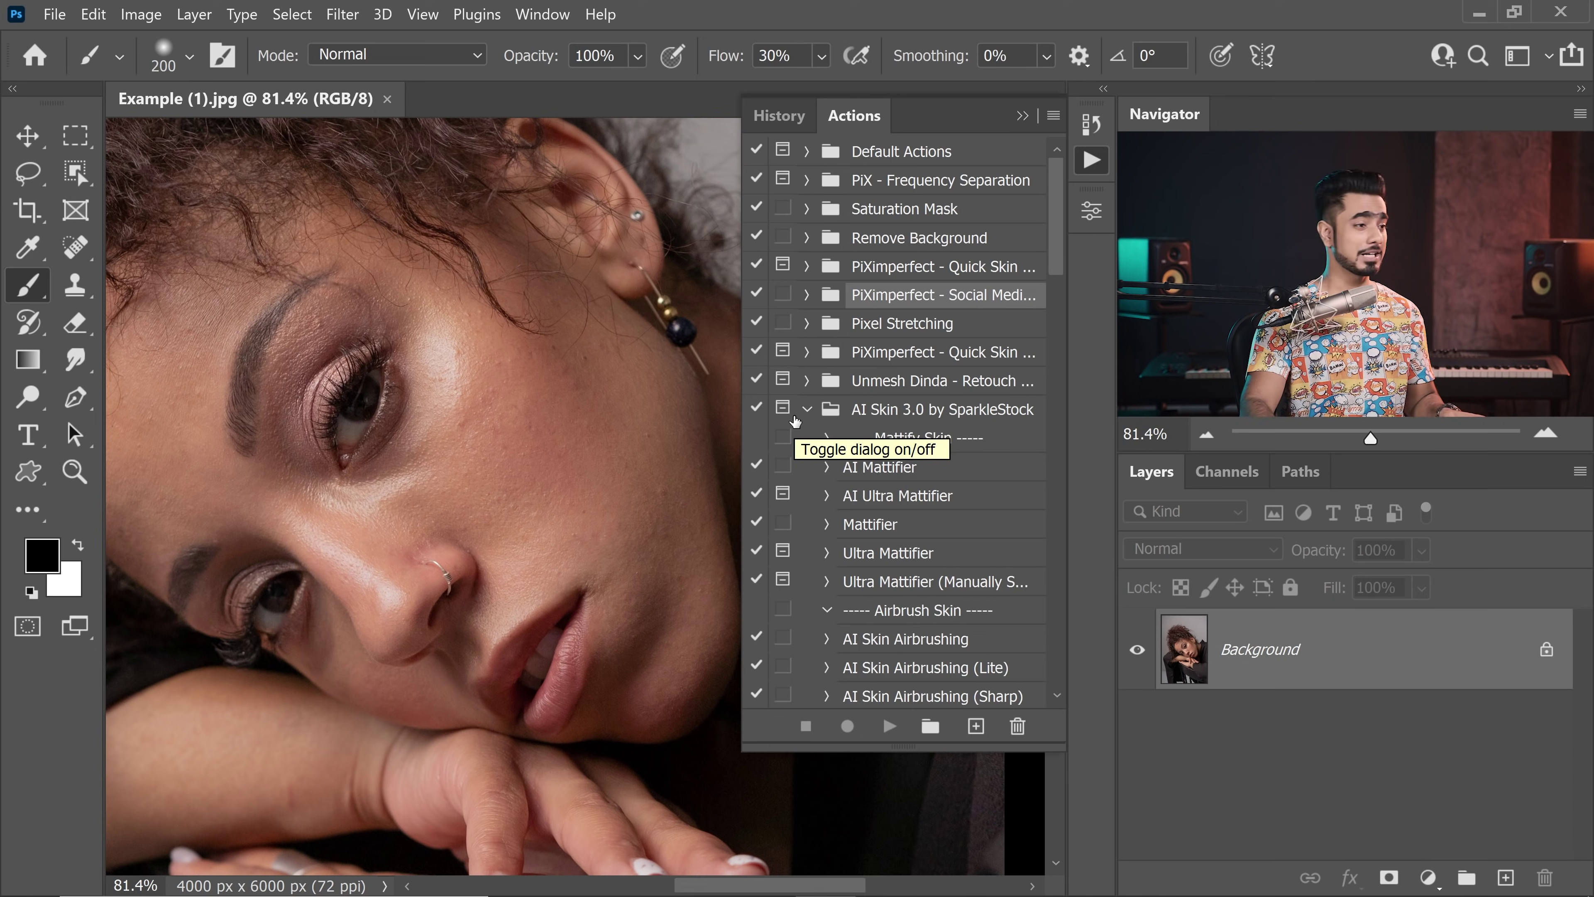
pyautogui.scroll(-8, 1057, 303)
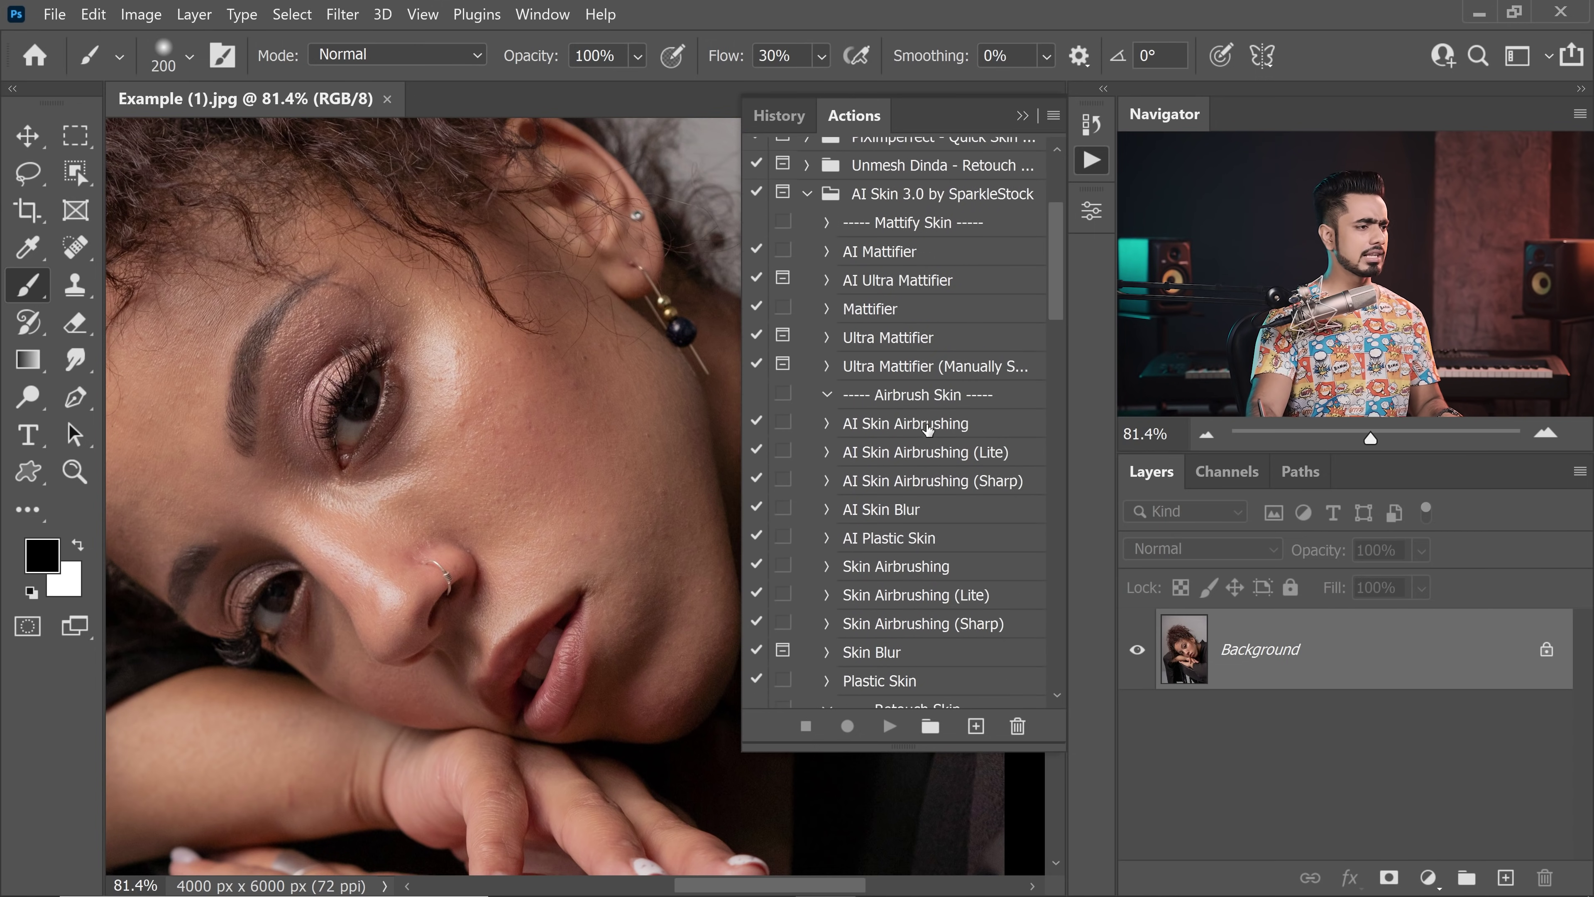
pyautogui.click(924, 438)
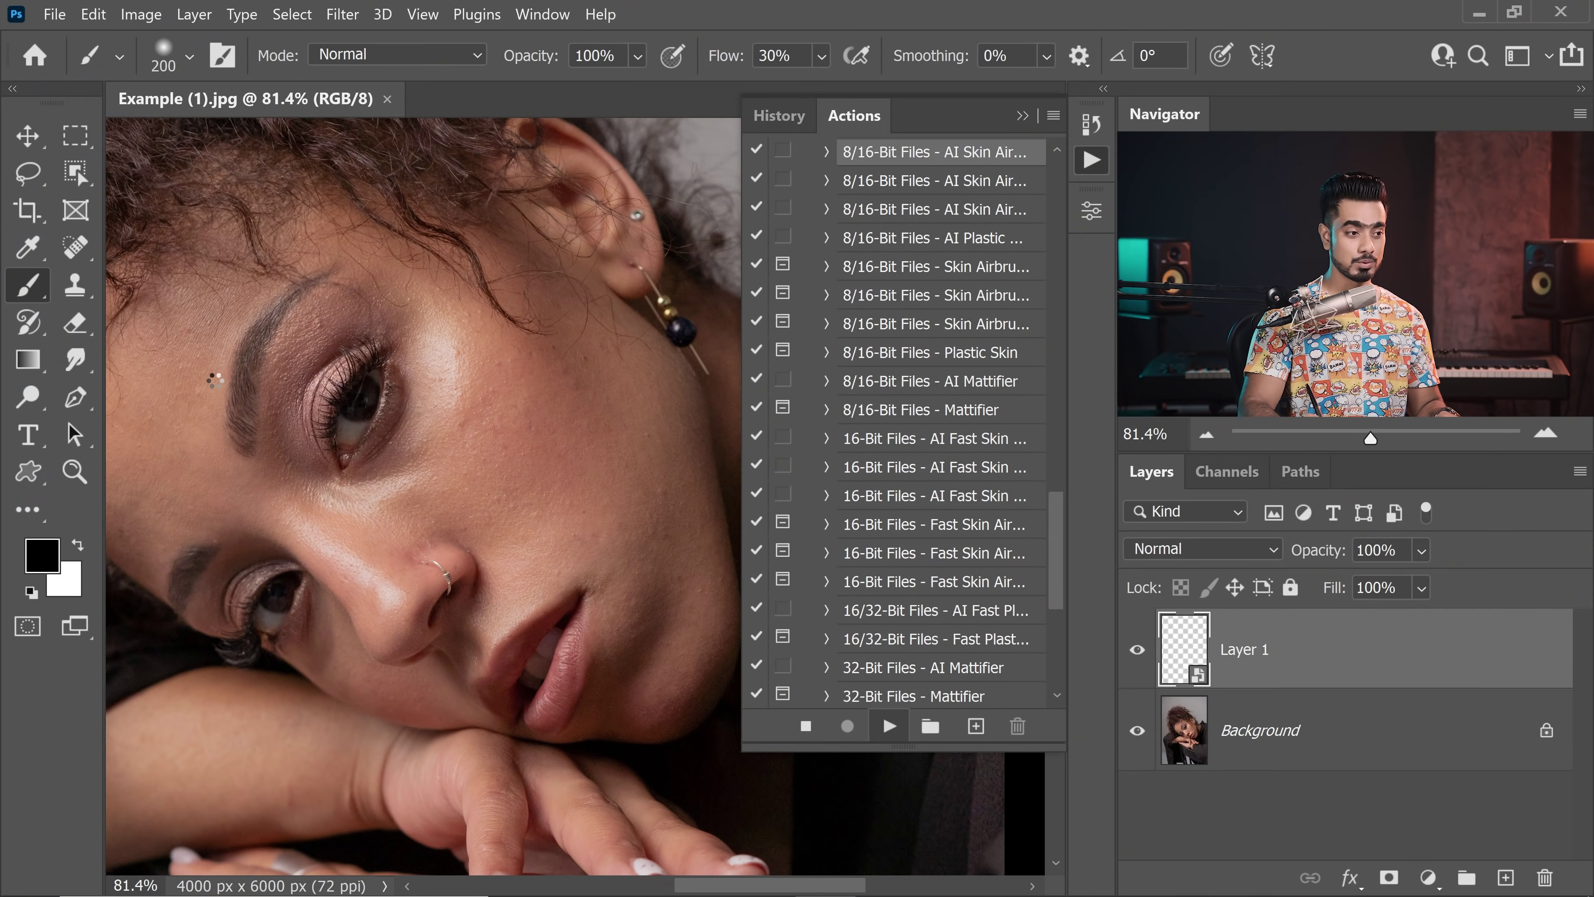
# - Collapse the Actions panel, centre the face, and toggle the Skin Airbrushing group off and on
pyautogui.click(1022, 116)
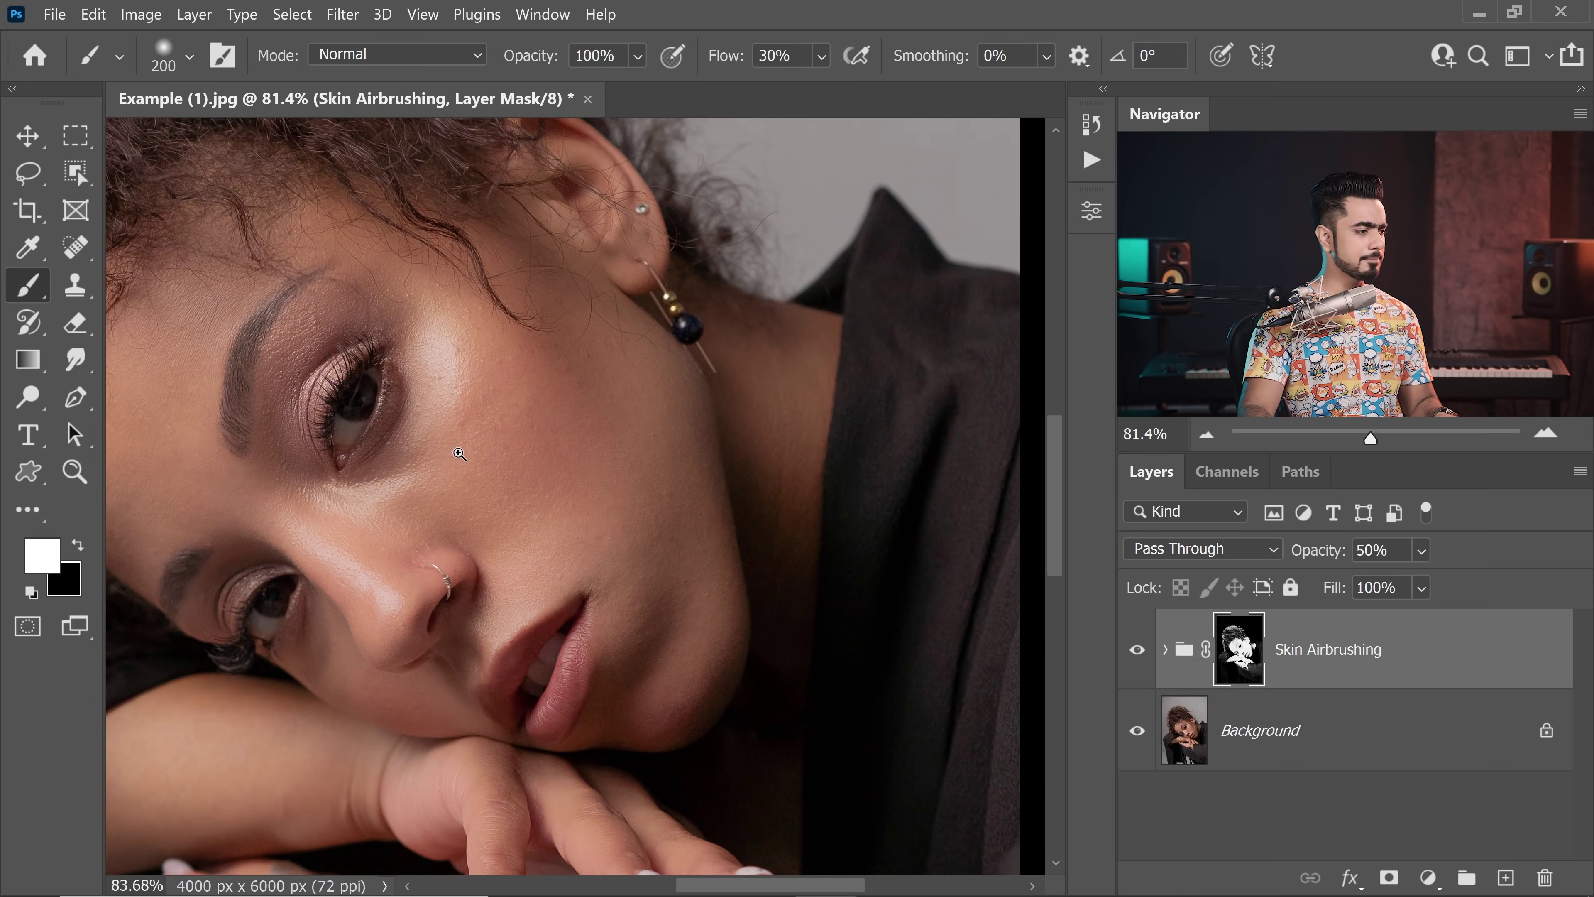
pyautogui.moveTo(459, 449); pyautogui.dragTo(616, 450)
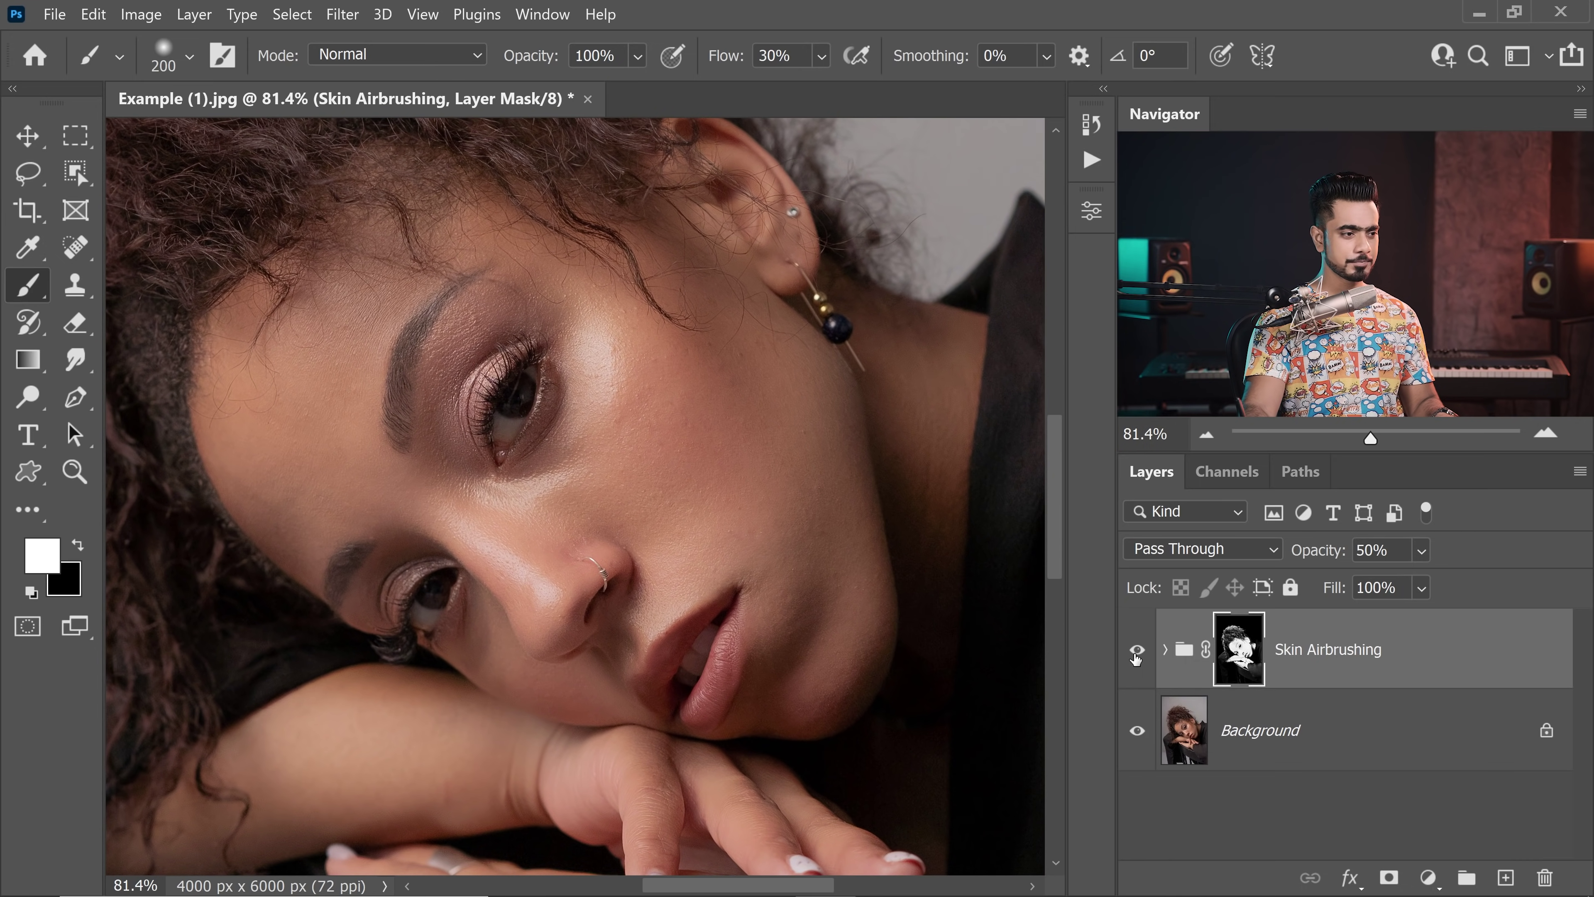
pyautogui.click(1137, 653)
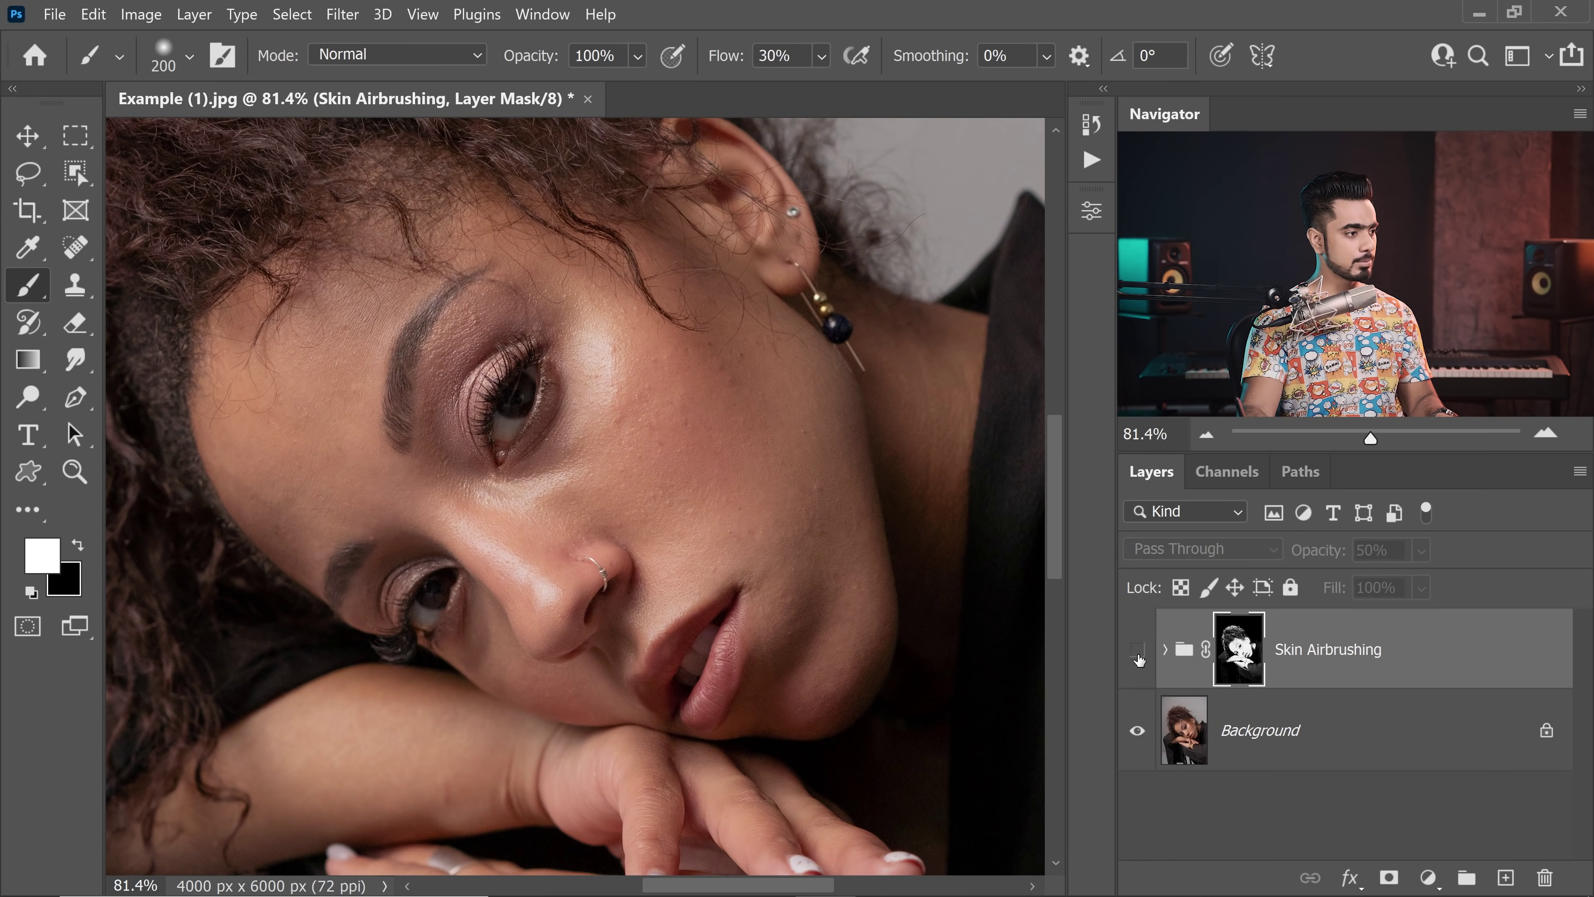
pyautogui.click(1138, 652)
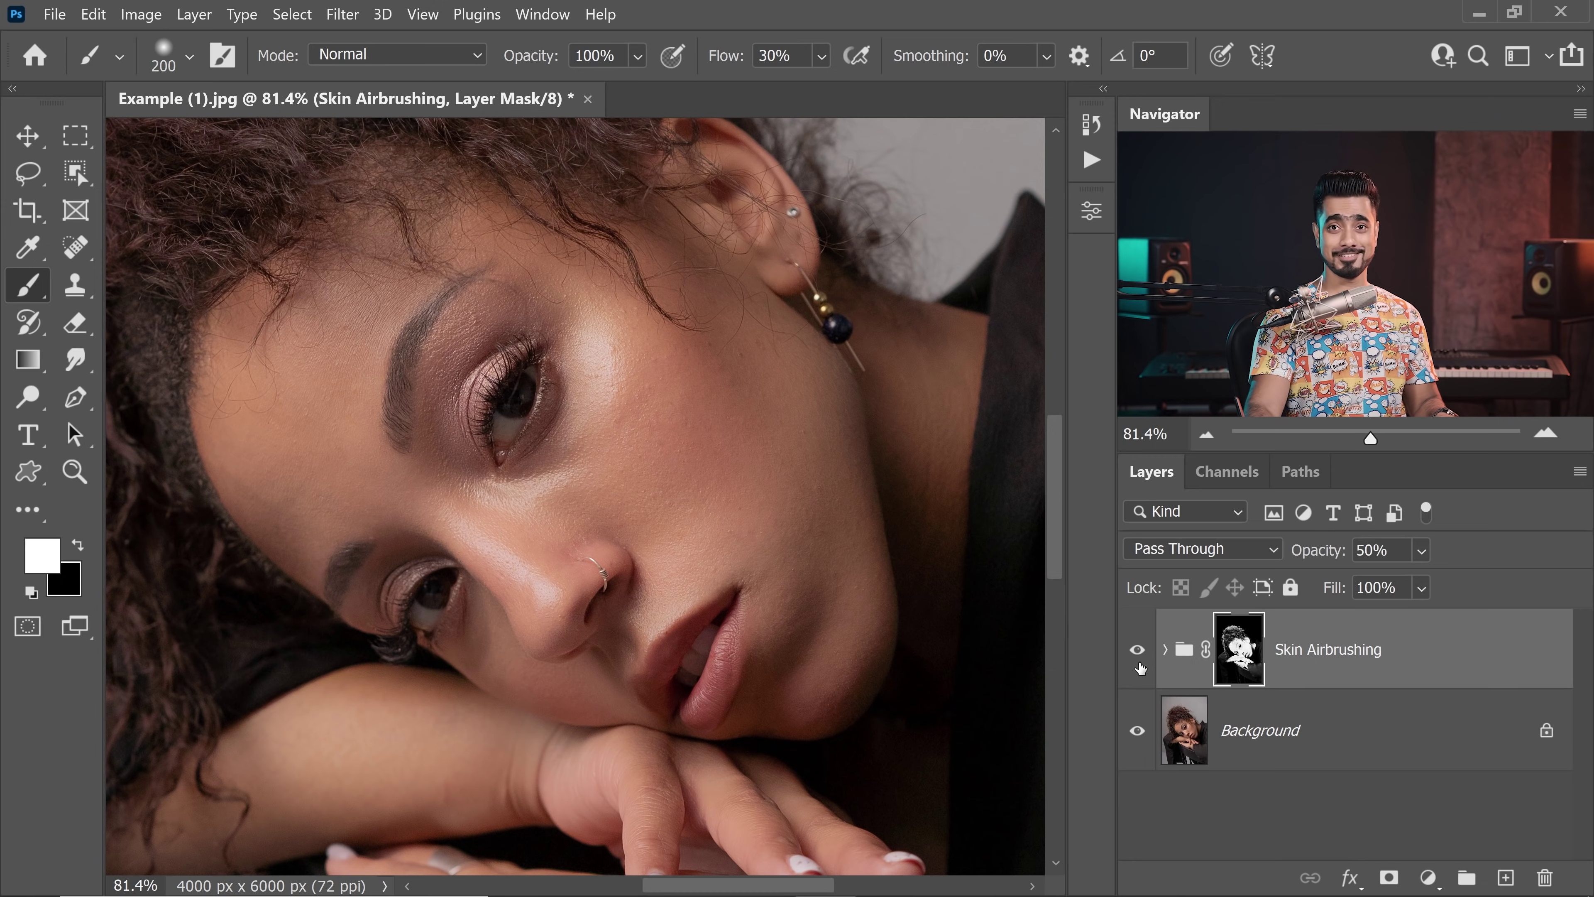
# - Compare the eye and cheek close up with and without the group, then zoom out and back to 100%
pyautogui.moveTo(508, 410); pyautogui.dragTo(612, 428)
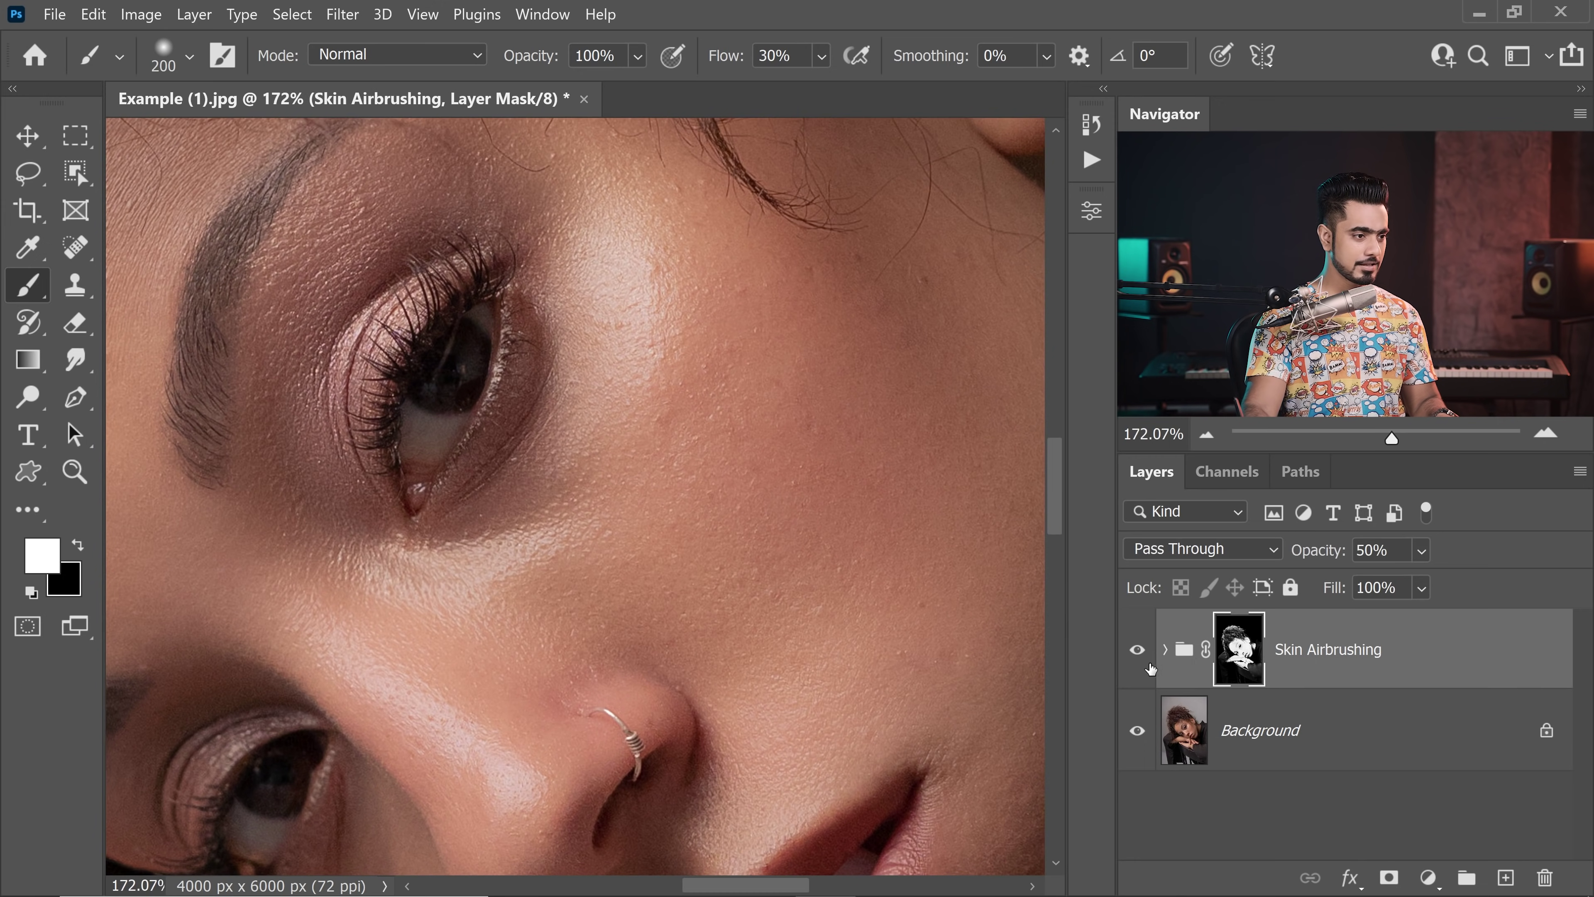
pyautogui.click(1138, 654)
pyautogui.click(1140, 661)
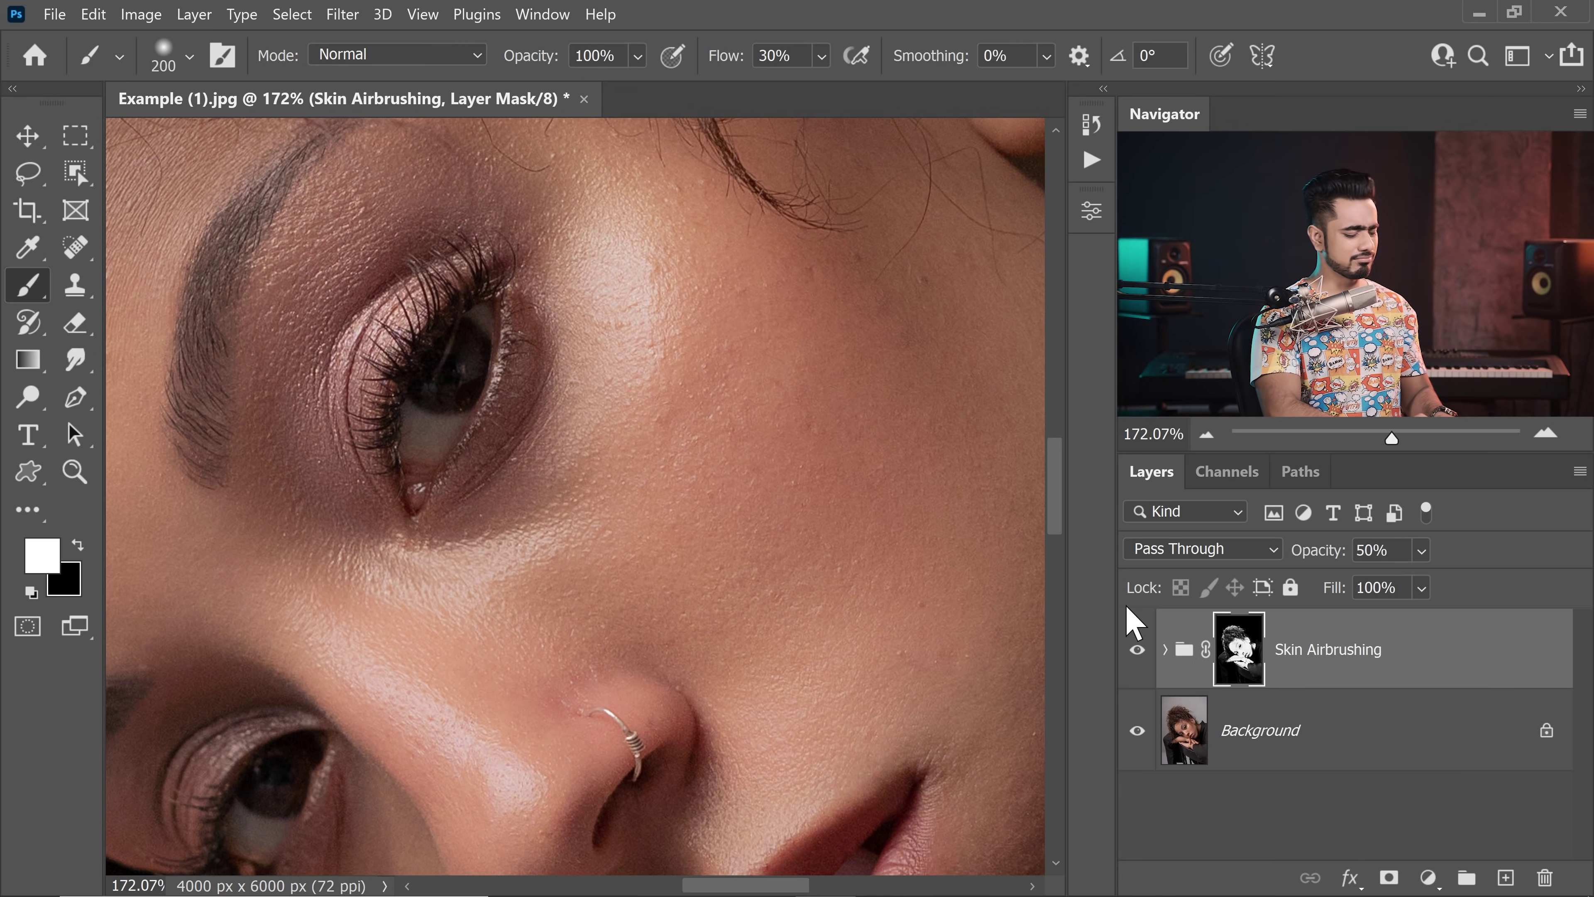
pyautogui.hotkey('ctrl', '-')
pyautogui.hotkey('ctrl', '-')
pyautogui.hotkey('ctrl', '-')
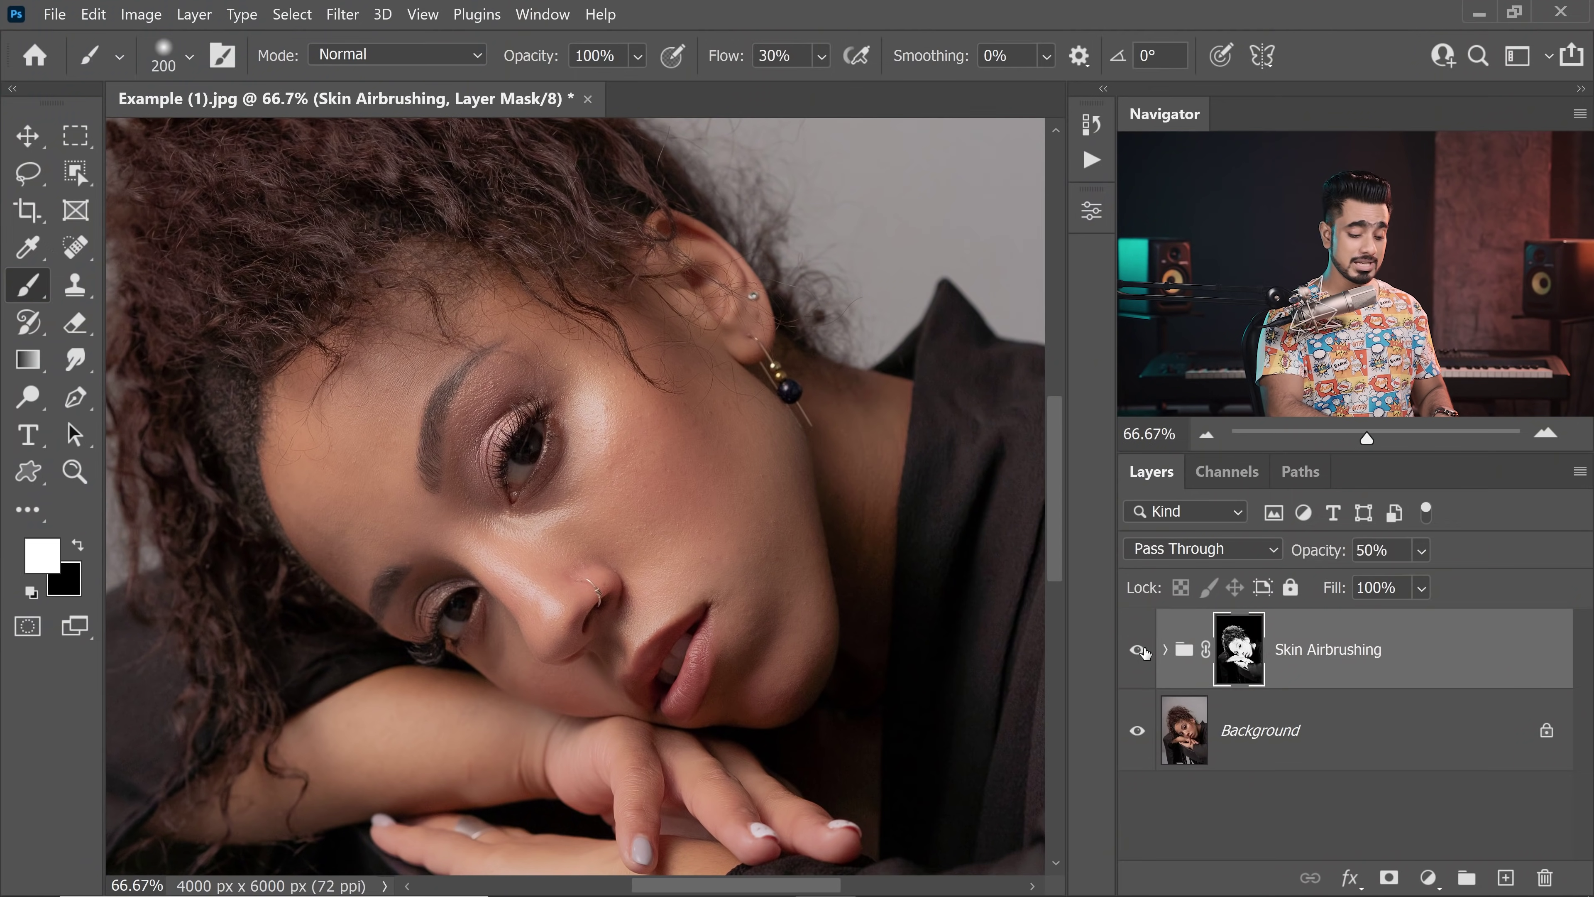
pyautogui.hotkey('ctrl', '-')
pyautogui.hotkey('ctrl', '-')
pyautogui.hotkey('ctrl', '-')
pyautogui.hotkey('ctrl', '-')
pyautogui.hotkey('ctrl', '-')
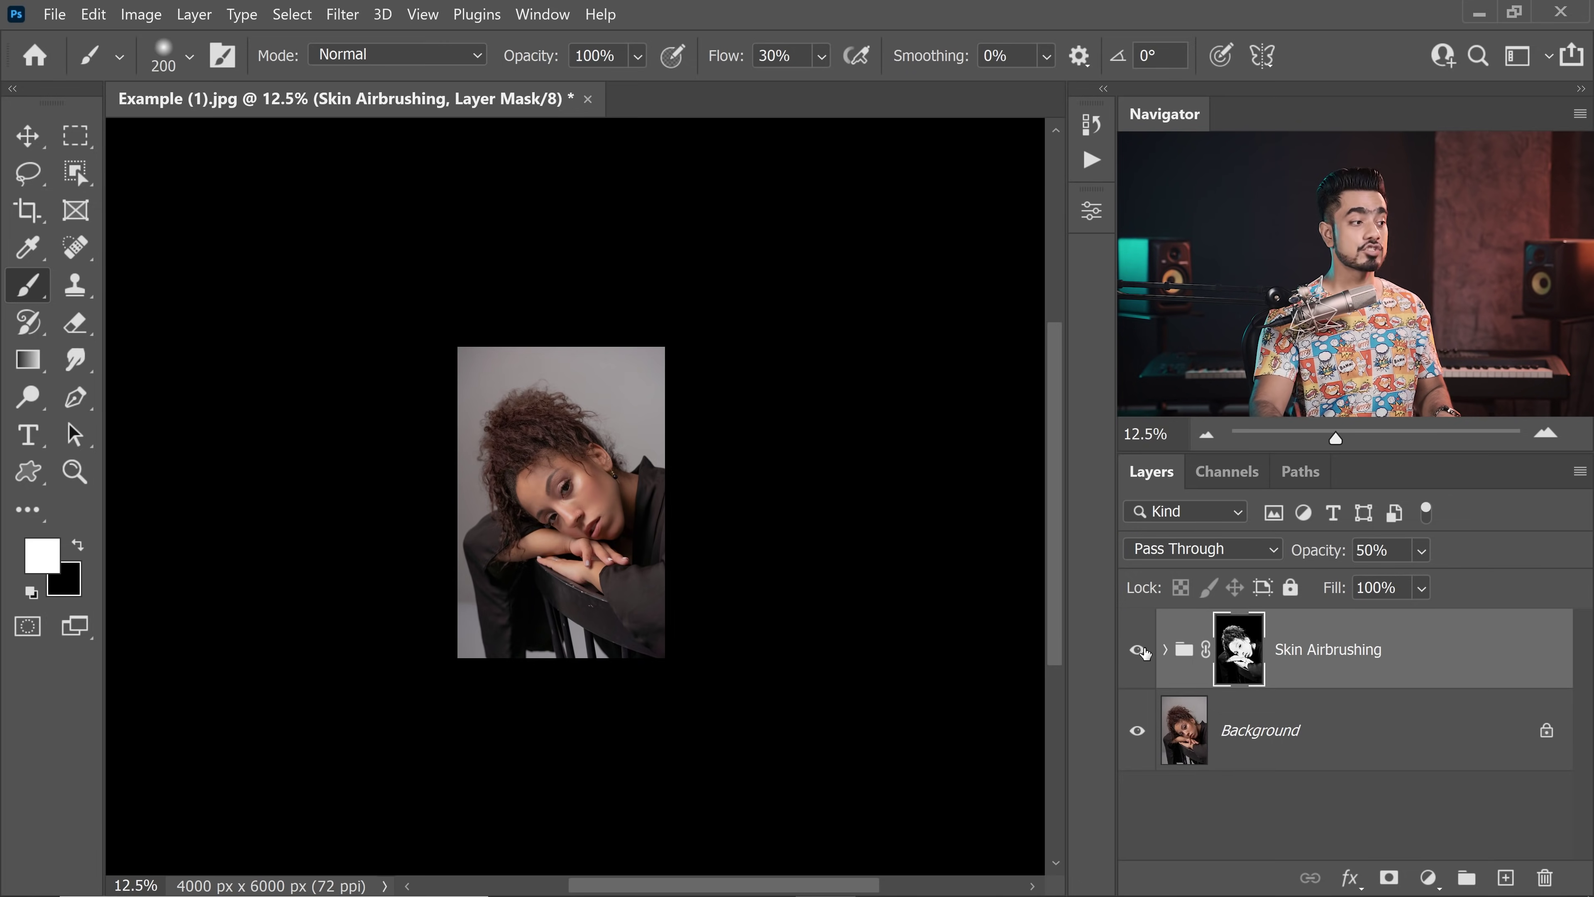
pyautogui.hotkey('ctrl', '+')
pyautogui.hotkey('ctrl', '+')
pyautogui.hotkey('ctrl', '+')
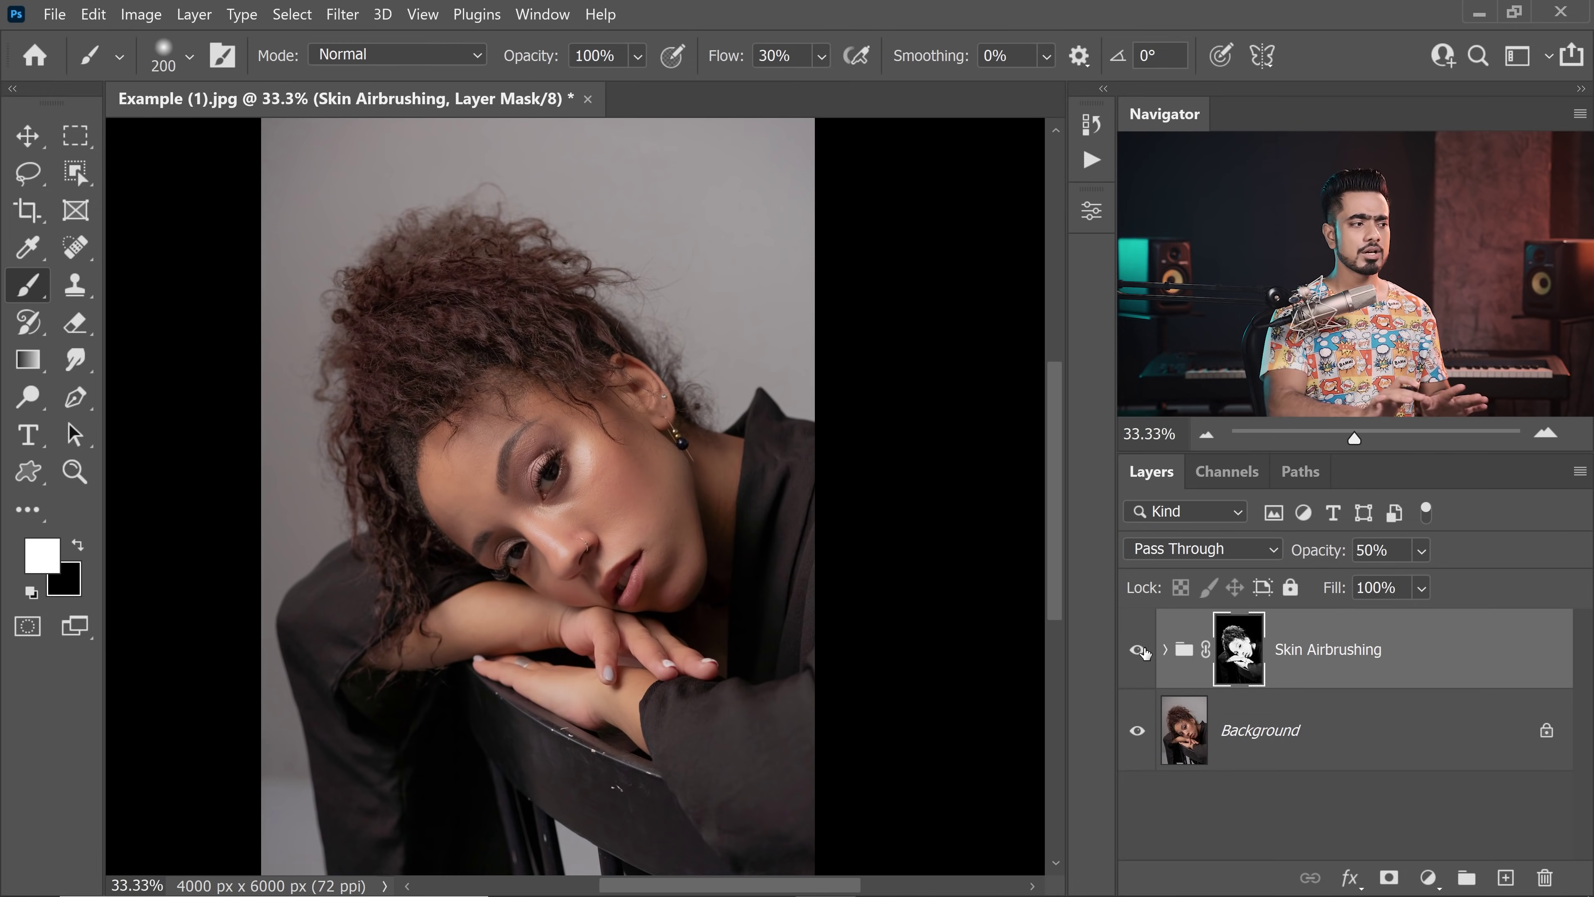
pyautogui.hotkey('ctrl', '+')
pyautogui.hotkey('ctrl', '+')
pyautogui.hotkey('ctrl', '+')
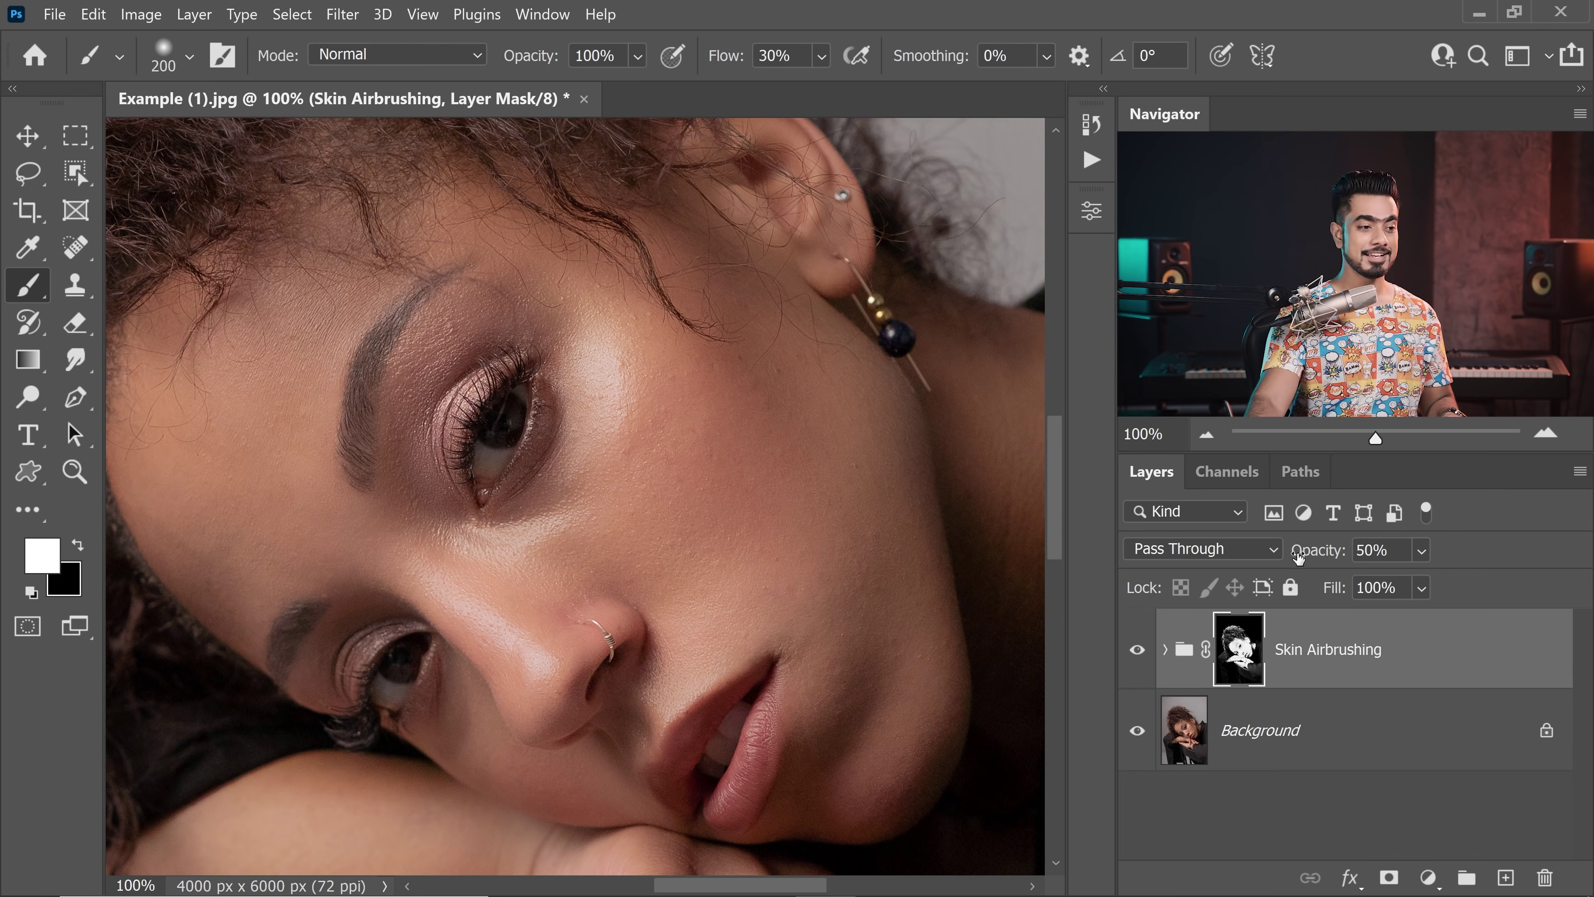
# - Try other strengths, set the Skin Airbrushing group opacity to 50, and preview its mask alone
pyautogui.moveTo(1305, 554)
pyautogui.mouseDown()
pyautogui.moveTo(1341, 551)
pyautogui.moveTo(1286, 565)
pyautogui.mouseUp()
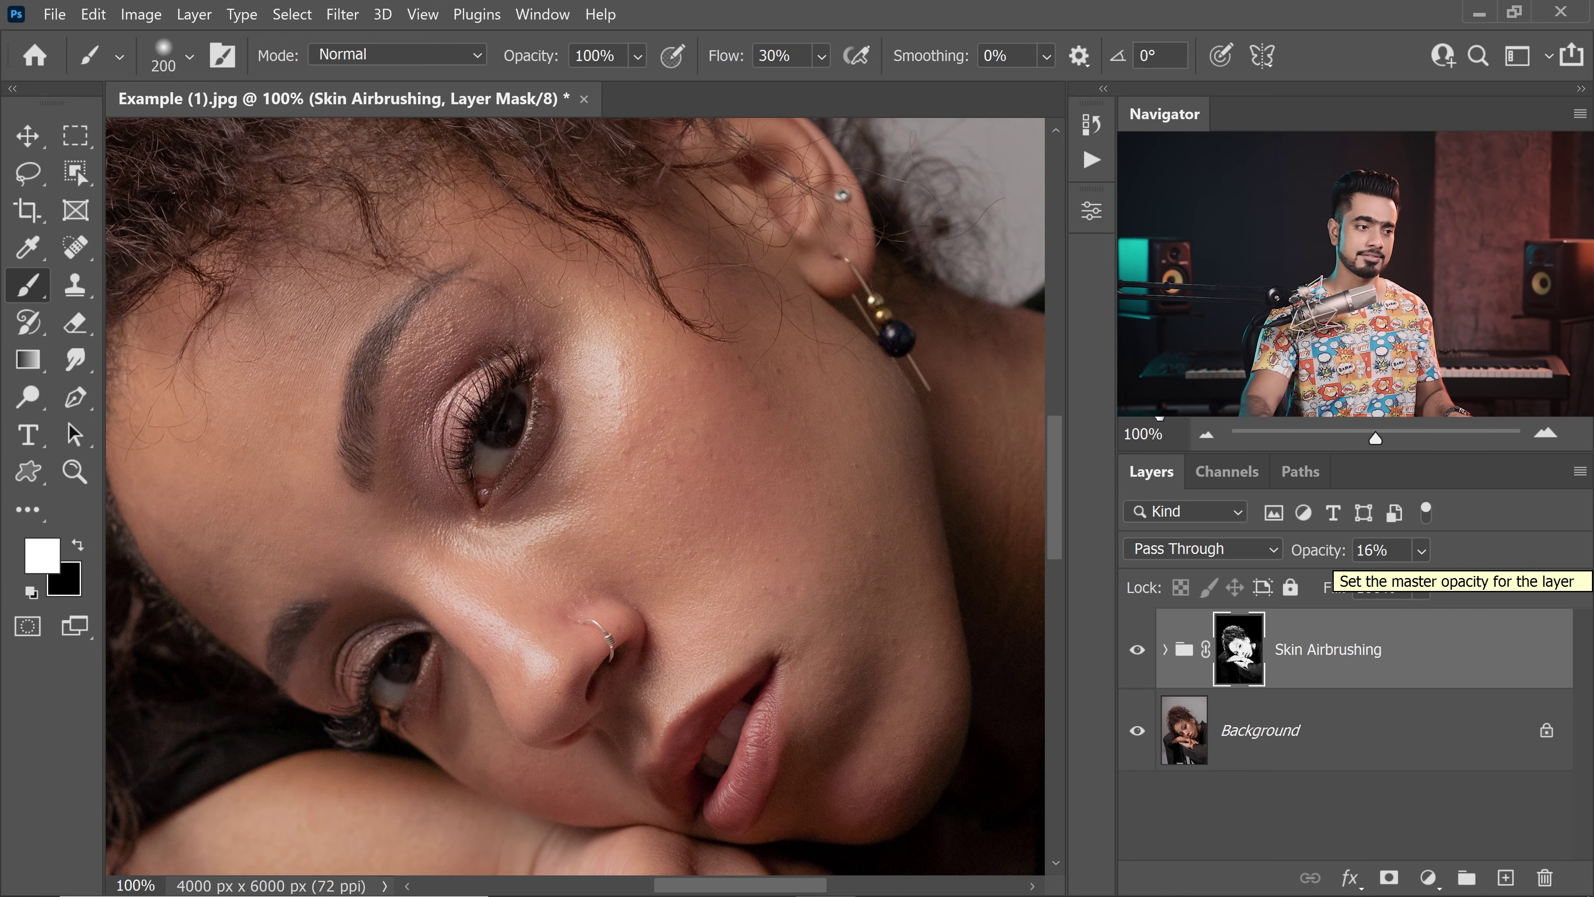
pyautogui.click(1318, 551)
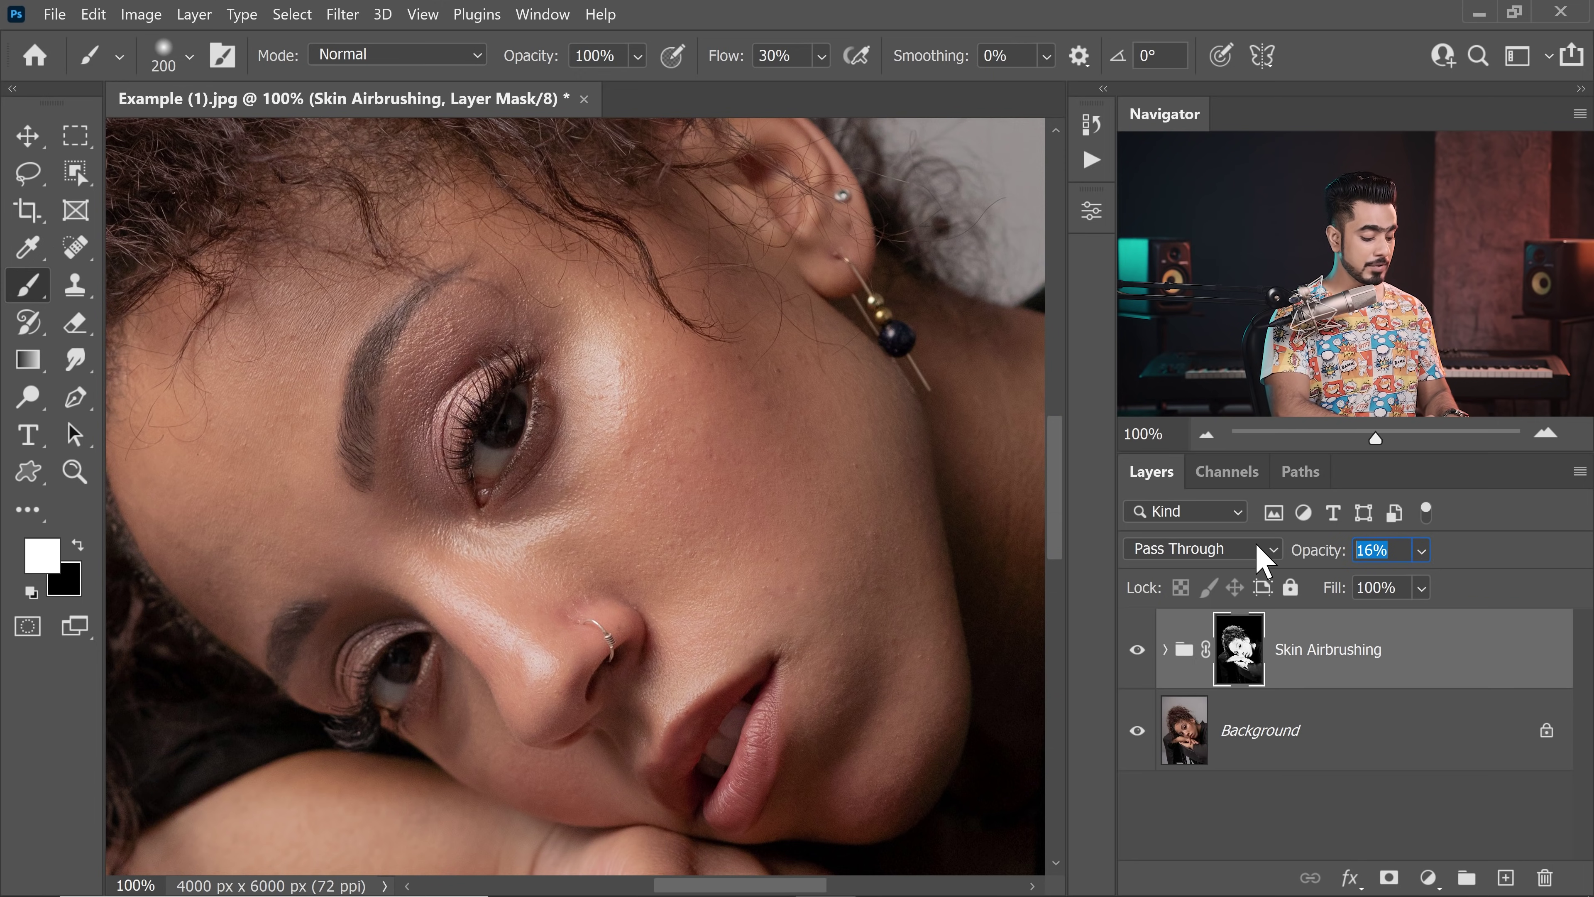
pyautogui.write('50')
pyautogui.press('Return')
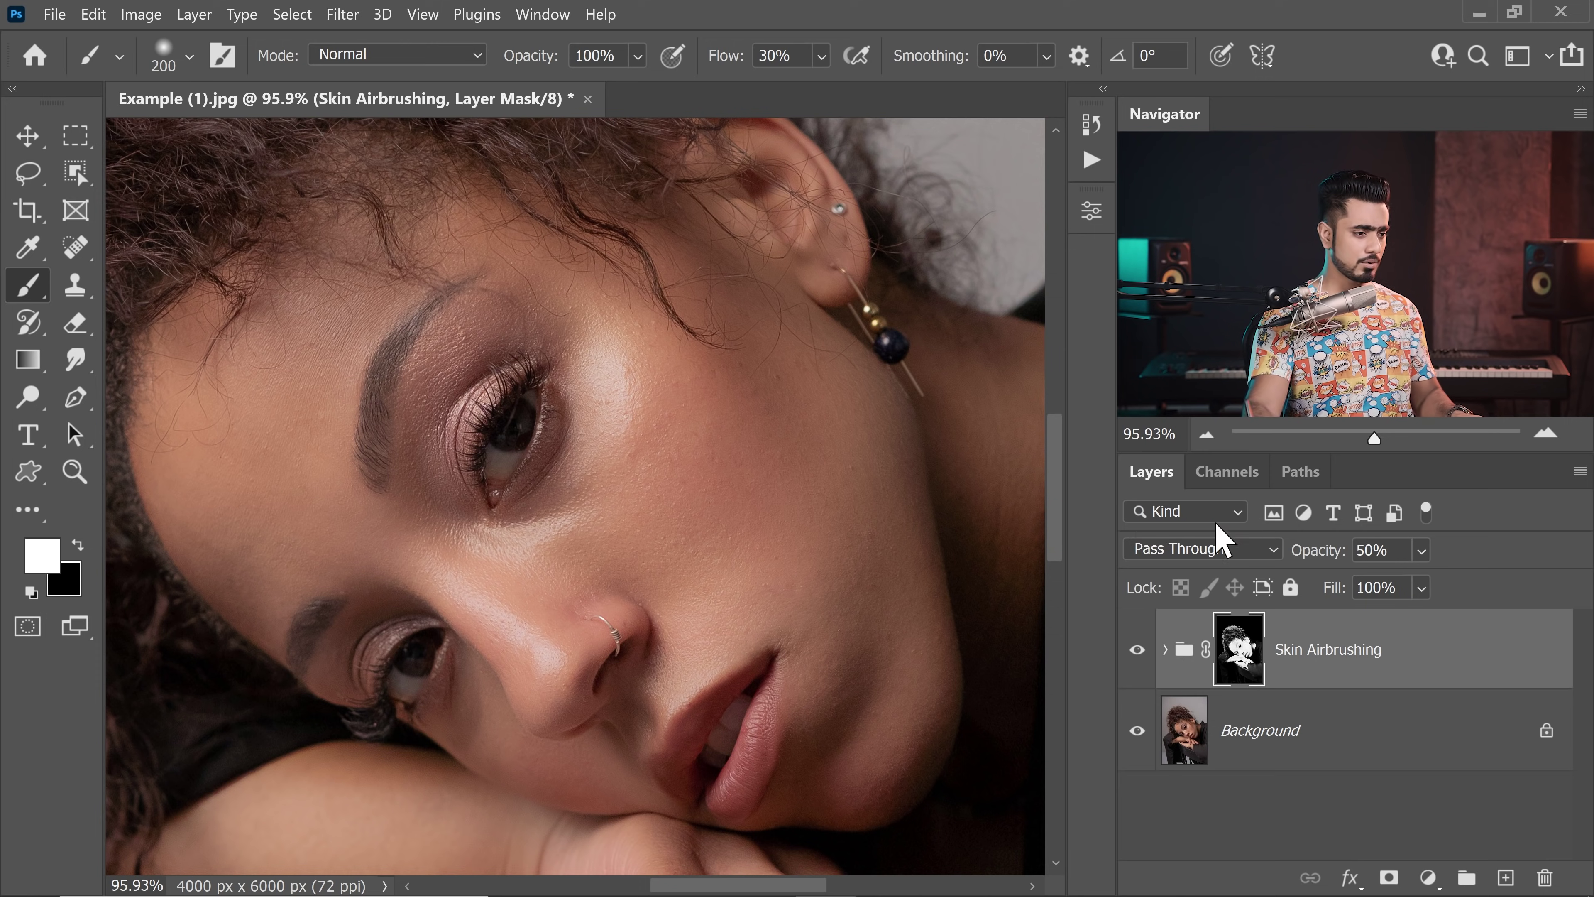
pyautogui.keyDown('alt'); pyautogui.click(1235, 665); pyautogui.keyUp('alt')
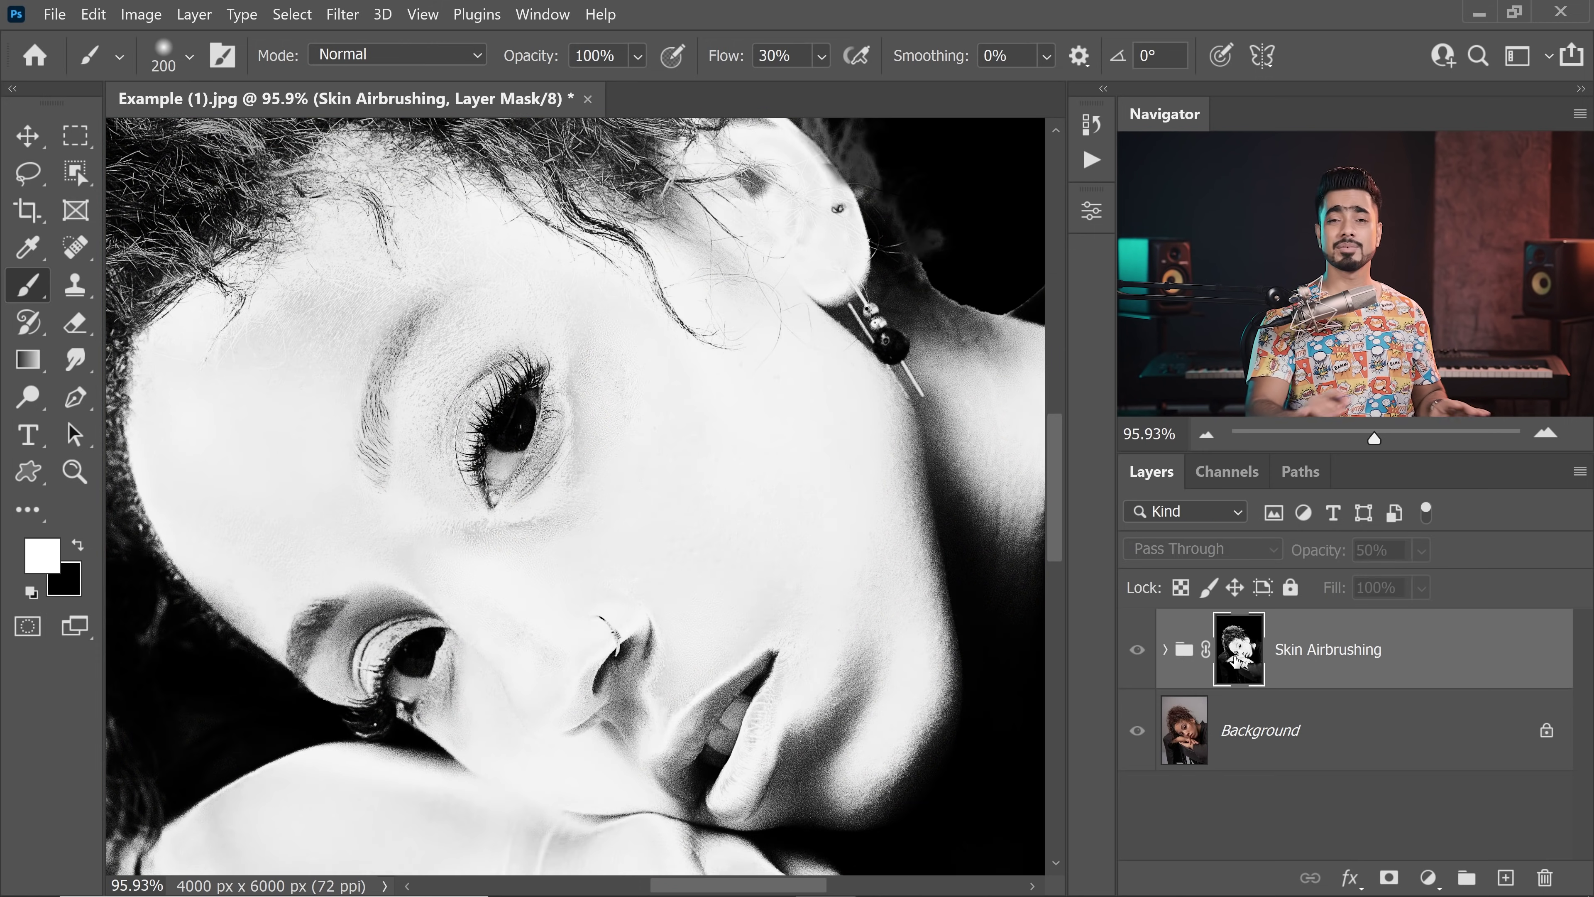
pyautogui.keyDown('alt'); pyautogui.click(1240, 670); pyautogui.keyUp('alt')
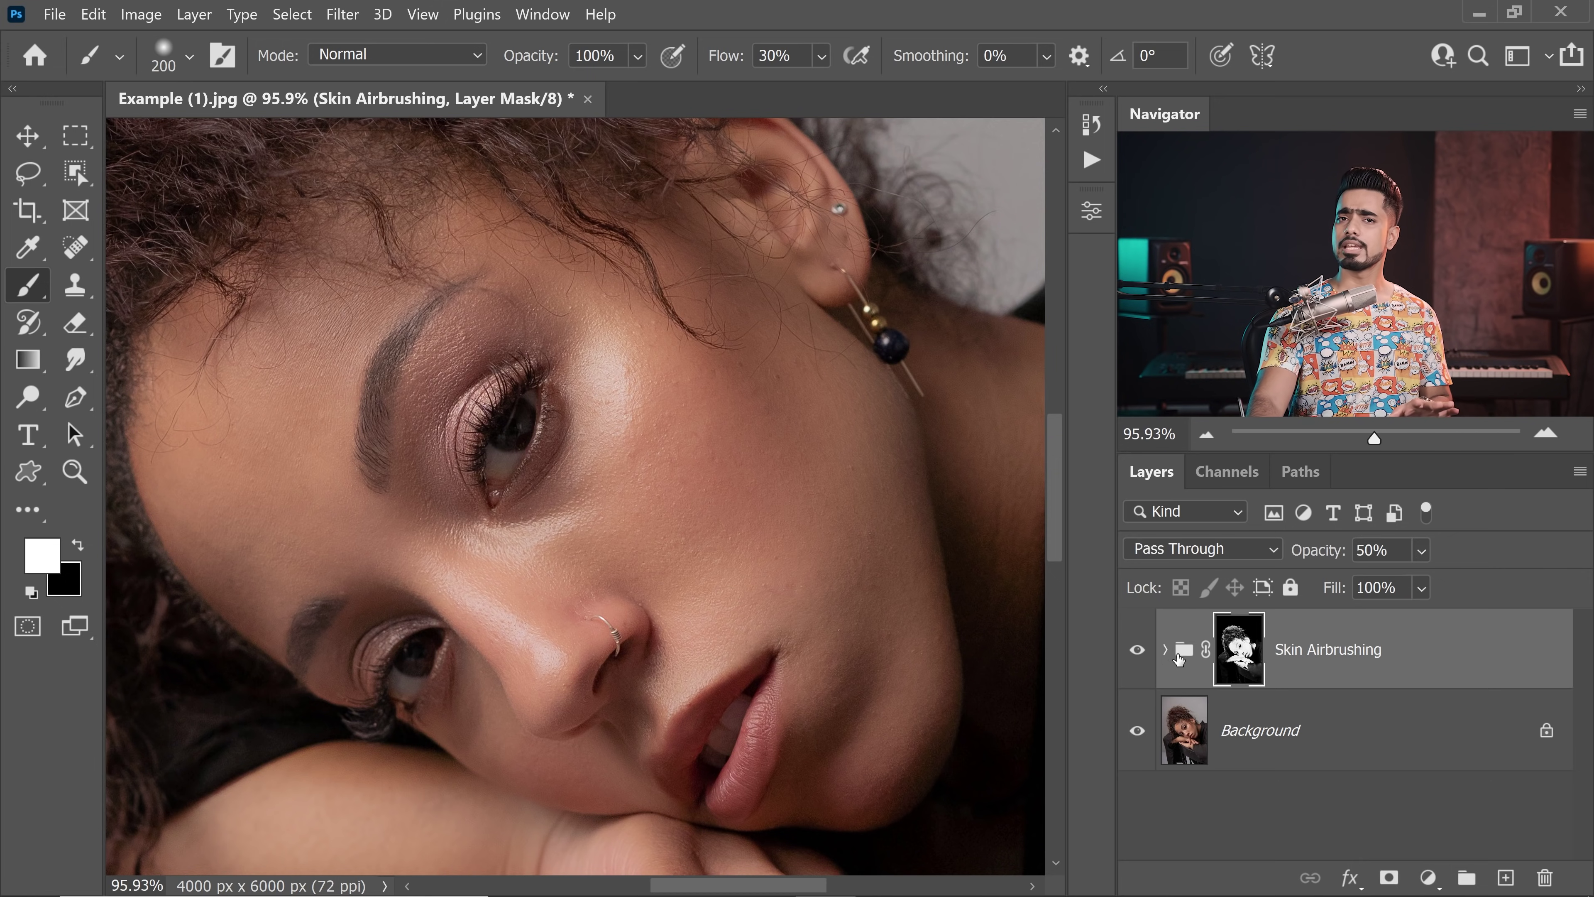
# - Expand the Skin Airbrushing group and open the Details layer's High Pass filter settings
pyautogui.click(1165, 651)
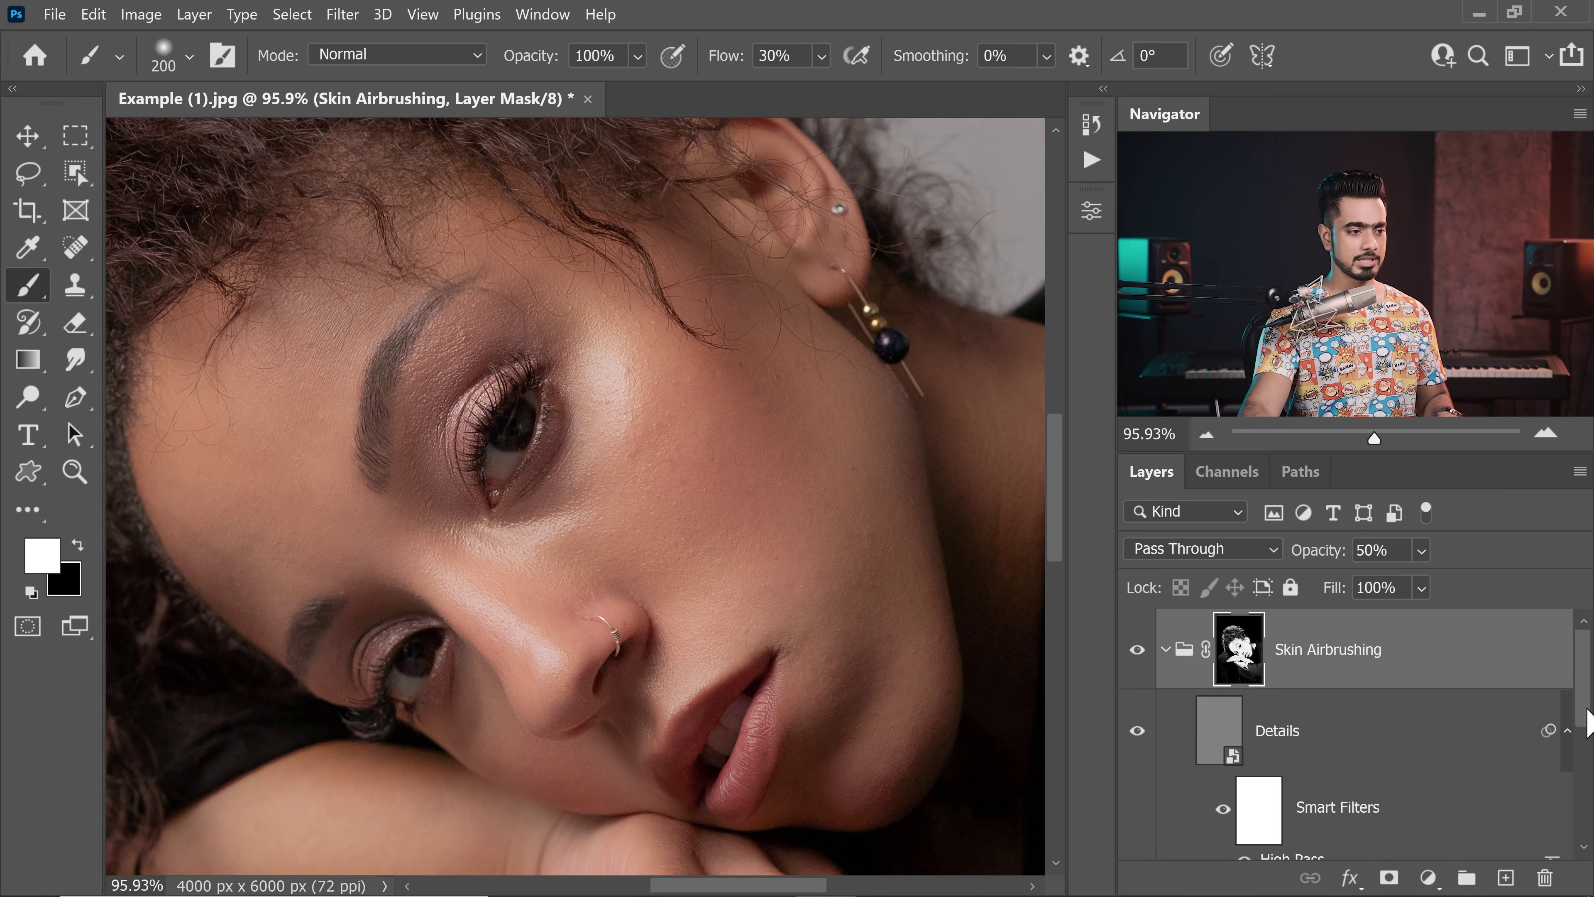
pyautogui.scroll(-2, 1557, 697)
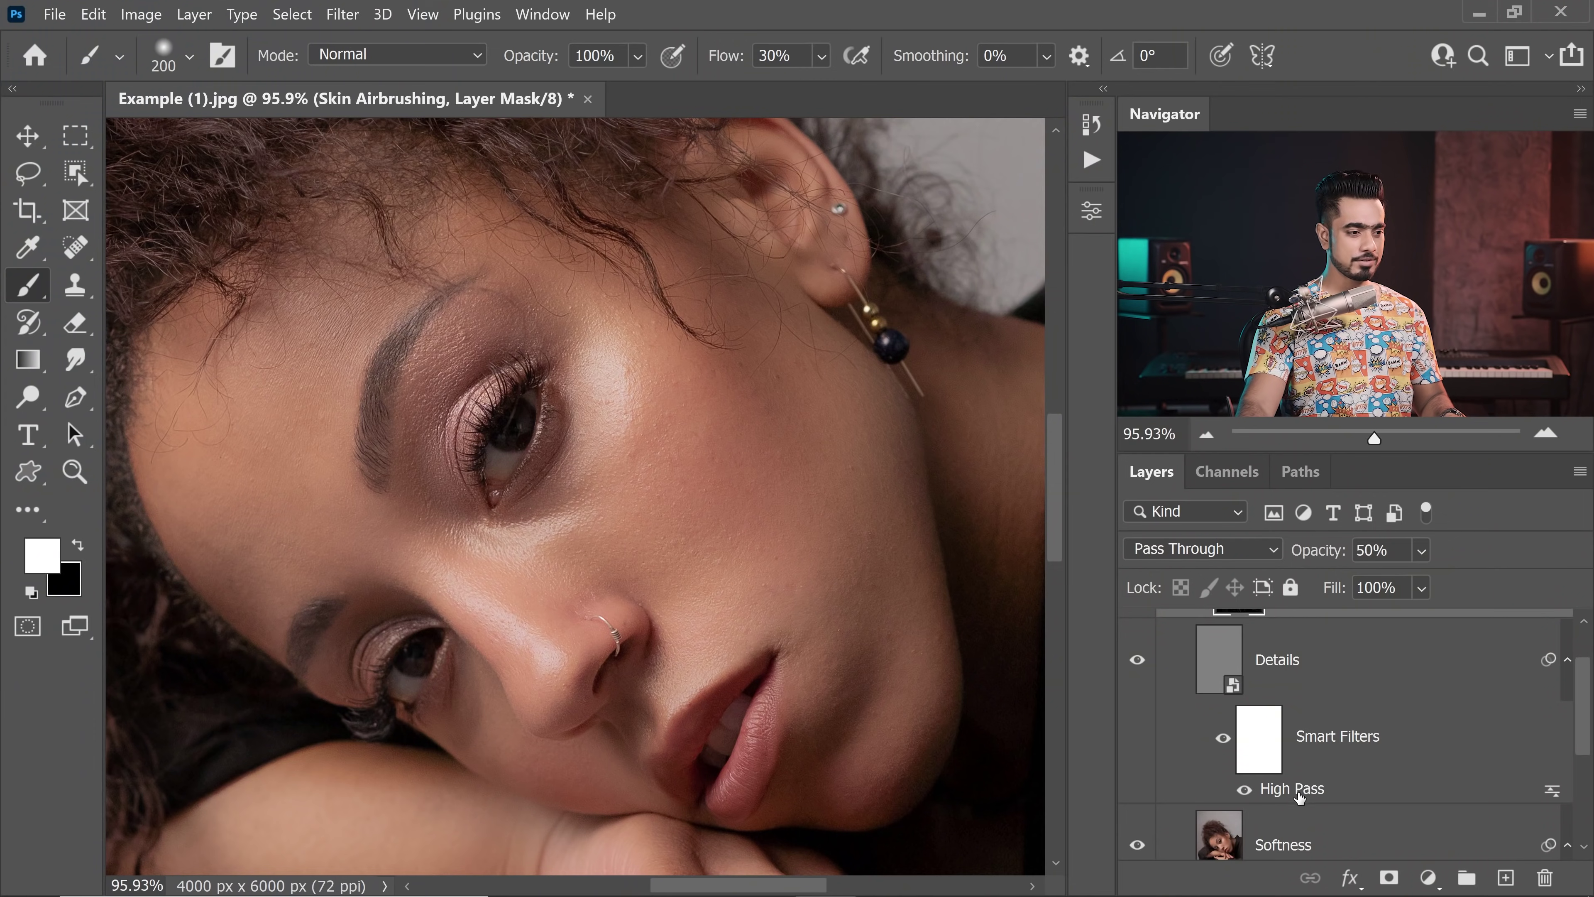
pyautogui.click(1301, 794)
pyautogui.doubleClick(1301, 790)
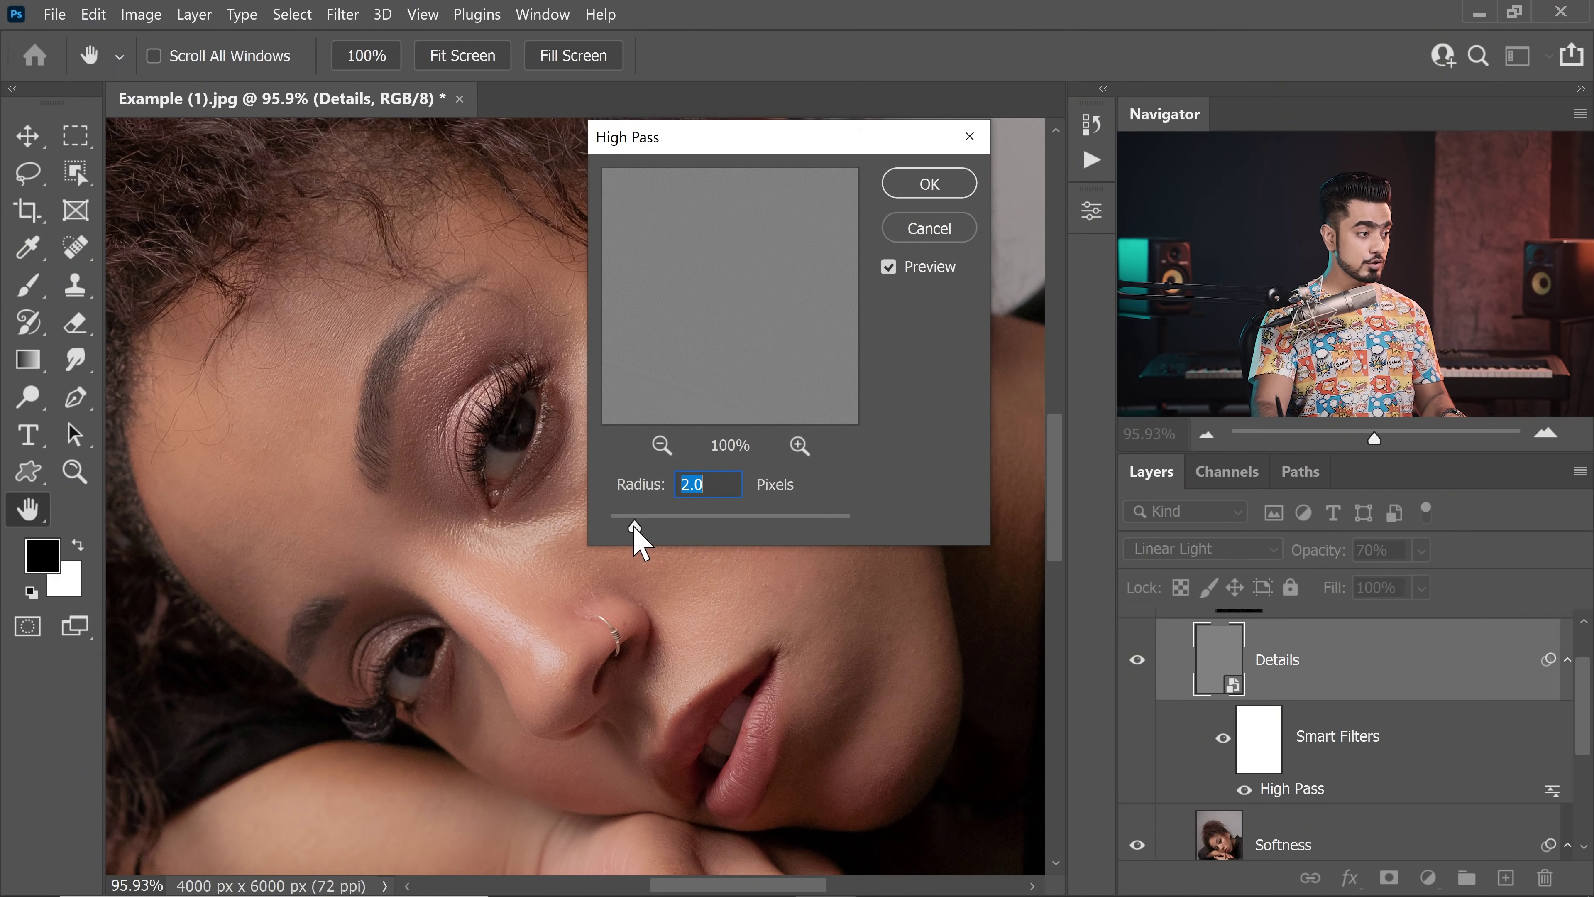
# - Try several High Pass radii, then set the radius to 2 pixels and confirm
pyautogui.moveTo(472, 566); pyautogui.dragTo(345, 553)
pyautogui.scroll(15, 659, 533)
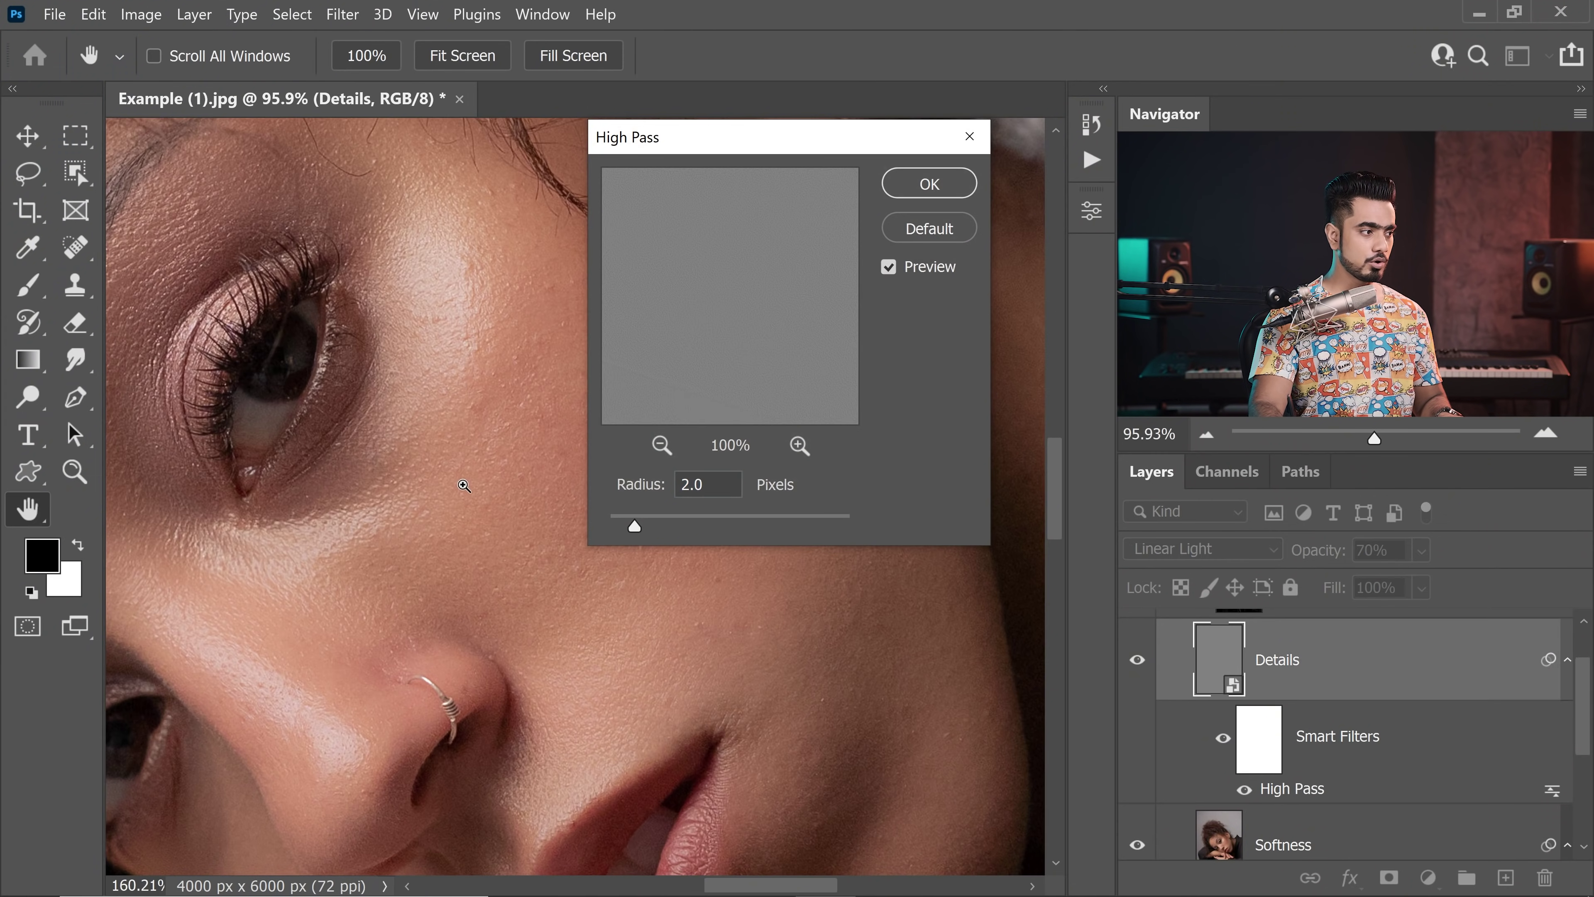
pyautogui.press('alt')
pyautogui.scroll(-3, 213, 605)
pyautogui.scroll(3, 483, 542)
pyautogui.scroll(-17, 483, 542)
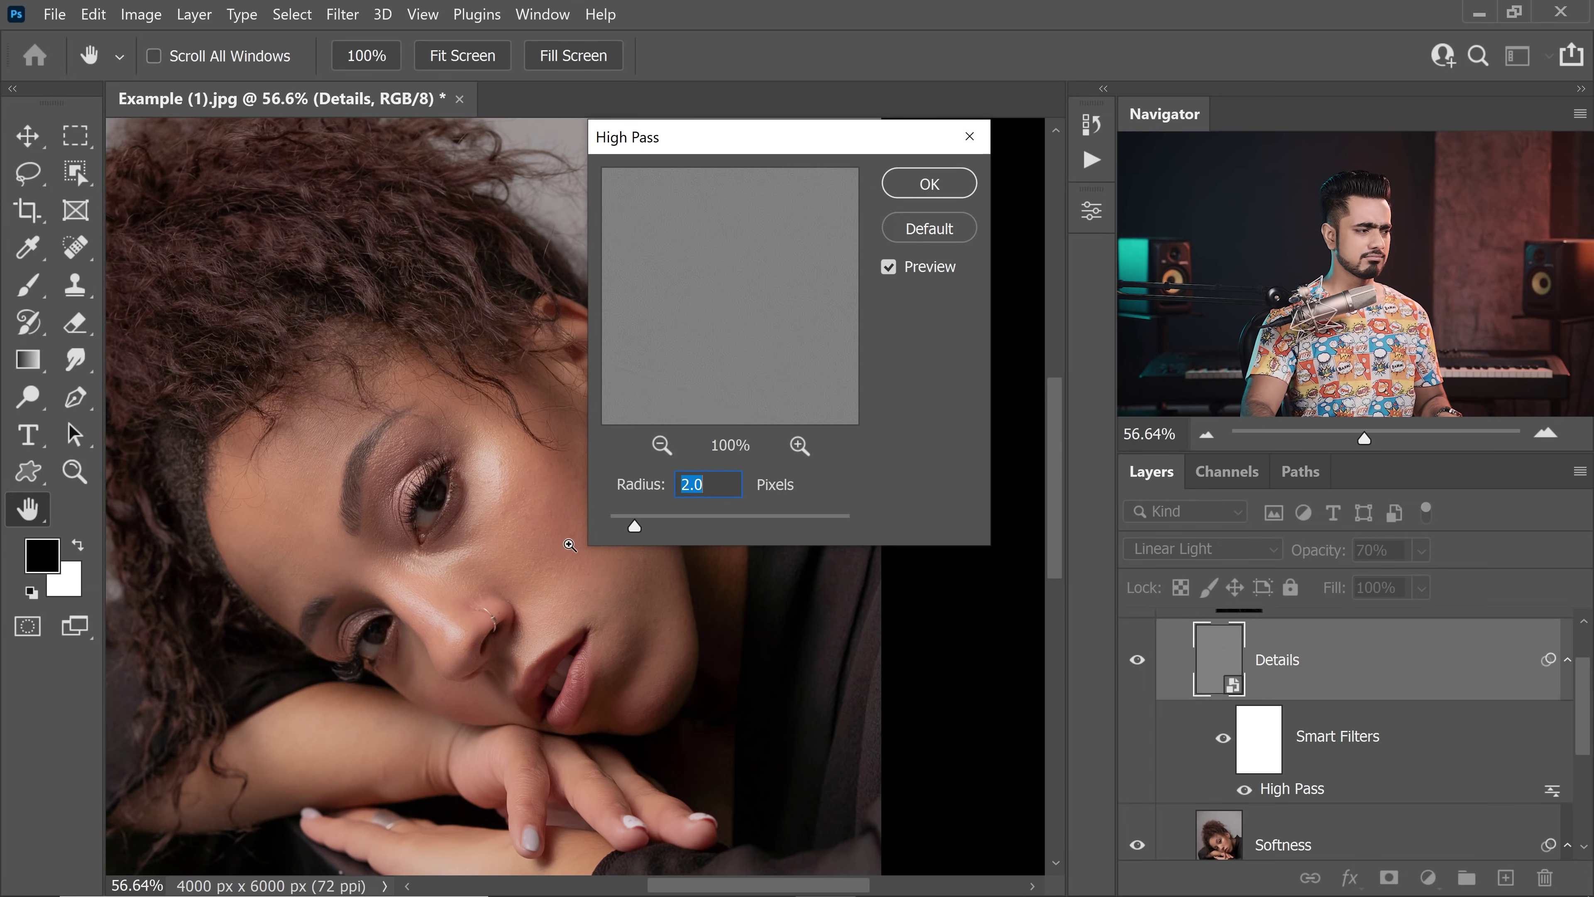
pyautogui.scroll(4, 571, 545)
pyautogui.moveTo(634, 526); pyautogui.dragTo(711, 532)
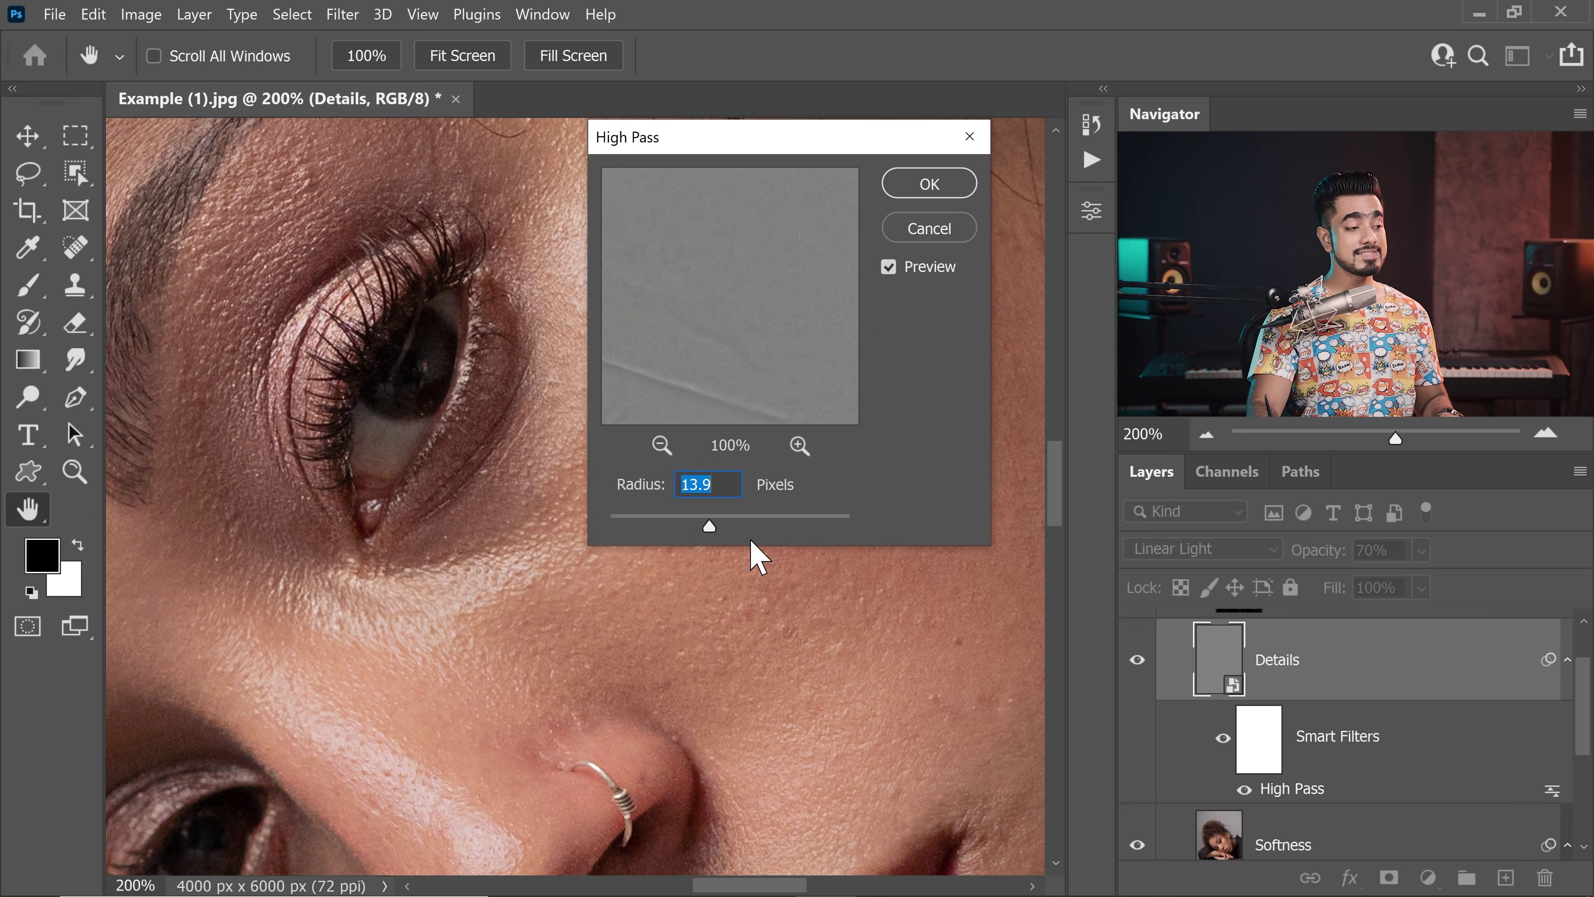
pyautogui.click(628, 526)
pyautogui.moveTo(632, 527); pyautogui.dragTo(642, 526)
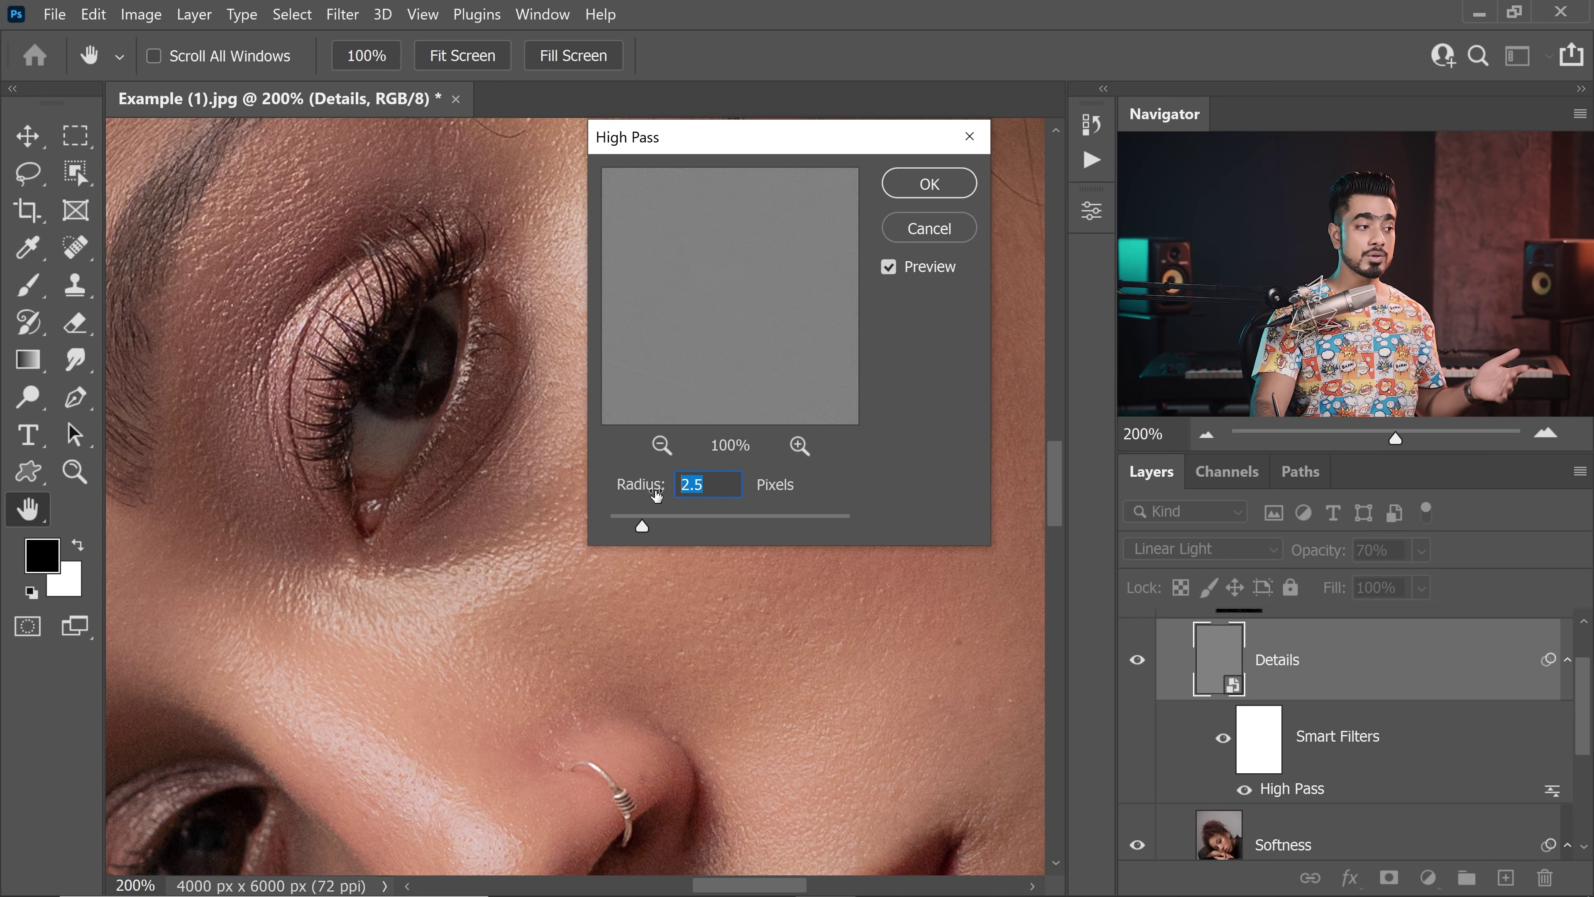
pyautogui.write('2')
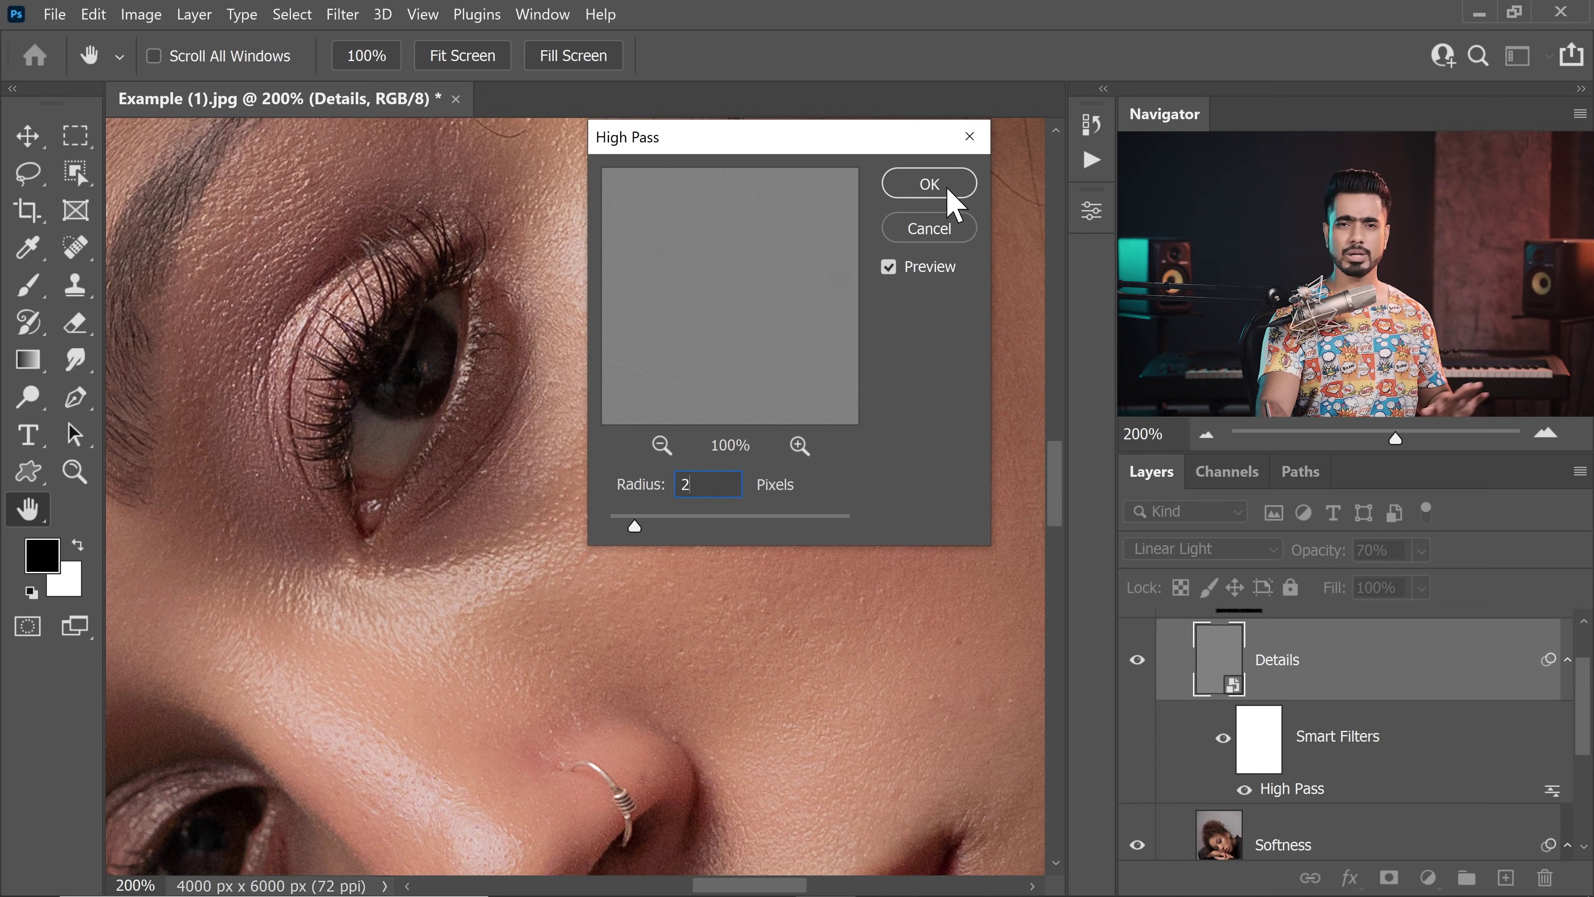
pyautogui.click(930, 184)
# - Inspect the Softness layer's Surface Blur (radius 60, threshold 30) and cancel without changes
pyautogui.press('b')
pyautogui.scroll(-2, 1585, 773)
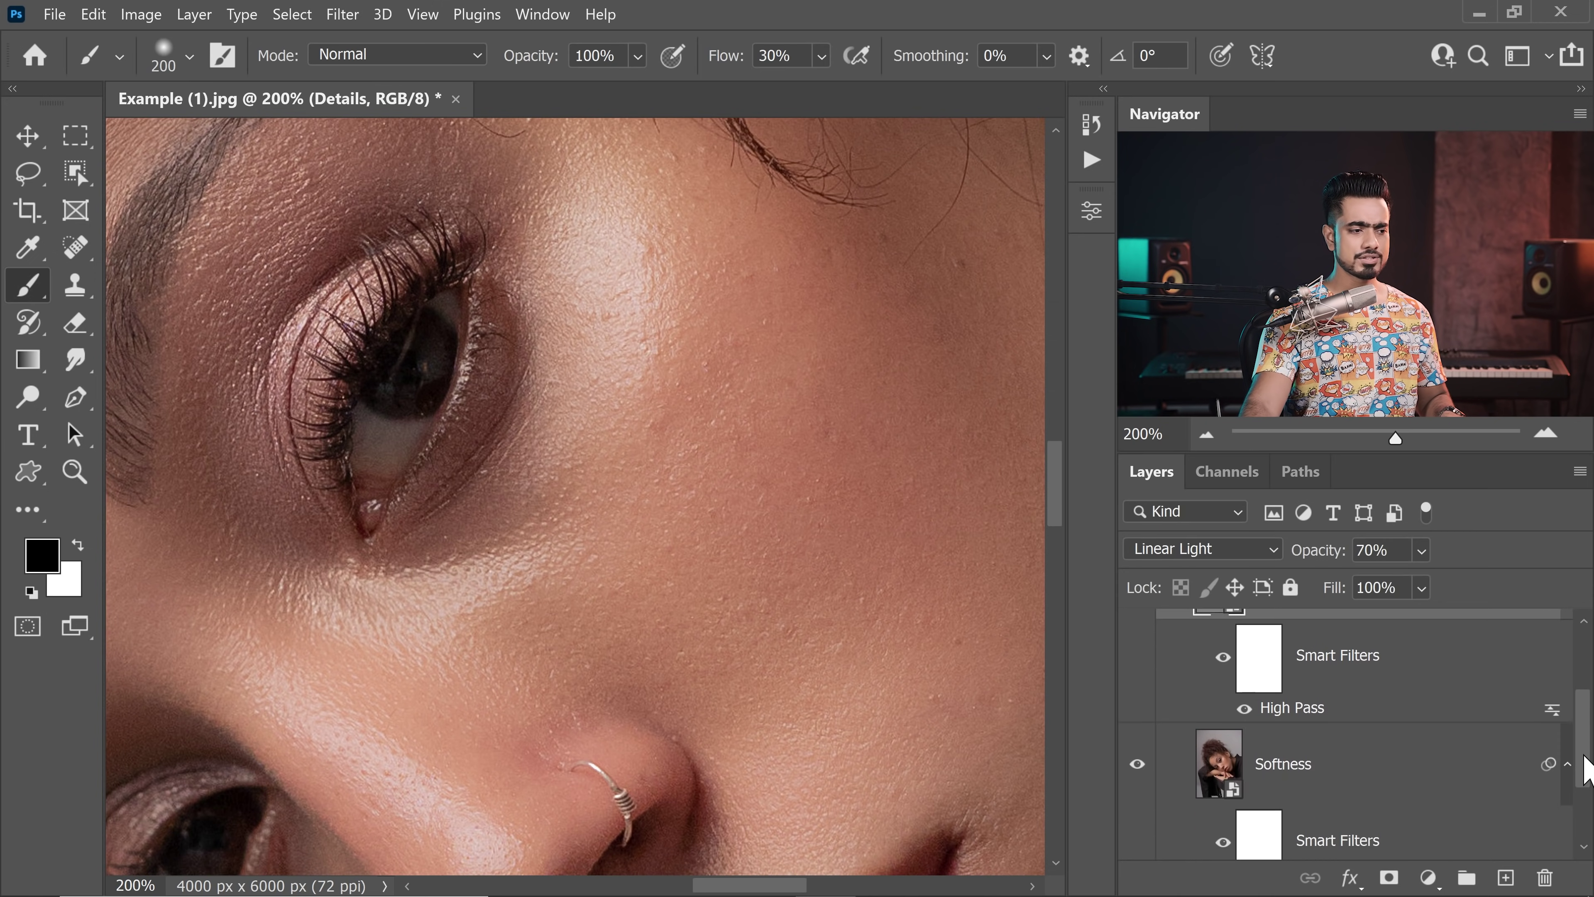
pyautogui.scroll(-1, 1585, 772)
pyautogui.doubleClick(1327, 848)
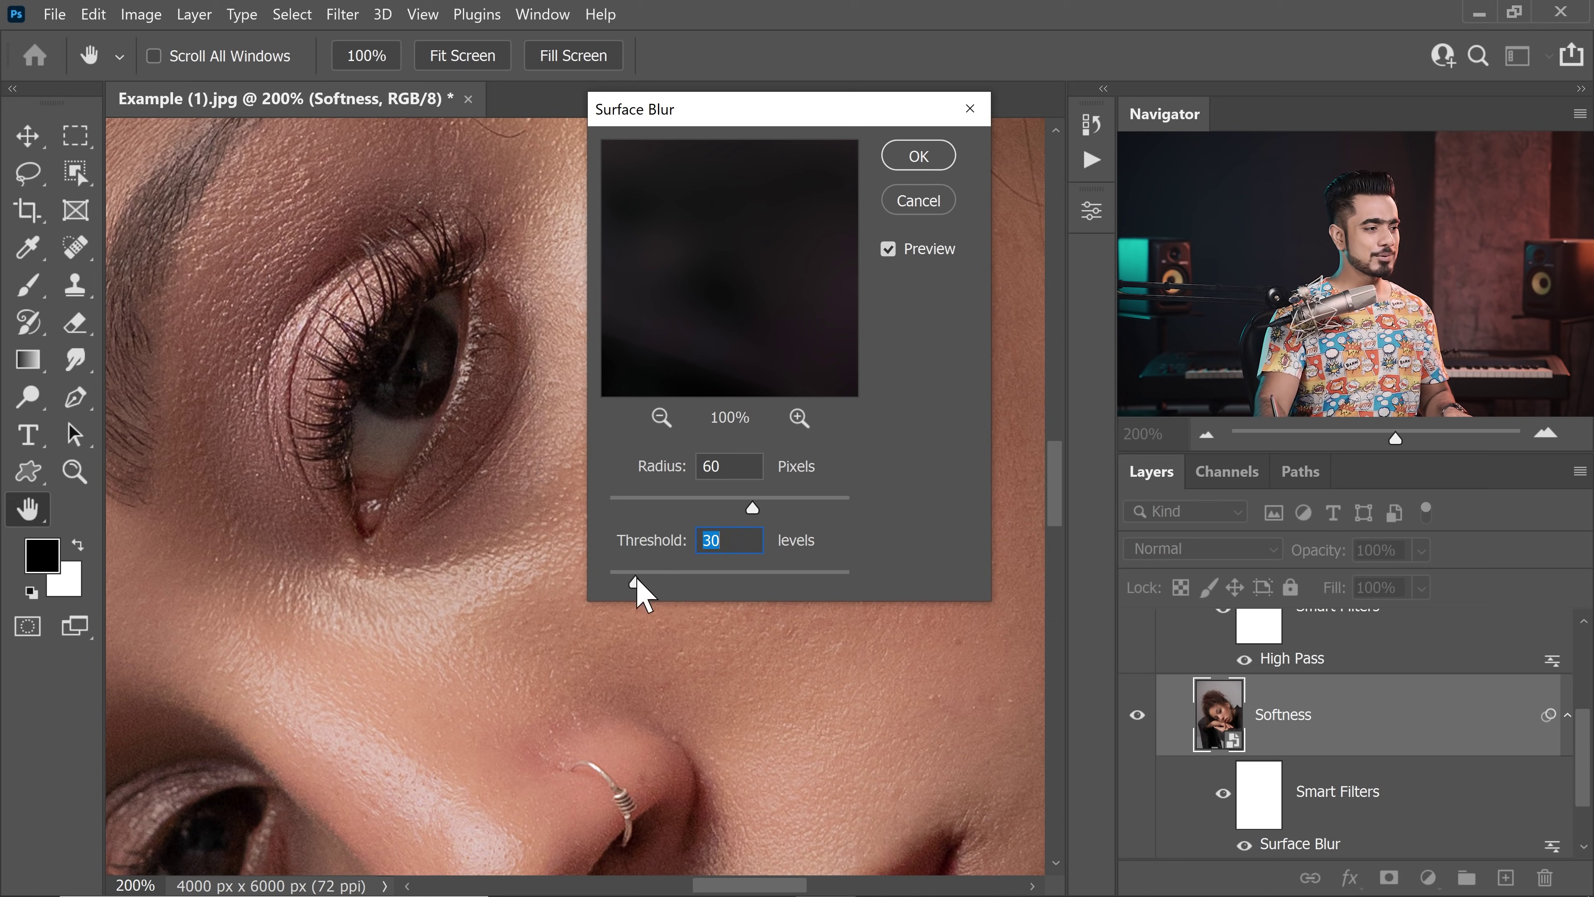
pyautogui.click(935, 202)
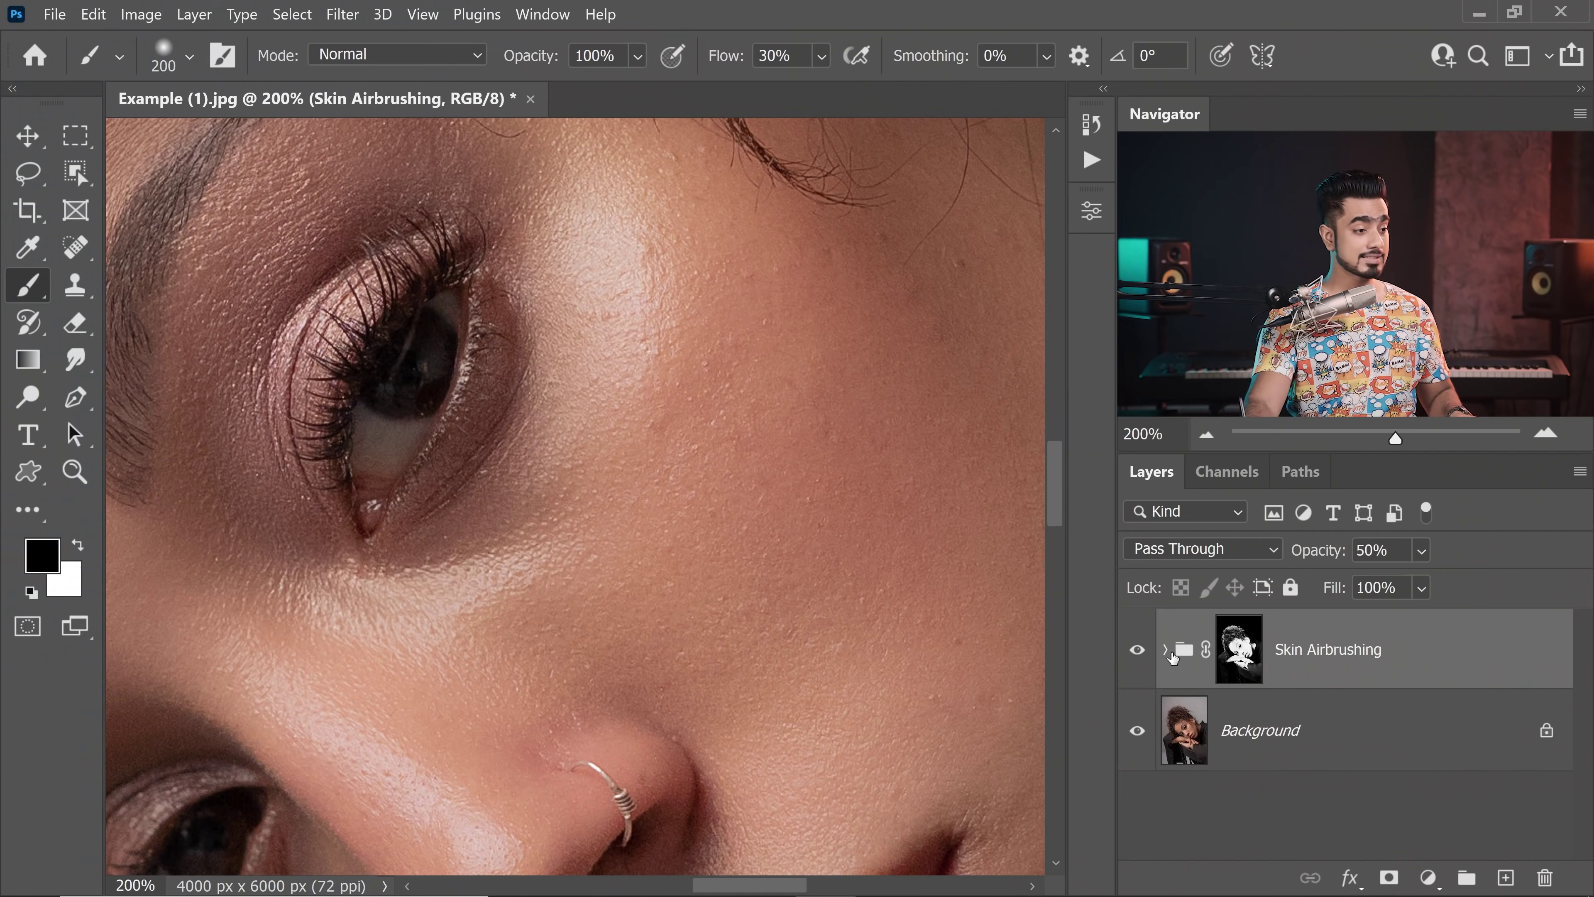
# - Collapse the Skin Airbrushing group and select AI Skin Airbrushing (Lite) in the AI Skin 3.0 set
pyautogui.click(1165, 650)
pyautogui.moveTo(1585, 707); pyautogui.dragTo(1590, 735)
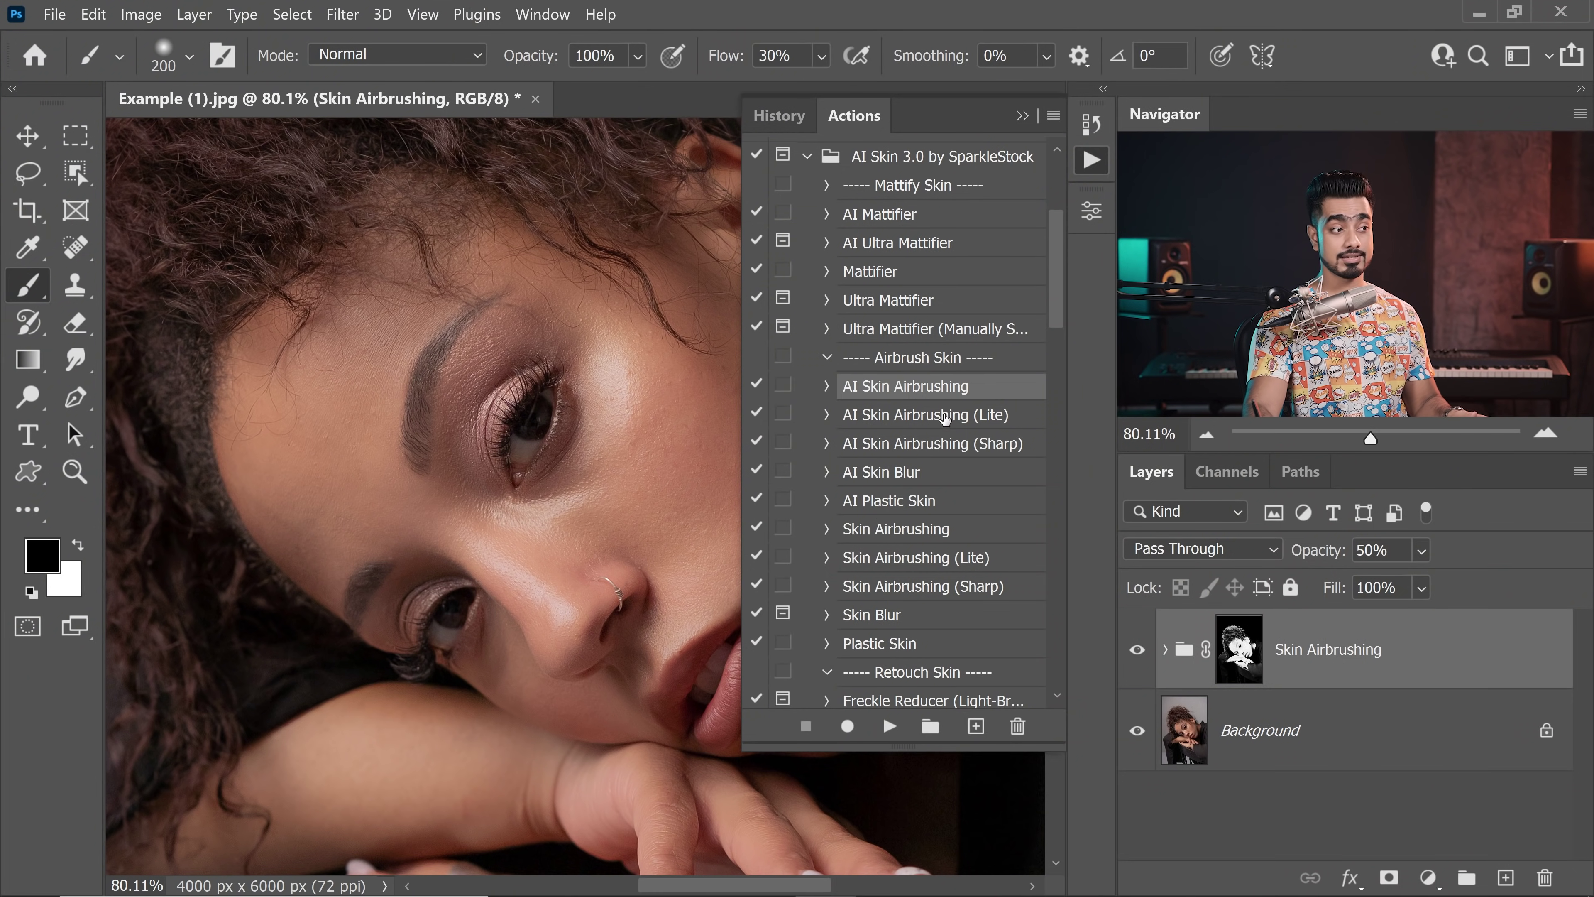
pyautogui.click(945, 418)
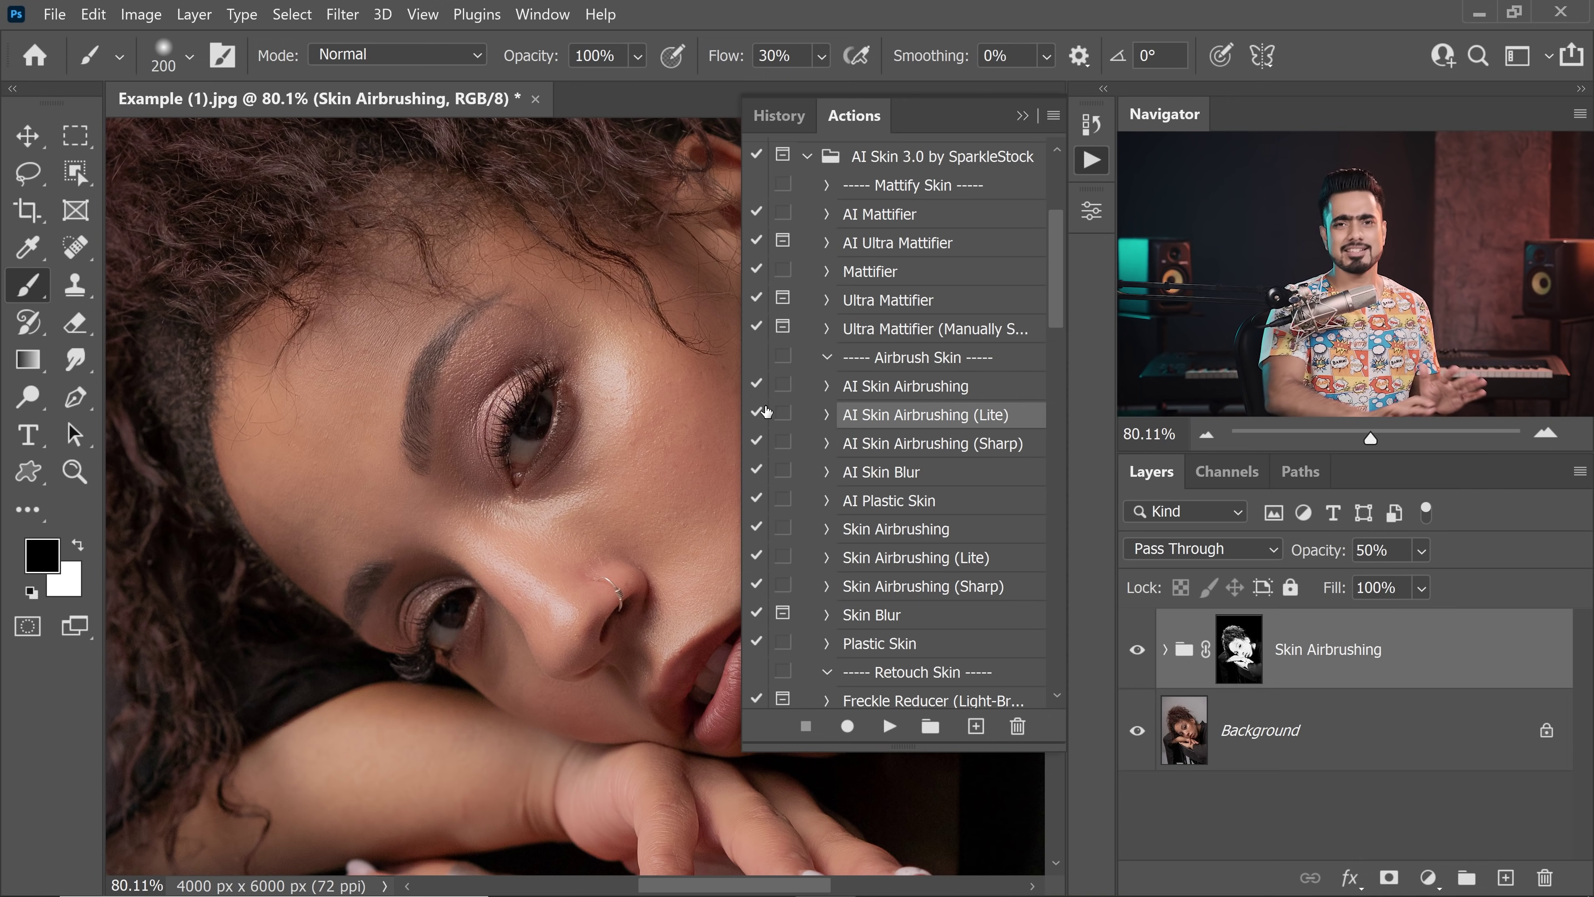
# - Turn on Button Mode for the Actions panel and scroll through the coloured action buttons
pyautogui.click(1054, 118)
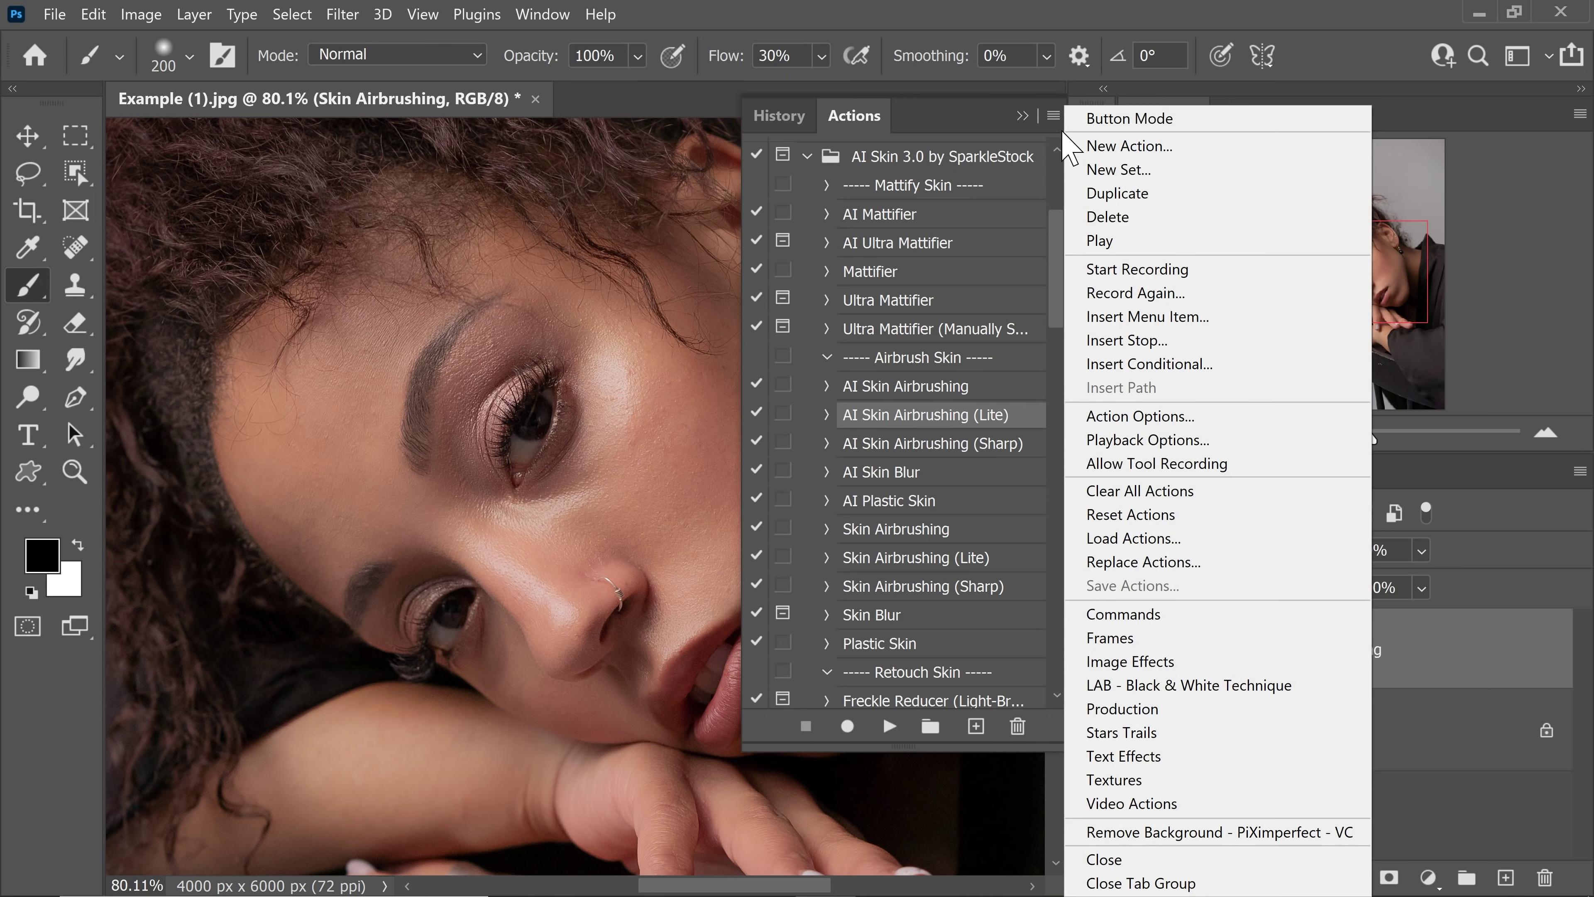
pyautogui.click(1124, 119)
pyautogui.moveTo(1060, 248)
pyautogui.mouseDown()
pyautogui.moveTo(1061, 435)
pyautogui.moveTo(1057, 420)
pyautogui.mouseUp()
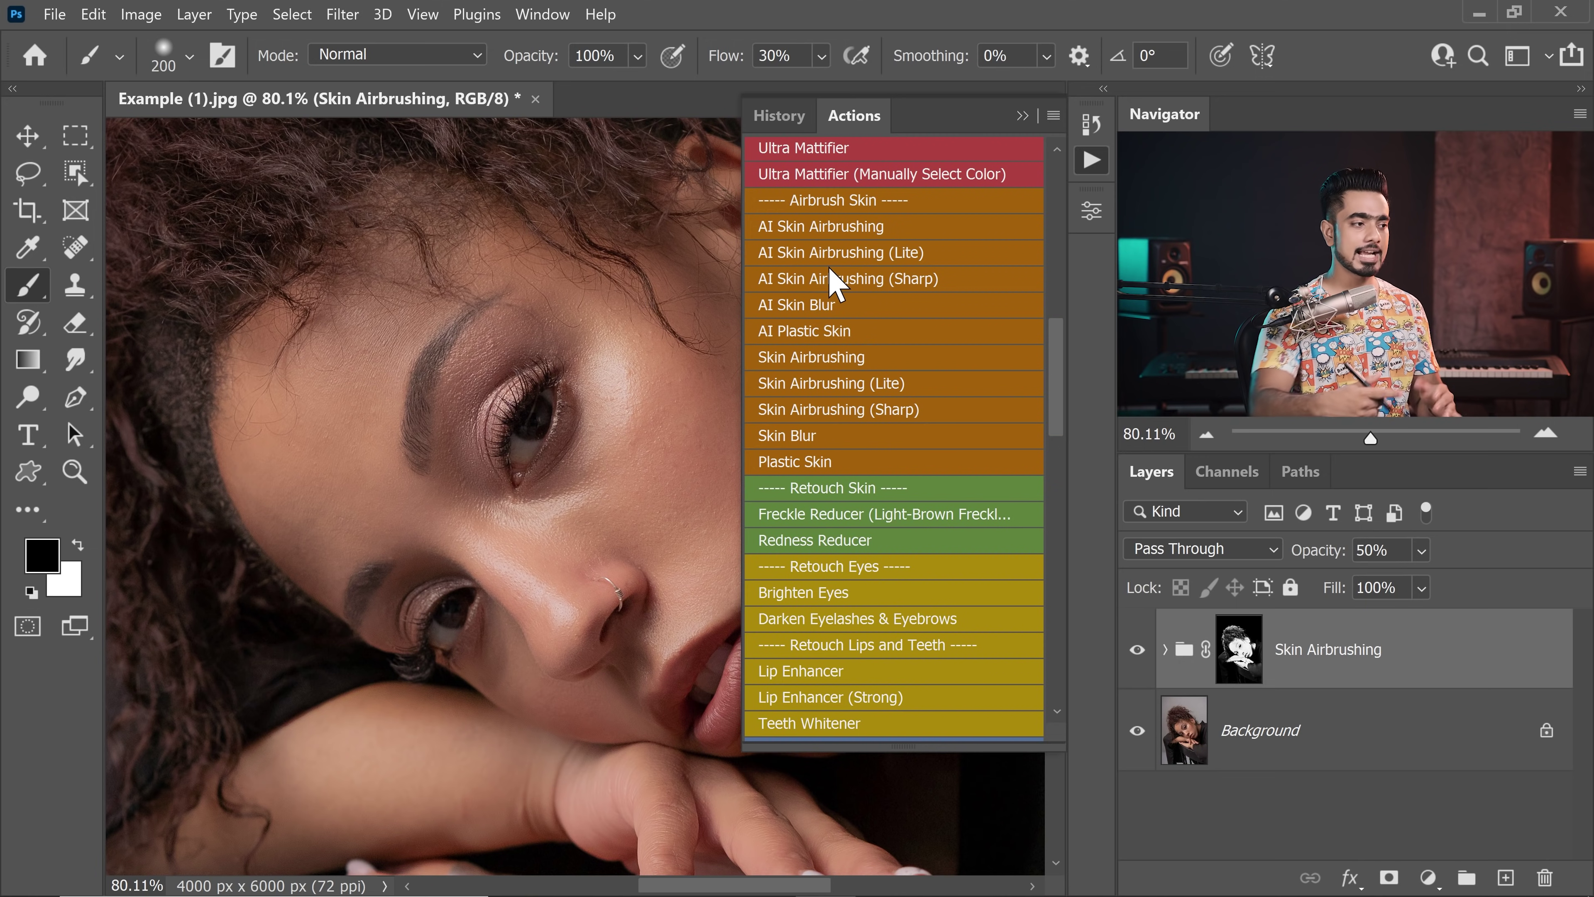
pyautogui.moveTo(1060, 402); pyautogui.dragTo(1055, 295)
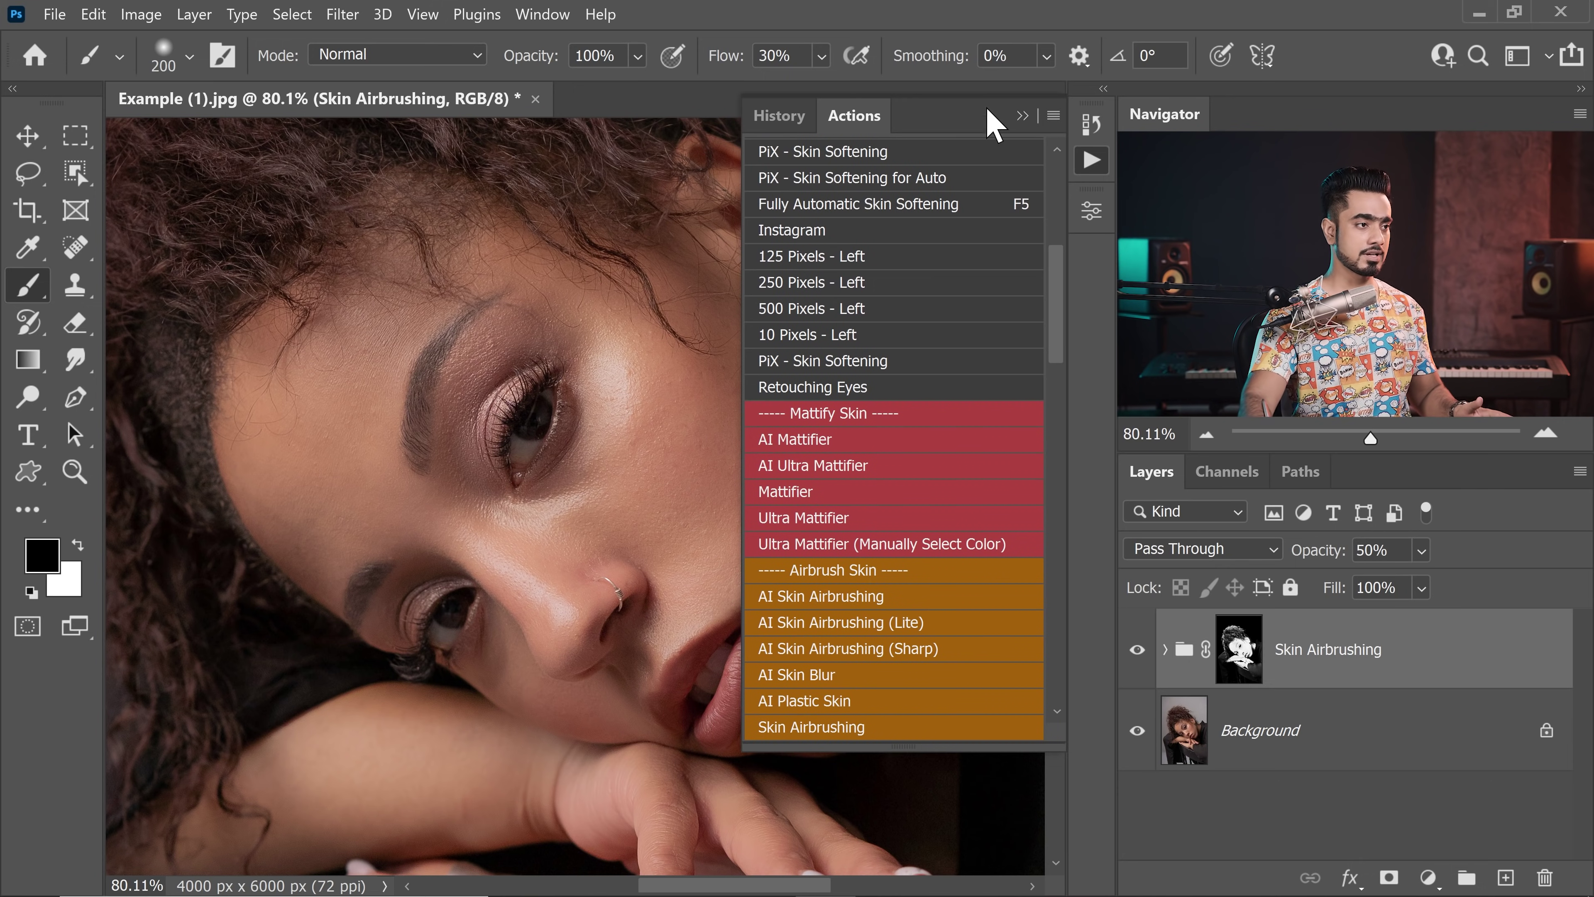
# - Turn off Button Mode, peek into PiX - Frequency Separation, then expand Default Actions
pyautogui.click(1054, 115)
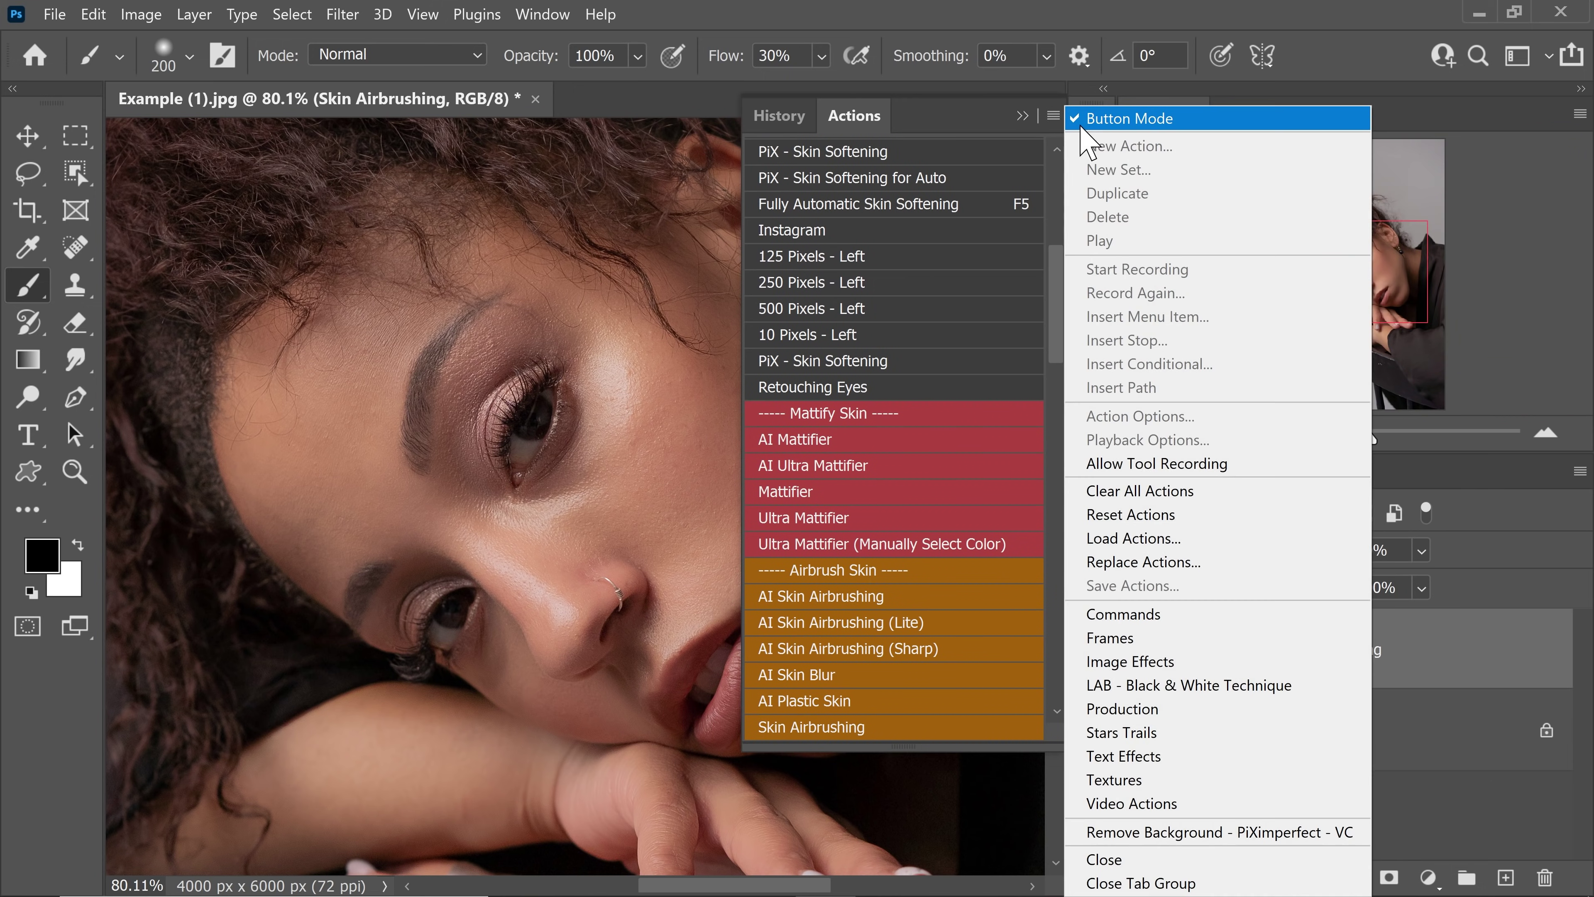
pyautogui.click(1105, 121)
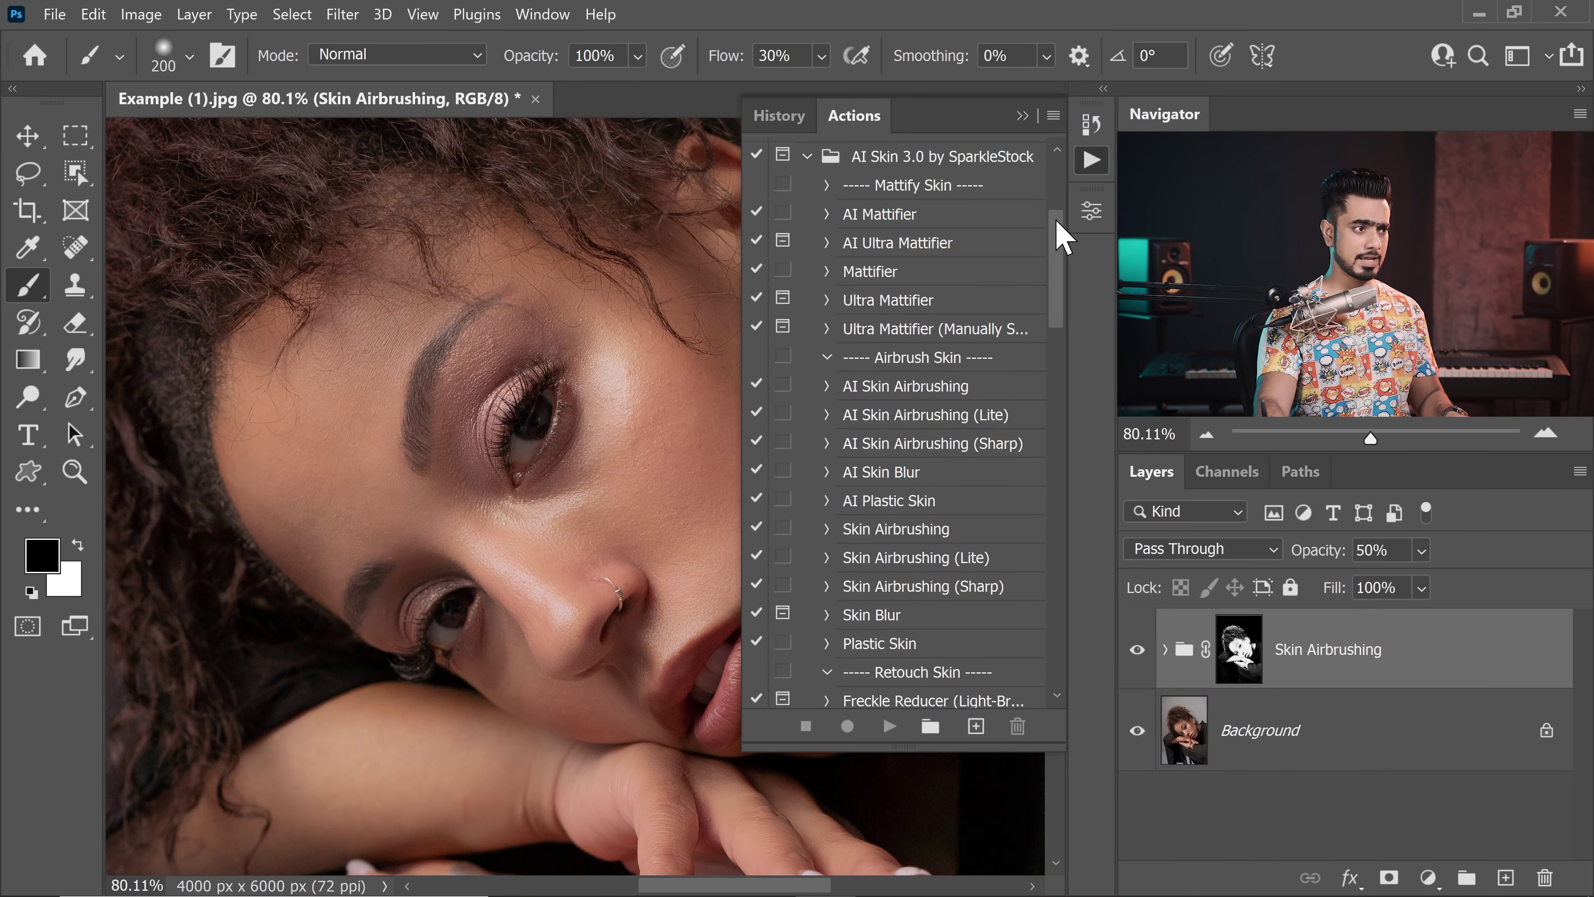
pyautogui.moveTo(1066, 220); pyautogui.dragTo(1067, 160)
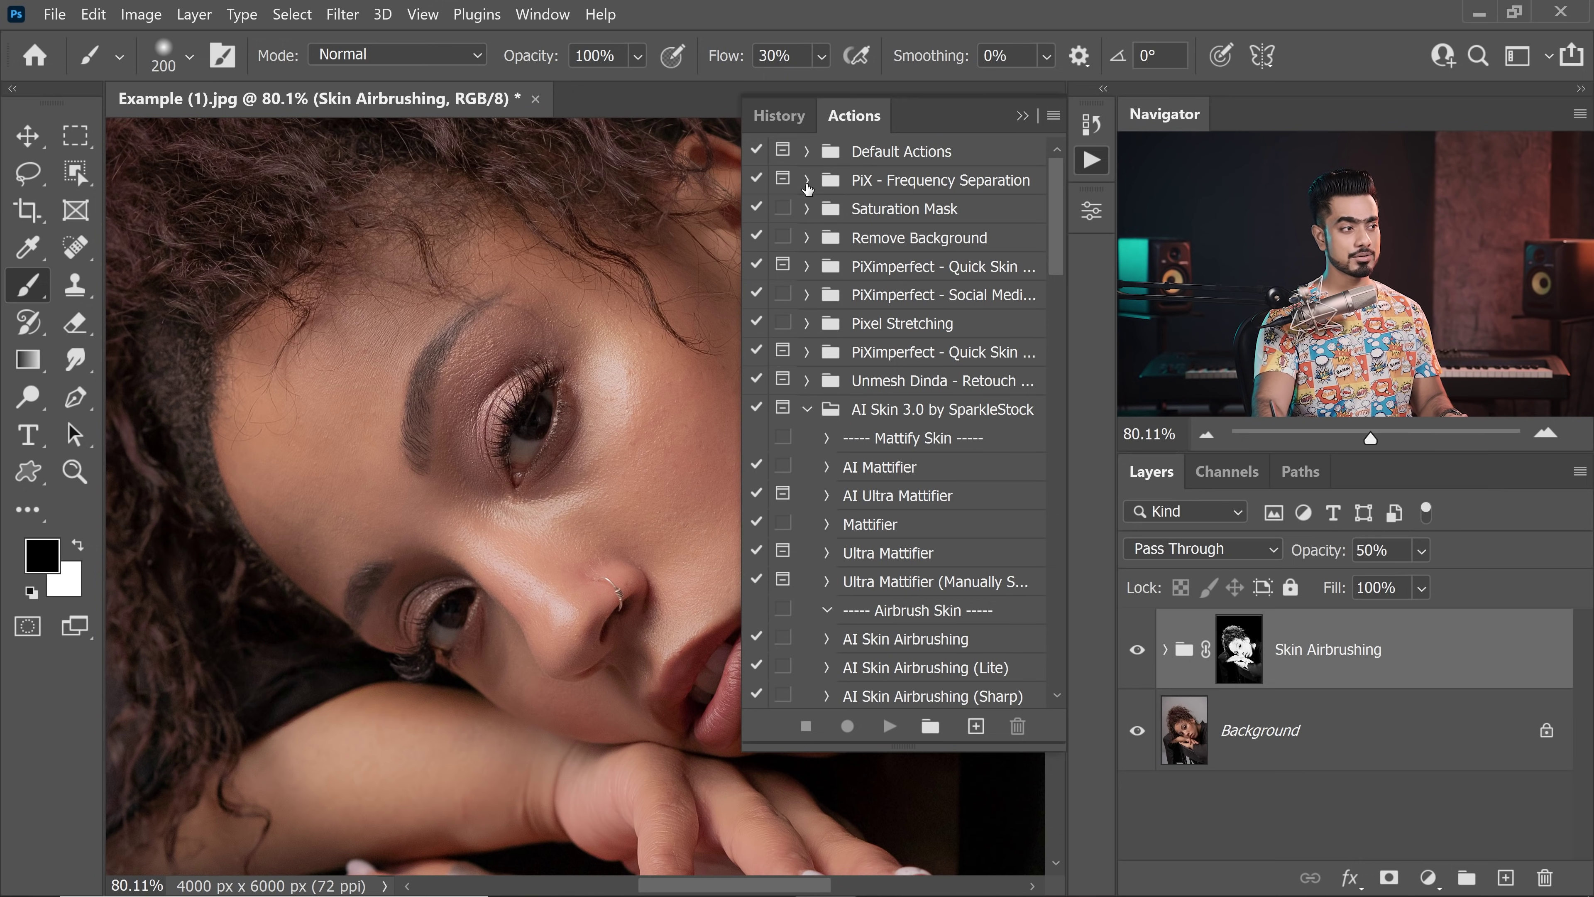
pyautogui.click(808, 182)
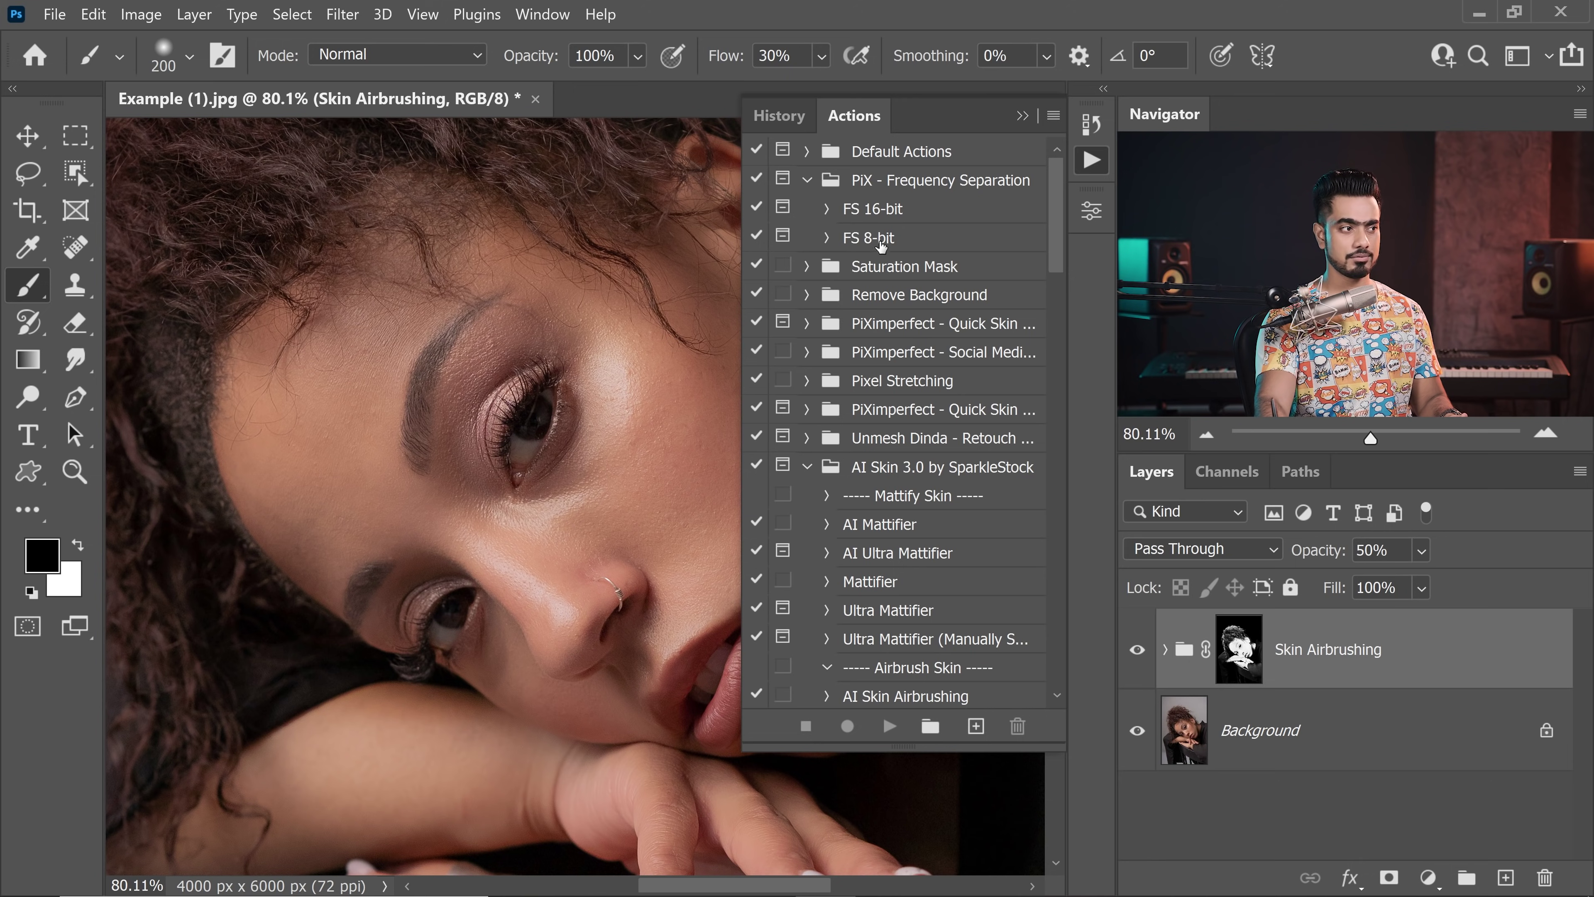
pyautogui.click(808, 182)
pyautogui.click(808, 153)
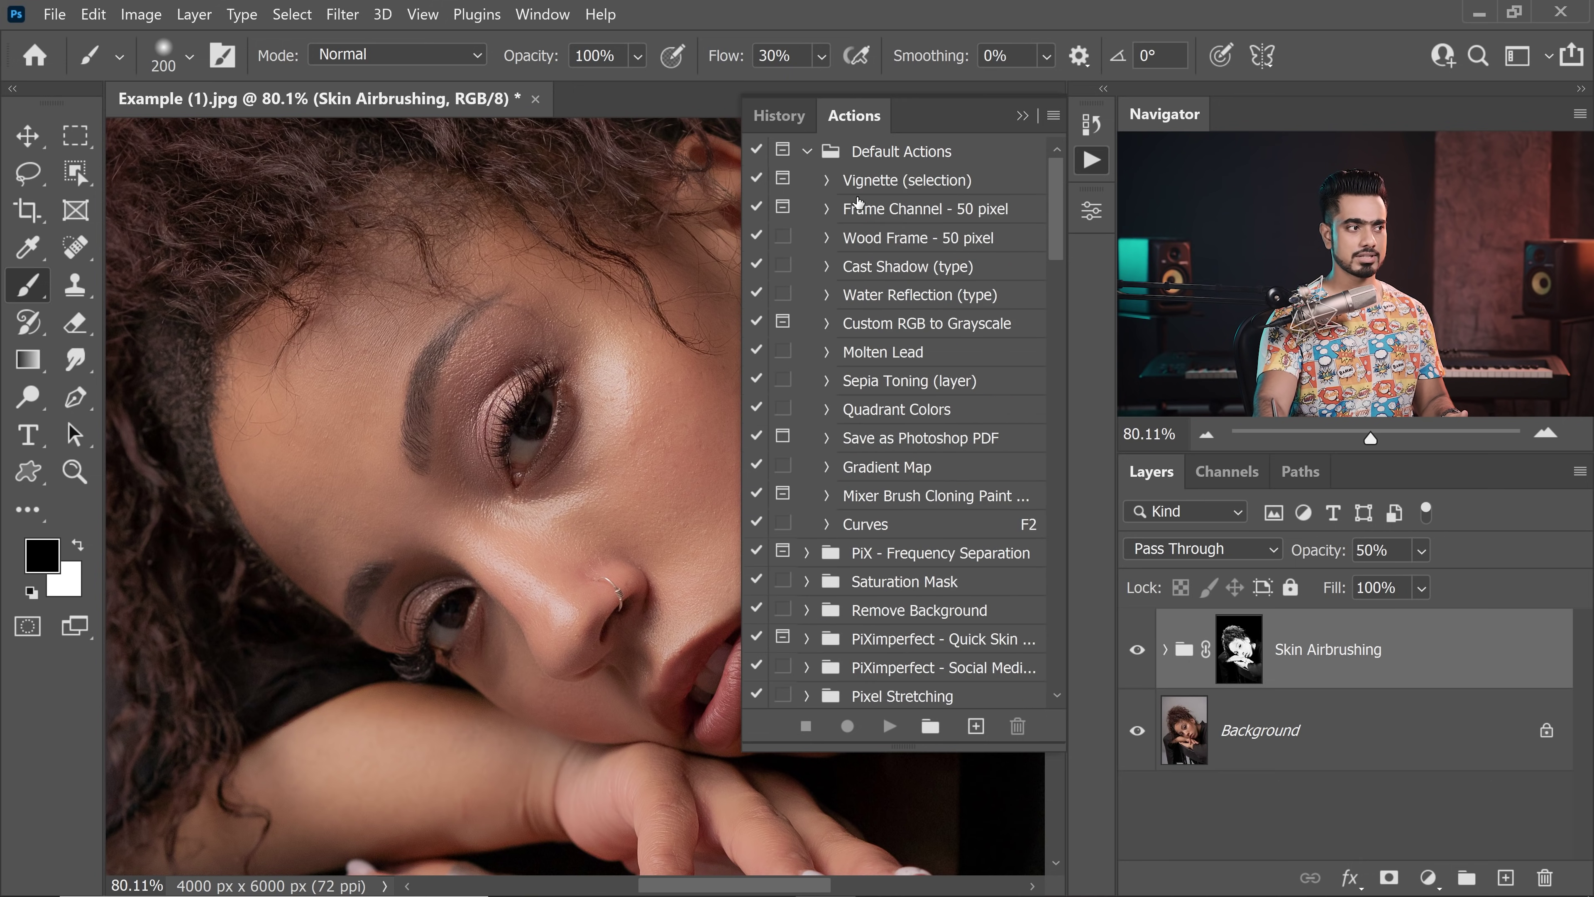
# - Collapse Default Actions, re-enable Button Mode, and scroll through the action buttons
pyautogui.click(808, 153)
pyautogui.click(1054, 115)
pyautogui.click(1108, 122)
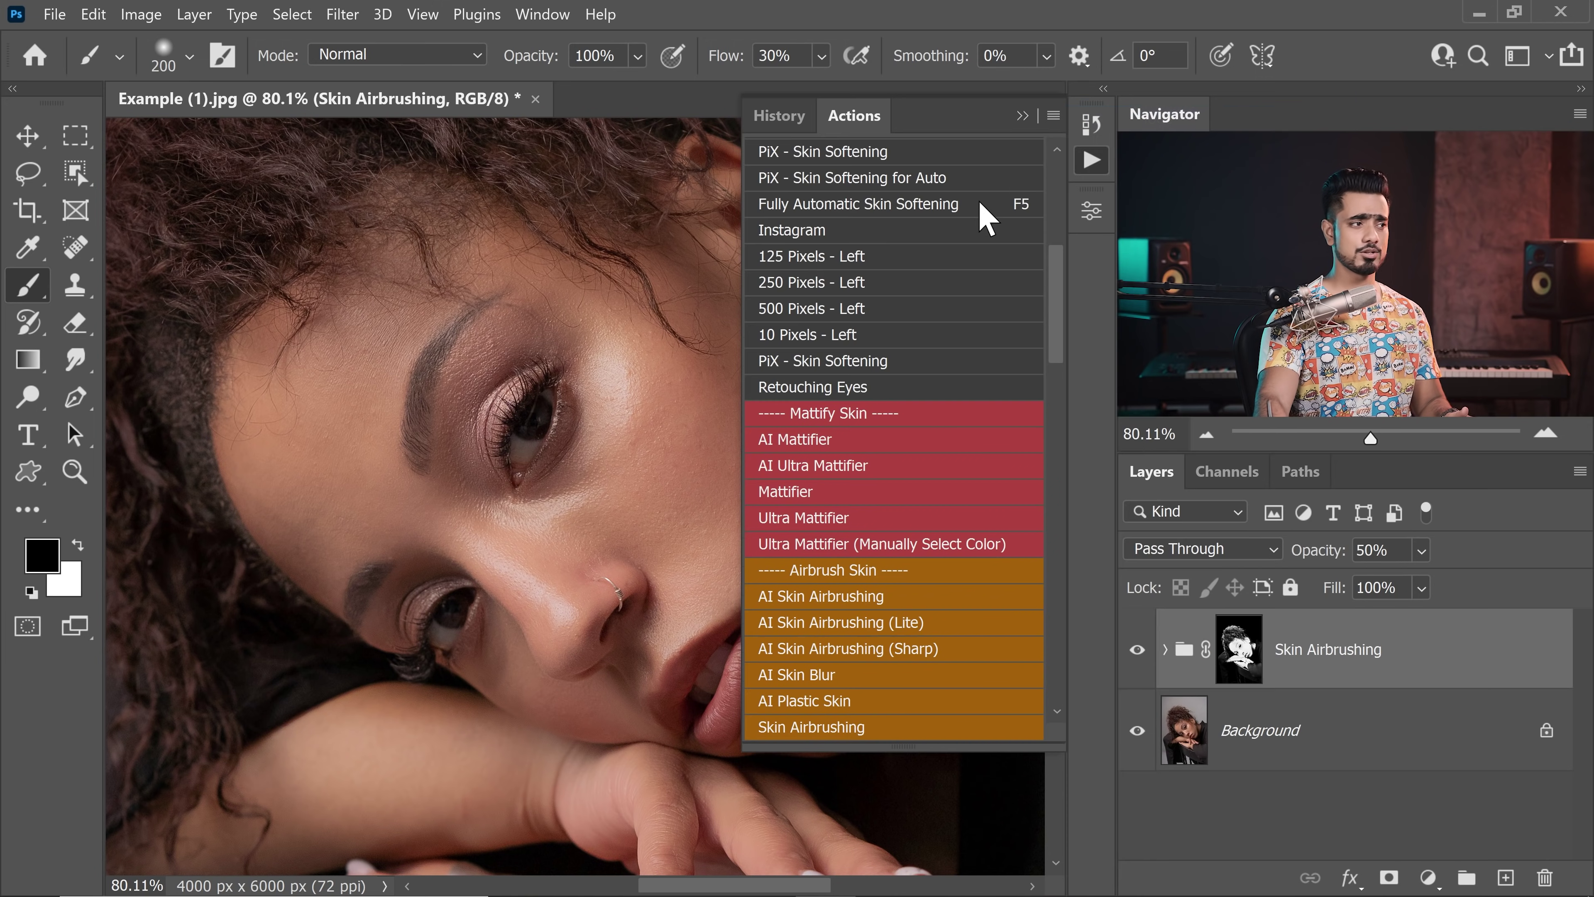
pyautogui.moveTo(1057, 263); pyautogui.dragTo(1060, 179)
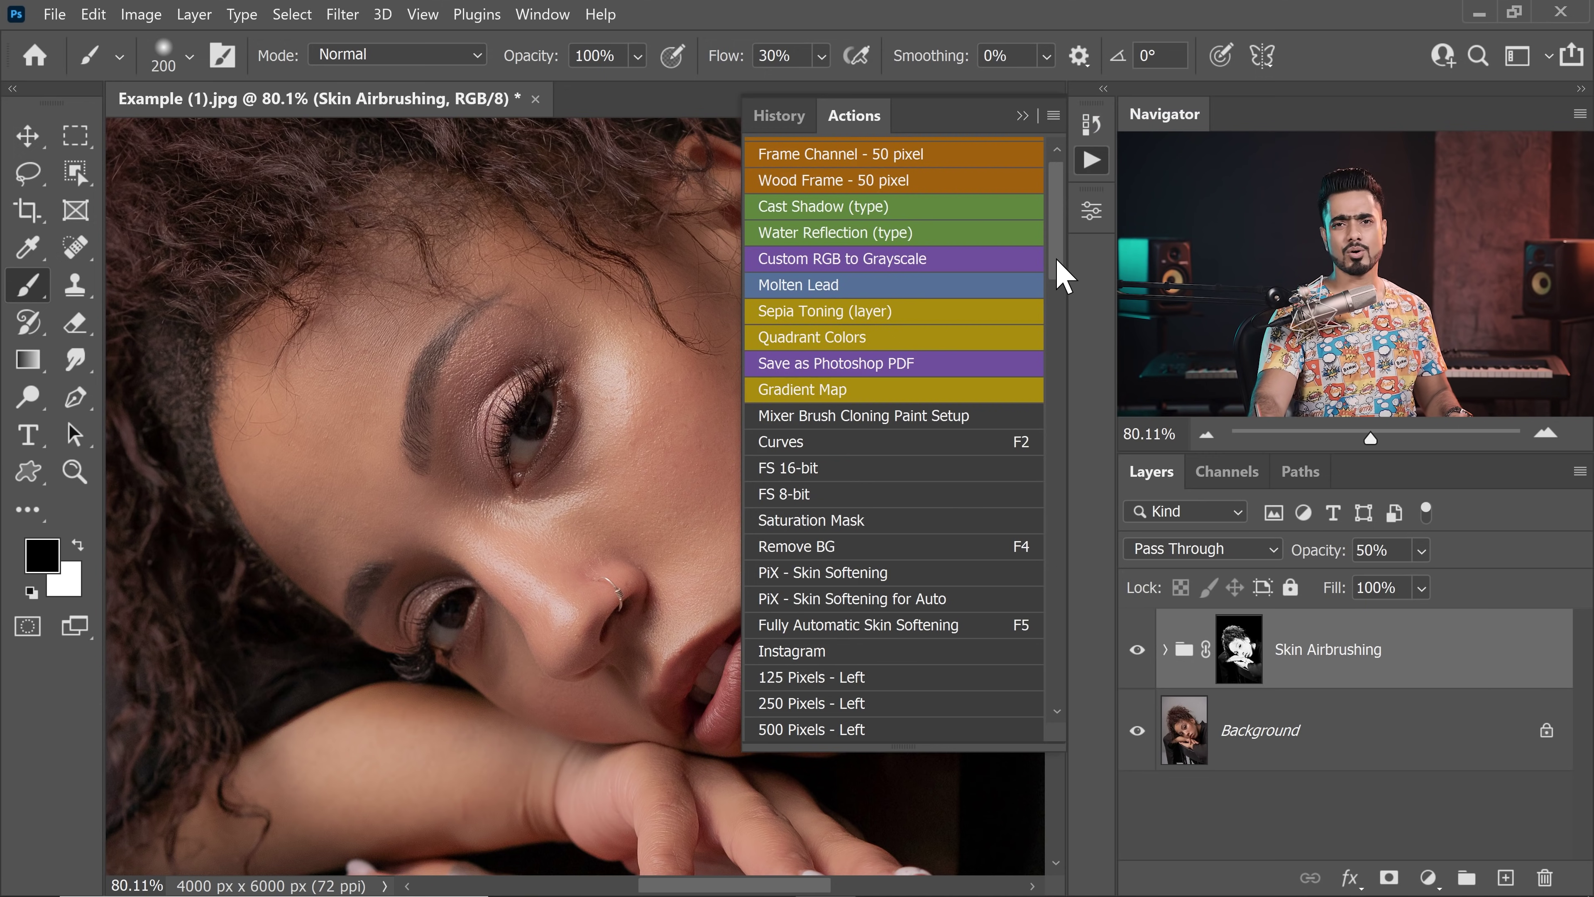
pyautogui.scroll(-8, 1059, 271)
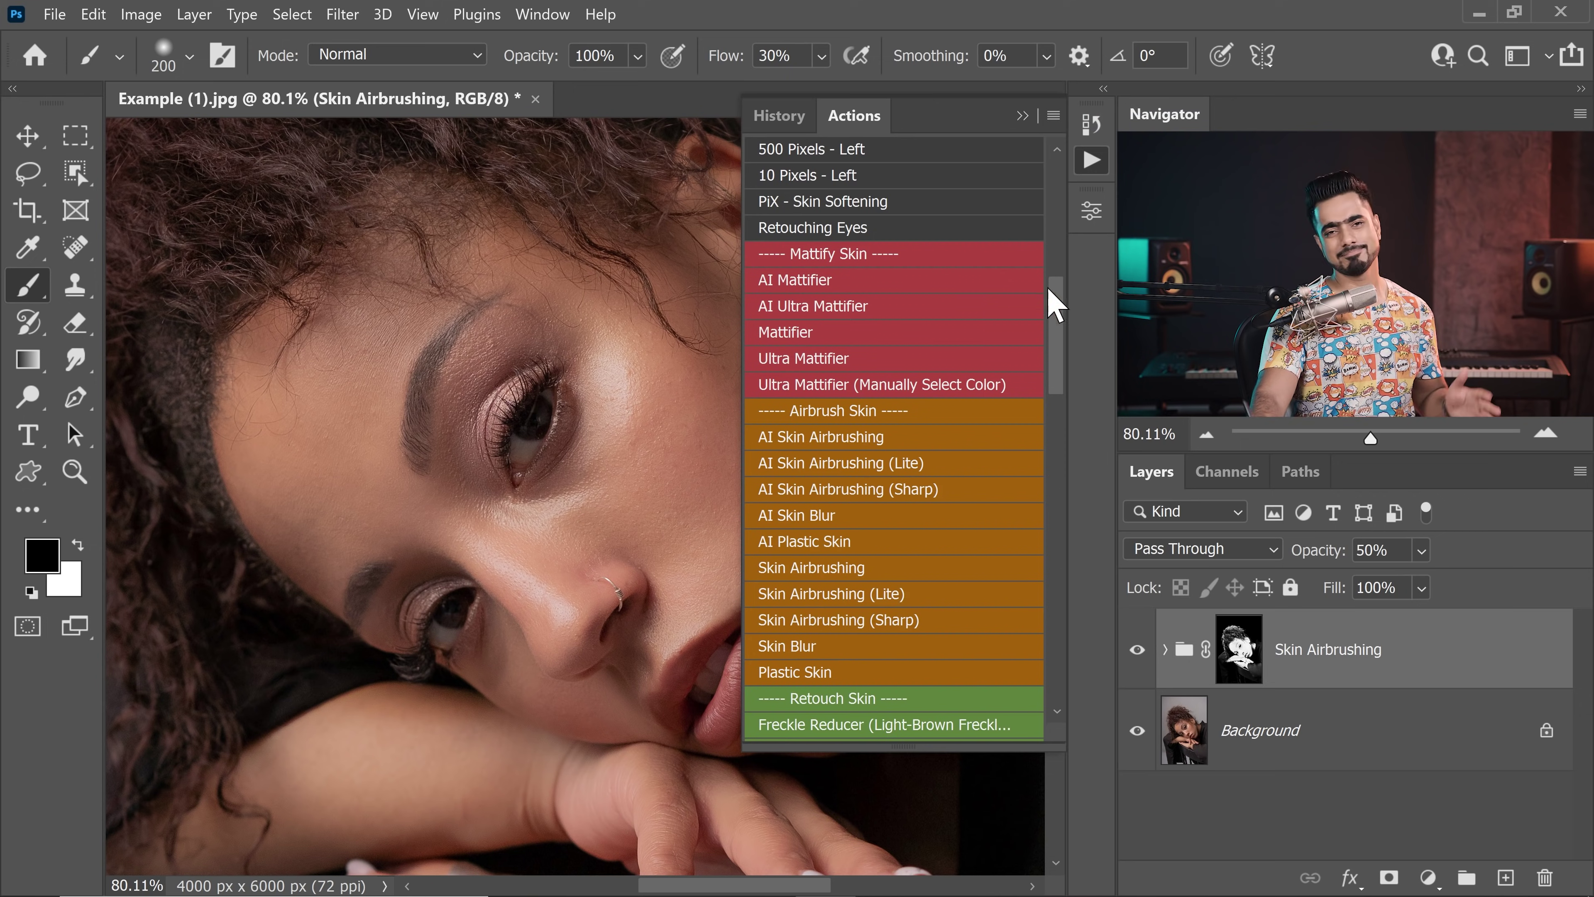
pyautogui.scroll(-1, 1067, 352)
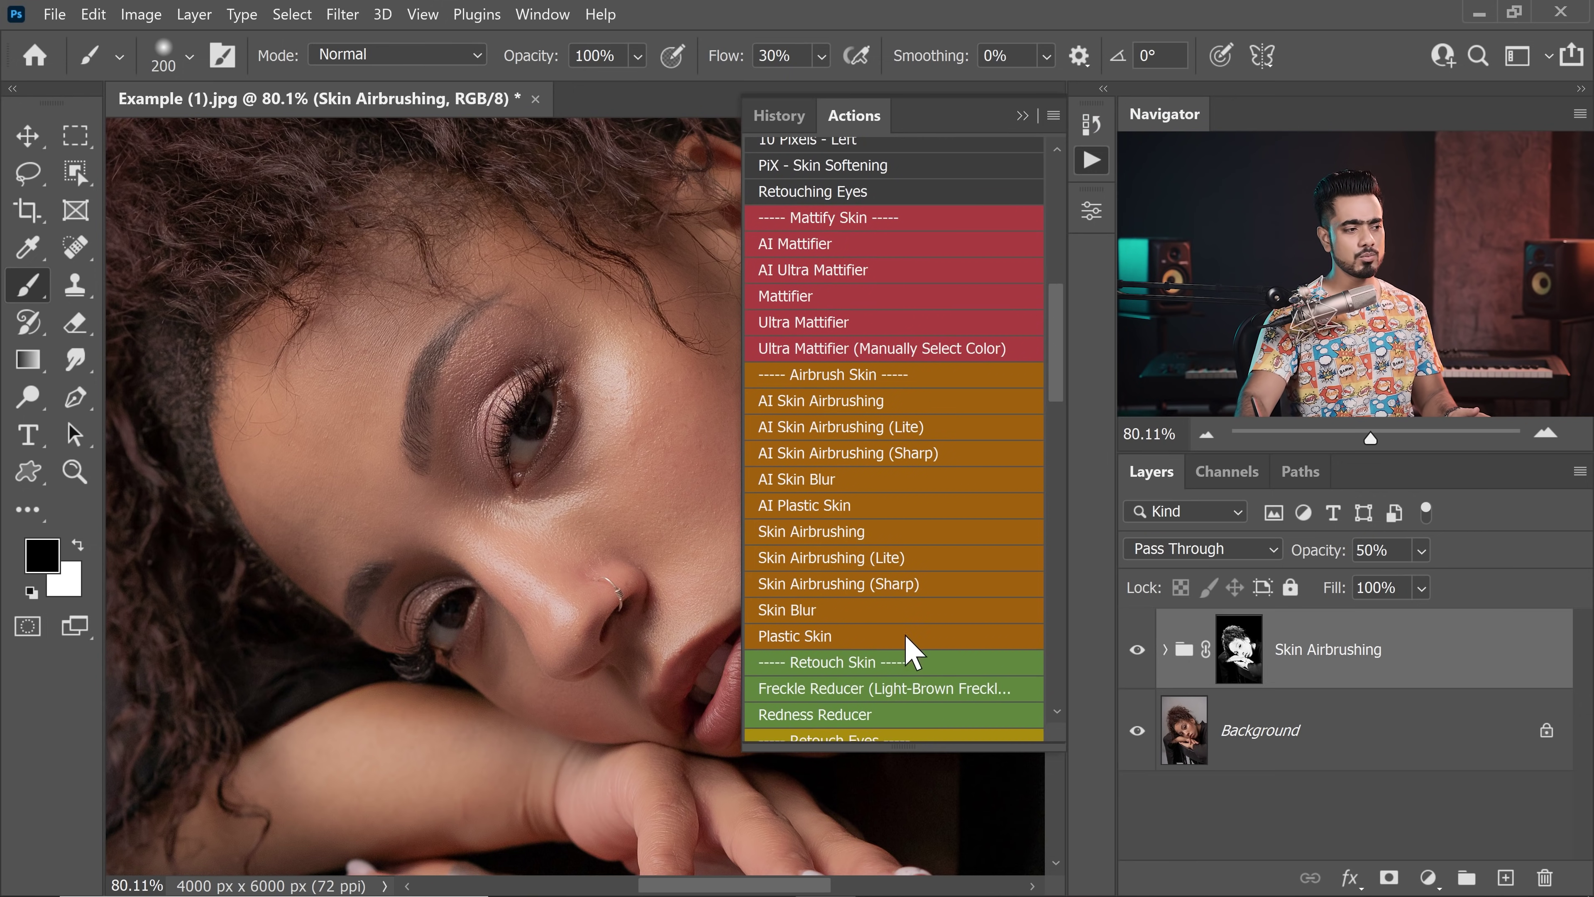
pyautogui.scroll(1, 1060, 356)
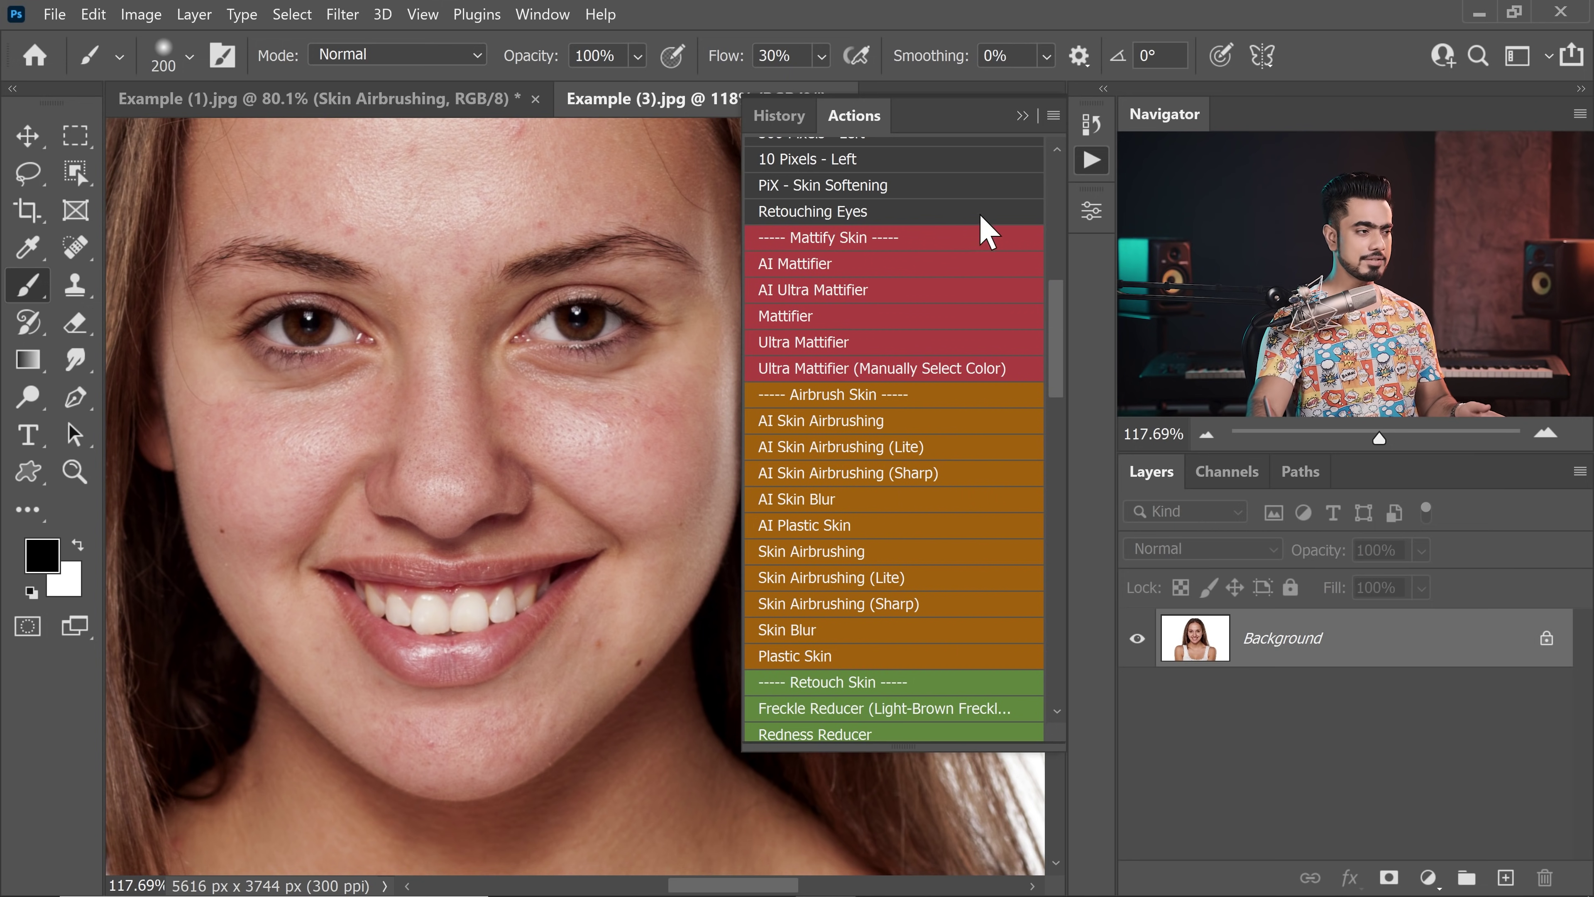
# - Run the Teeth Whitener action on Example (3).jpg and stop at its paint-over message
pyautogui.moveTo(1054, 333); pyautogui.dragTo(1053, 431)
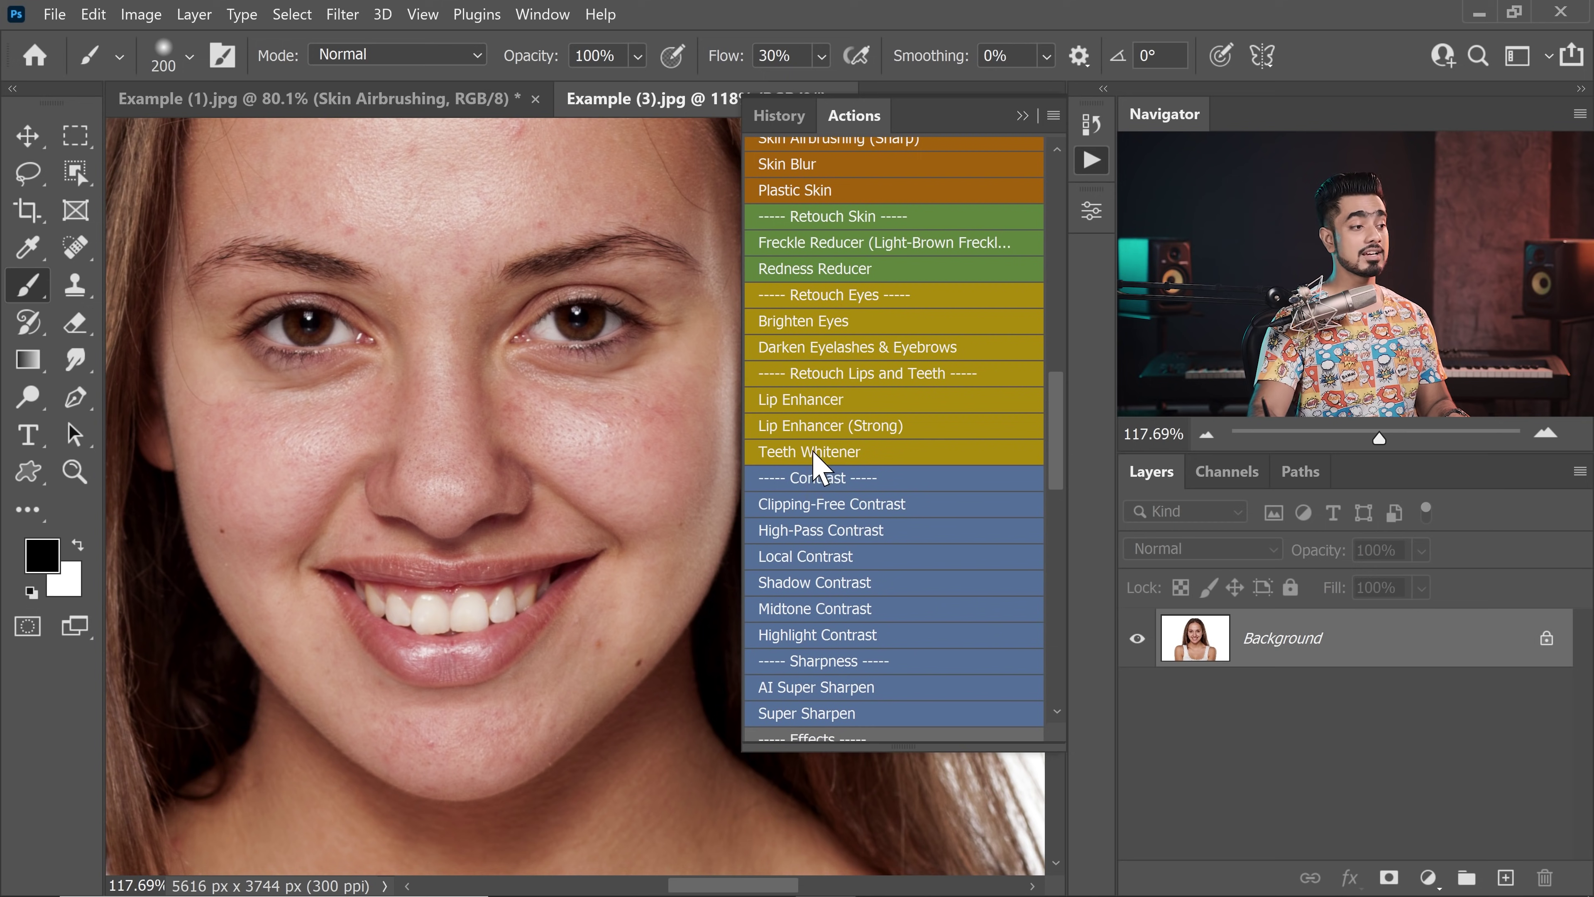
pyautogui.click(842, 454)
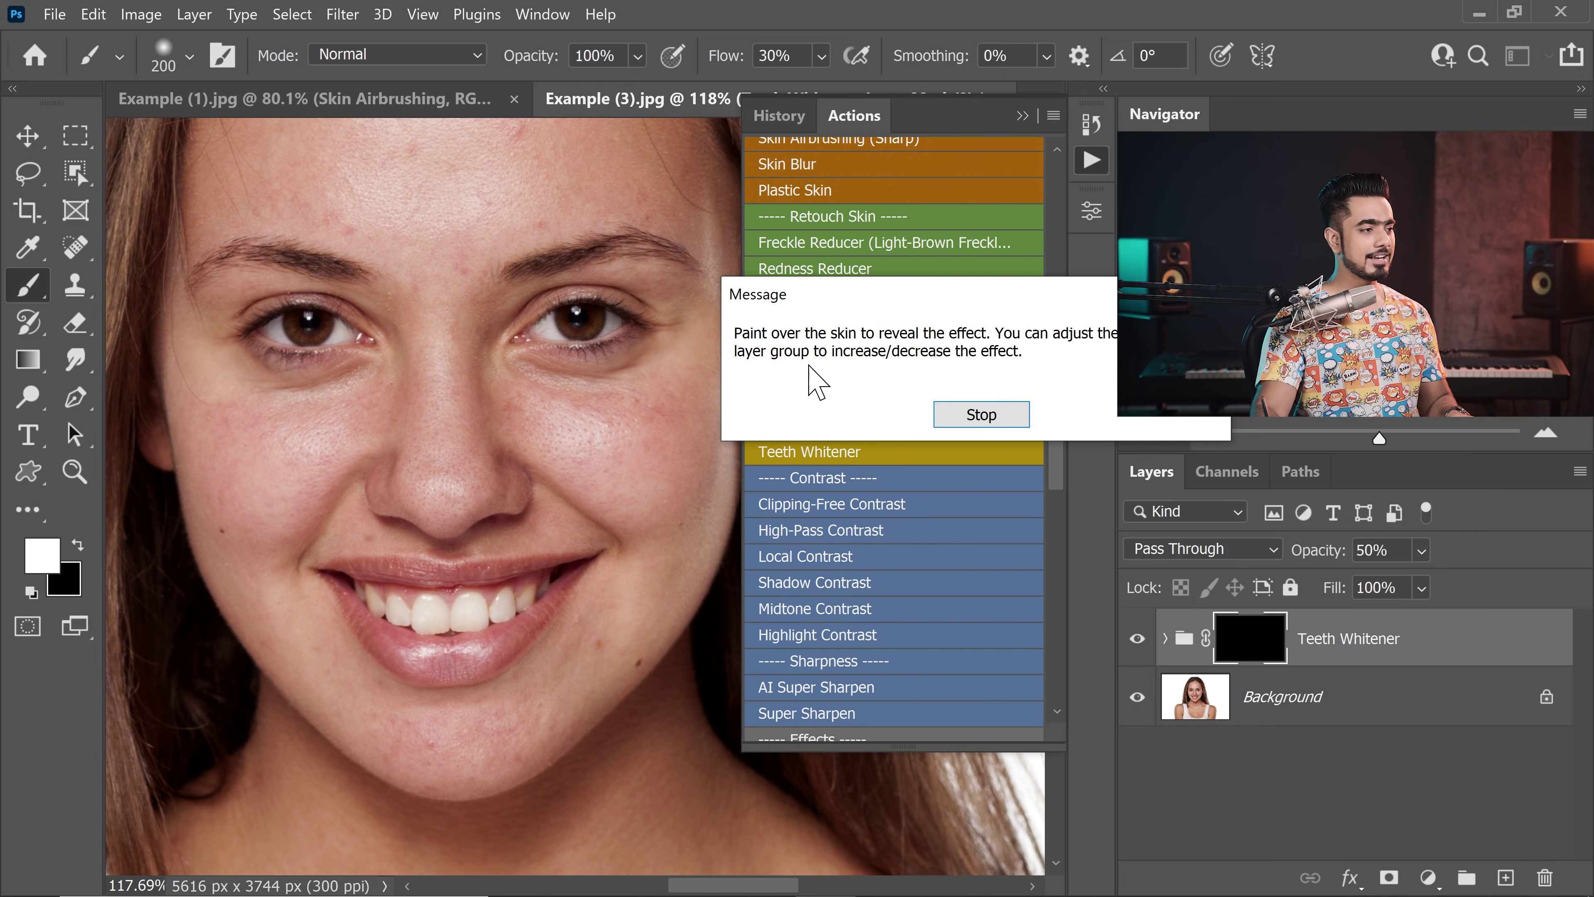
pyautogui.moveTo(907, 298); pyautogui.dragTo(716, 295)
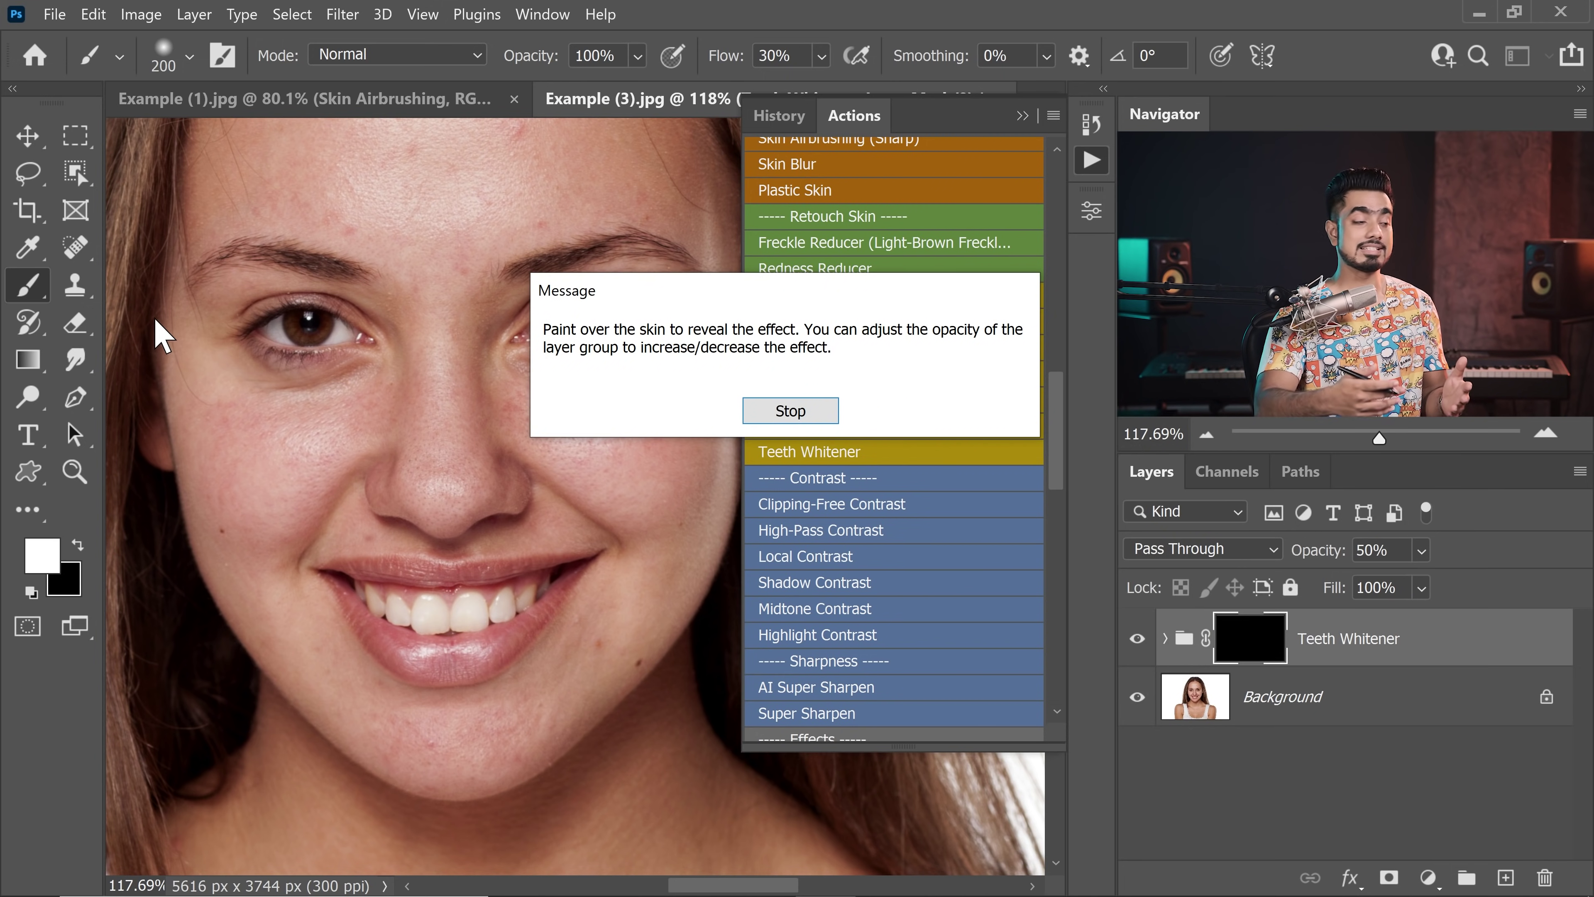
pyautogui.click(792, 411)
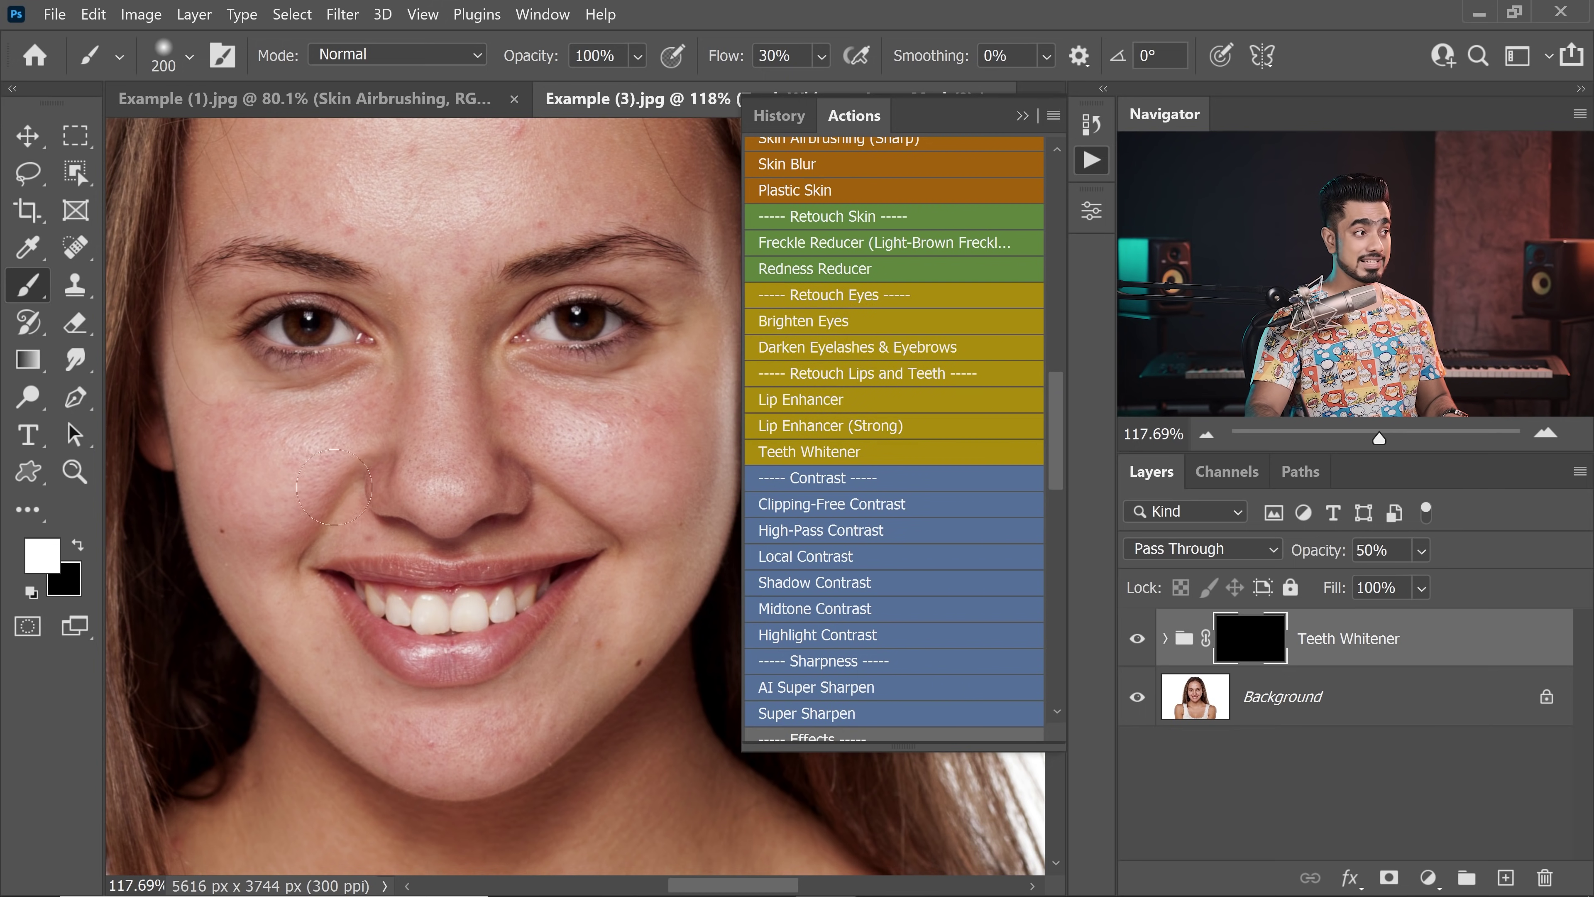
# - Paint whitening over the front teeth with an 80 px brush at 100% flow
pyautogui.press('[')
pyautogui.press('[')
pyautogui.press('[')
pyautogui.press('[')
pyautogui.press('[')
pyautogui.press('[')
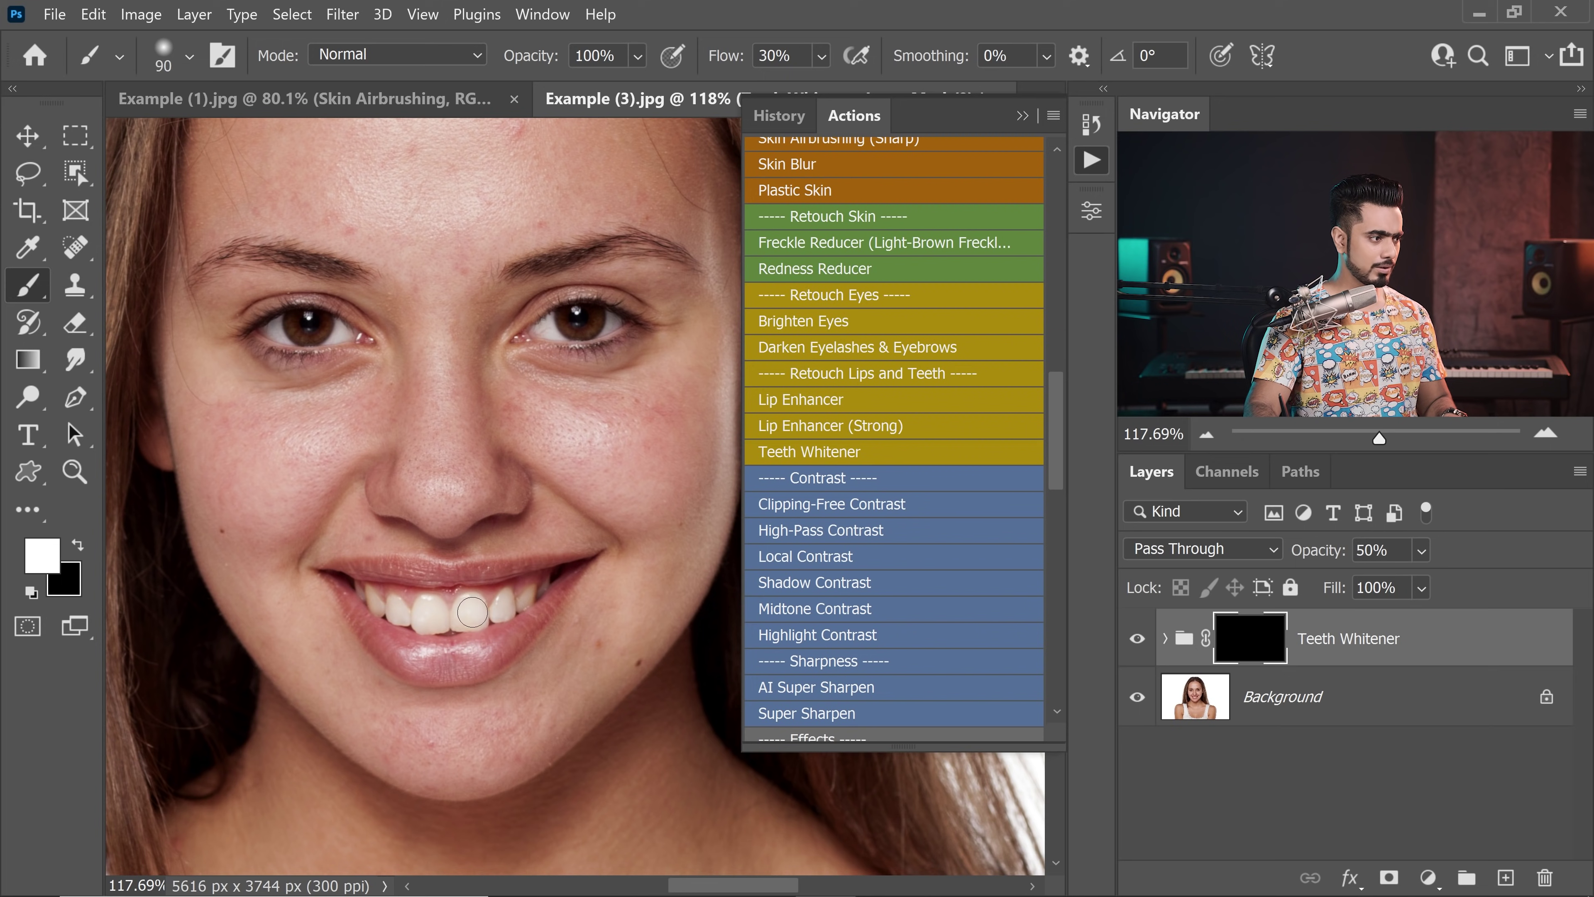
pyautogui.moveTo(460, 614); pyautogui.dragTo(479, 618)
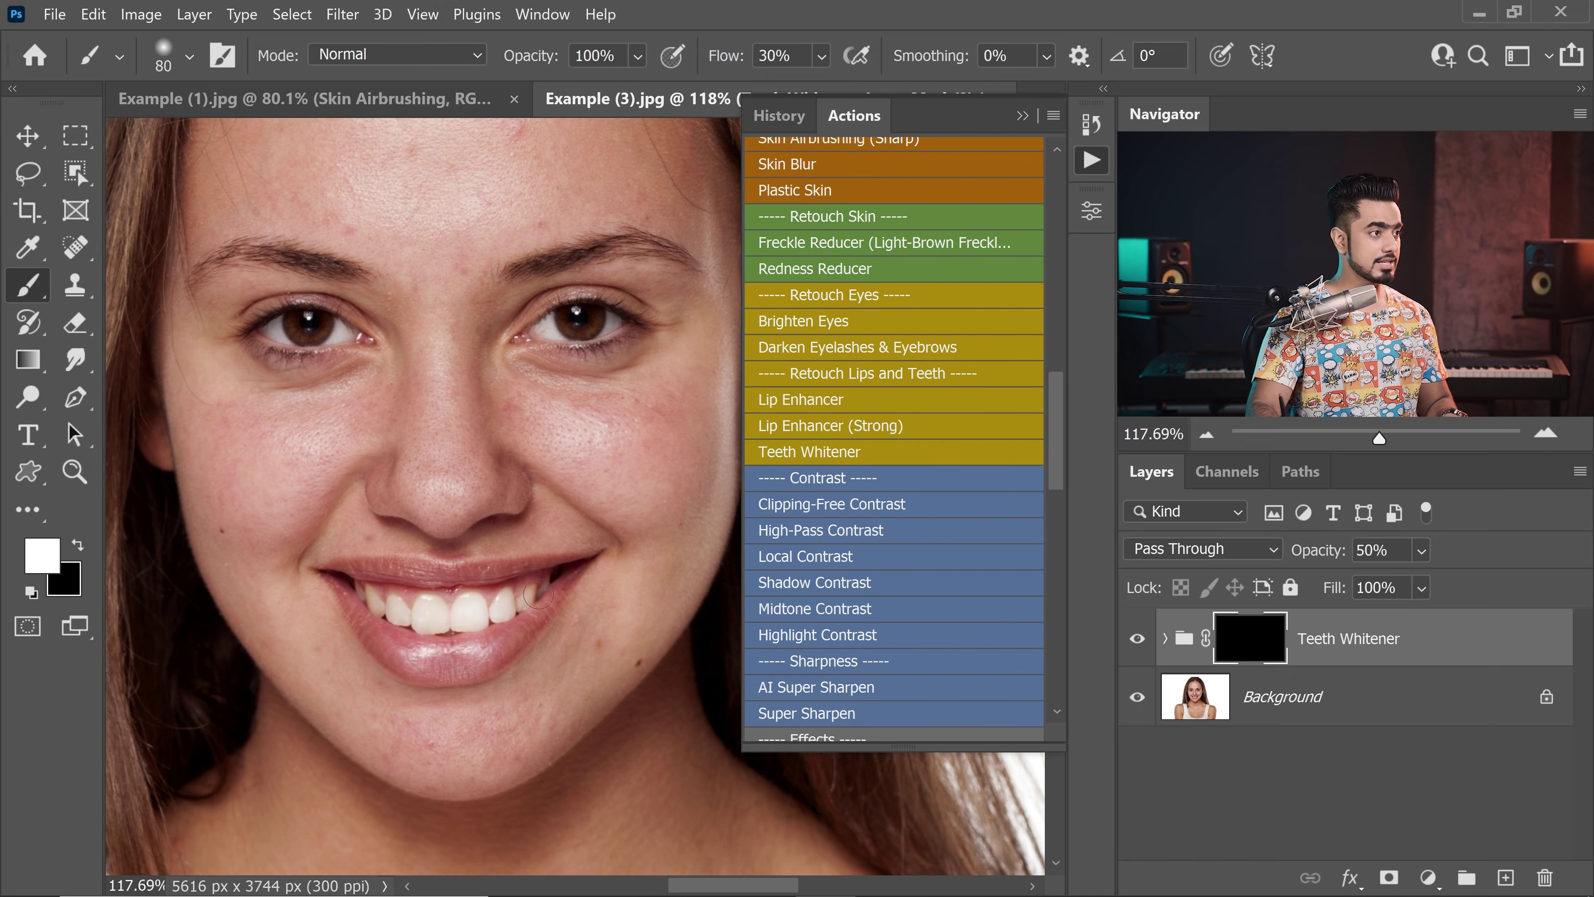
pyautogui.moveTo(731, 61); pyautogui.dragTo(859, 88)
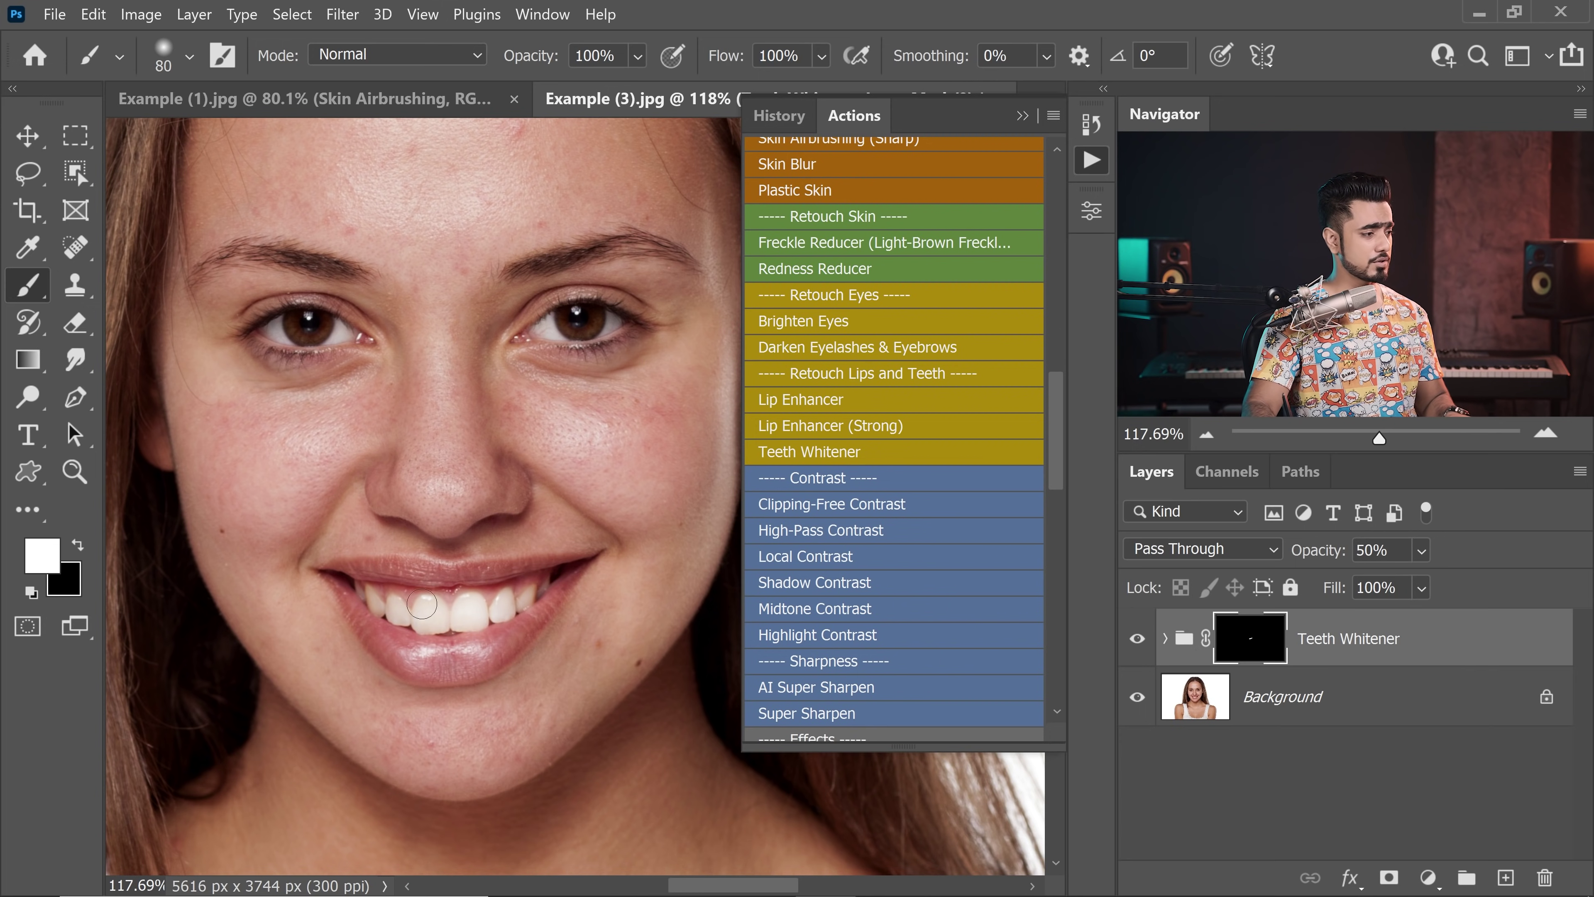
pyautogui.moveTo(431, 607)
pyautogui.mouseDown()
pyautogui.moveTo(429, 628)
pyautogui.moveTo(367, 599)
pyautogui.mouseUp()
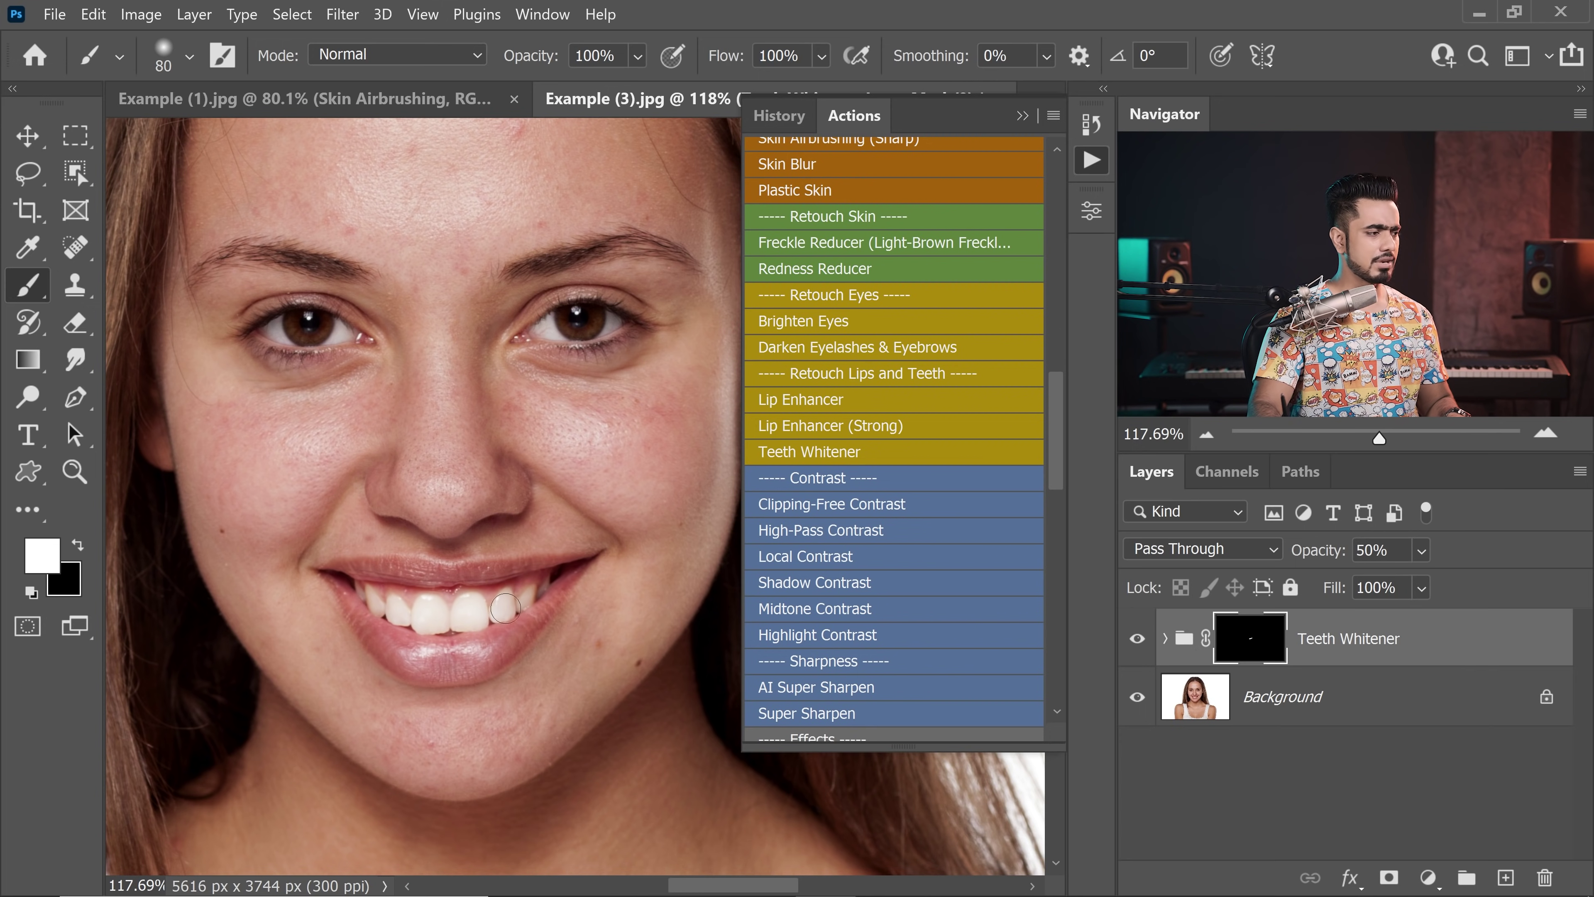
pyautogui.moveTo(489, 614); pyautogui.dragTo(433, 616)
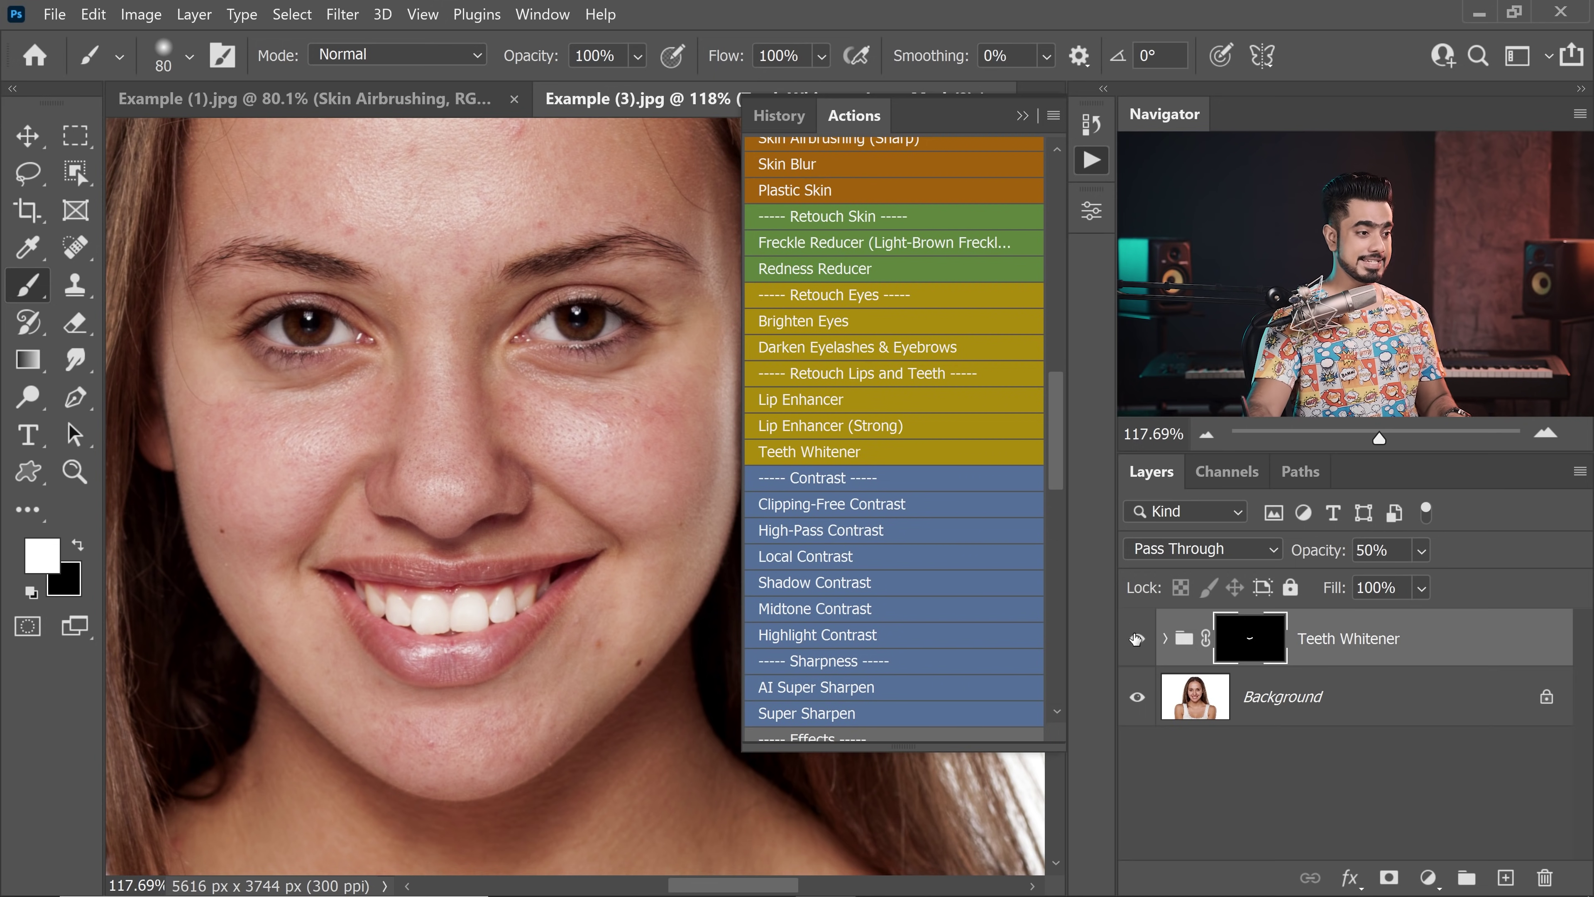
# - Toggle the Teeth Whitener group off and on to compare, switching black to the foreground colour
pyautogui.click(1138, 647)
pyautogui.click(1134, 648)
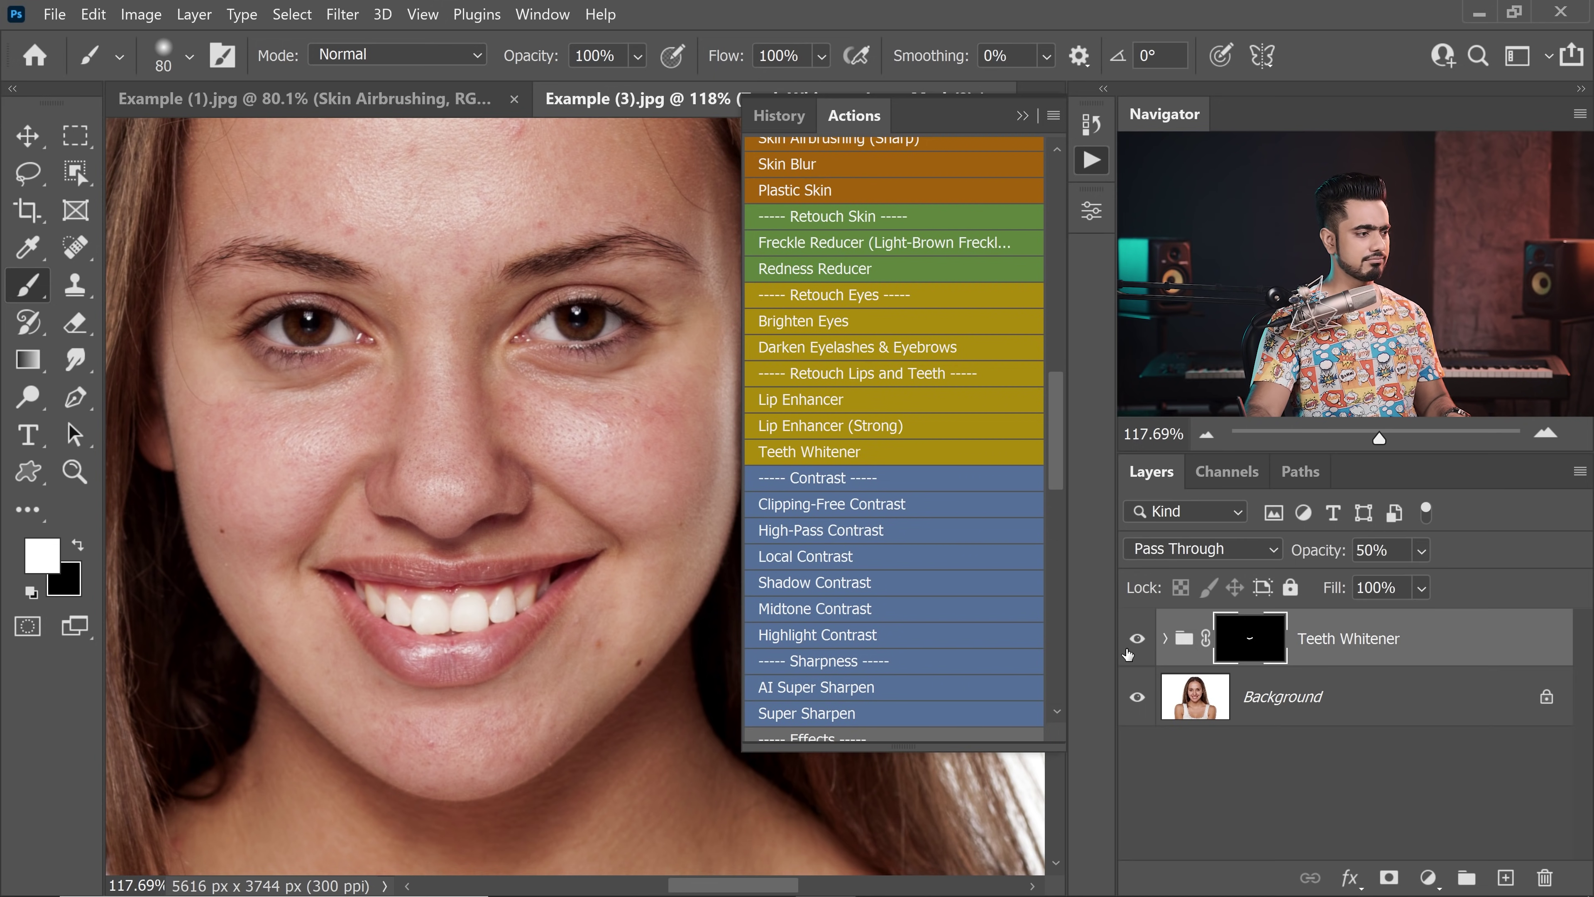
pyautogui.press('x')
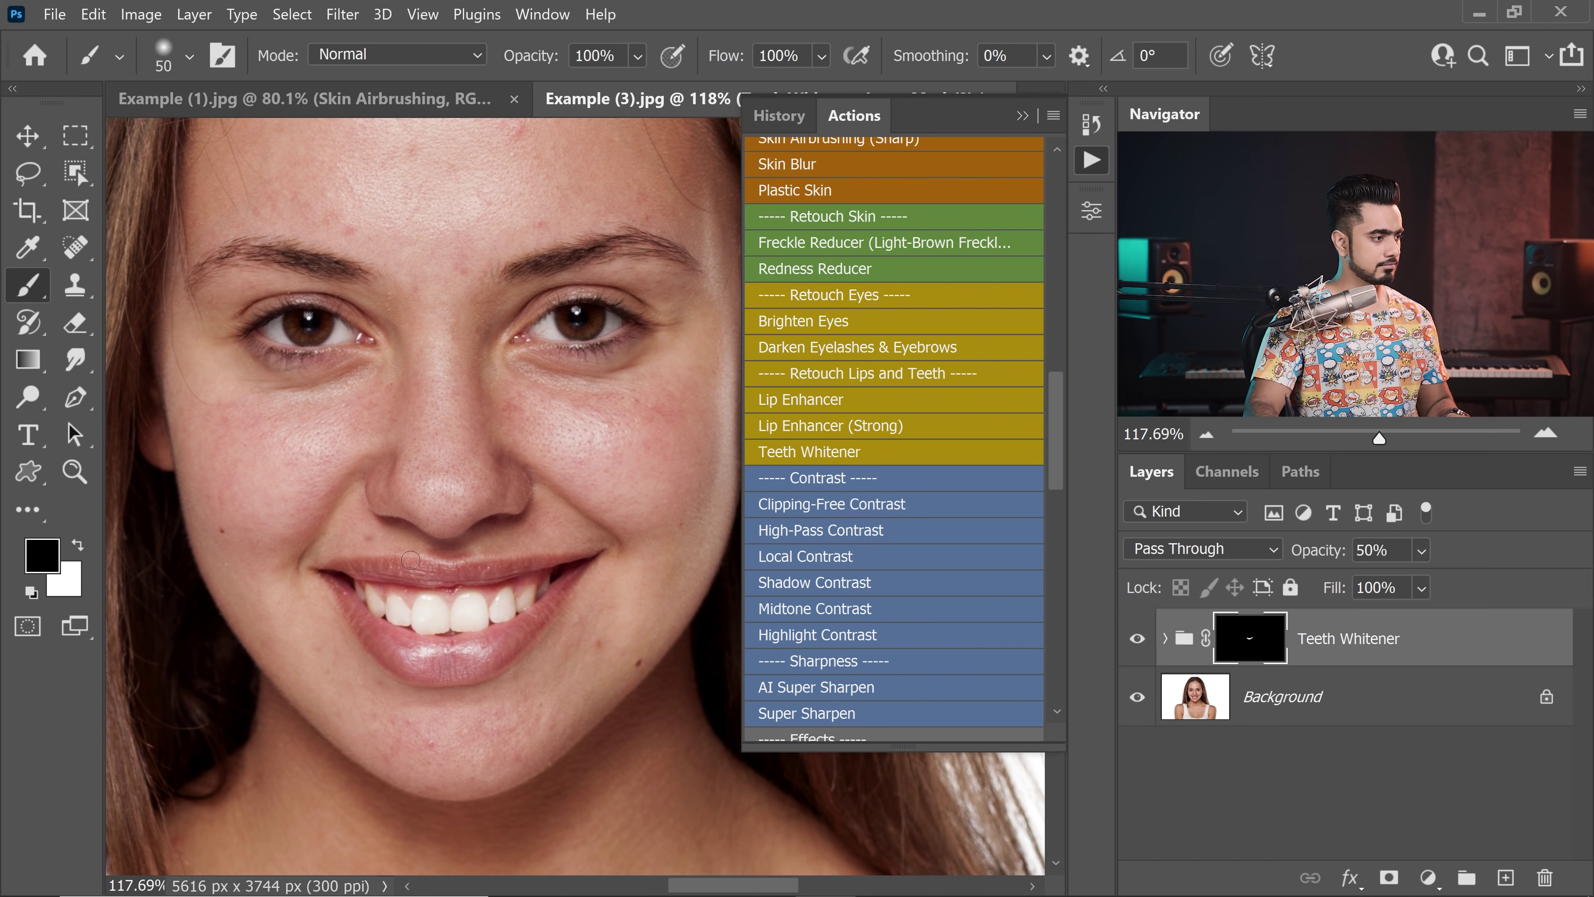
pyautogui.click(1134, 641)
pyautogui.click(1131, 647)
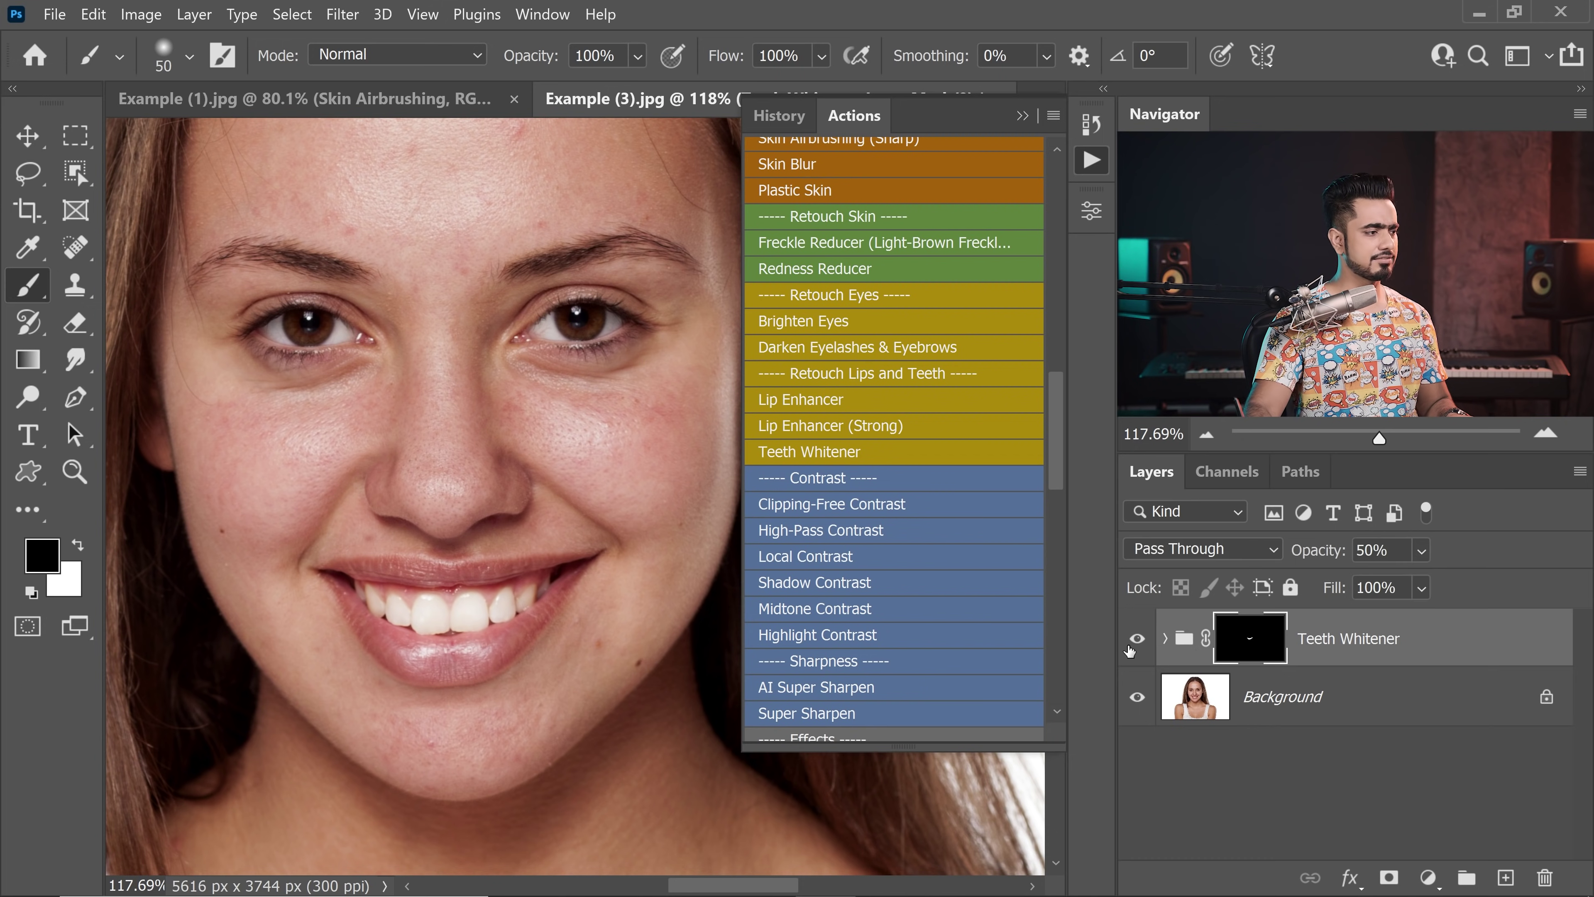
# - Expand the Teeth Whitener group and toggle its Brightness/Contrast 1 adjustment off and on
pyautogui.click(1166, 640)
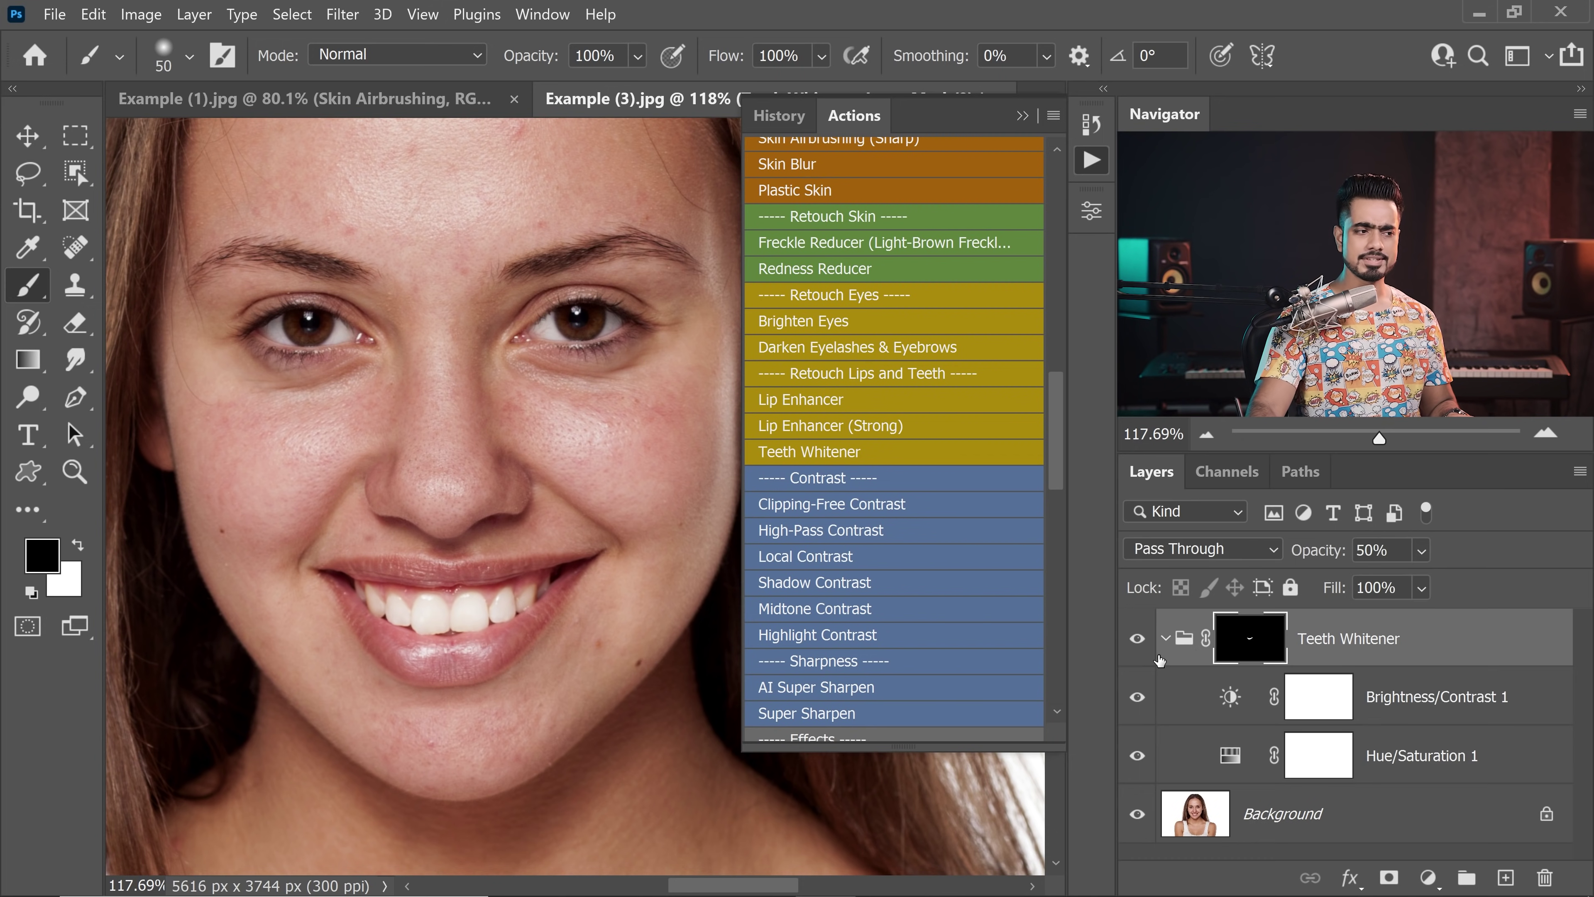
pyautogui.click(1240, 709)
pyautogui.click(1136, 702)
pyautogui.click(1136, 703)
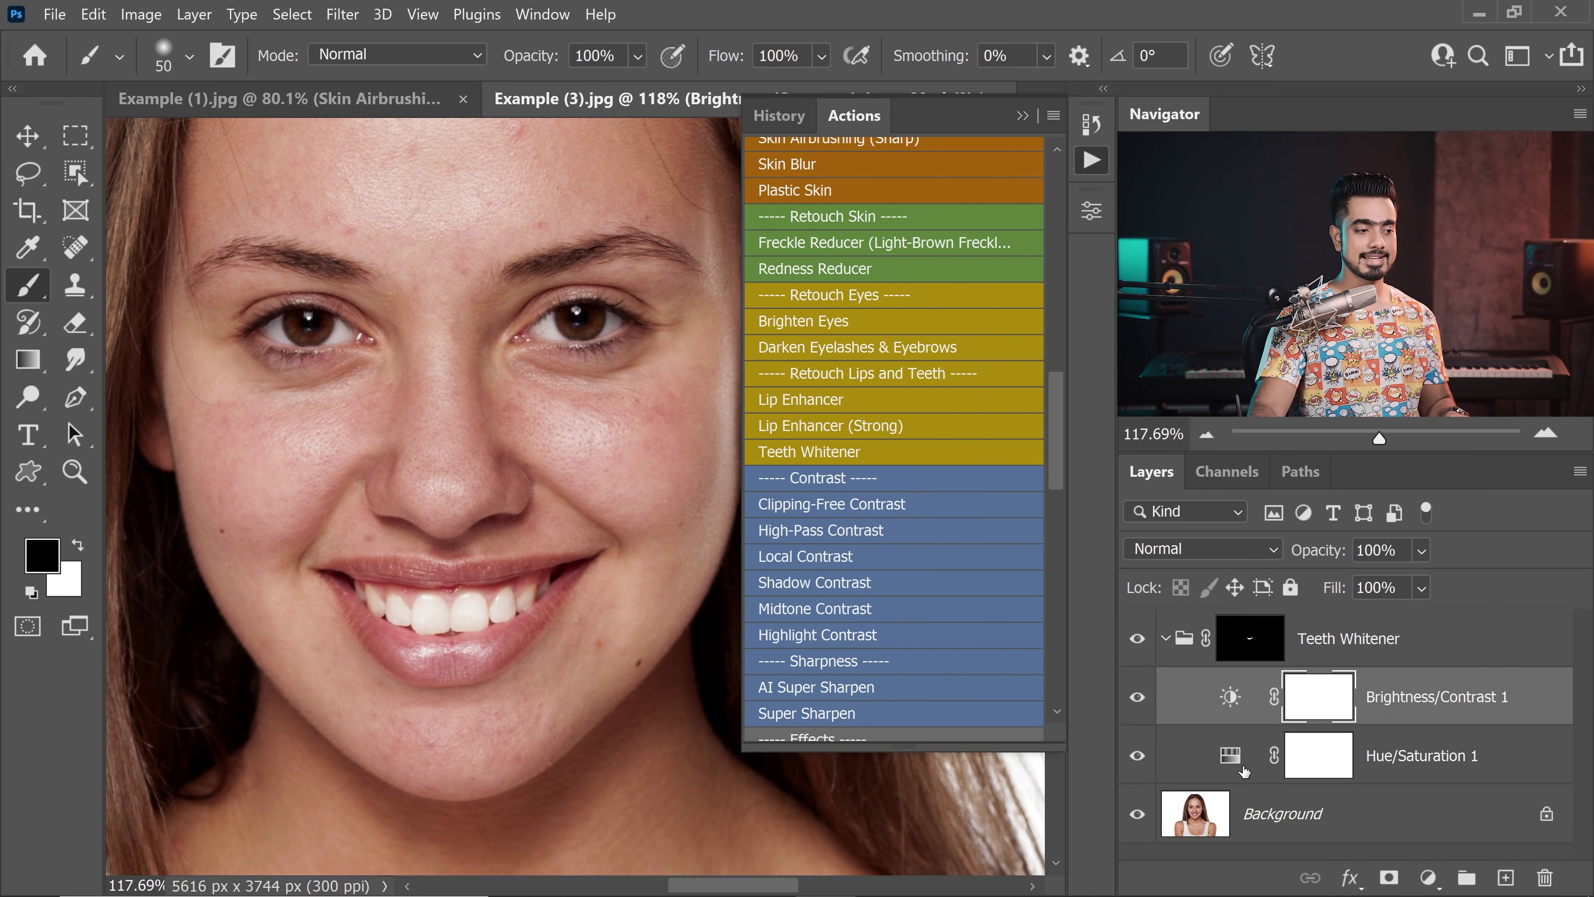
# - Inspect Hue/Saturation 1's Yellows range, then toggle the Teeth Whitener group to compare
pyautogui.doubleClick(1231, 759)
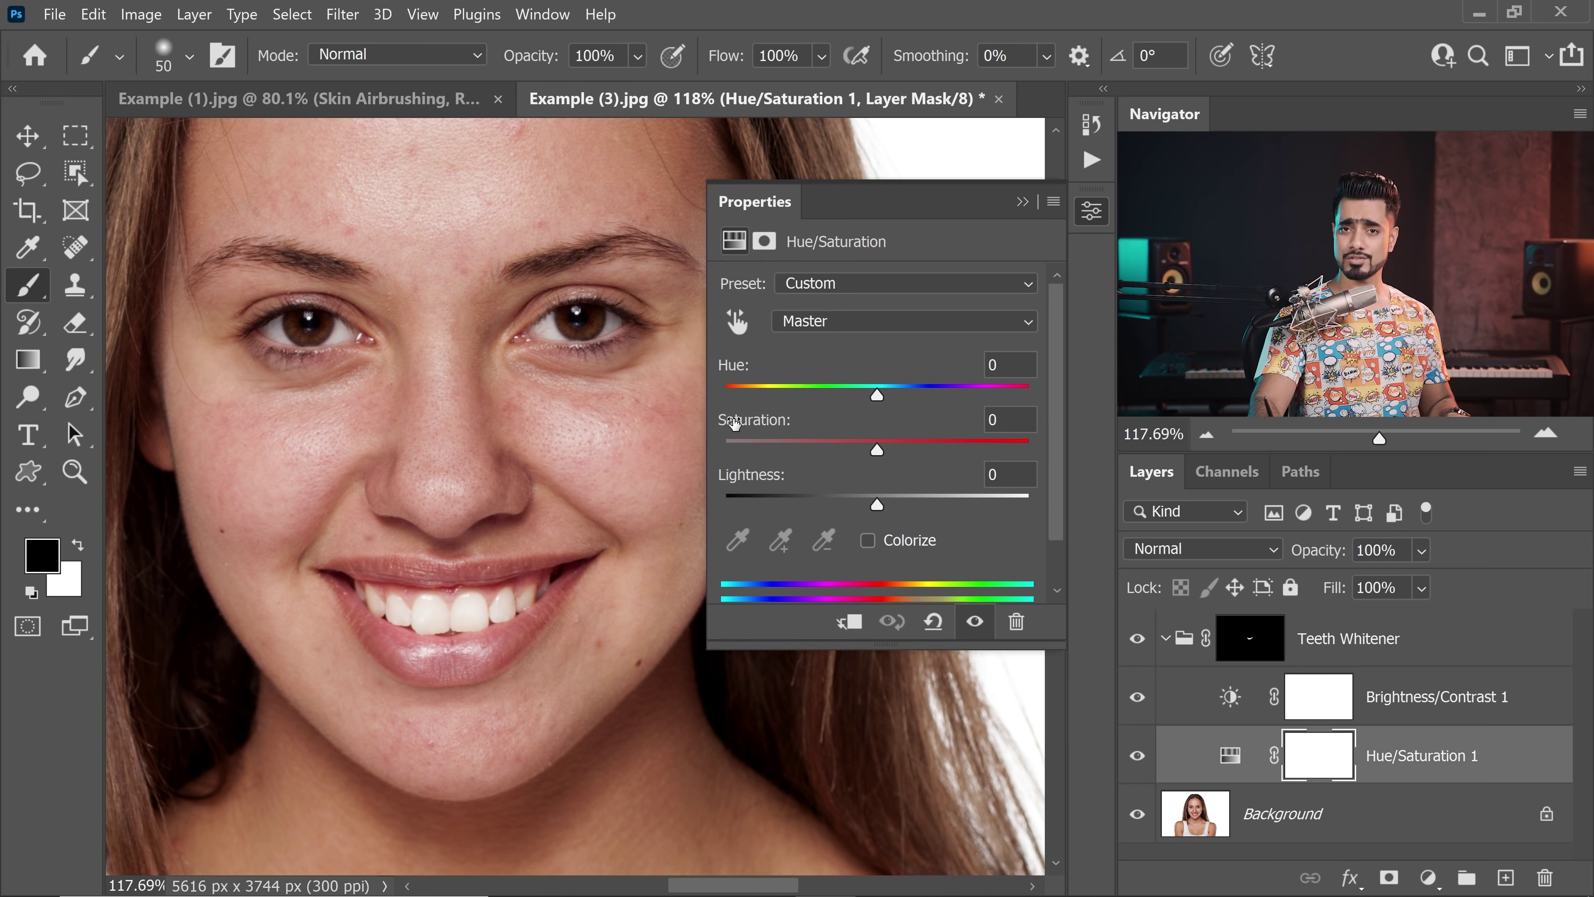
pyautogui.click(872, 321)
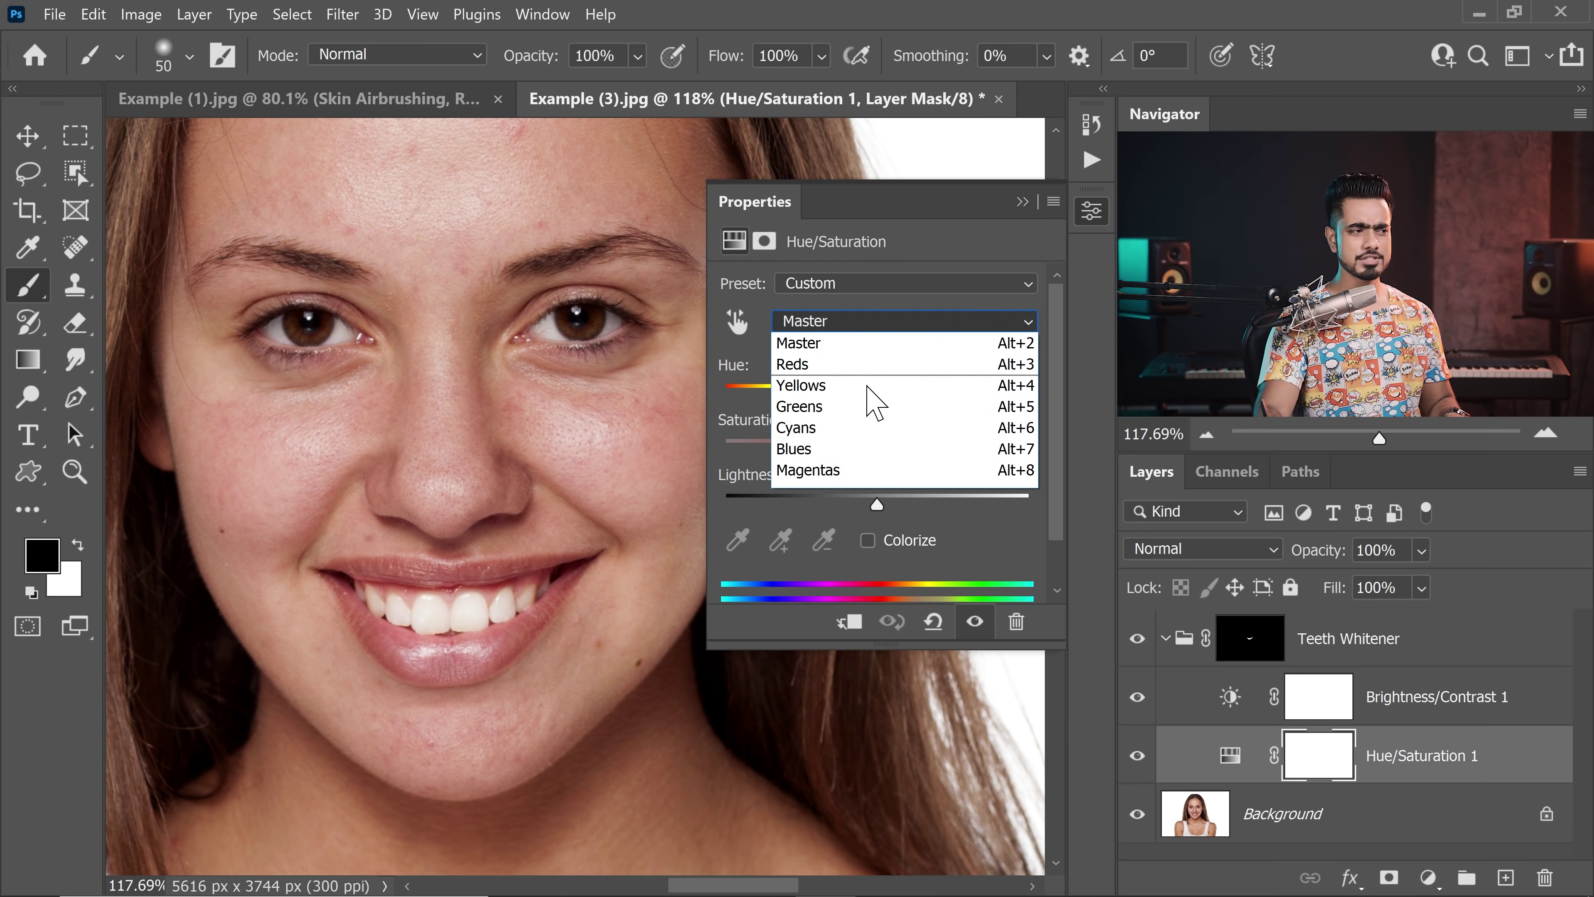
pyautogui.click(846, 390)
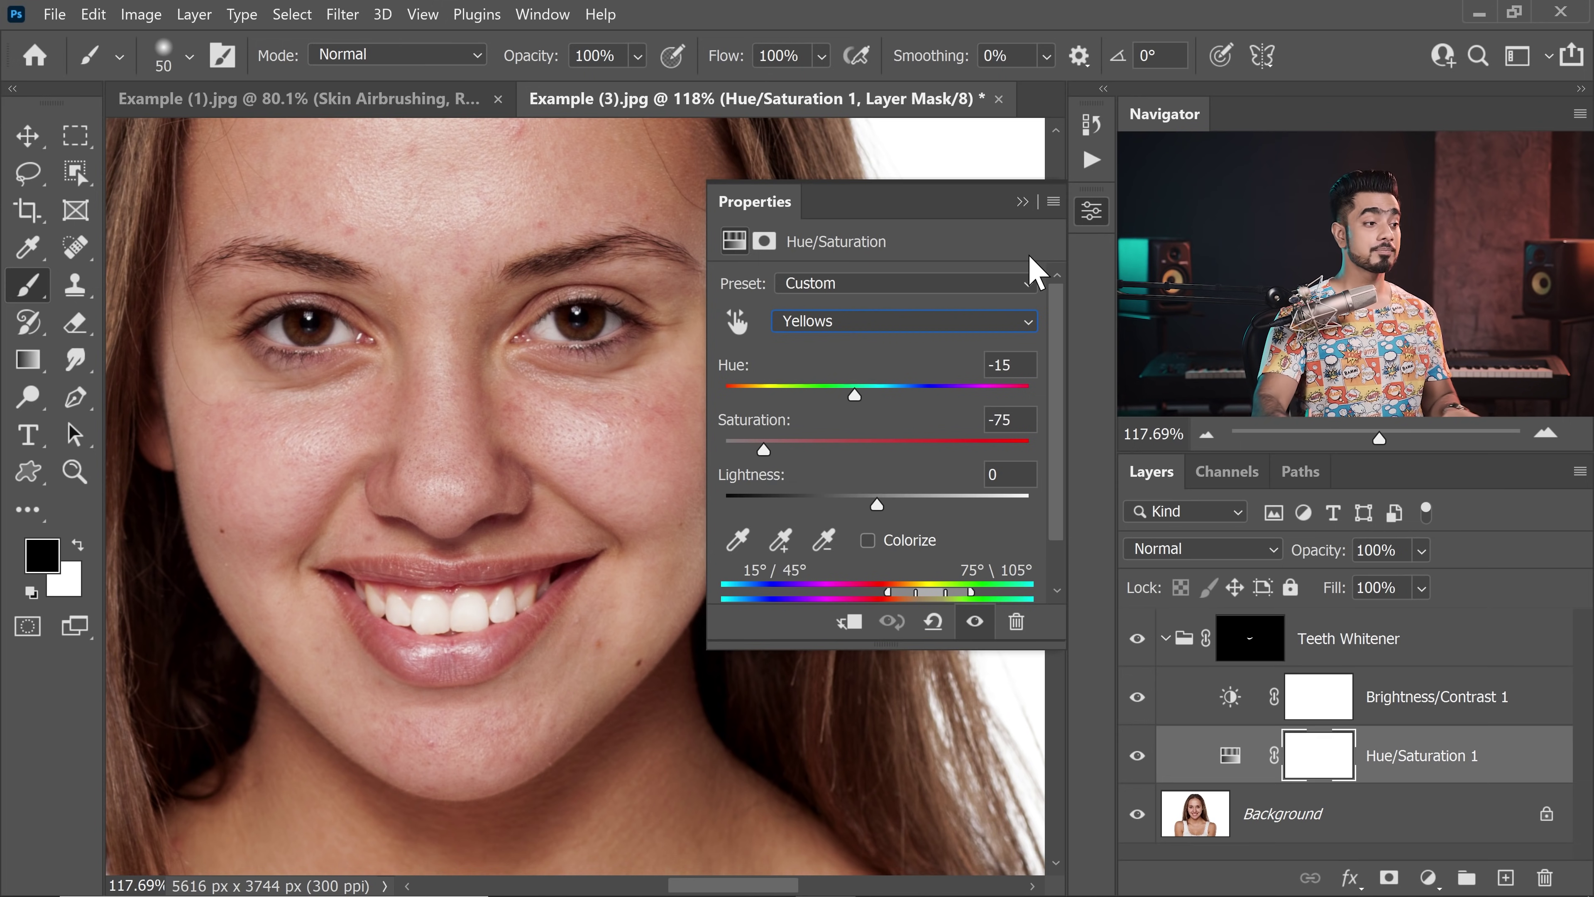
pyautogui.click(1022, 202)
pyautogui.click(1133, 641)
pyautogui.click(1134, 642)
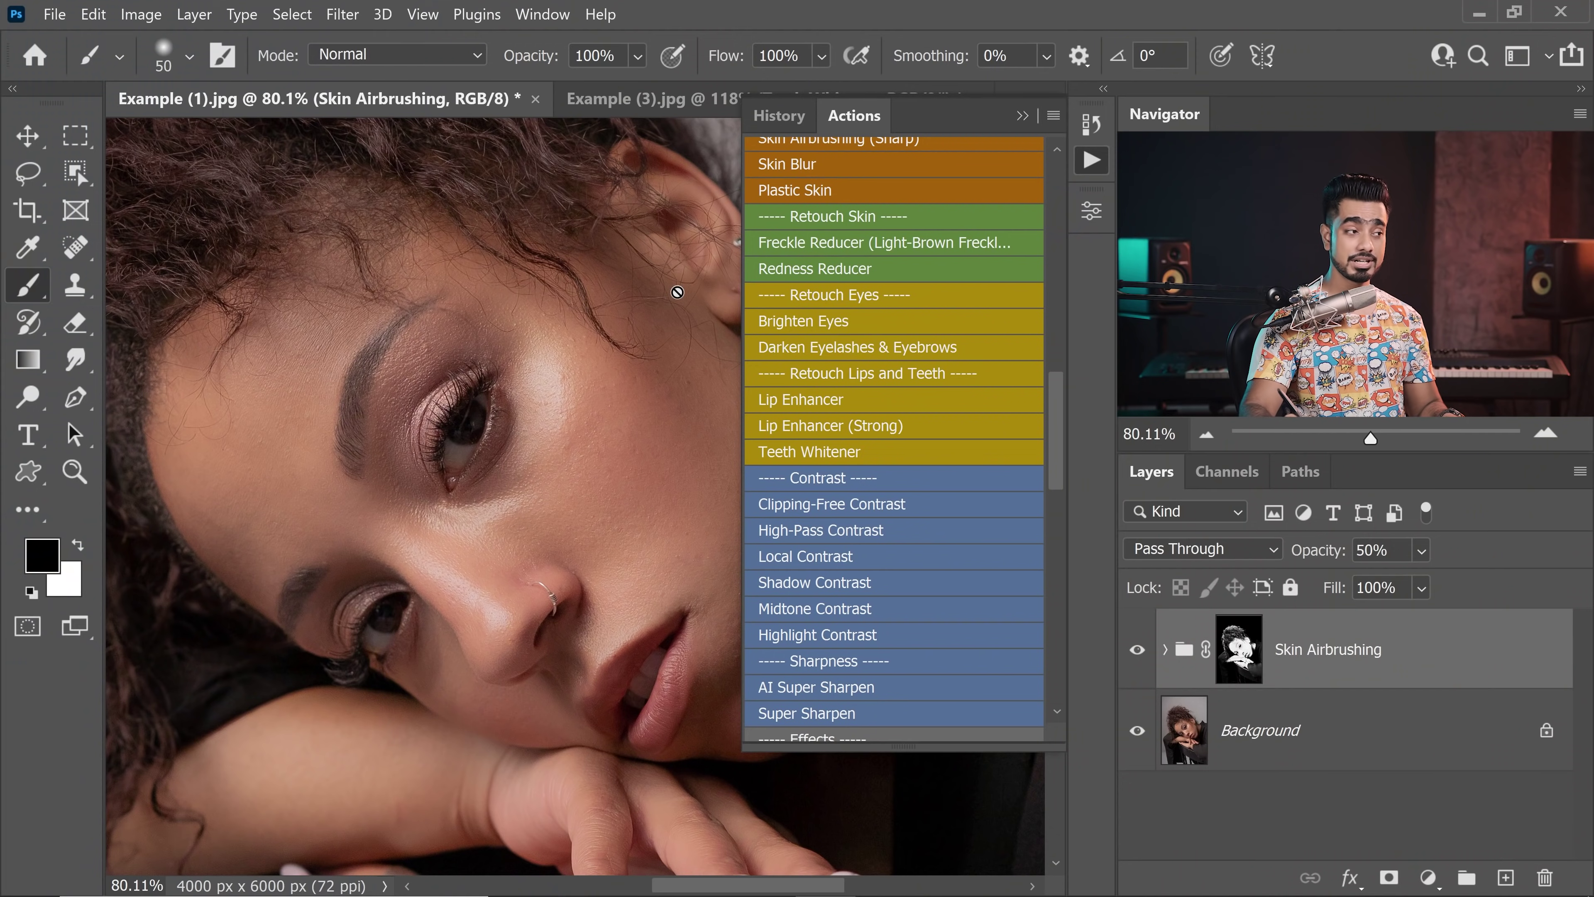
# - Run the Brighten Eyes action and toggle its group off and on to compare
pyautogui.click(836, 323)
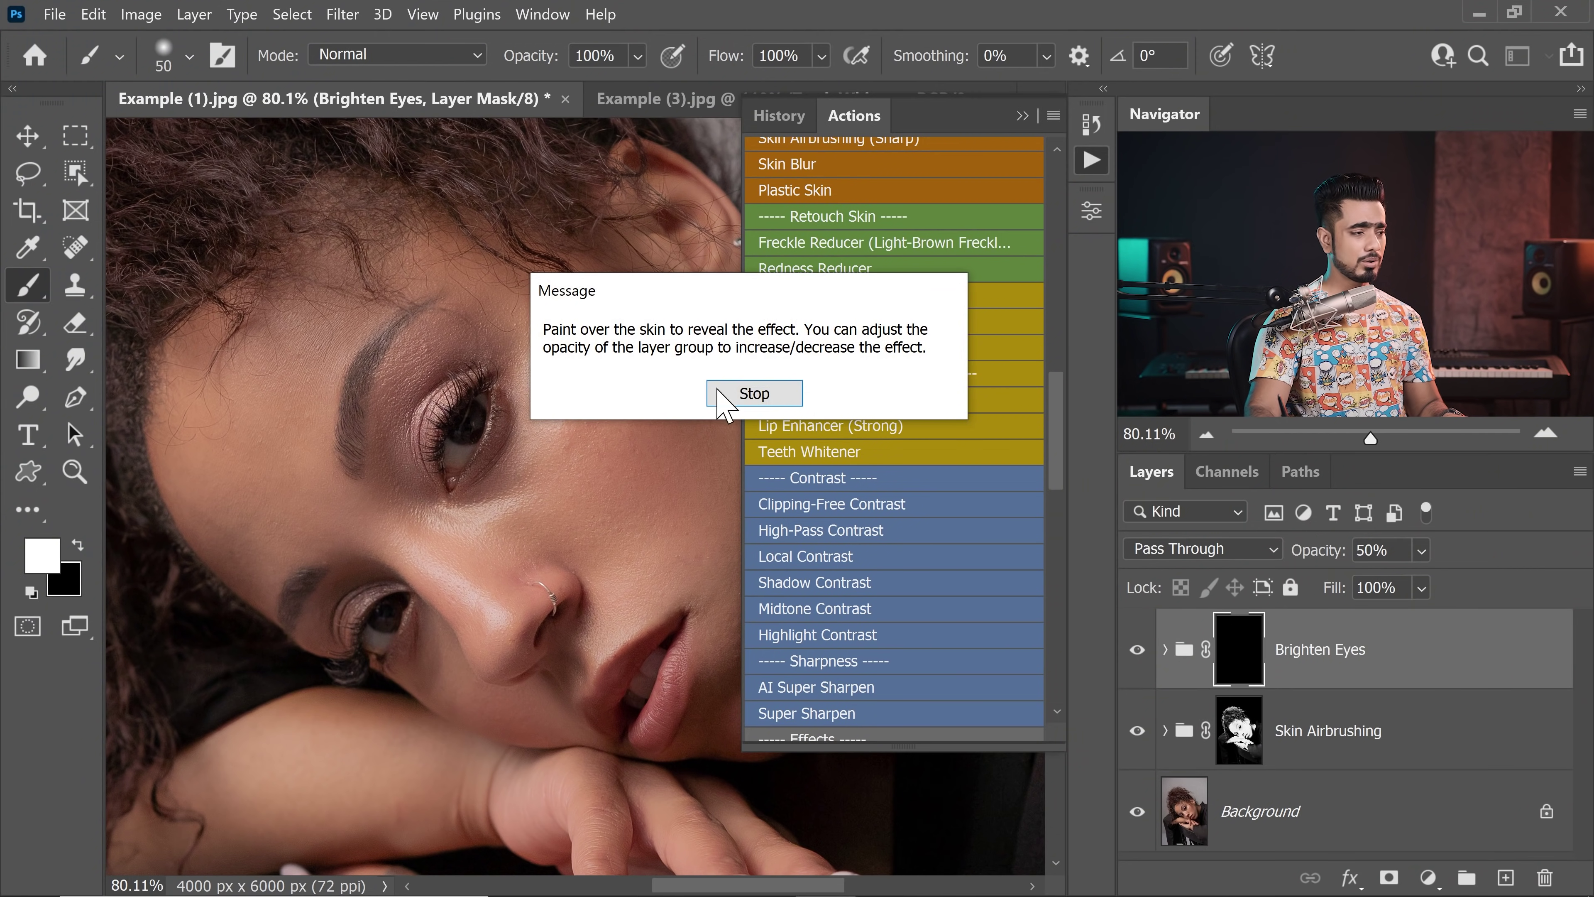
pyautogui.click(754, 394)
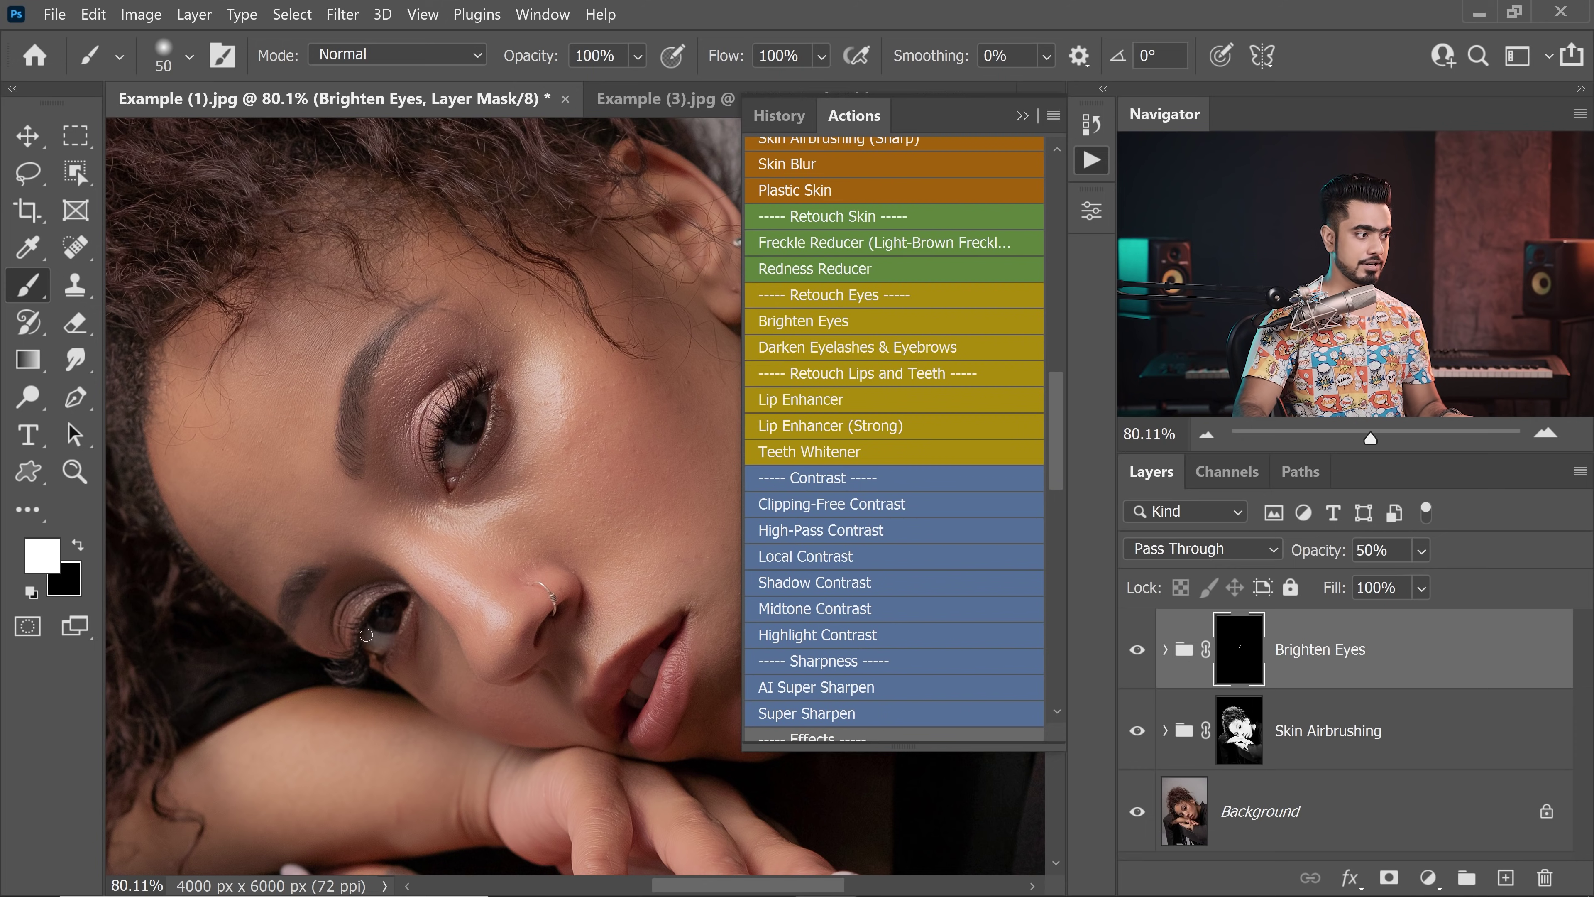
pyautogui.click(1137, 653)
pyautogui.click(1137, 655)
pyautogui.click(1138, 659)
pyautogui.click(1138, 663)
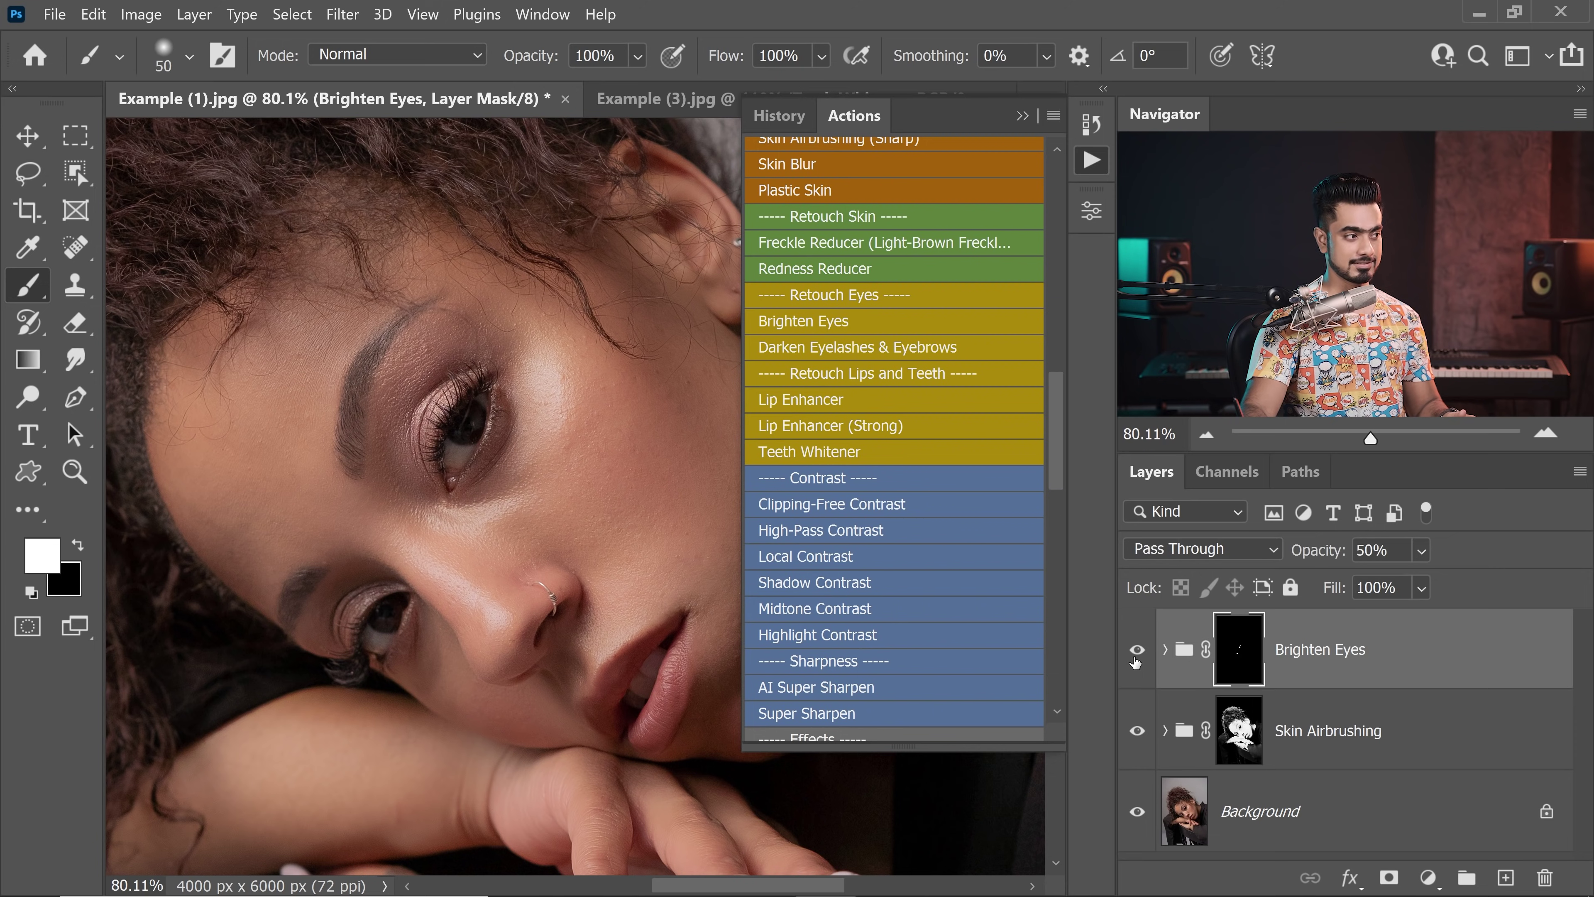
# - Run Darken Eyelashes & Eyebrows, paint it onto the lower lashes and brows, and compare
pyautogui.scroll(-1, 806, 340)
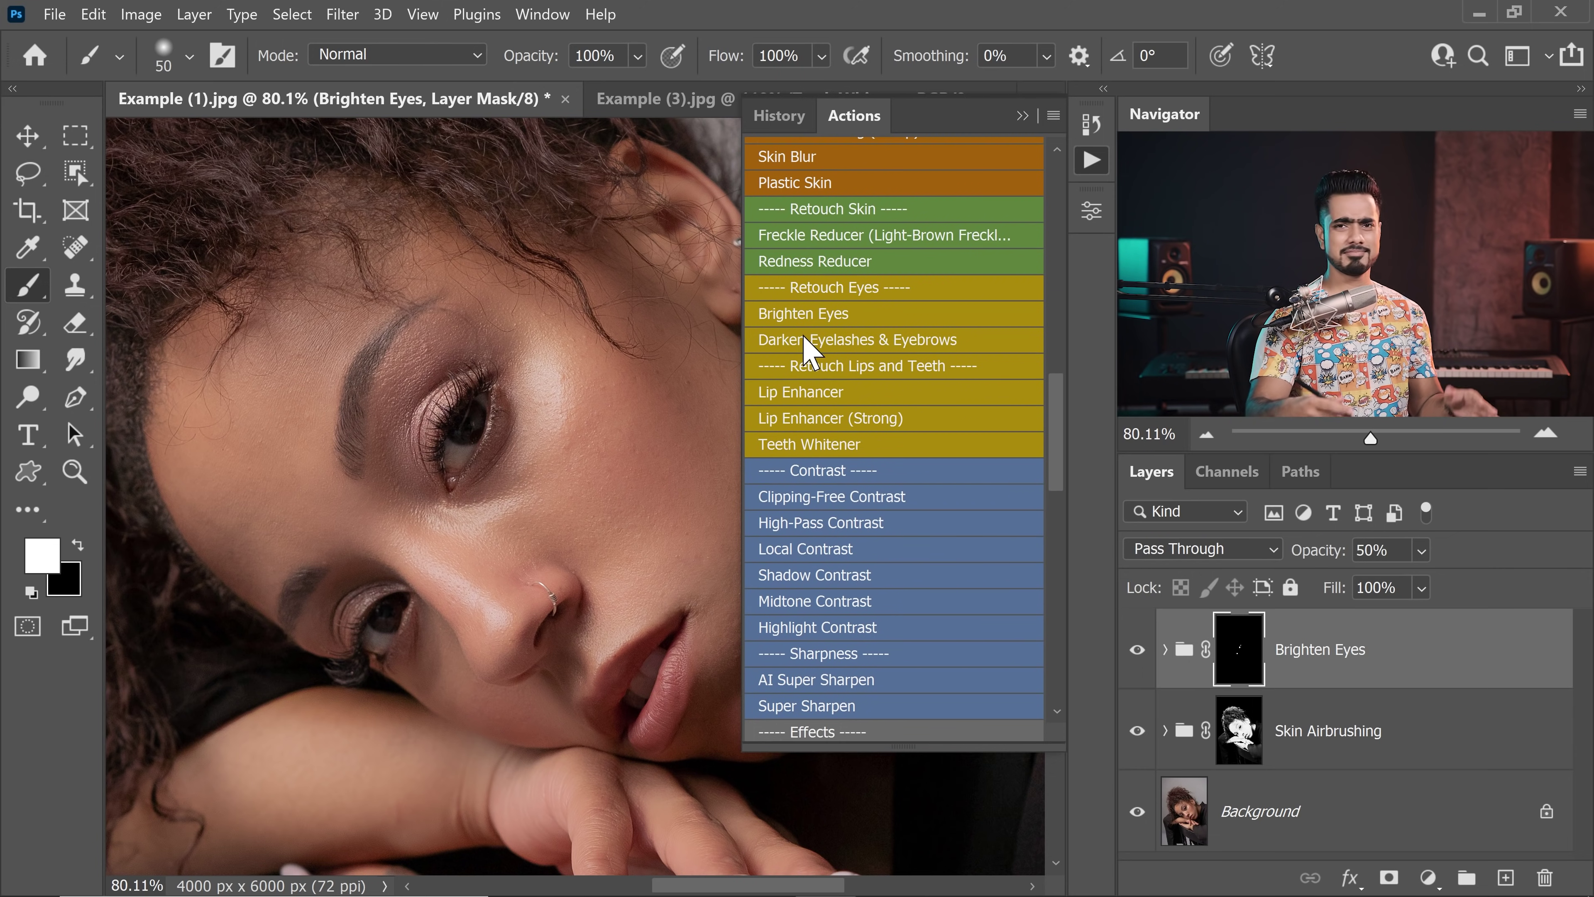
pyautogui.click(853, 344)
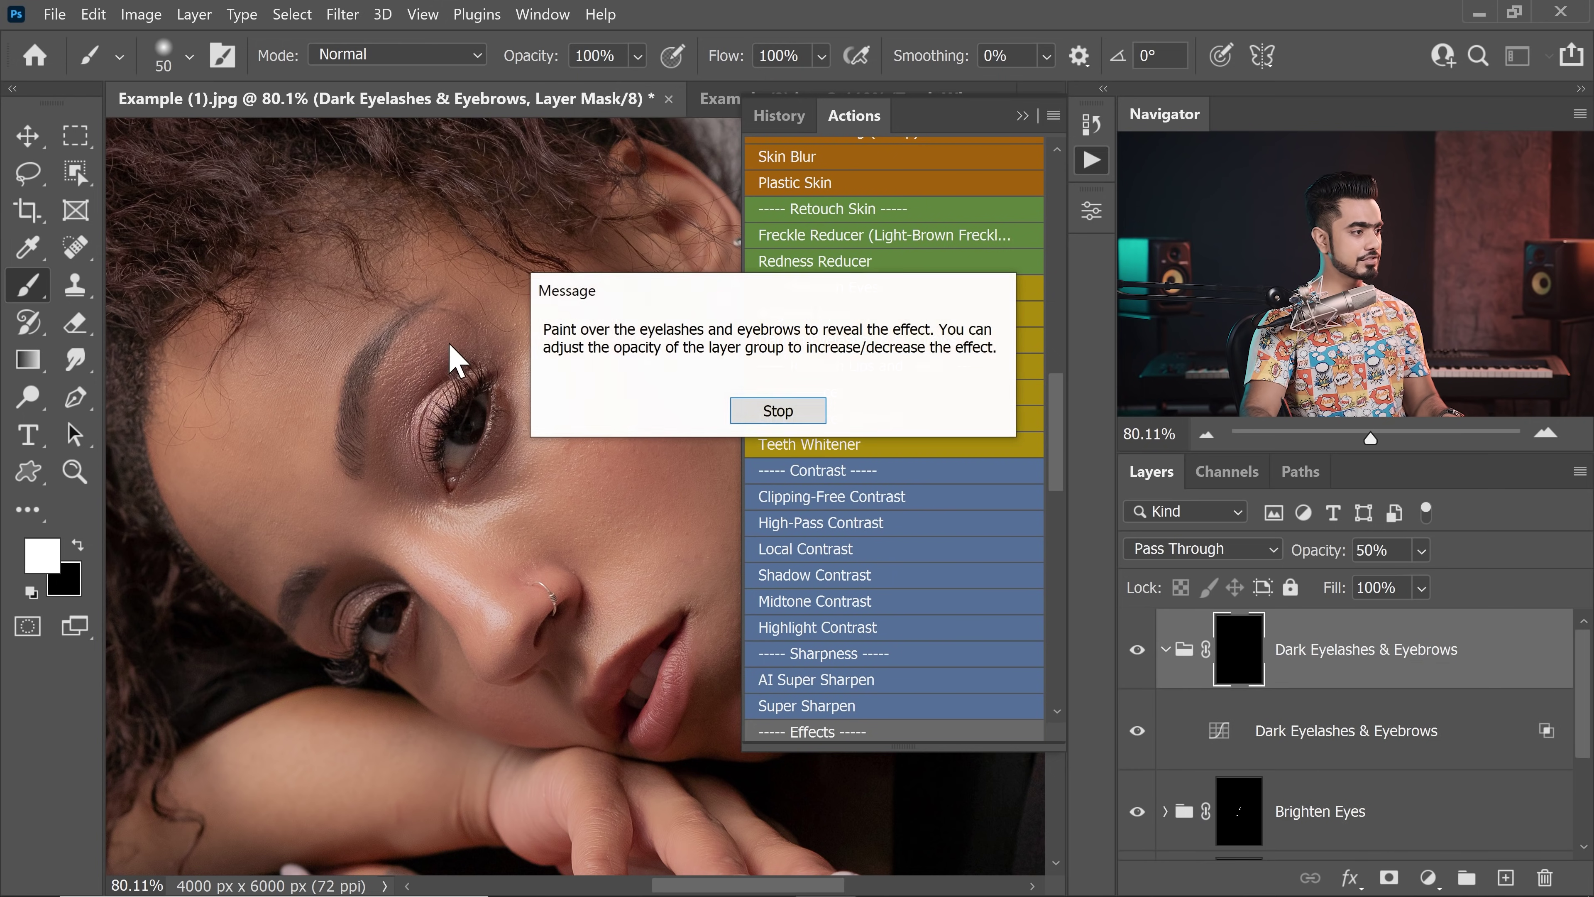
pyautogui.click(778, 410)
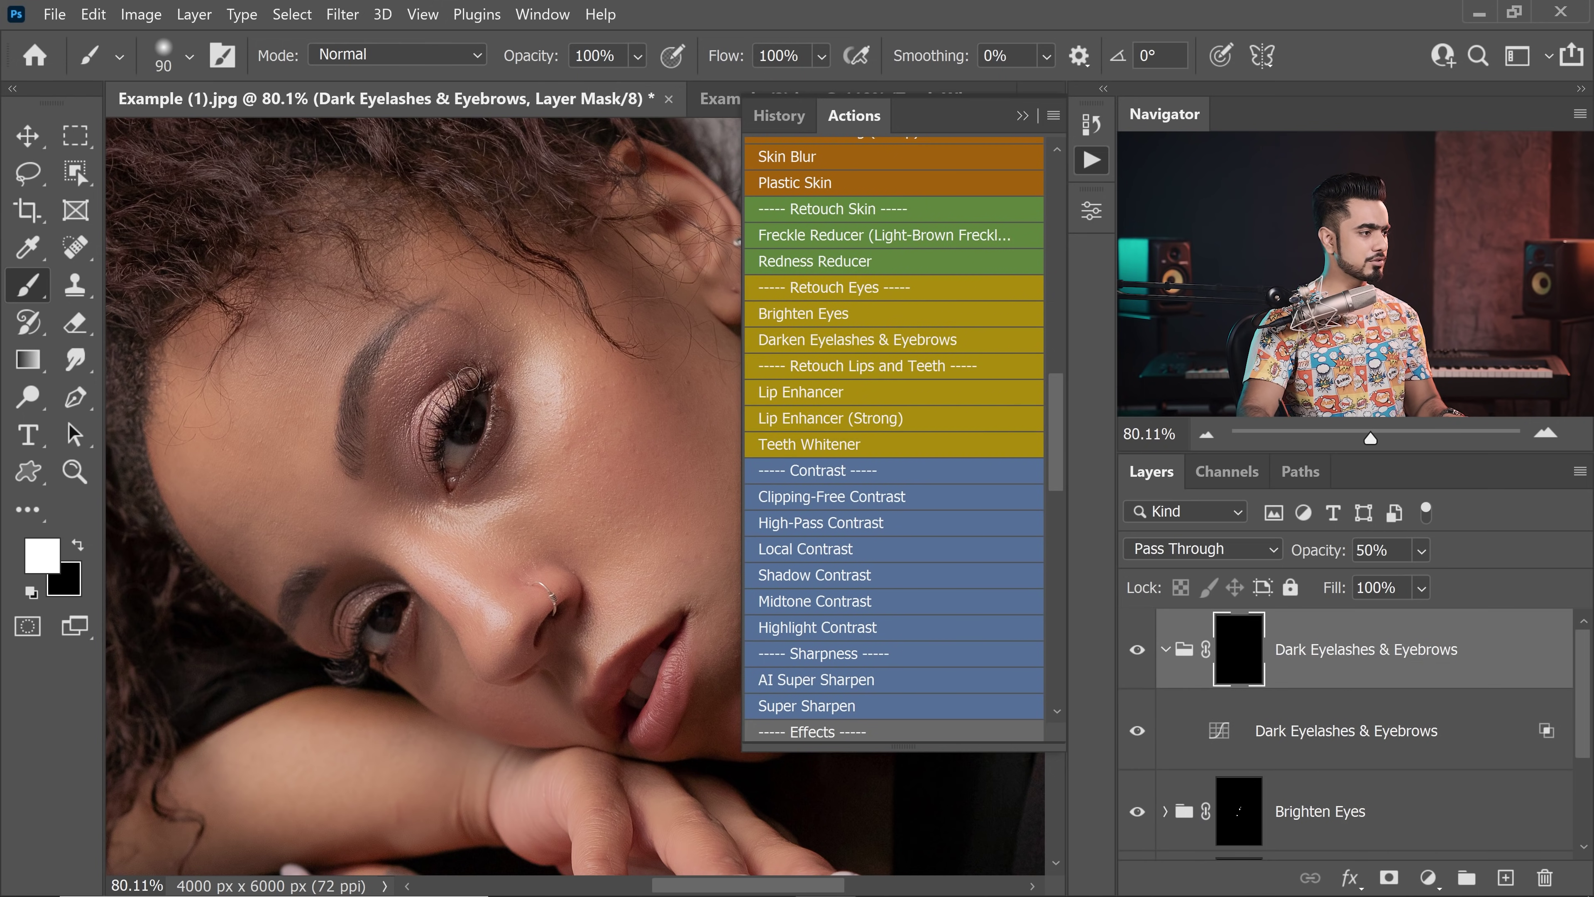
pyautogui.moveTo(368, 624); pyautogui.dragTo(355, 683)
pyautogui.moveTo(357, 469)
pyautogui.mouseDown()
pyautogui.moveTo(350, 385)
pyautogui.moveTo(386, 328)
pyautogui.mouseUp()
pyautogui.moveTo(315, 576); pyautogui.dragTo(289, 623)
pyautogui.click(1137, 651)
pyautogui.click(1137, 651)
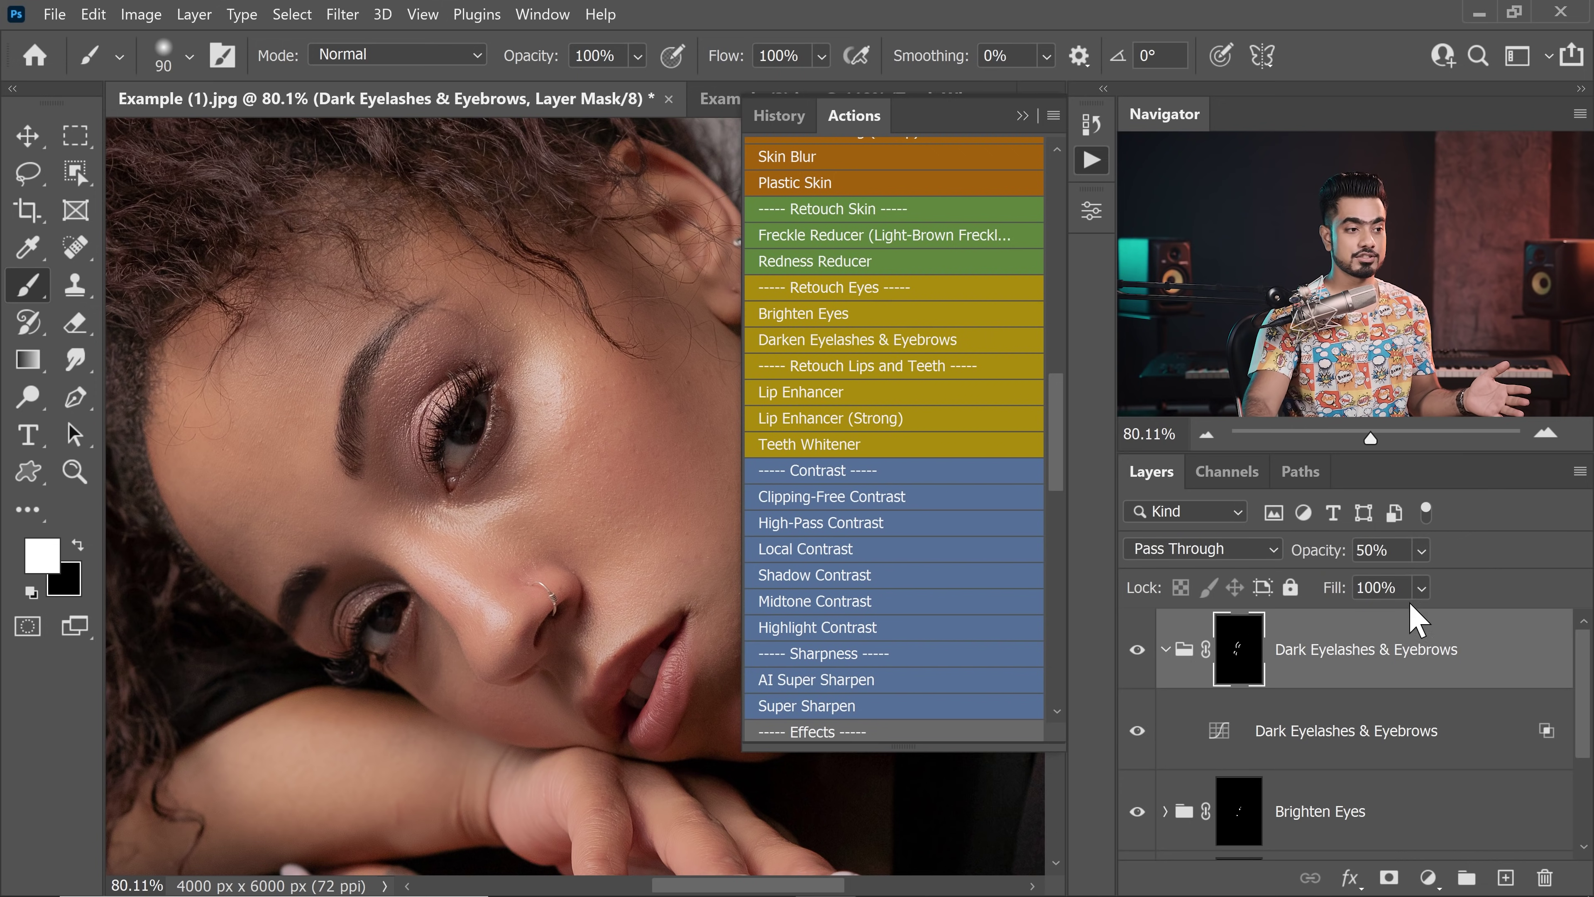
# - Set the darkening group's opacity to 30%
pyautogui.click(1327, 552)
pyautogui.write('30')
pyautogui.press('Return')
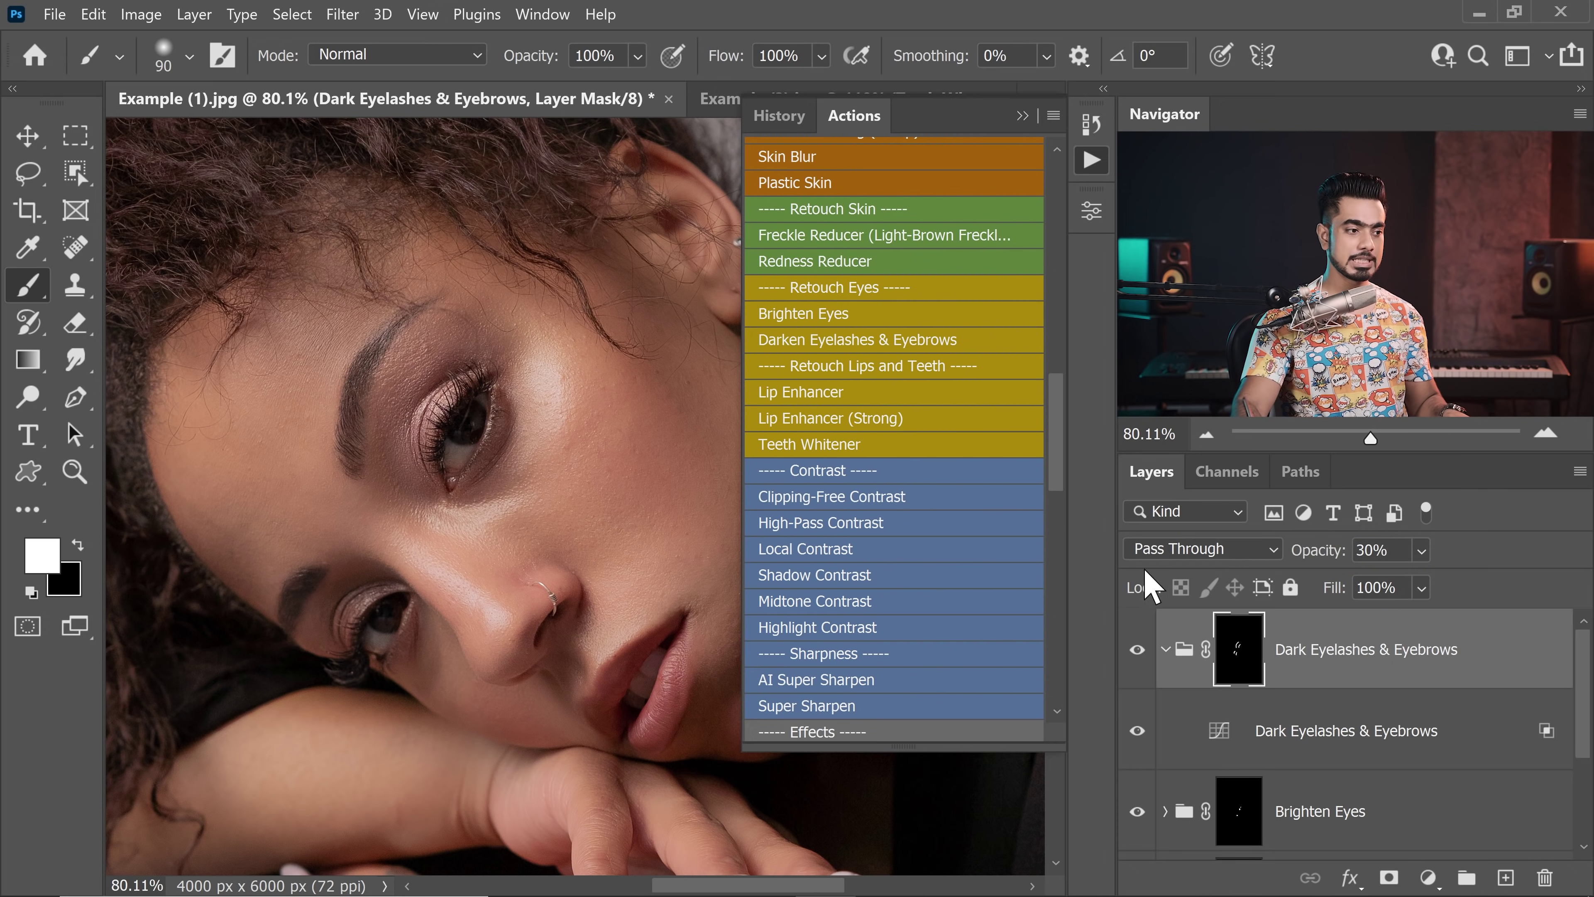
pyautogui.click(1165, 650)
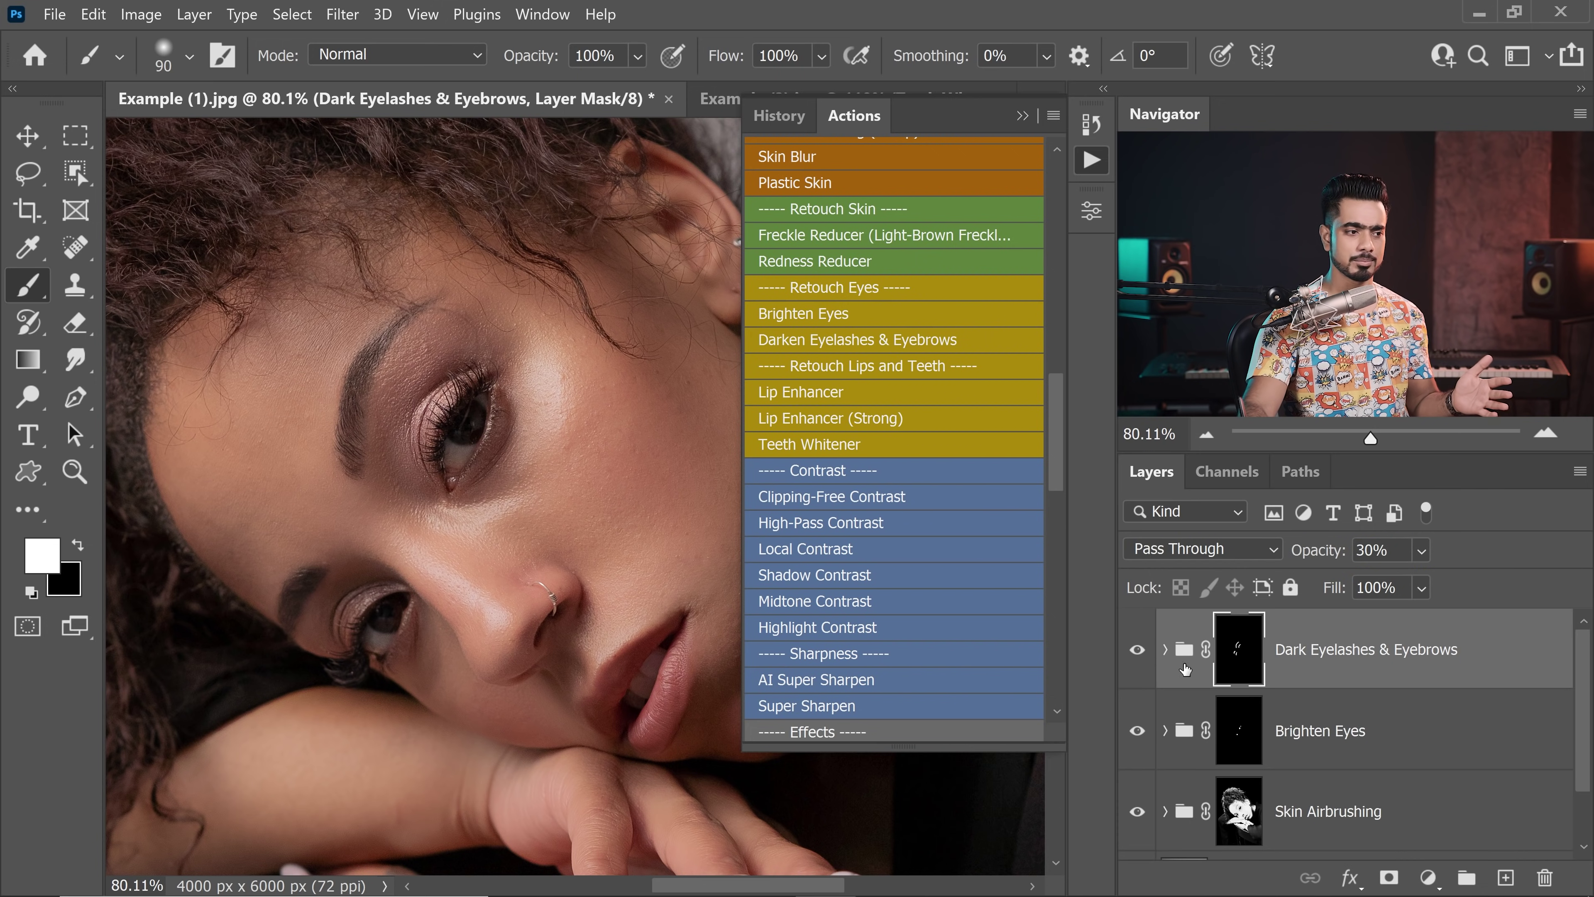
pyautogui.click(1165, 651)
pyautogui.moveTo(1583, 706); pyautogui.dragTo(1507, 733)
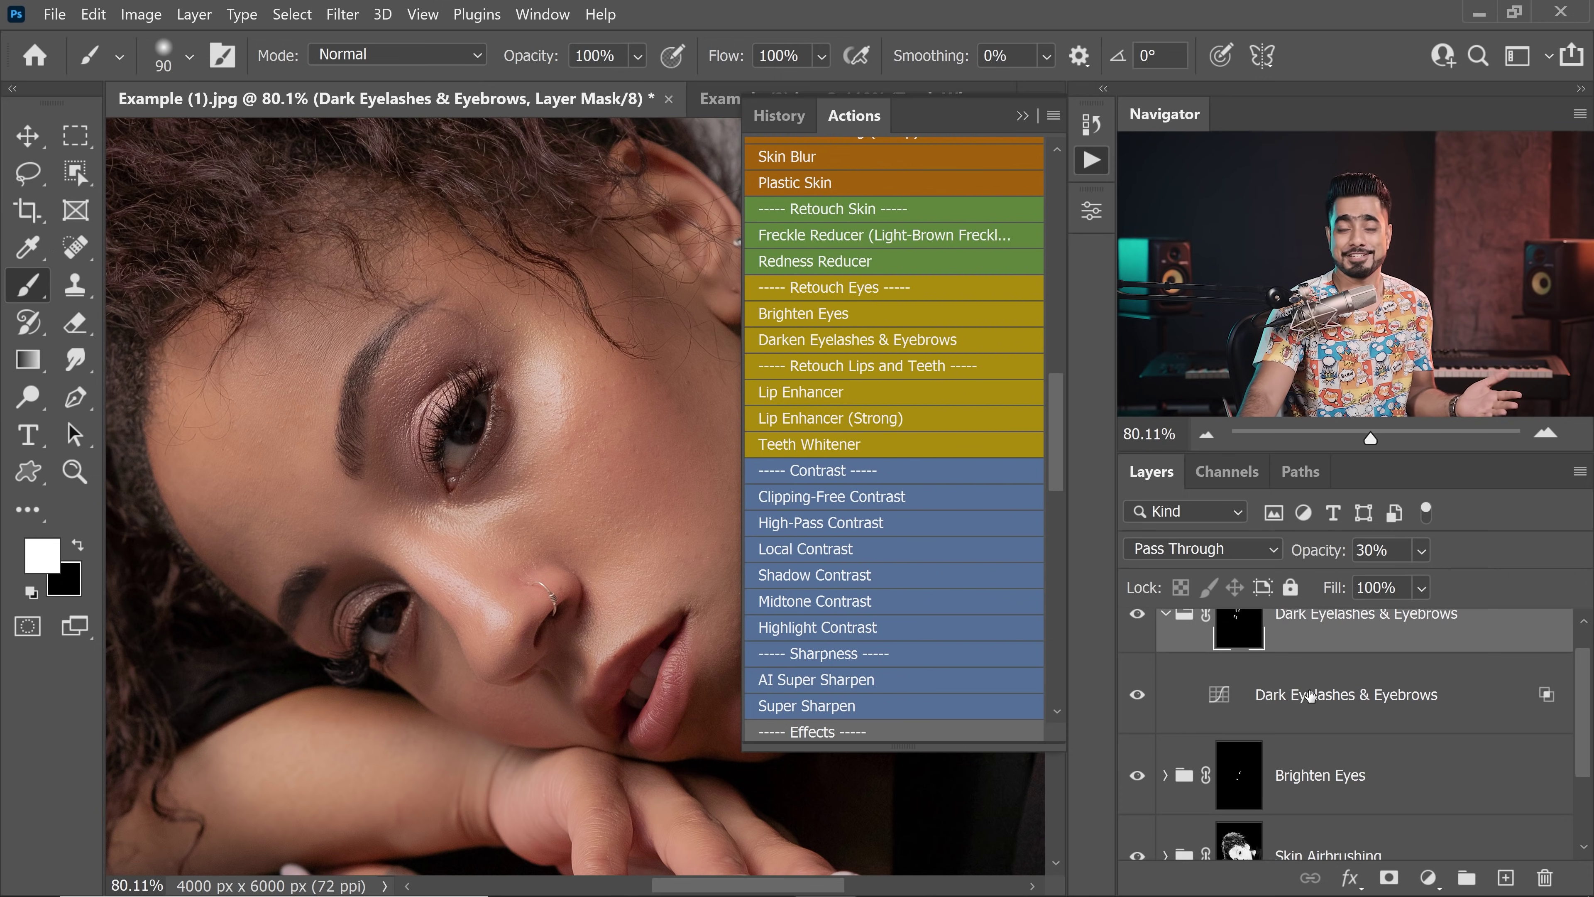
pyautogui.doubleClick(1222, 696)
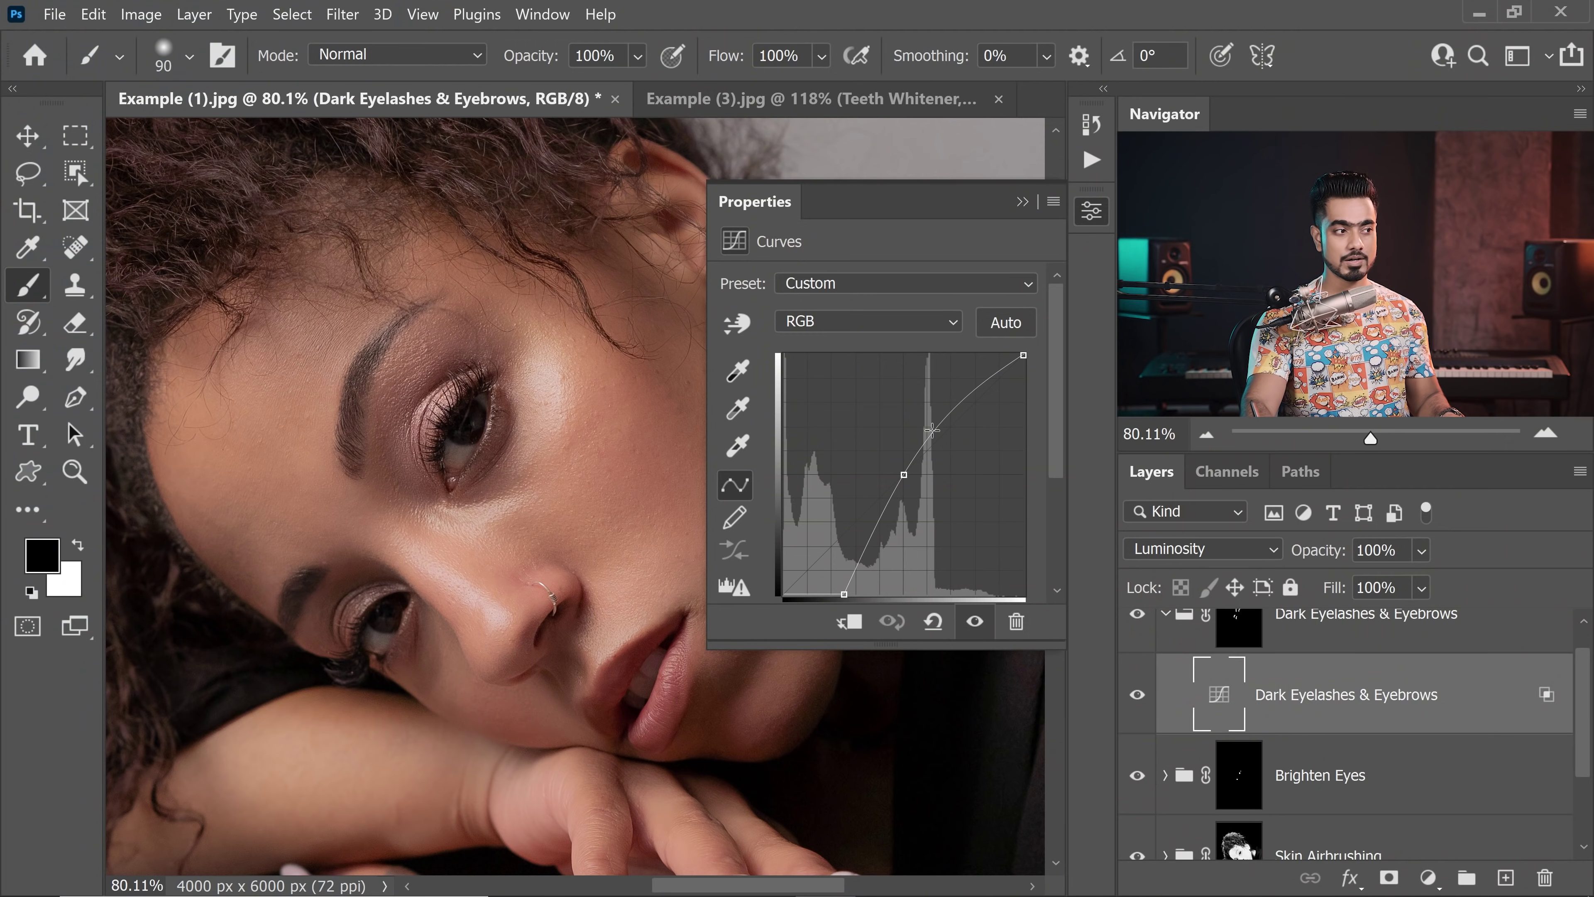
pyautogui.doubleClick(1481, 724)
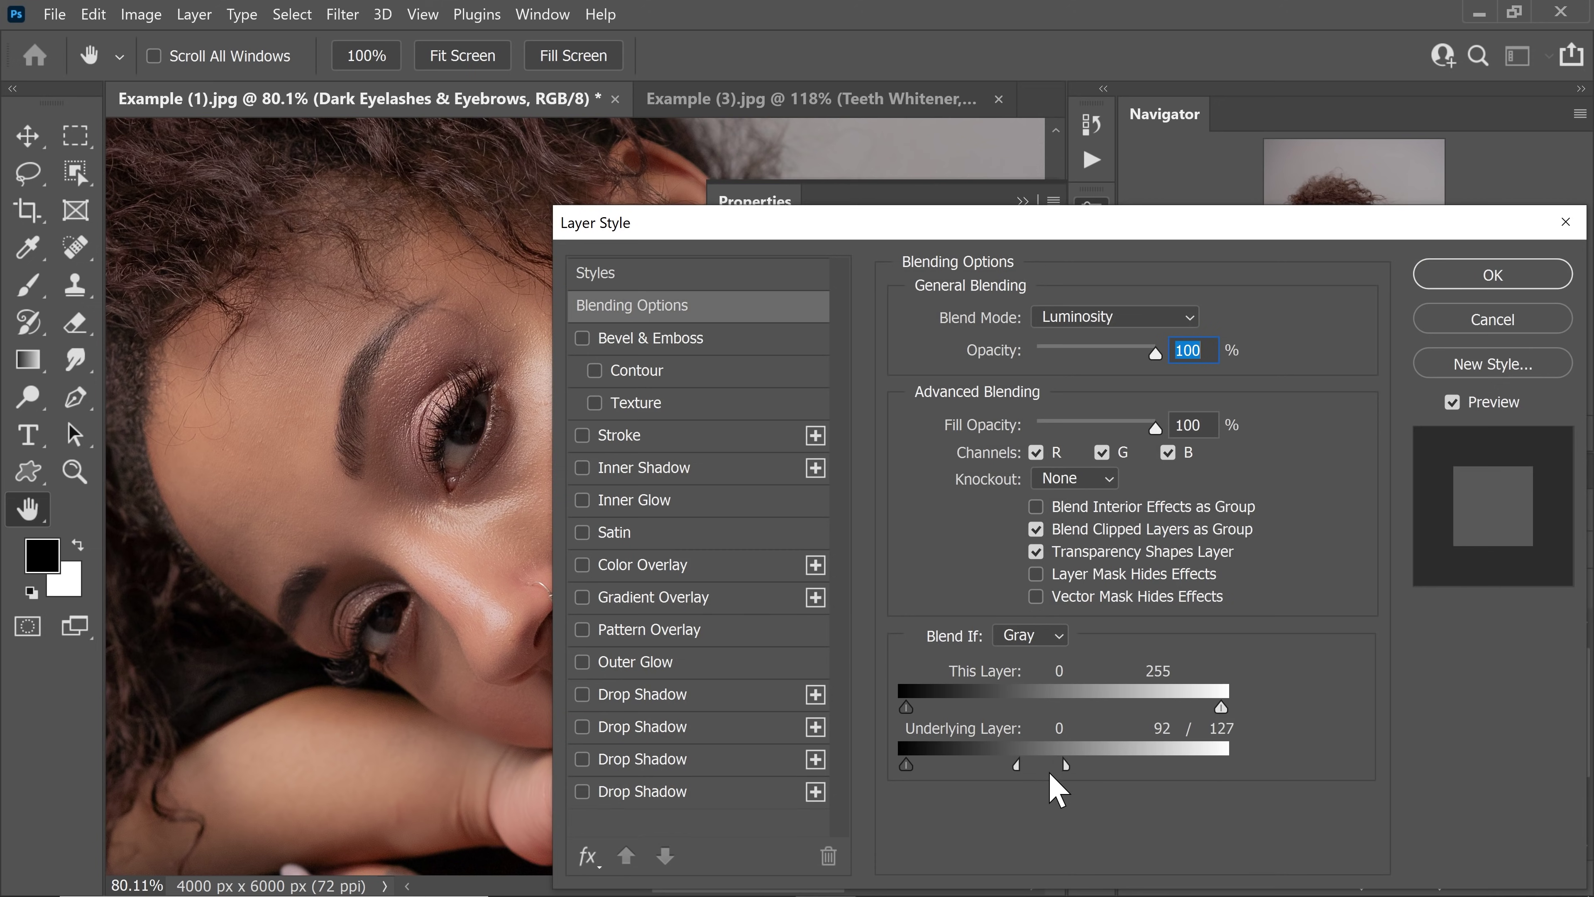
pyautogui.click(1493, 323)
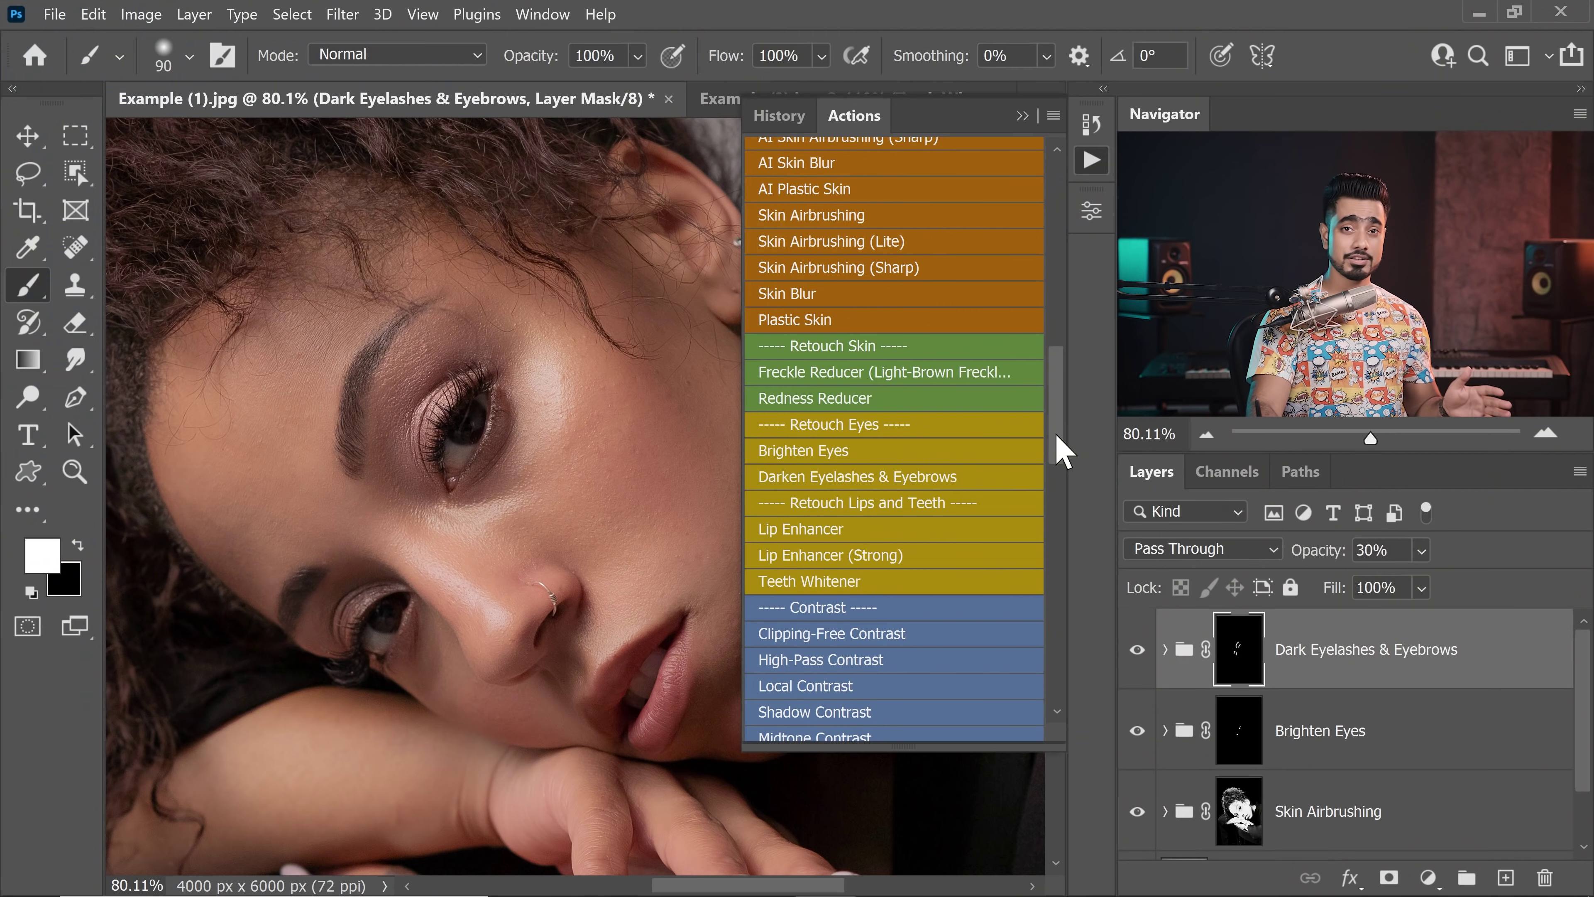
pyautogui.moveTo(1057, 435); pyautogui.dragTo(1051, 338)
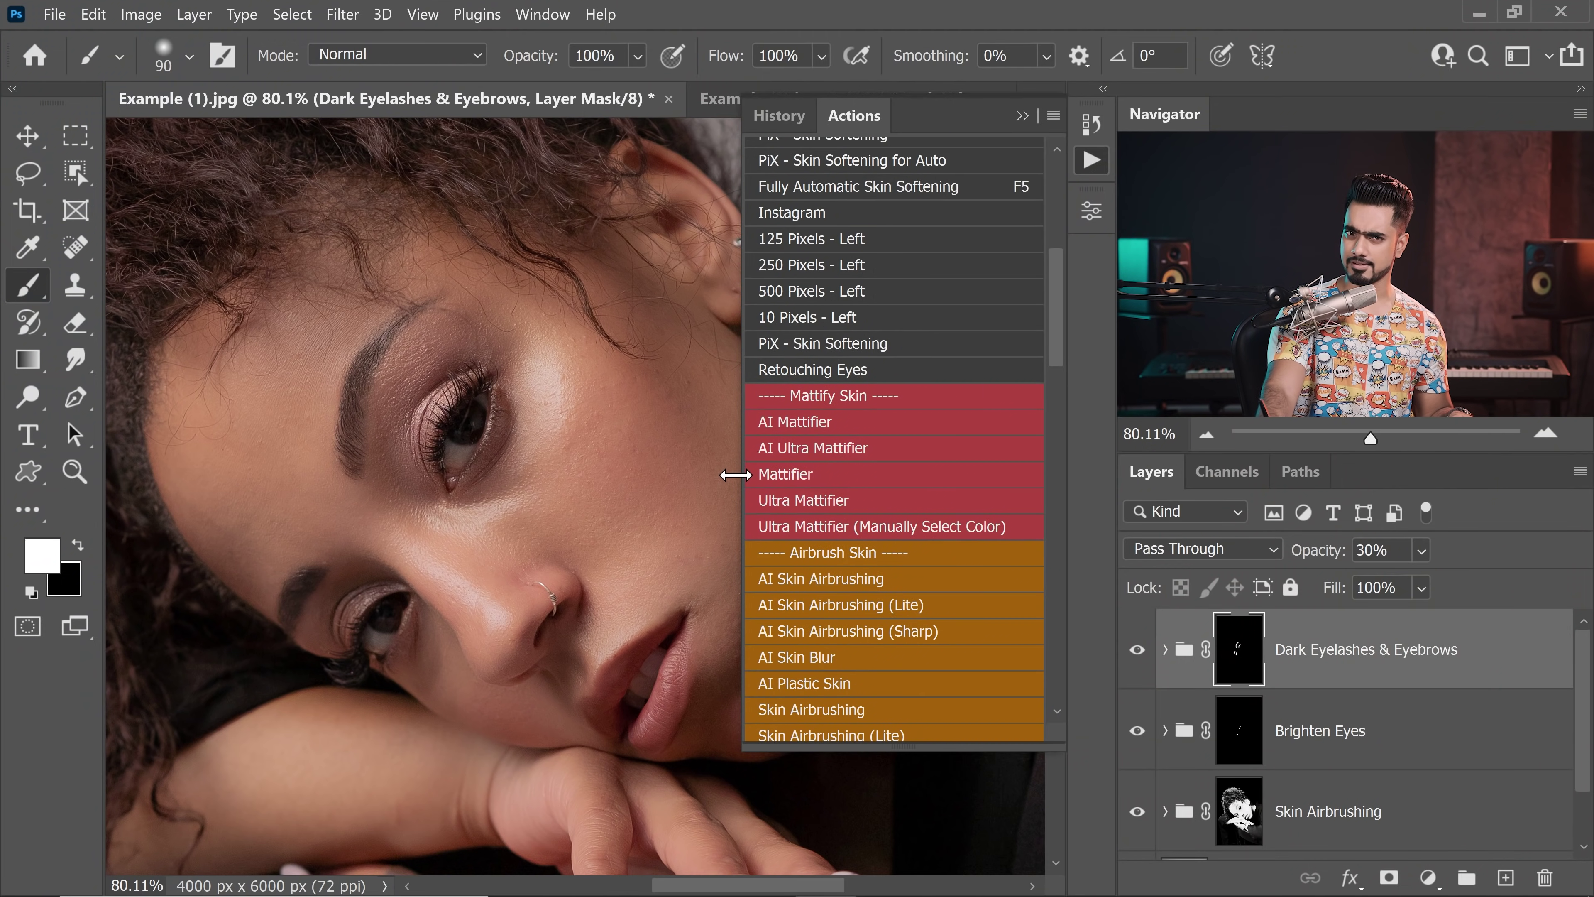
pyautogui.click(820, 450)
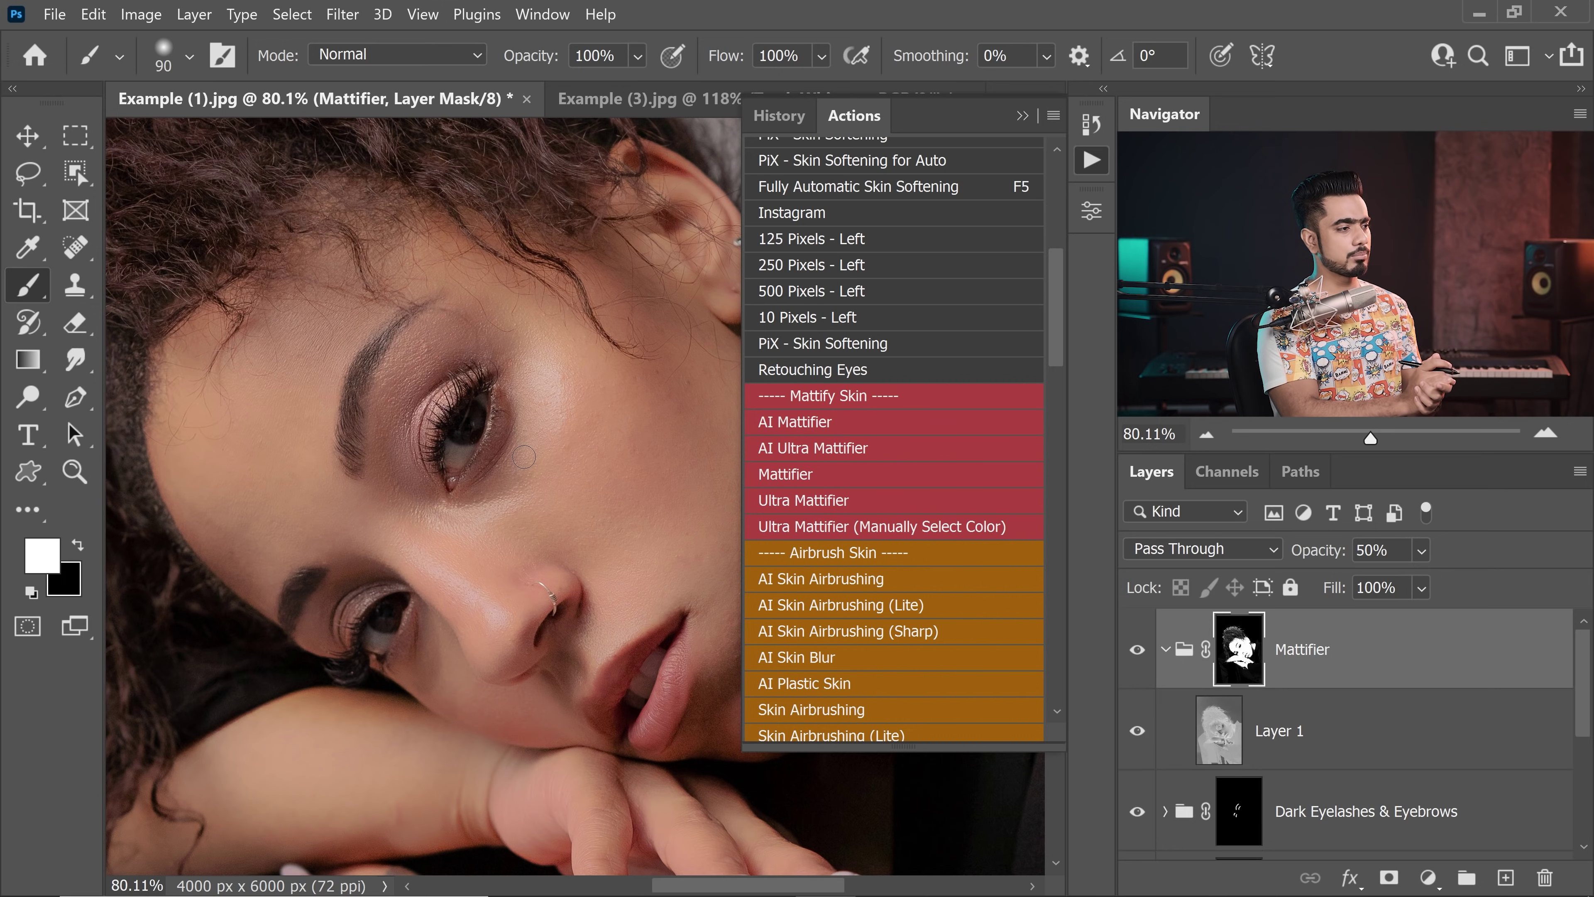
pyautogui.click(1136, 667)
pyautogui.click(1136, 669)
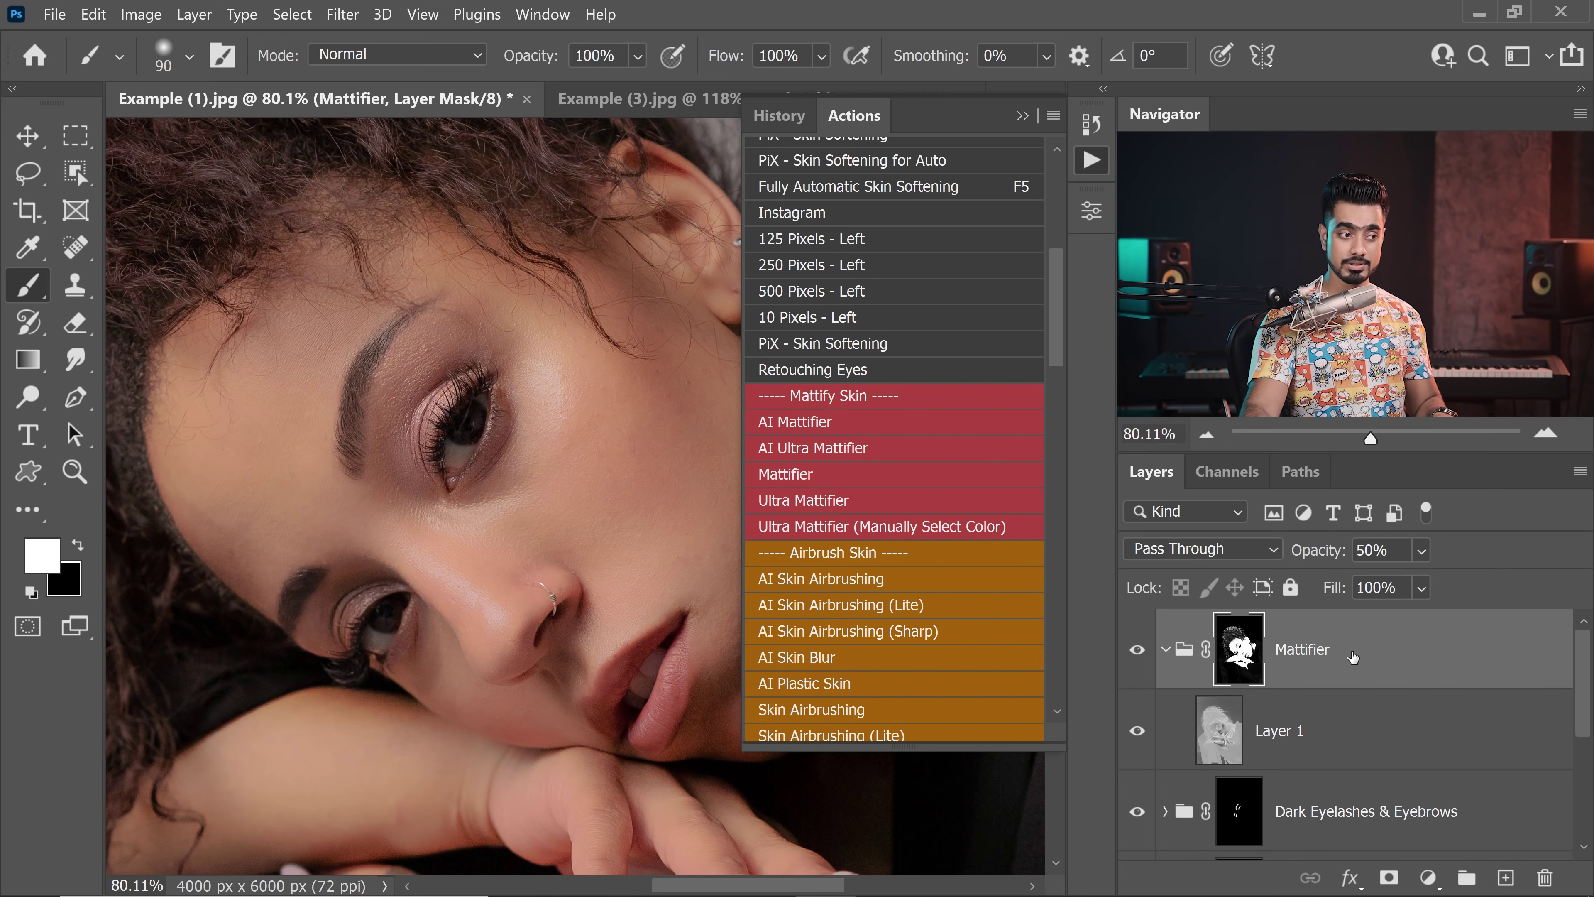
pyautogui.hotkey('ctrl', 'g')
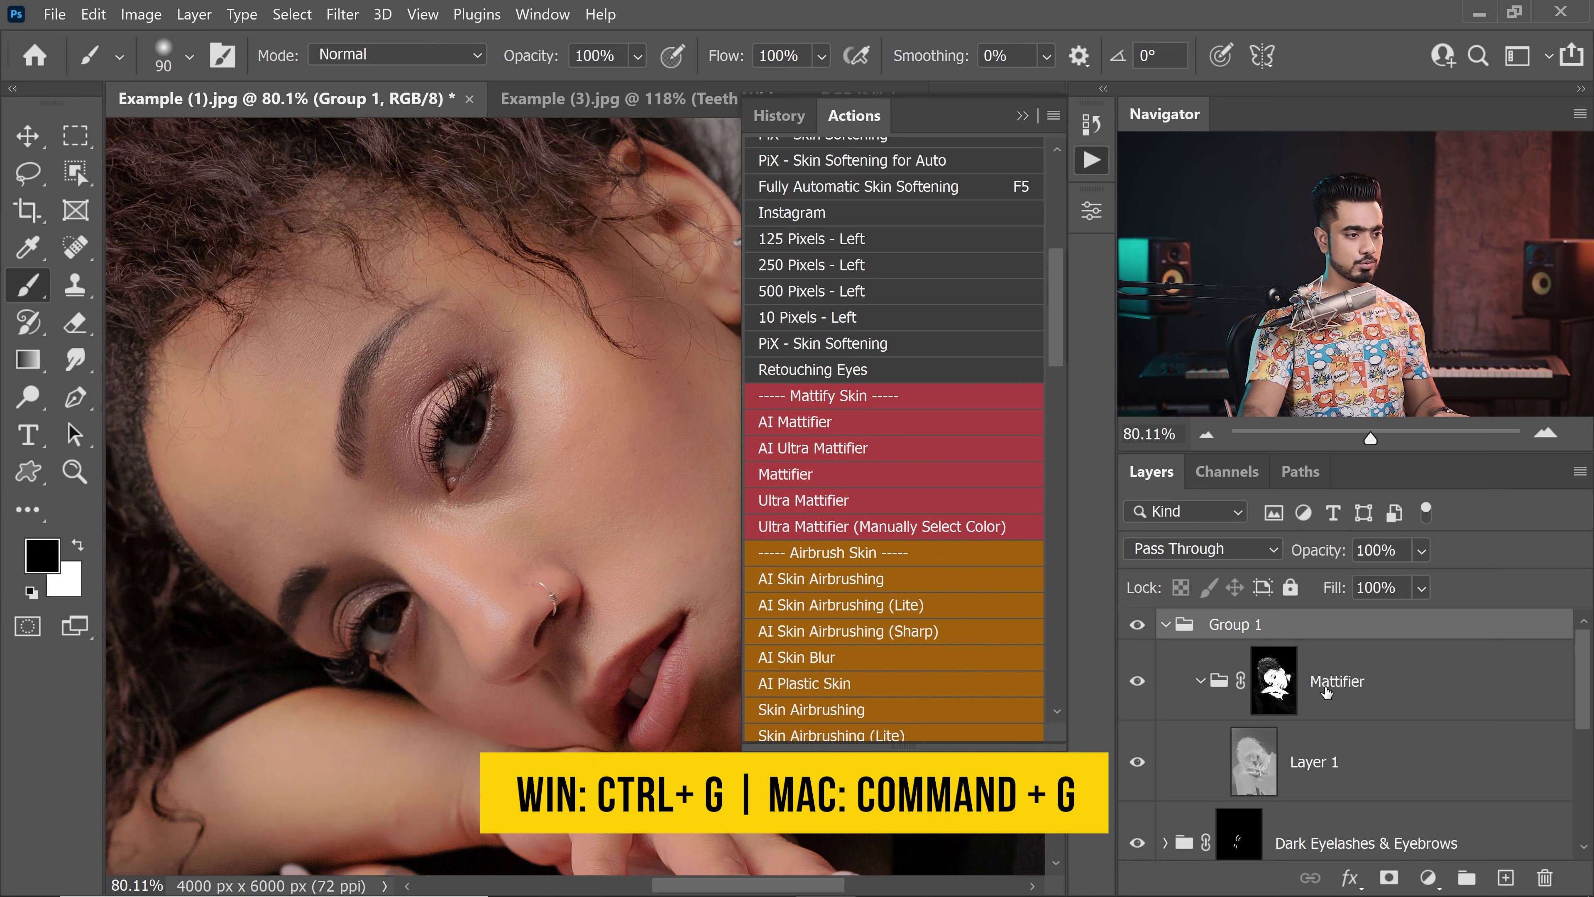
pyautogui.keyDown('alt'); pyautogui.click(1389, 878); pyautogui.keyUp('alt')
pyautogui.press('x')
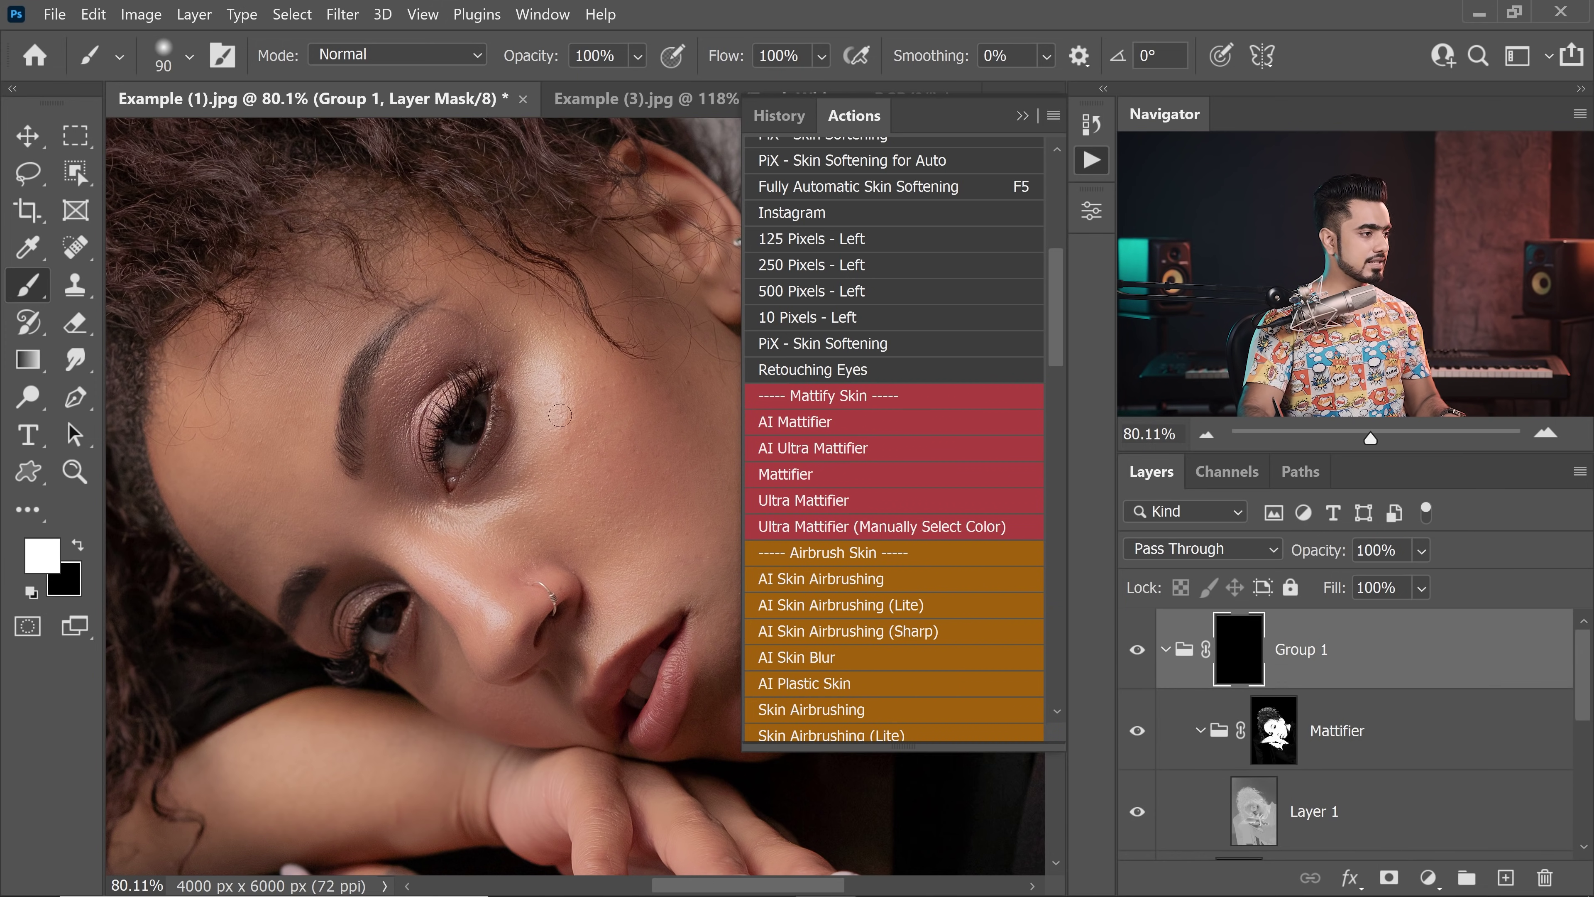
pyautogui.press(']')
pyautogui.press(']')
pyautogui.press(']')
pyautogui.press(']')
pyautogui.press(']')
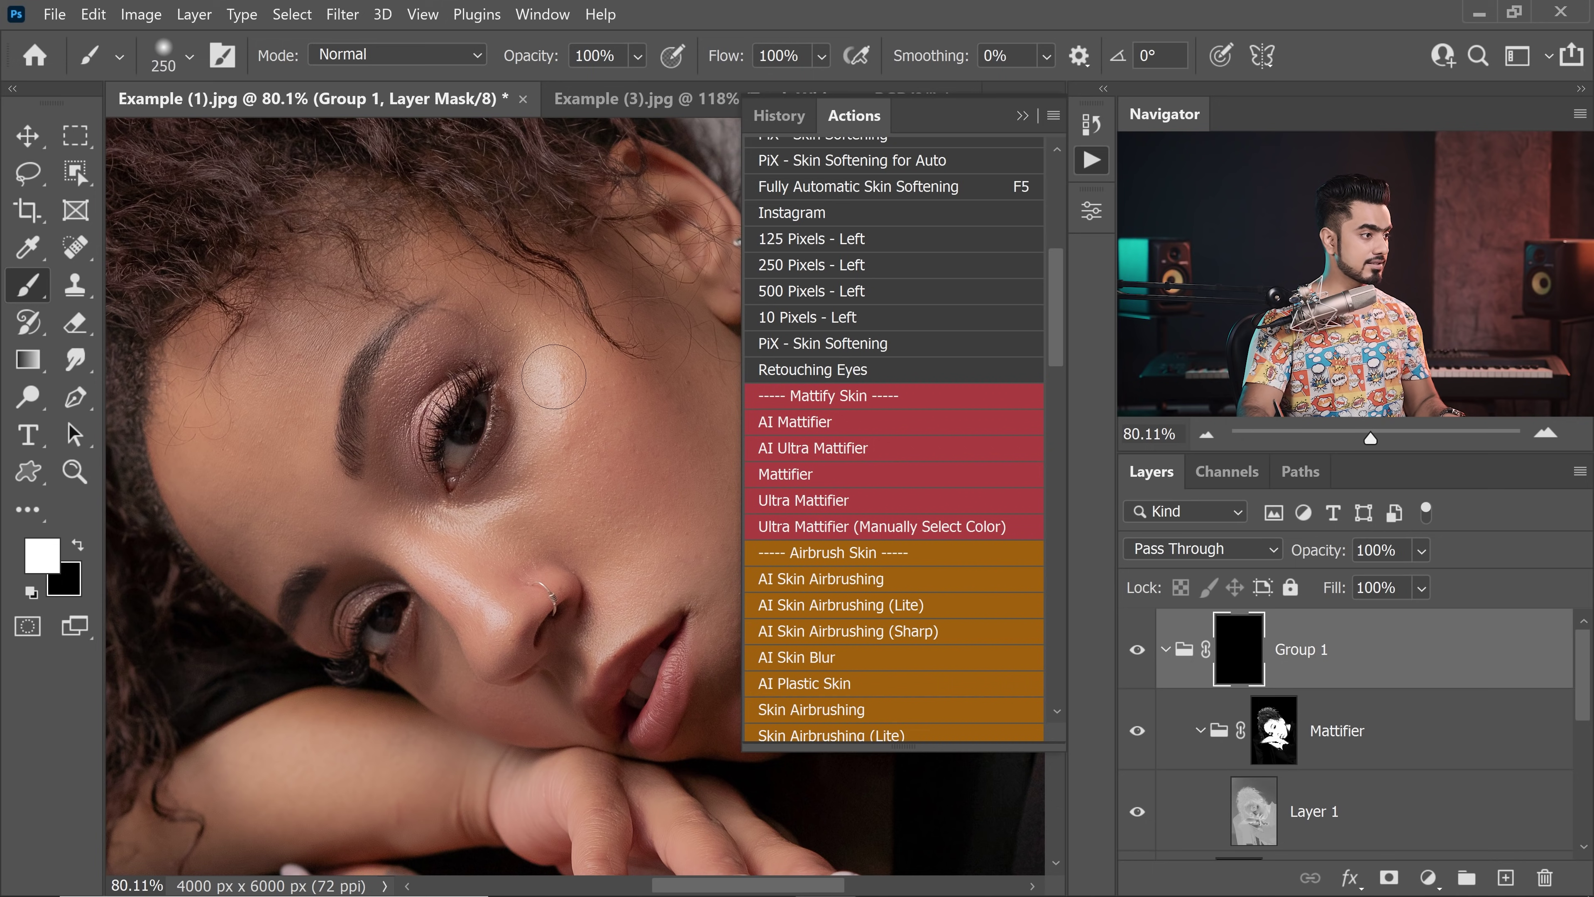
pyautogui.click(523, 511)
pyautogui.moveTo(524, 511); pyautogui.dragTo(456, 521)
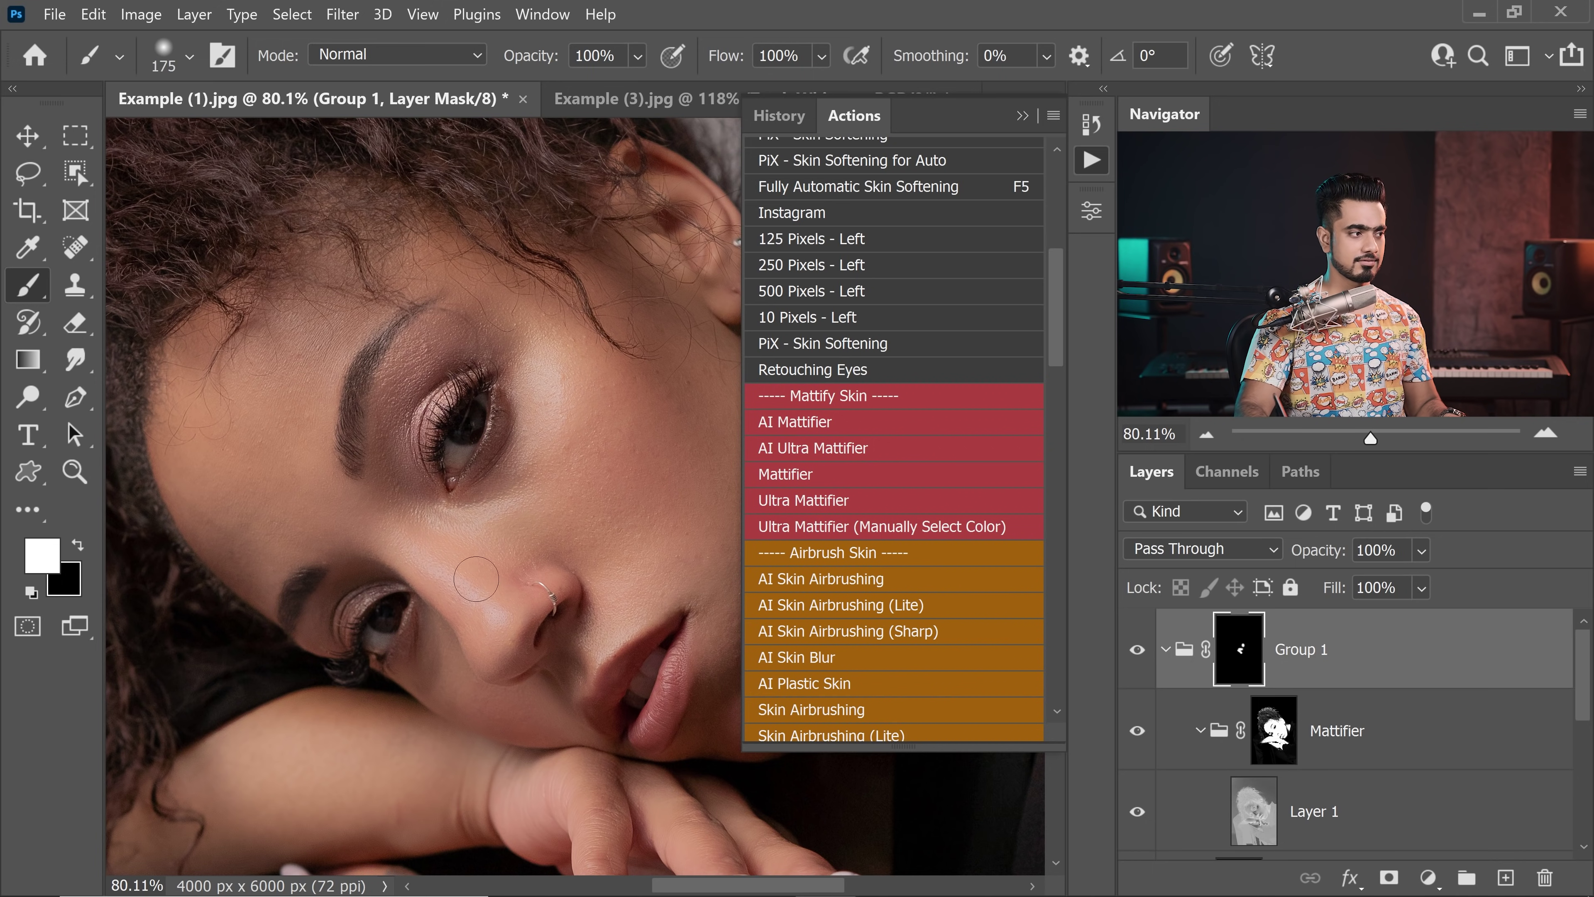
pyautogui.click(1124, 646)
pyautogui.click(1126, 653)
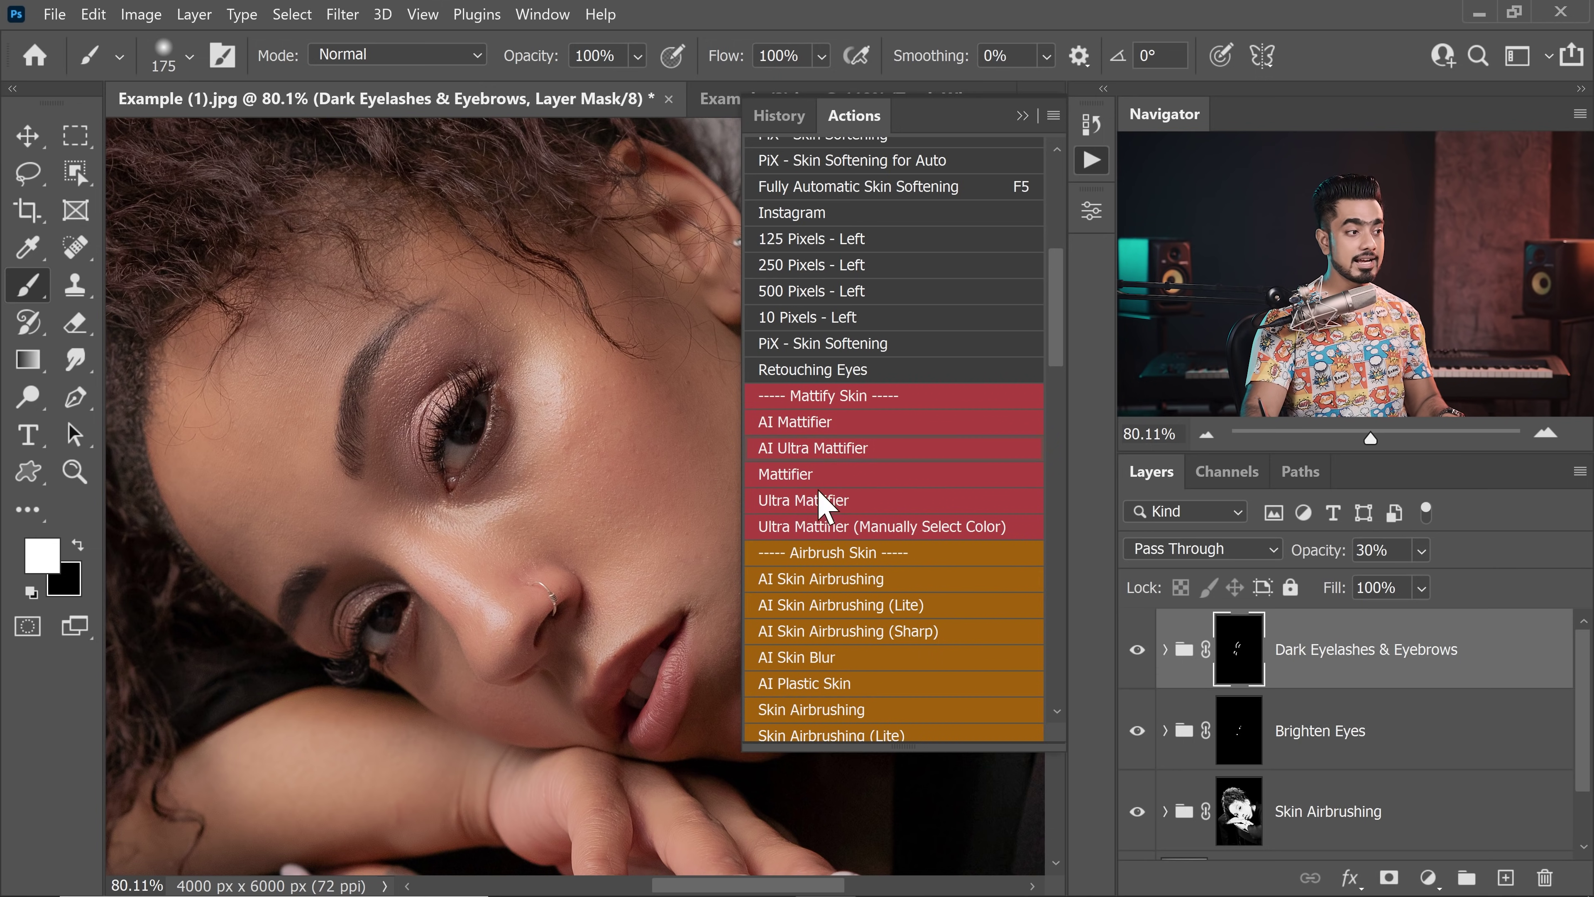
# - Run Ultra Mattifier on the curly-haired portrait and toggle its group repeatedly to compare
pyautogui.click(829, 506)
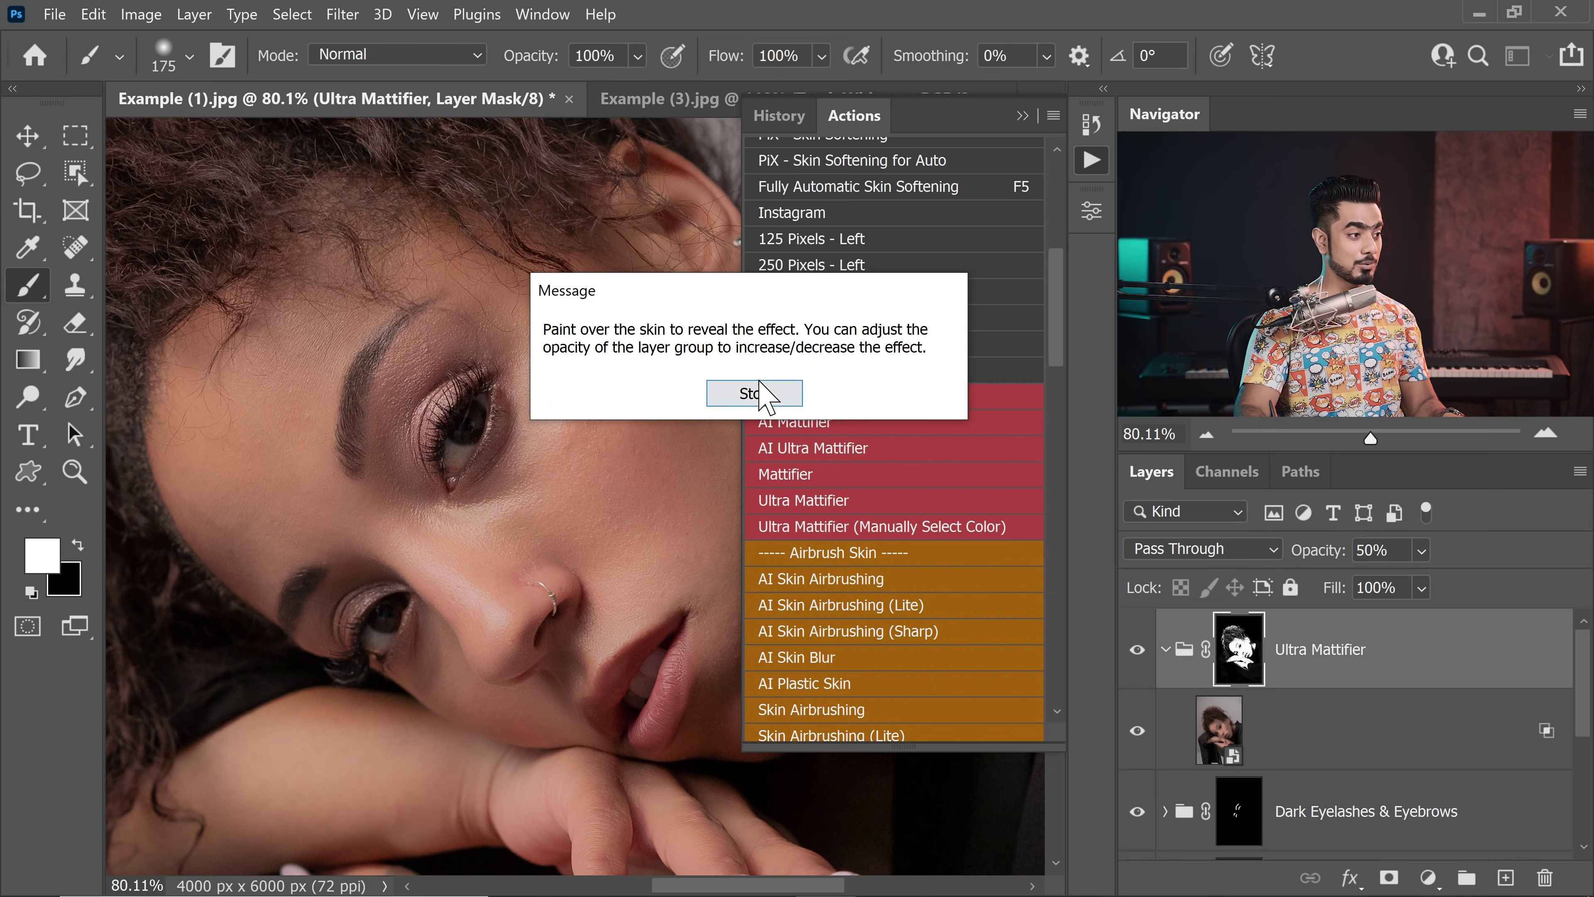
pyautogui.click(760, 394)
pyautogui.click(1138, 653)
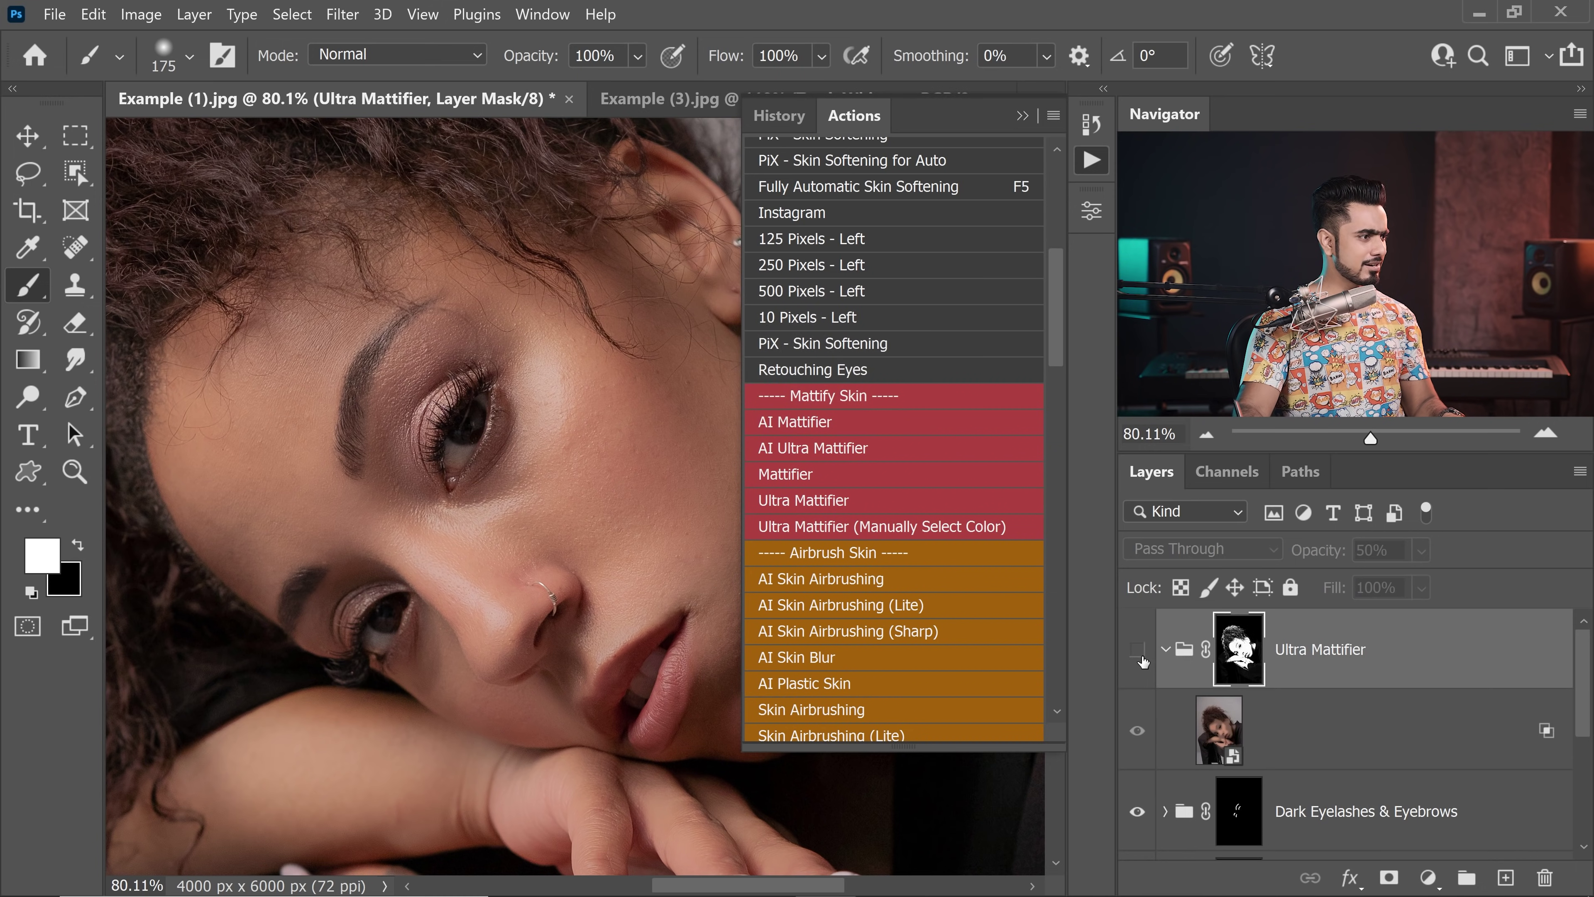
pyautogui.click(1139, 654)
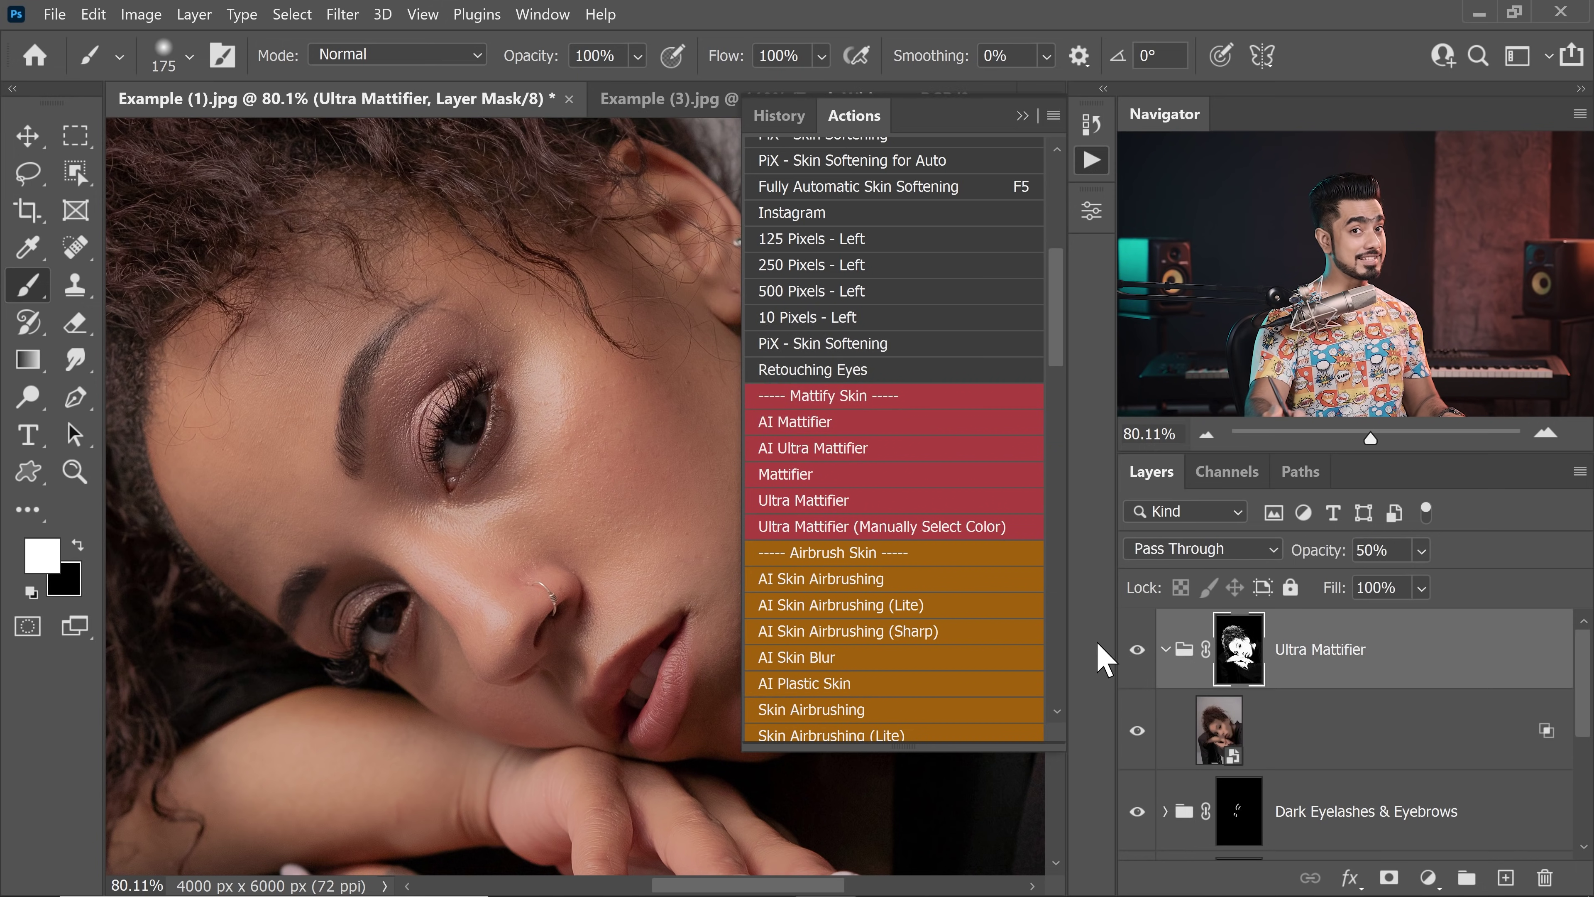
pyautogui.click(1138, 653)
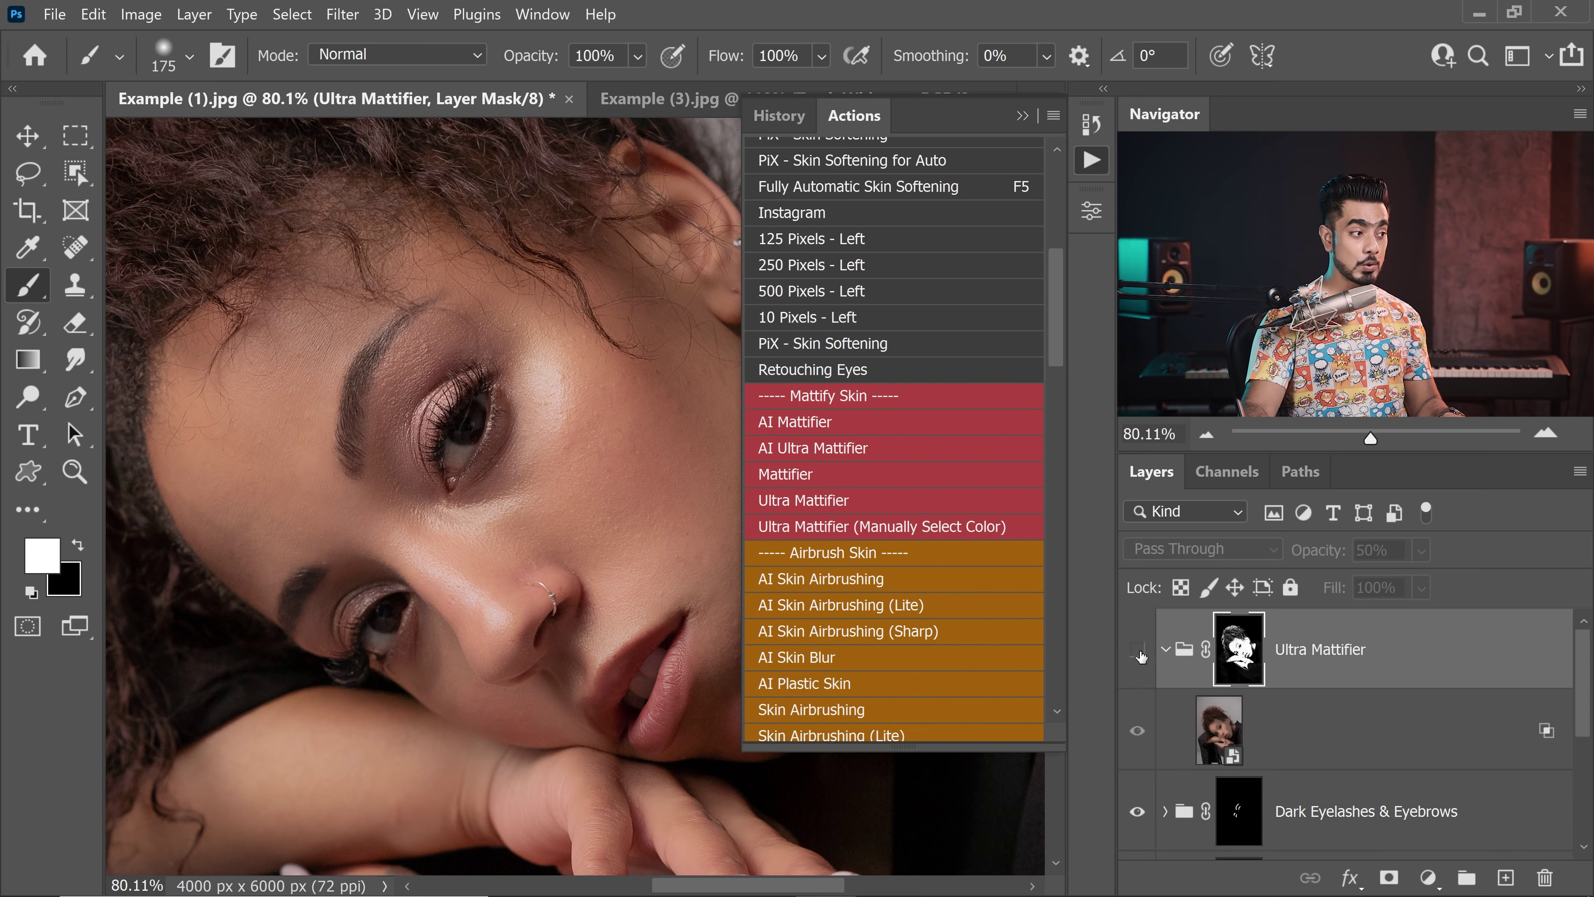
pyautogui.click(1137, 653)
pyautogui.click(1138, 654)
pyautogui.click(1139, 655)
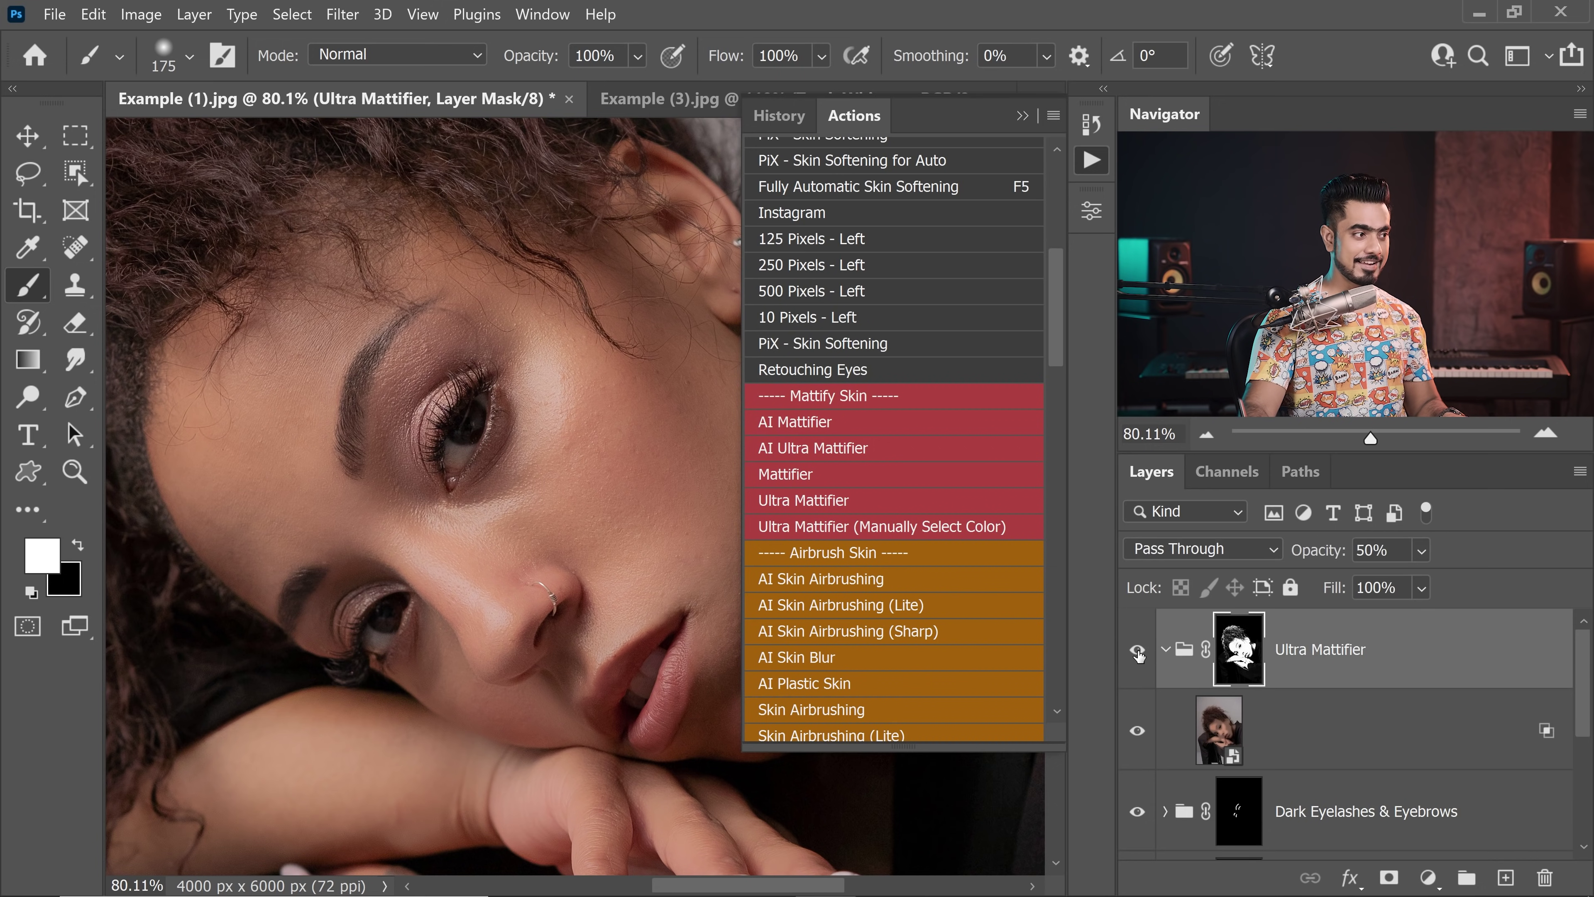
pyautogui.click(1140, 657)
pyautogui.click(1139, 657)
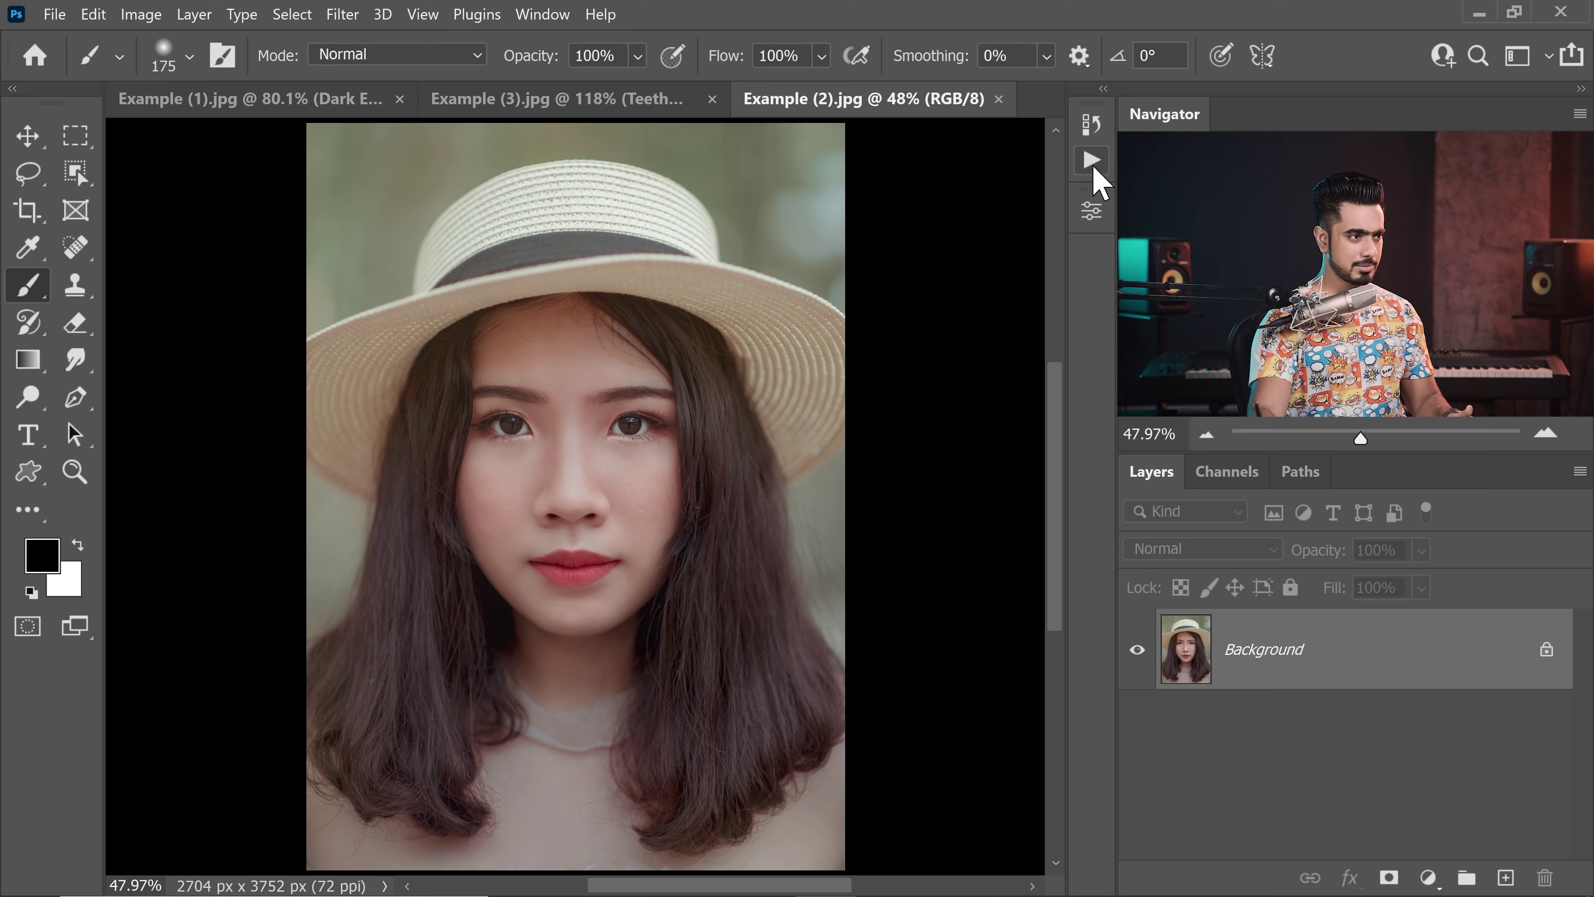
# - Run the Clipping-Free Contrast action and enlarge the brush for painting it in
pyautogui.click(1092, 162)
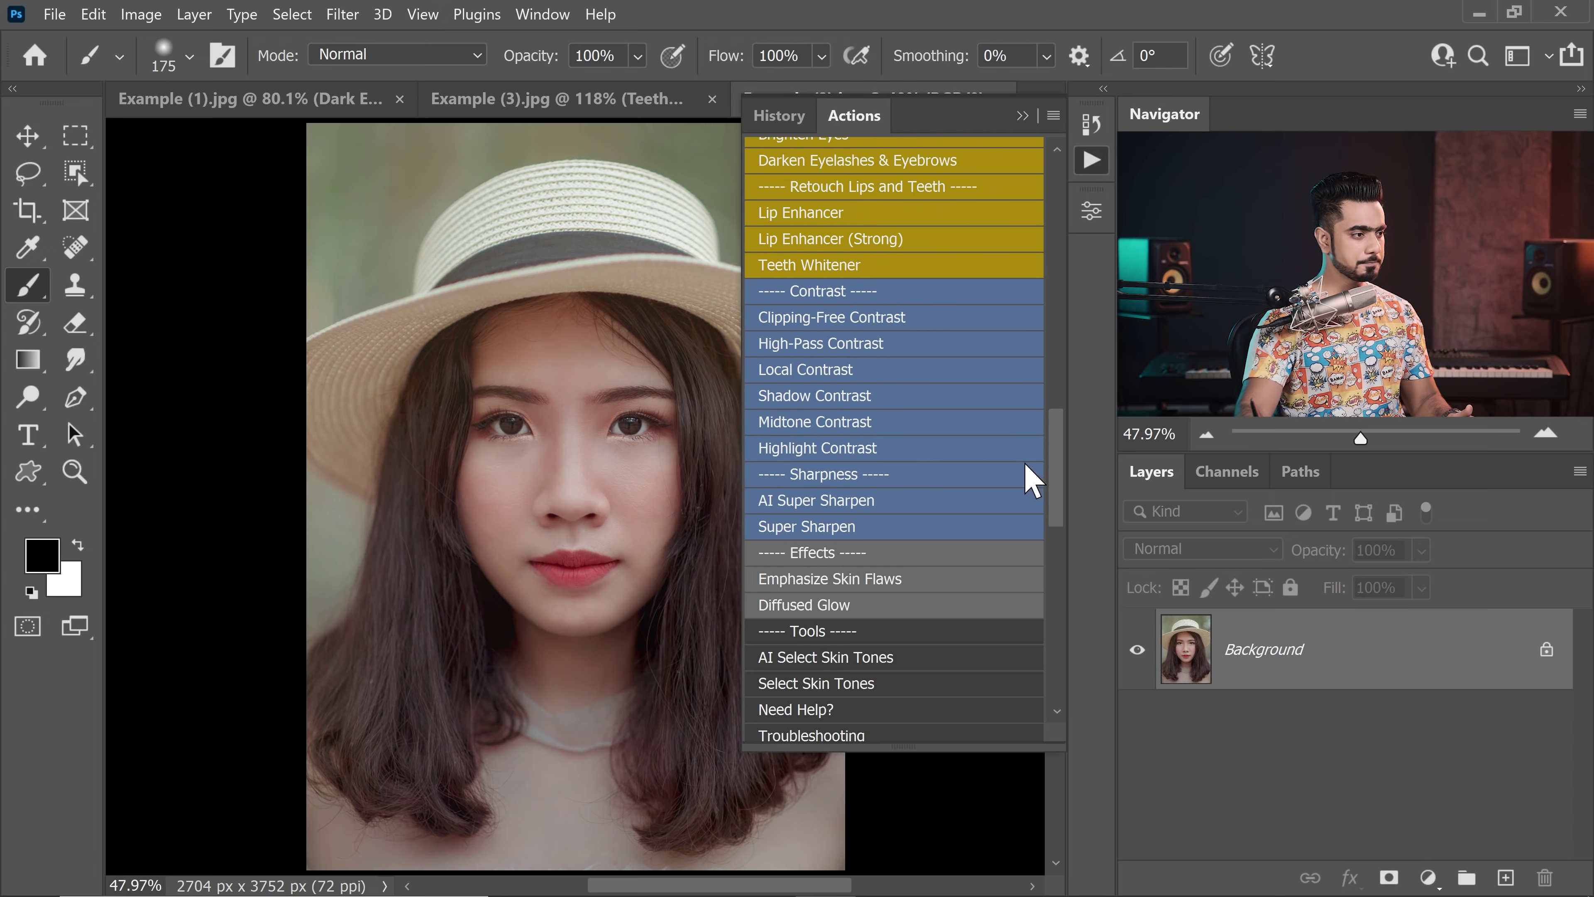
pyautogui.click(838, 319)
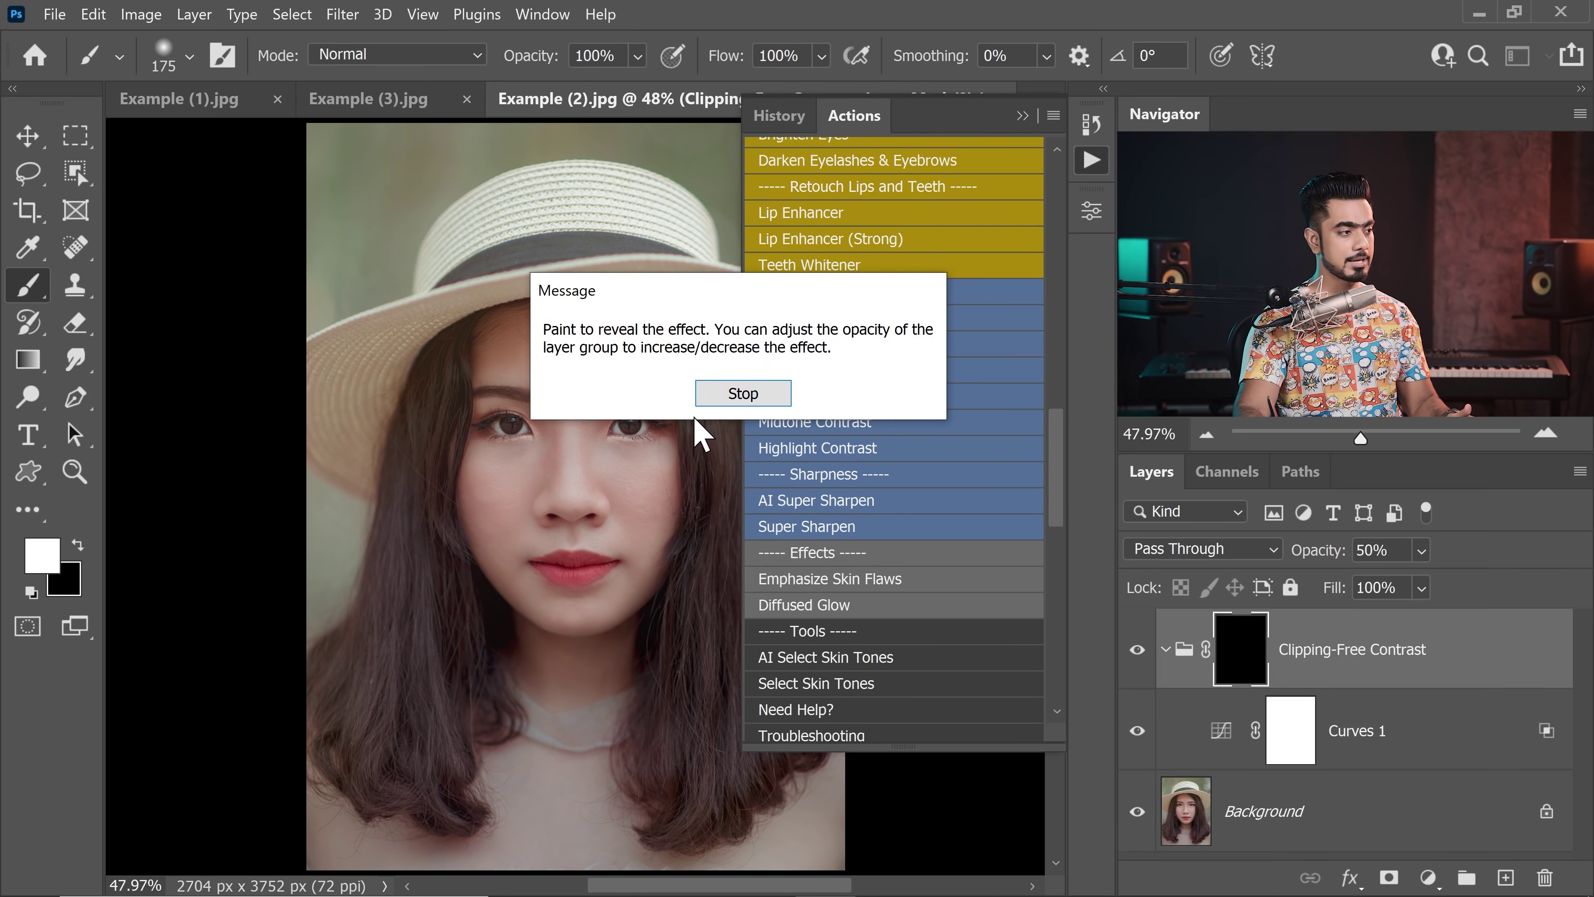
pyautogui.click(745, 395)
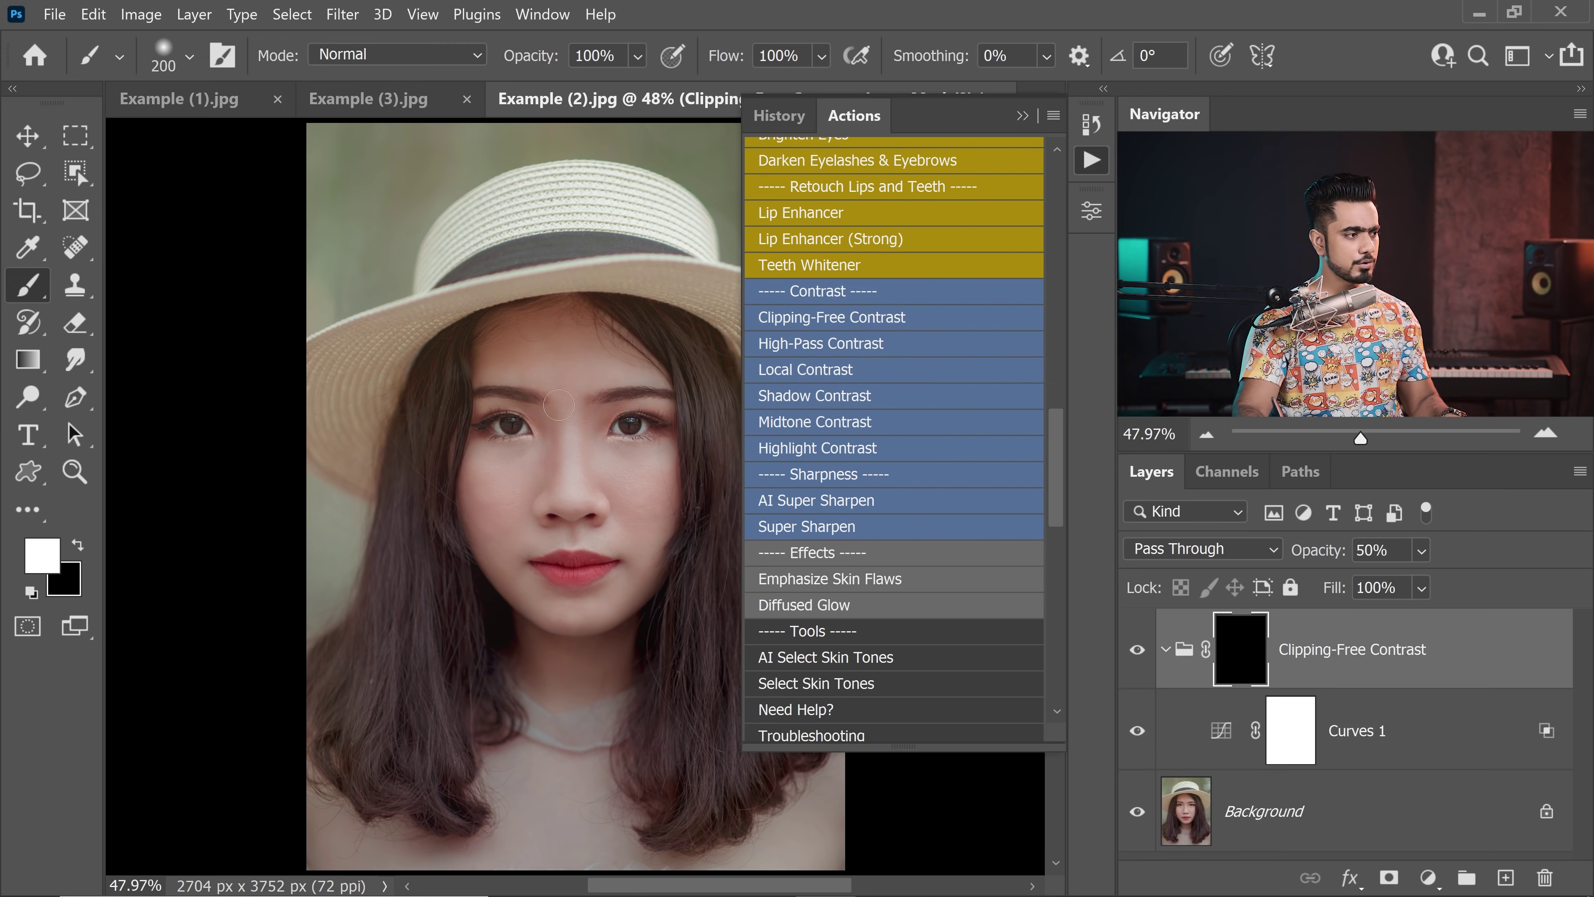
pyautogui.press(']')
pyautogui.press(']')
pyautogui.press(']')
pyautogui.press(']')
pyautogui.press(']')
pyautogui.press(']')
pyautogui.press(']')
pyautogui.press(']')
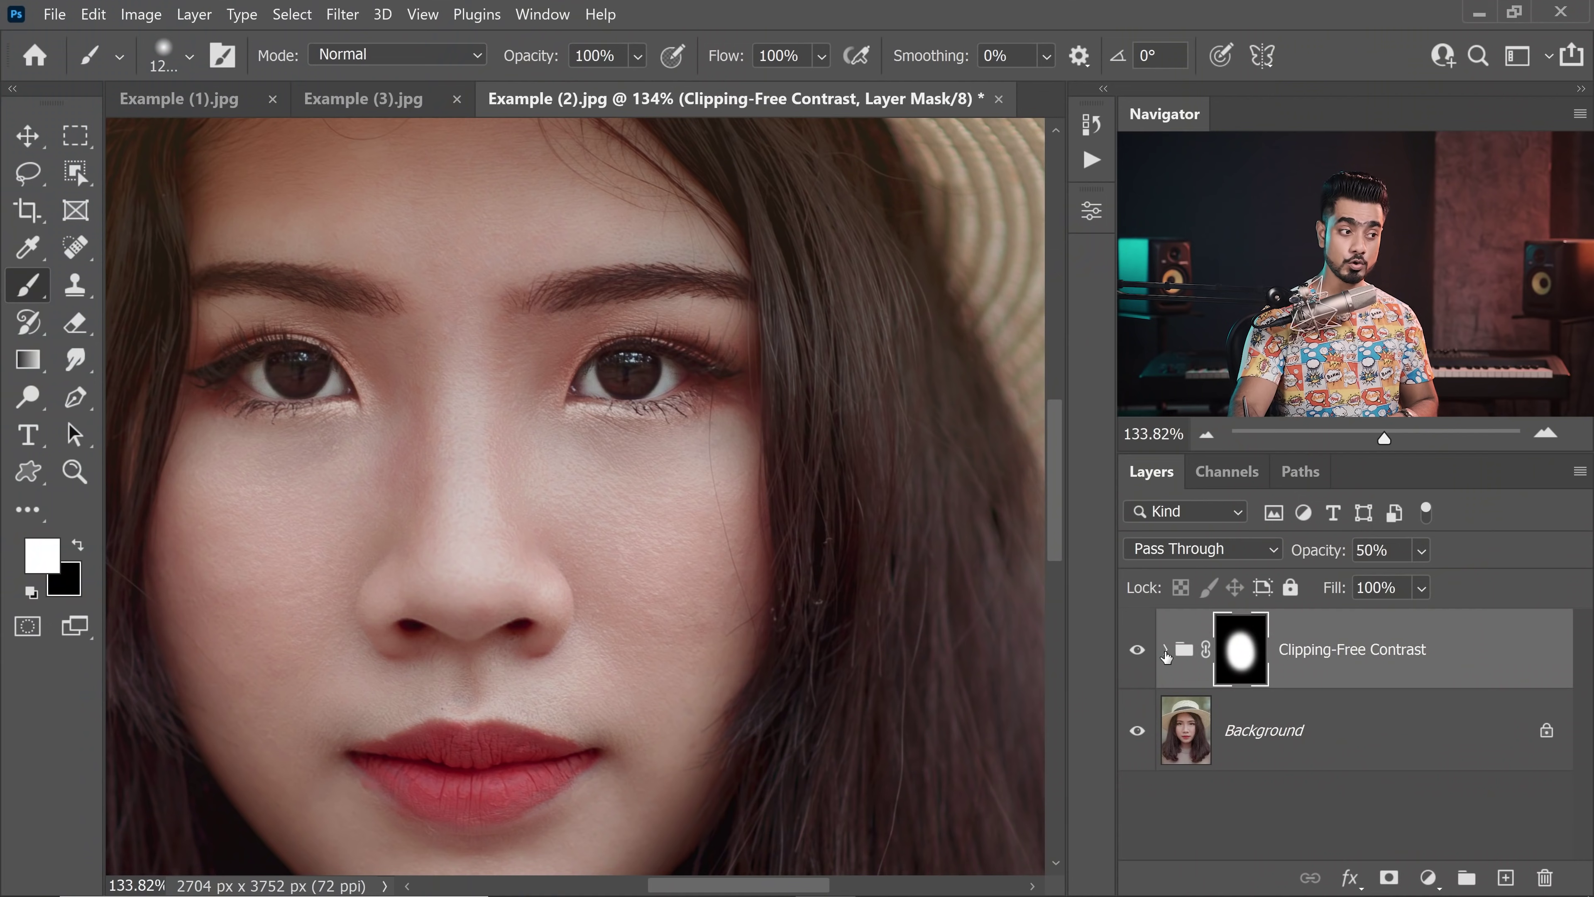
# - Inspect the group's Curves 1 settings and its blending options, closing without changes
pyautogui.click(1166, 649)
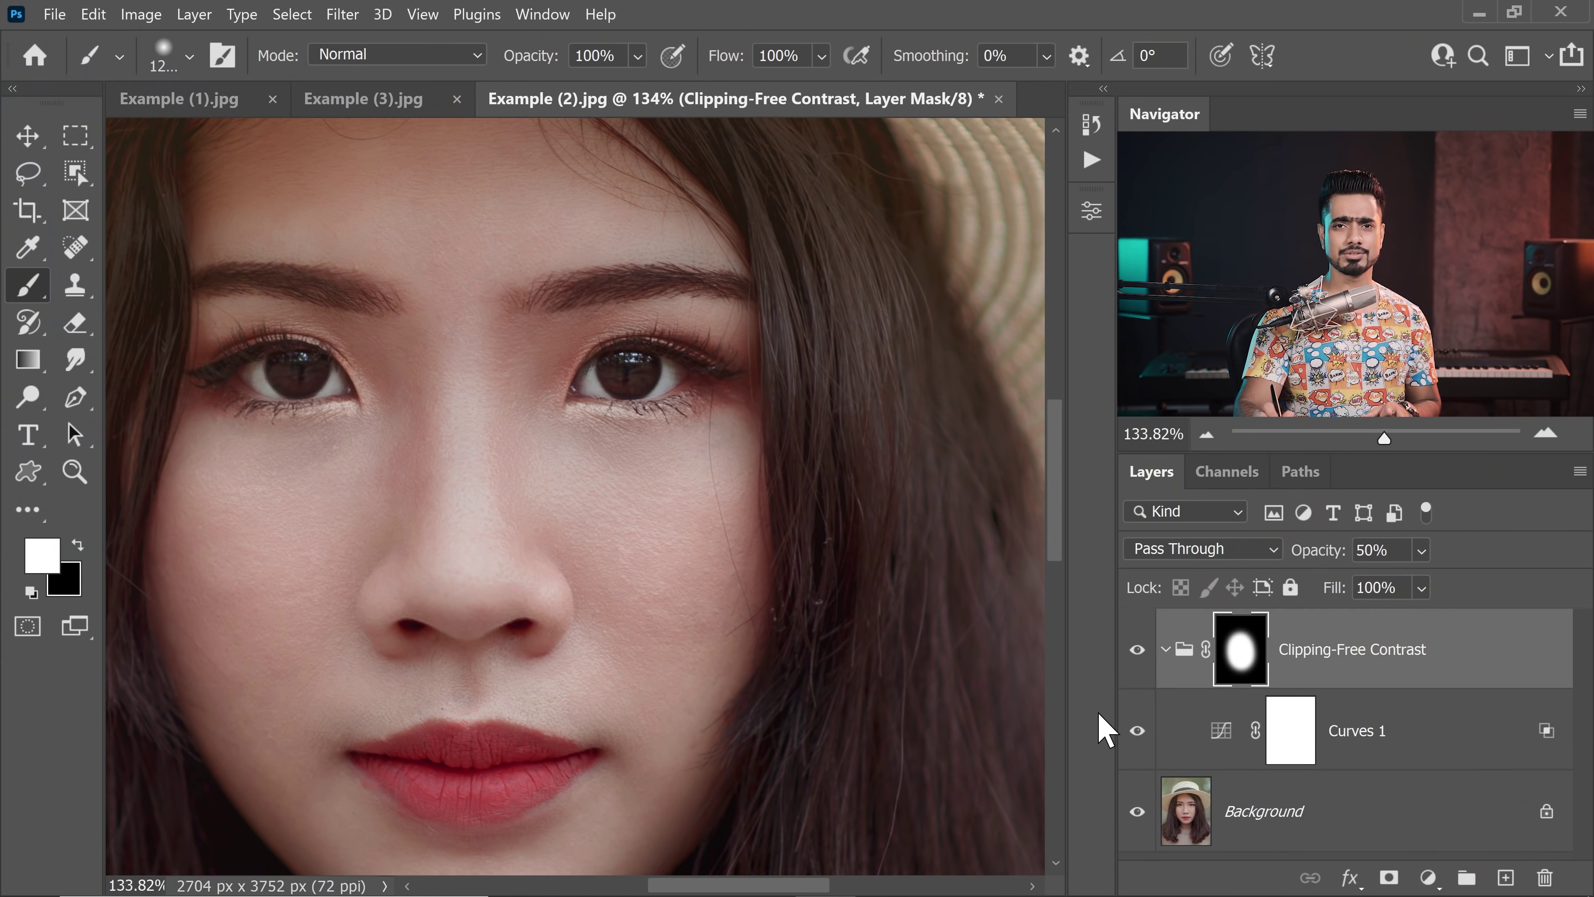
pyautogui.doubleClick(1221, 732)
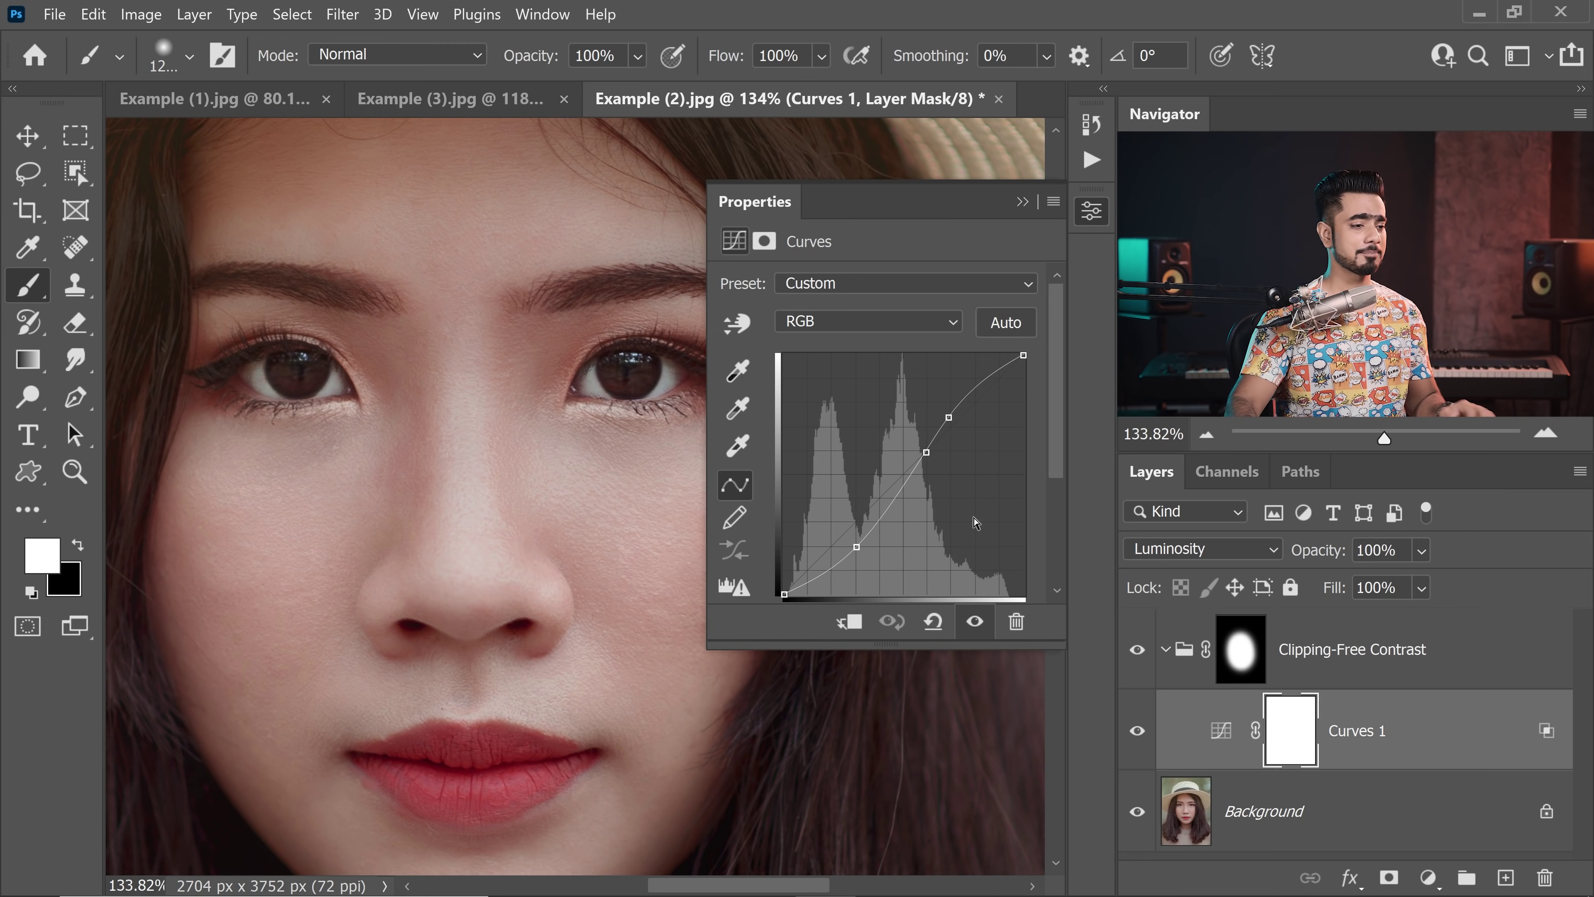
pyautogui.click(1463, 730)
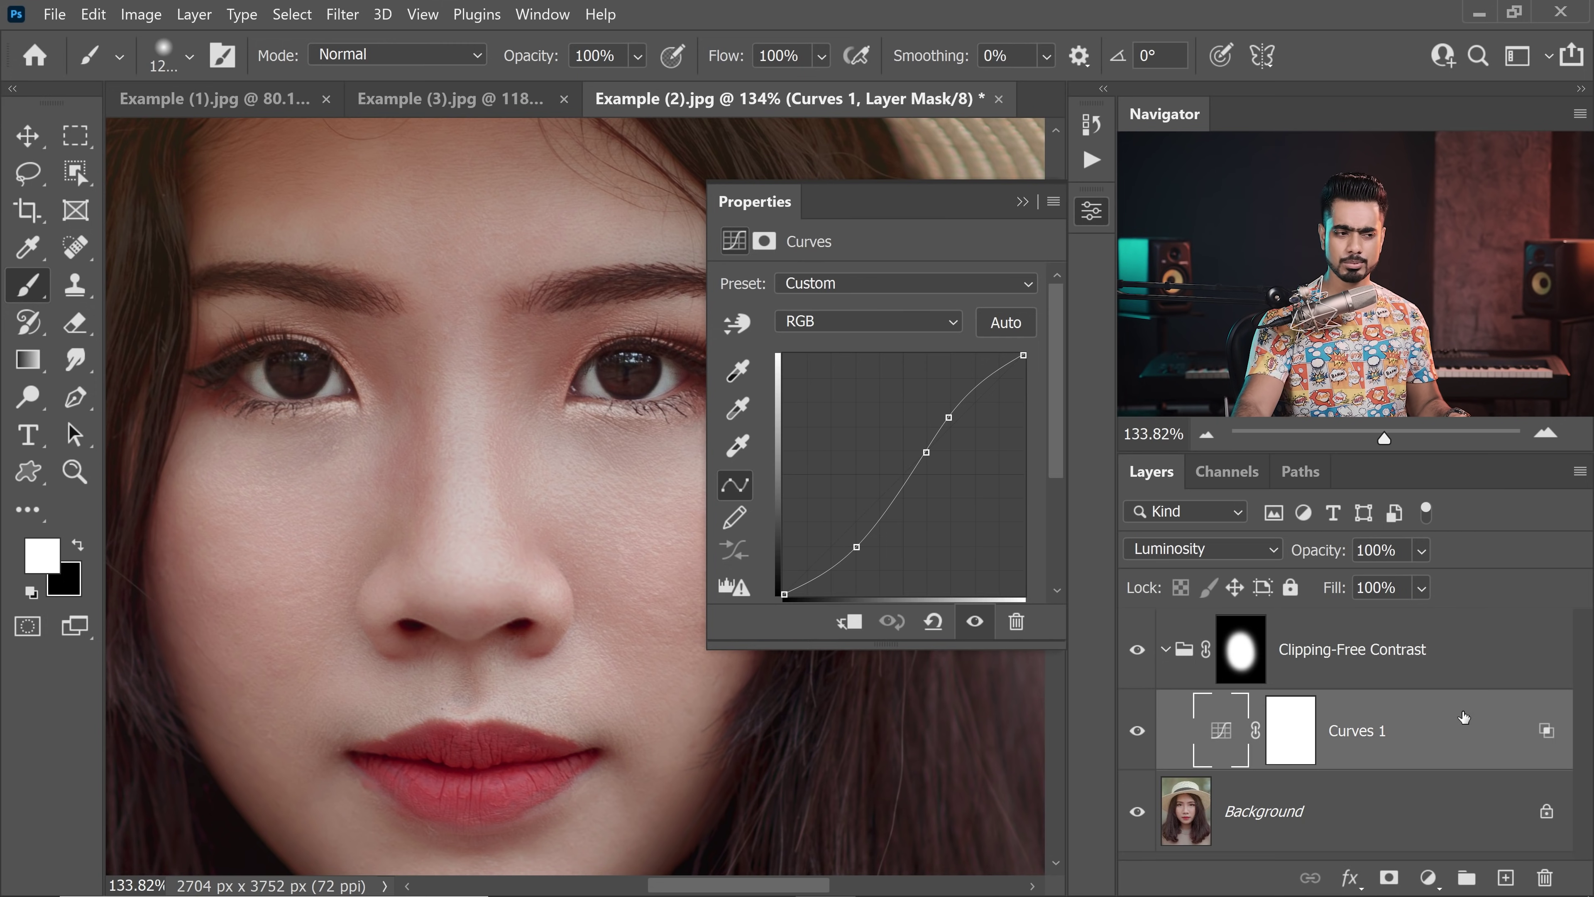
pyautogui.press('h')
pyautogui.doubleClick(1435, 732)
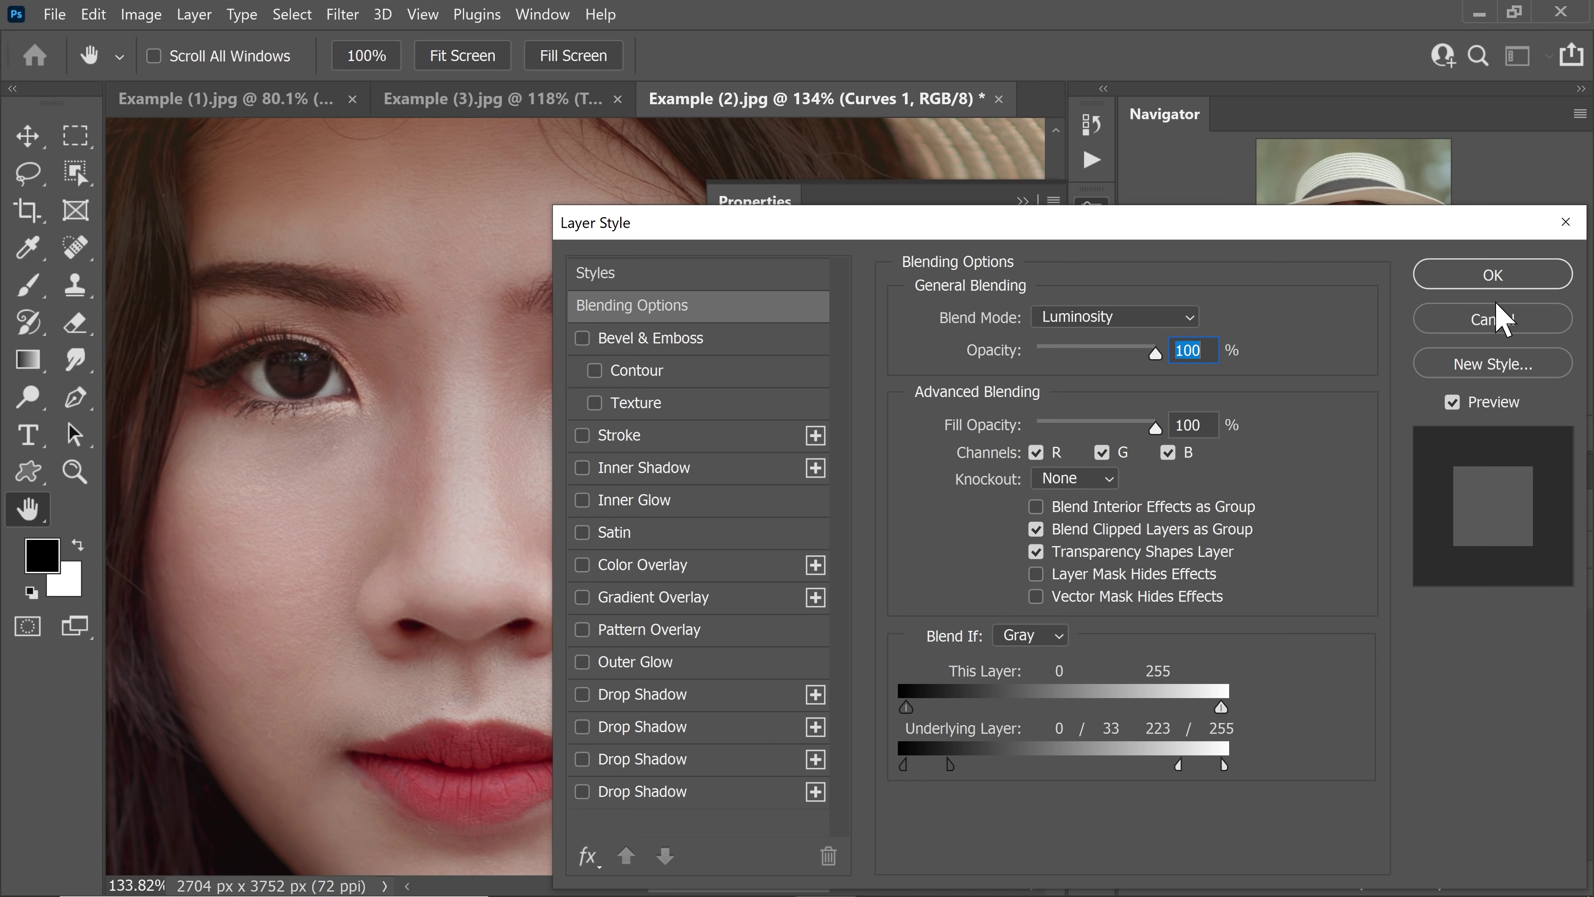
pyautogui.click(1492, 277)
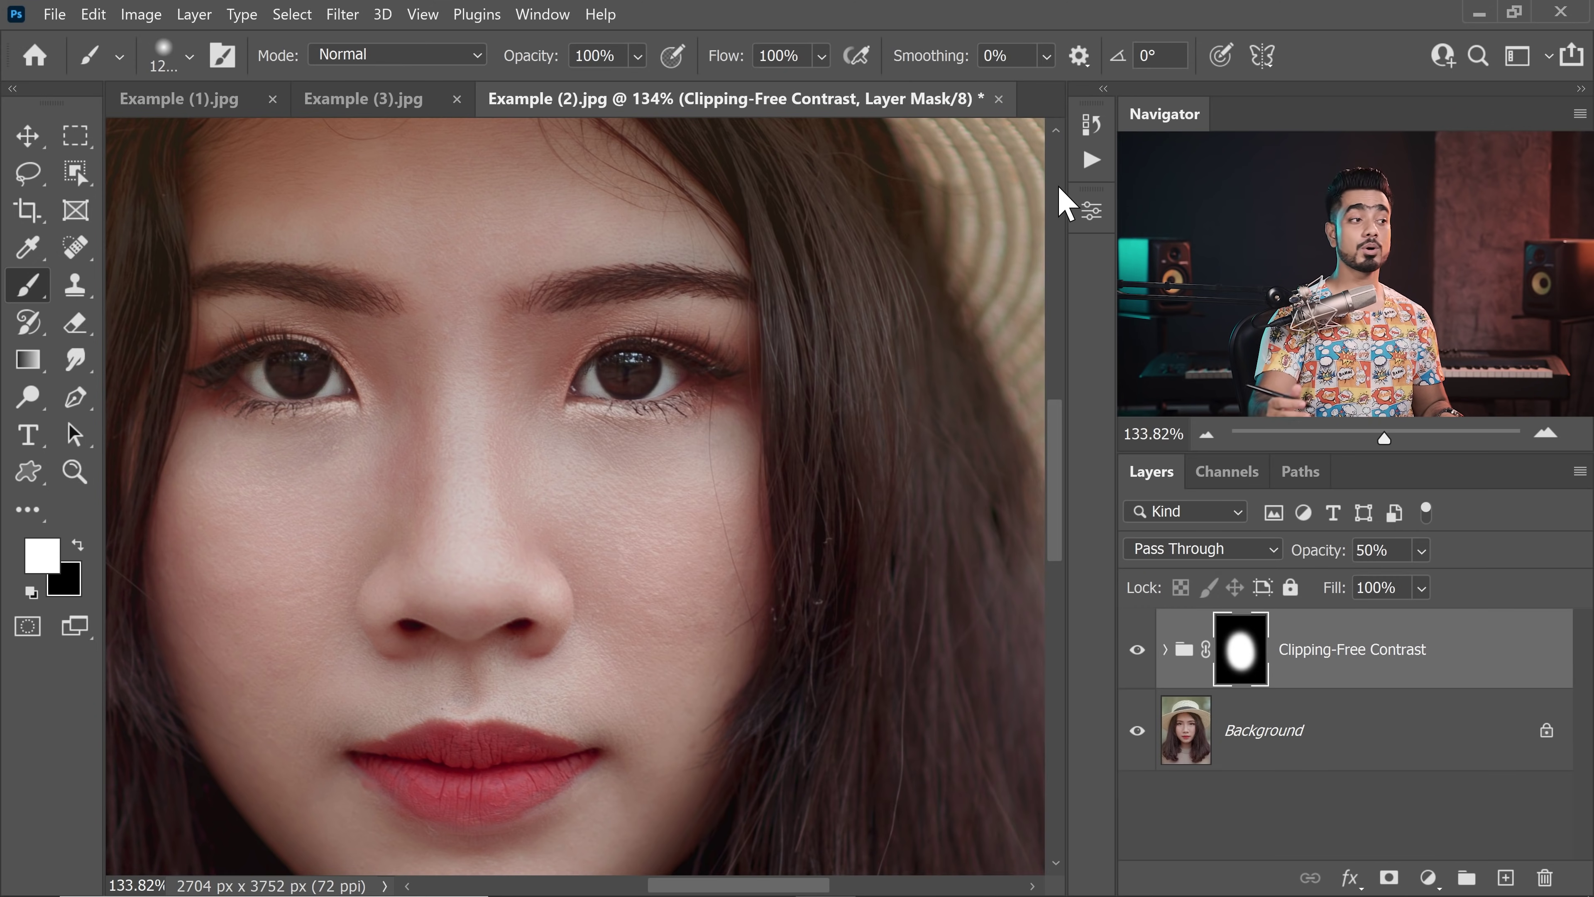
# - Run the Highlight Contrast action and select its Curves 2 adjustment
pyautogui.click(1091, 159)
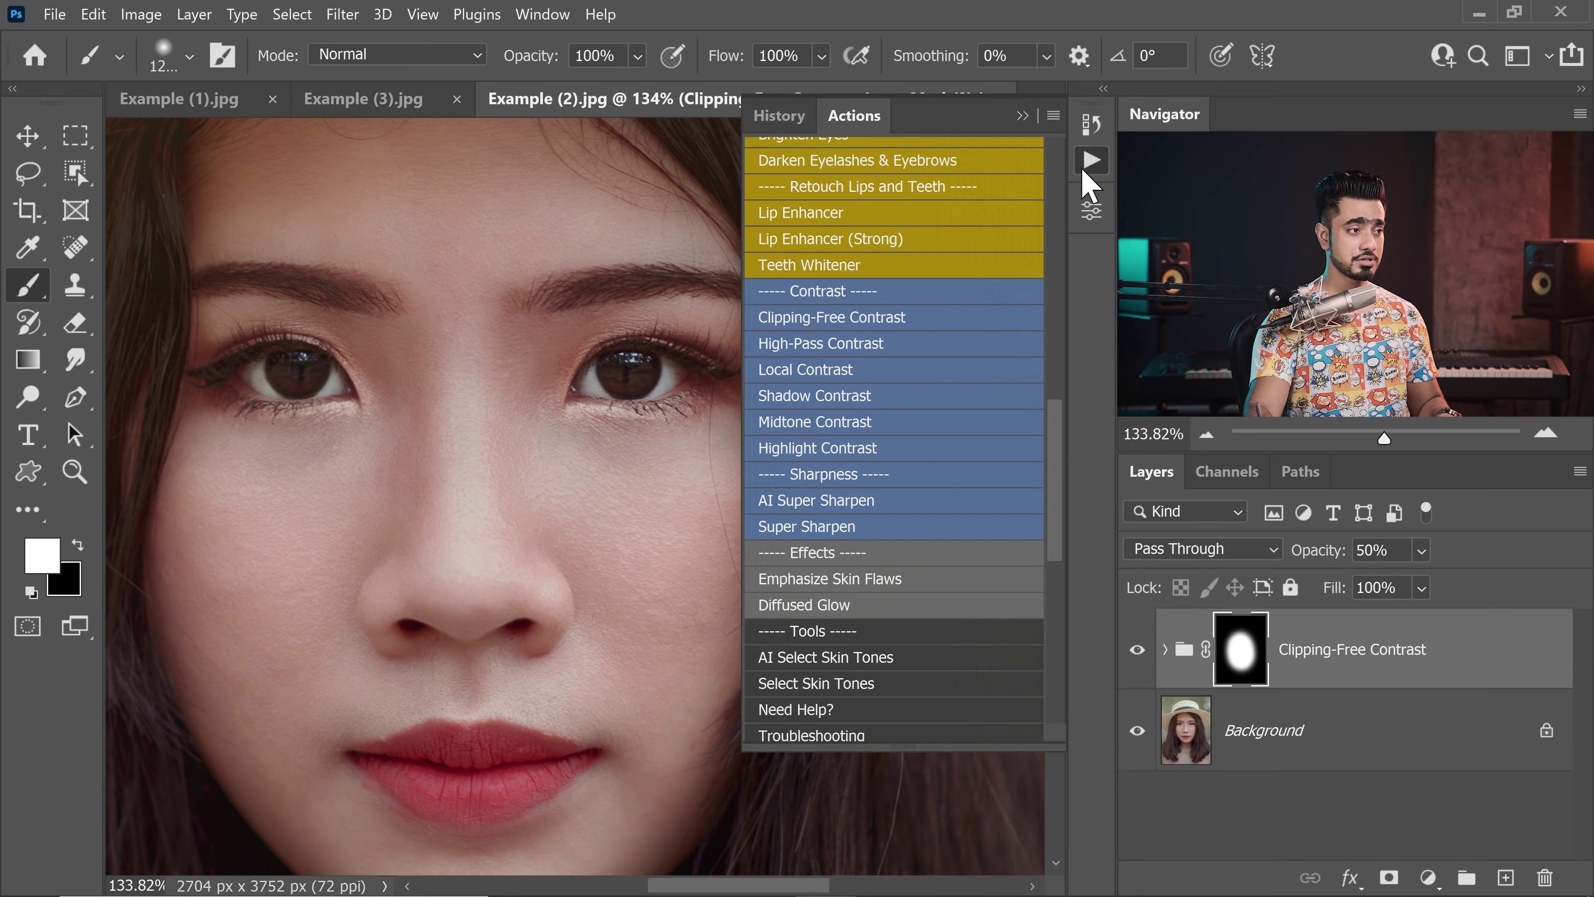
pyautogui.click(846, 457)
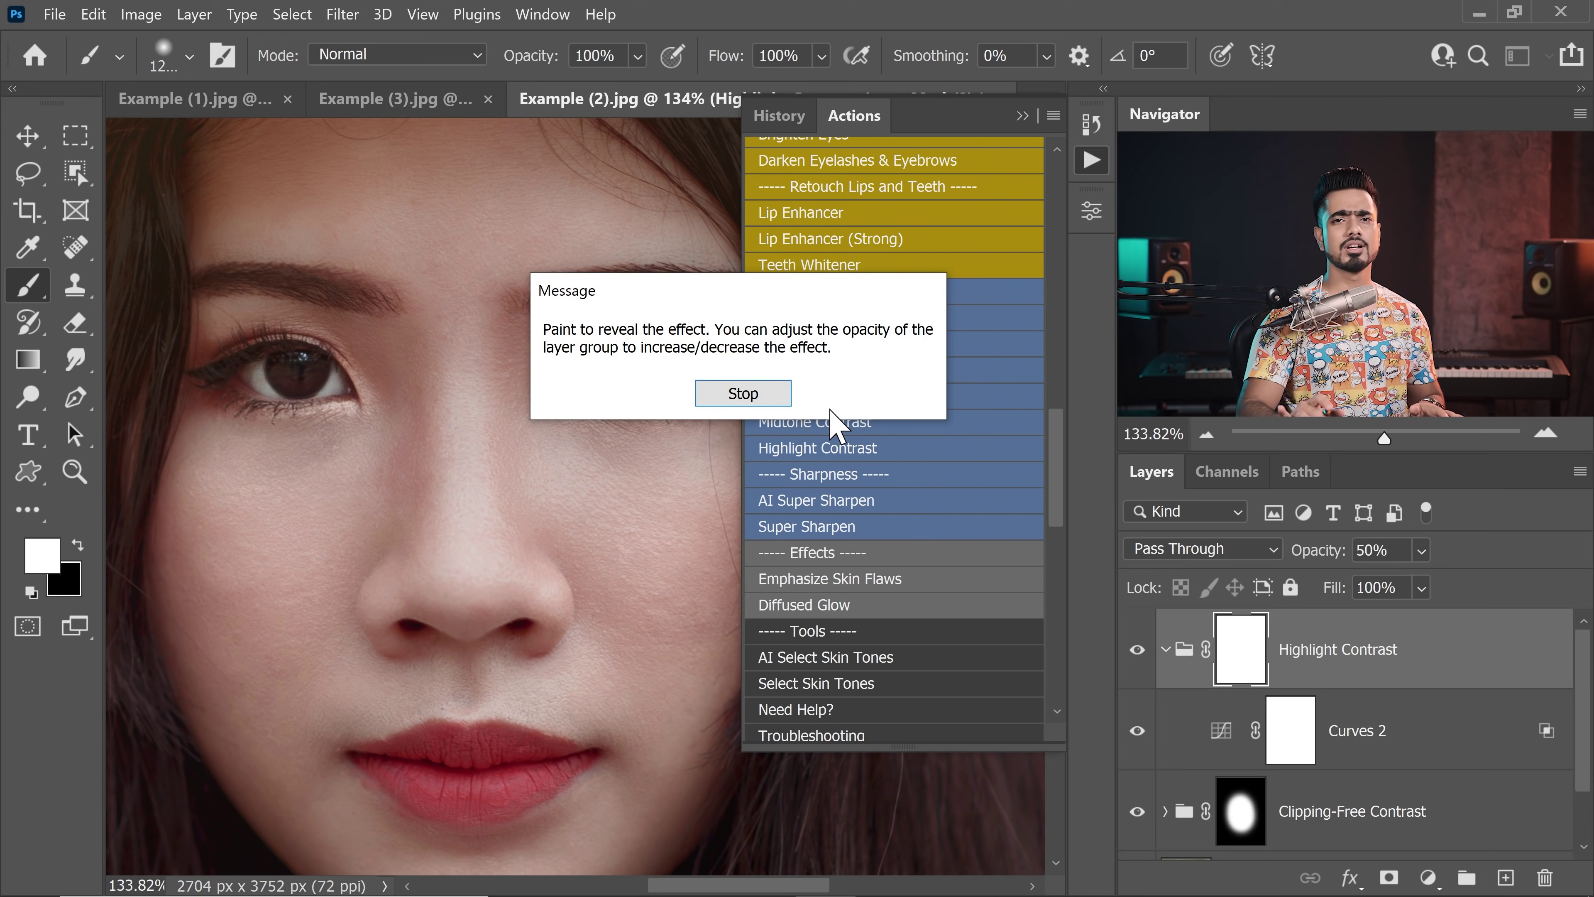
pyautogui.click(773, 394)
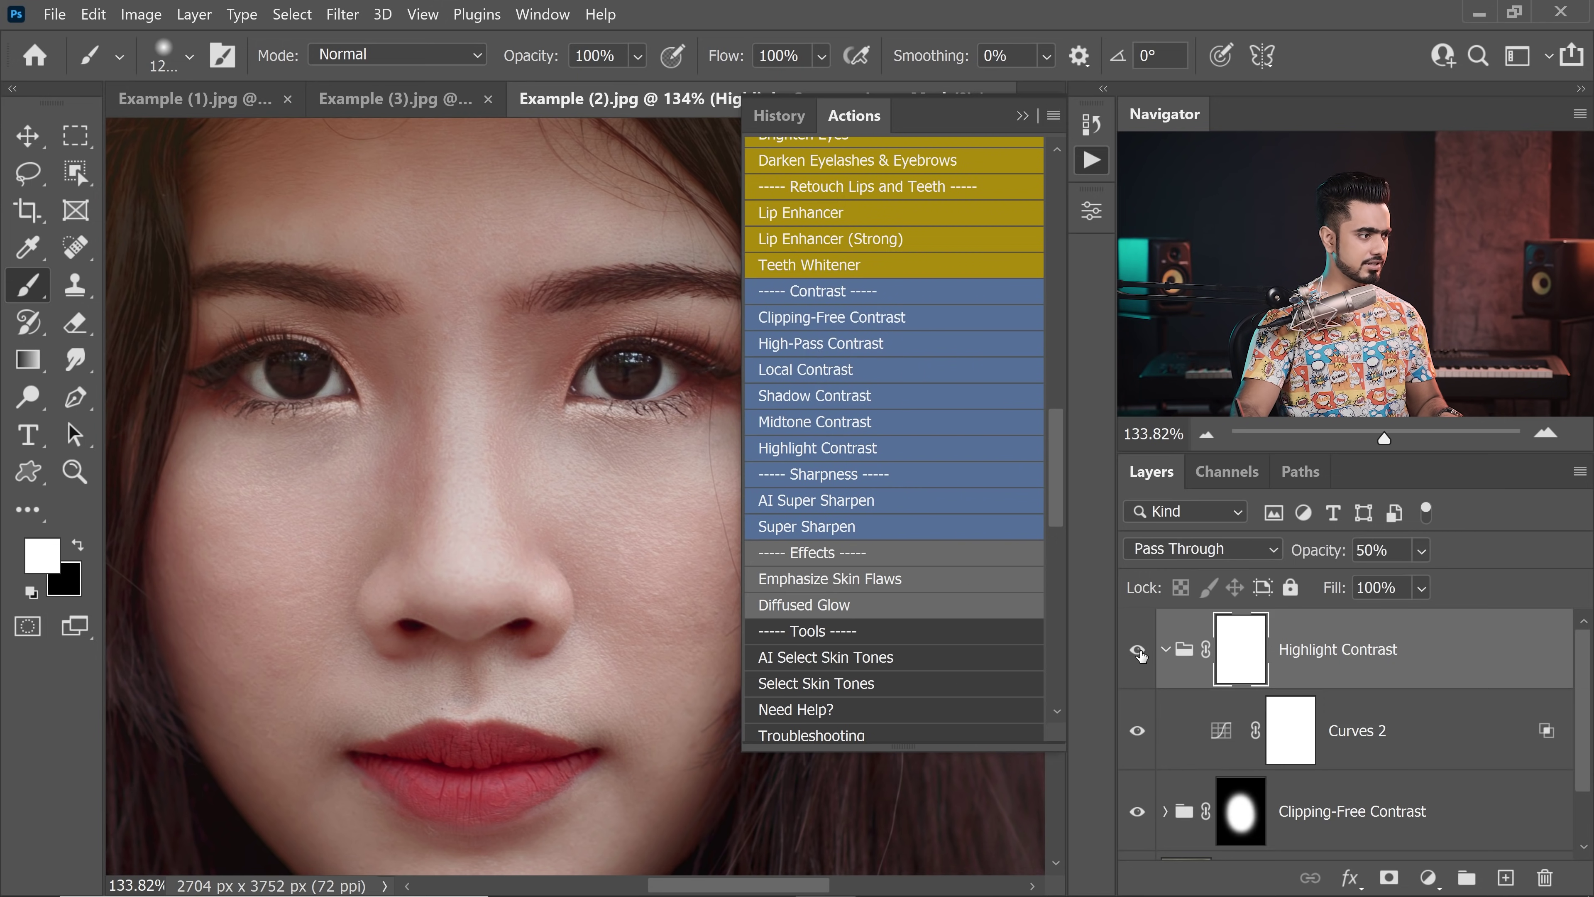
pyautogui.click(1165, 648)
pyautogui.click(1165, 649)
pyautogui.click(1175, 706)
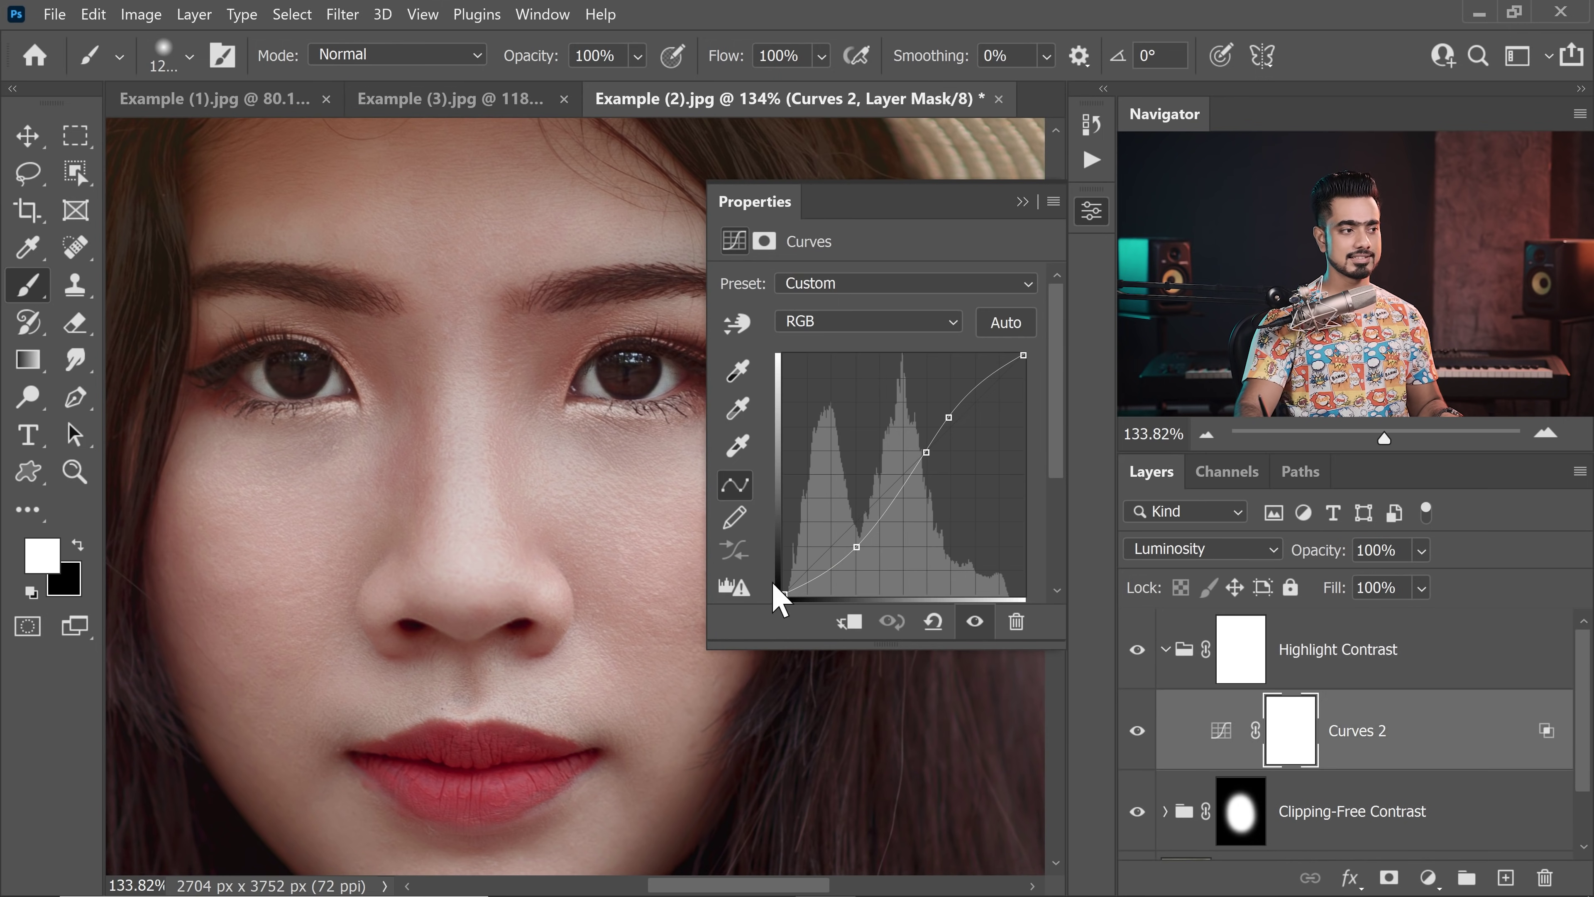
pyautogui.click(1497, 730)
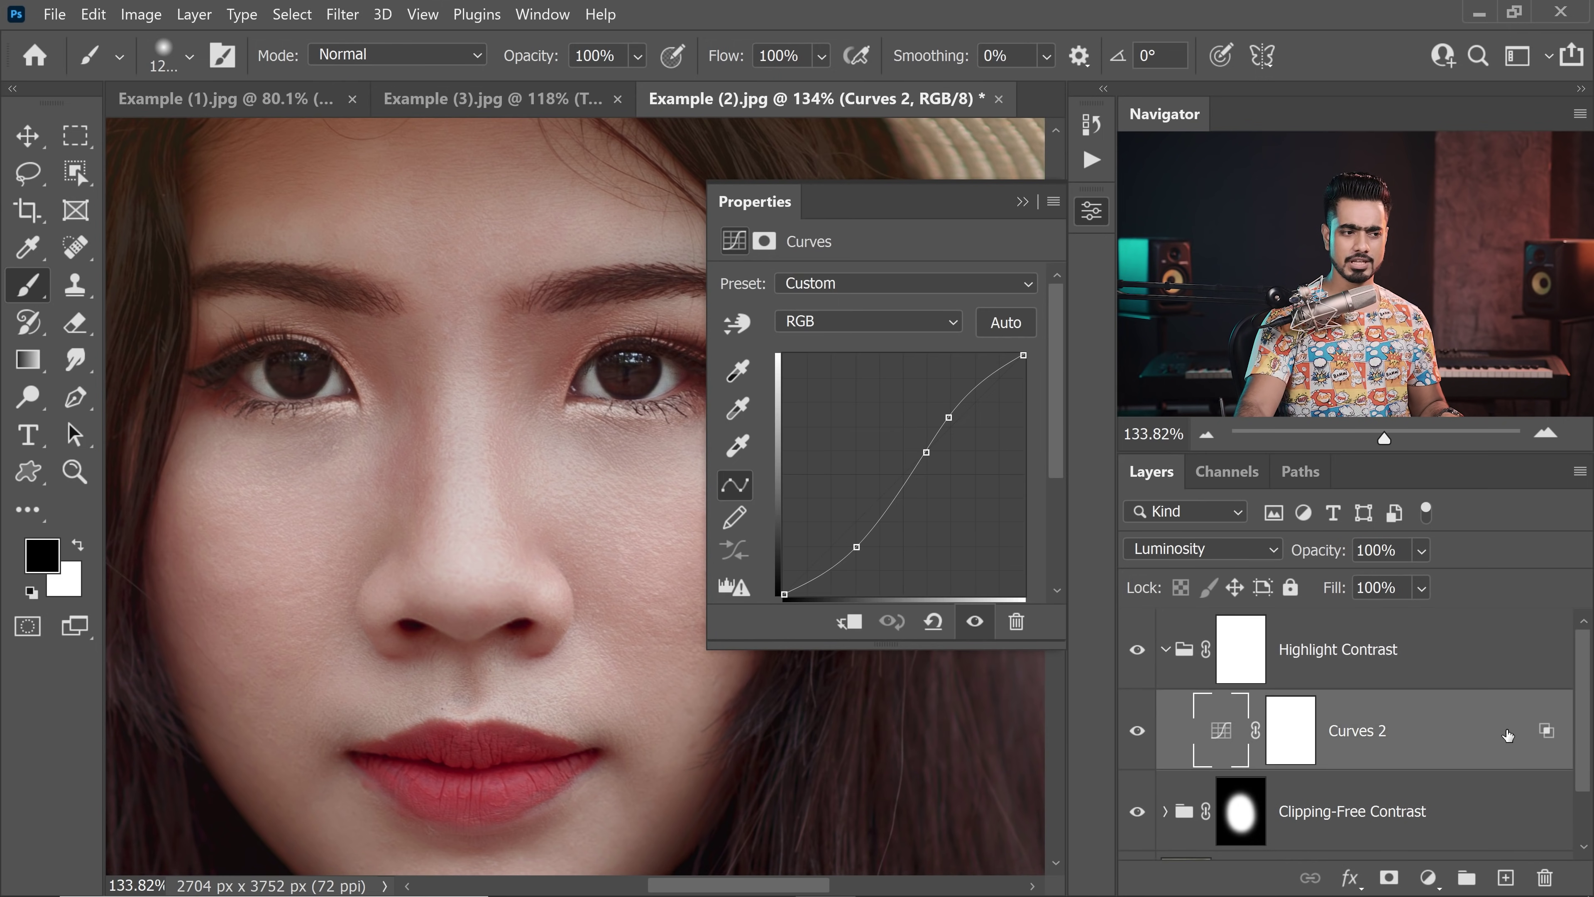
# - Set Curves 2's Underlying Layer black range to 0, then split it to 0/10
pyautogui.doubleClick(1511, 736)
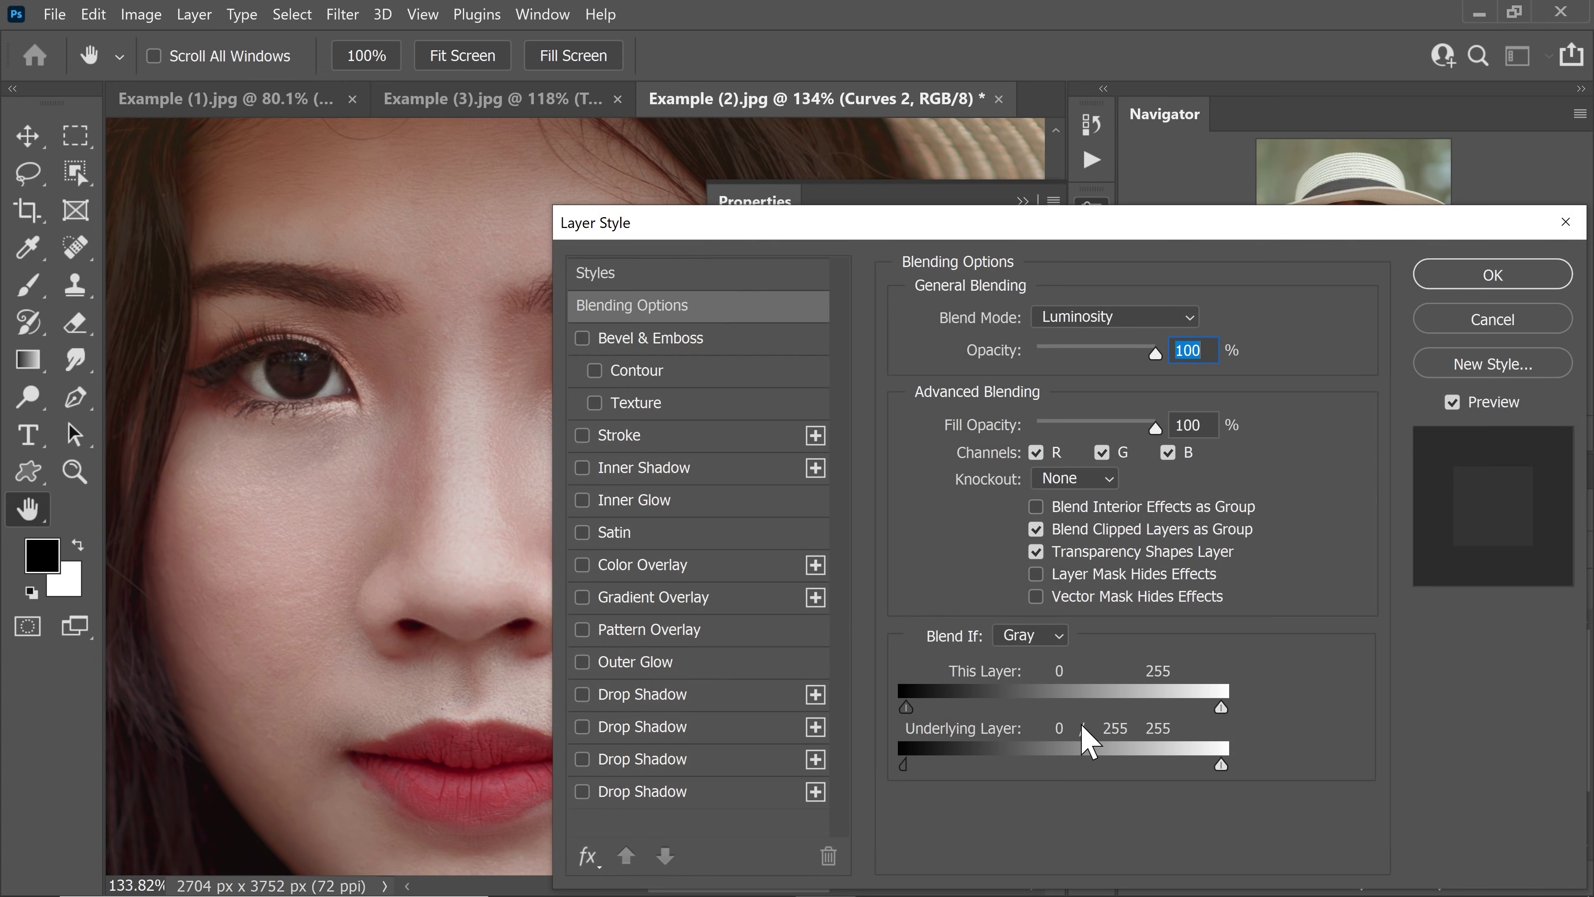
pyautogui.moveTo(640, 226); pyautogui.dragTo(594, 132)
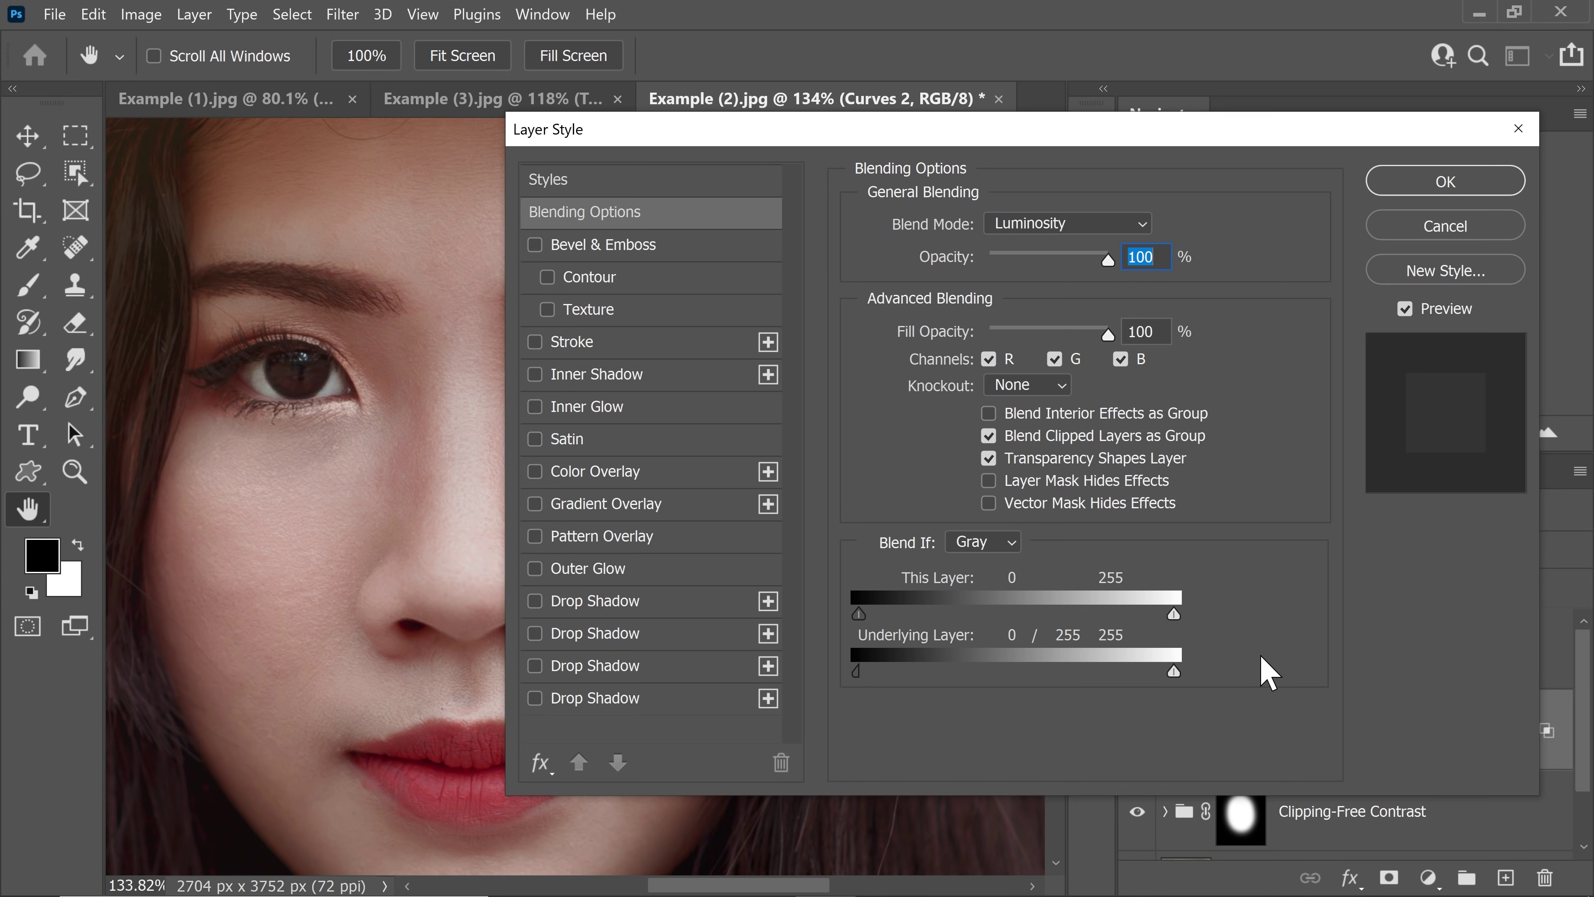
pyautogui.moveTo(859, 671); pyautogui.dragTo(828, 667)
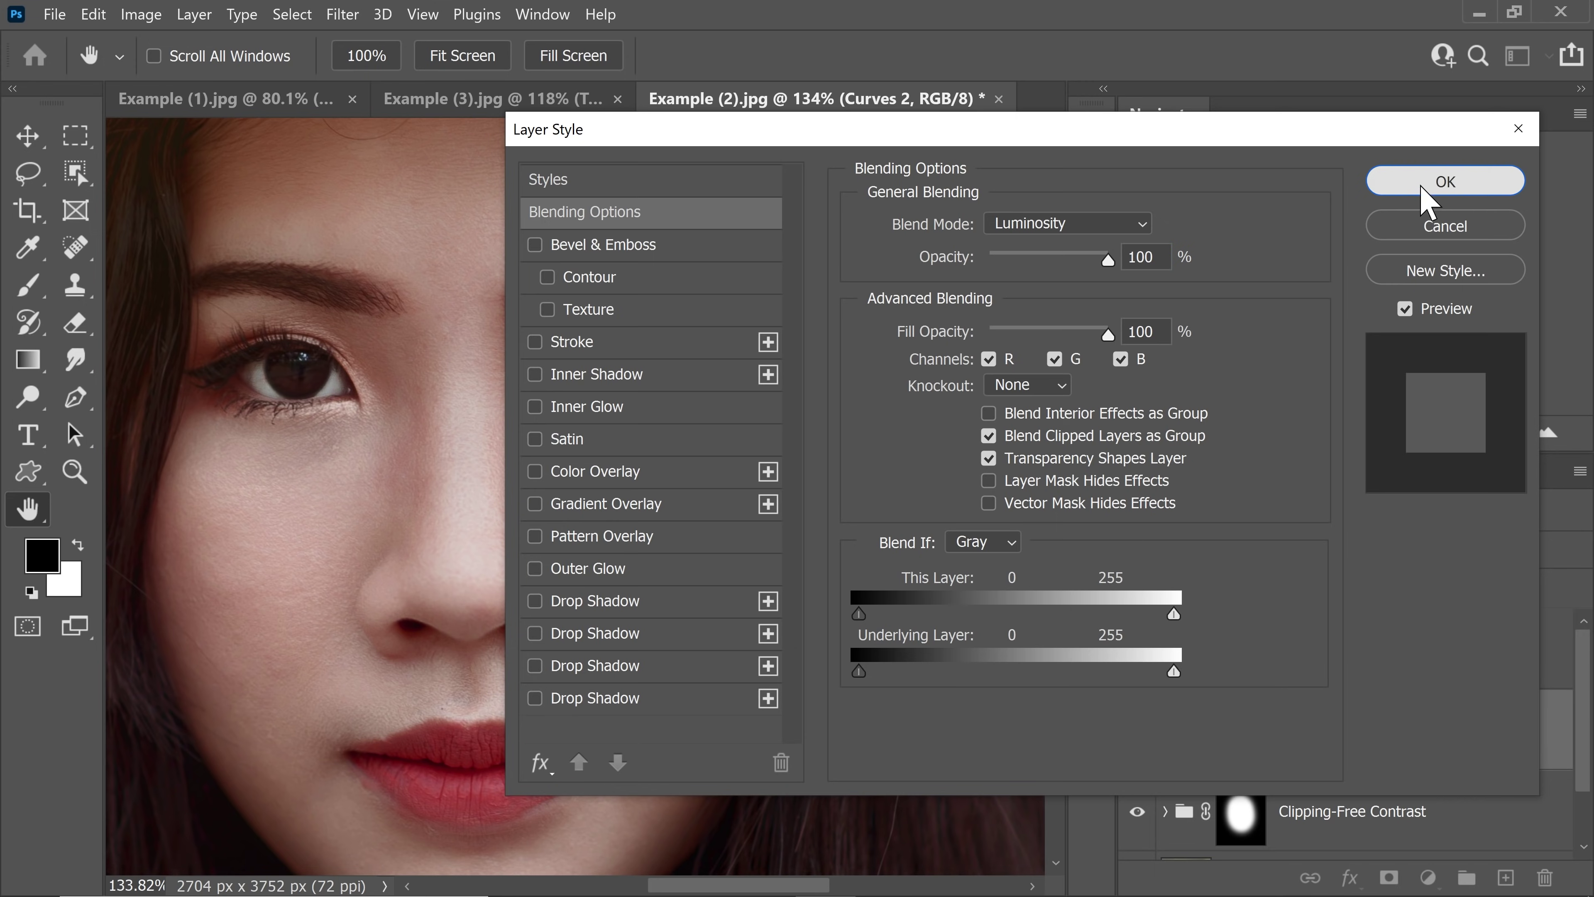
pyautogui.click(1435, 188)
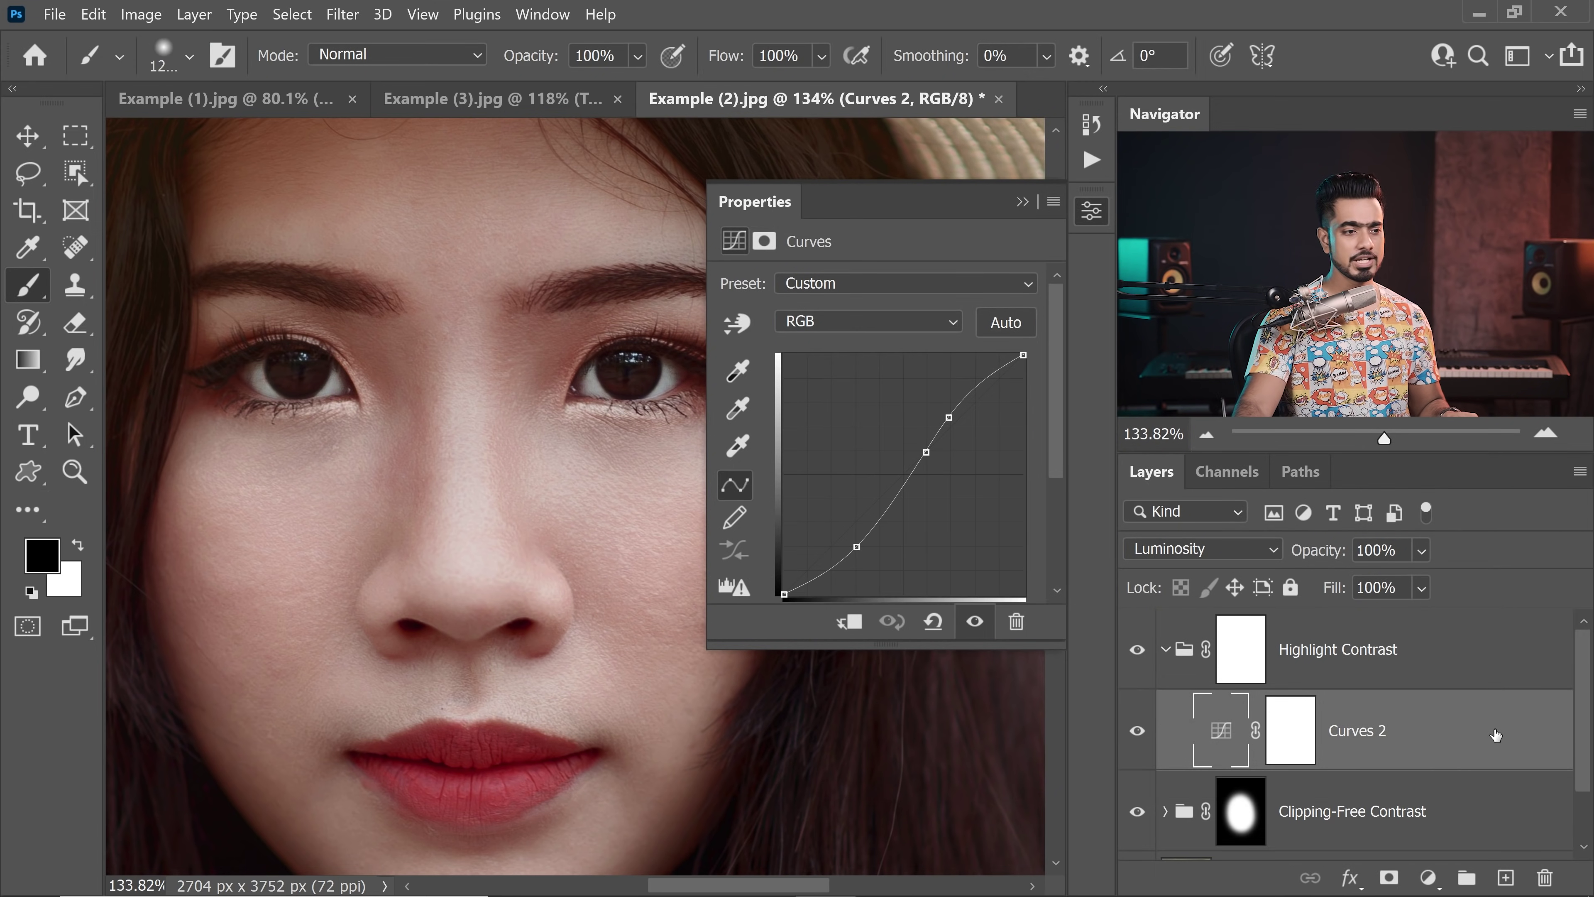
pyautogui.doubleClick(1510, 747)
pyautogui.moveTo(859, 672); pyautogui.dragTo(1228, 666)
pyautogui.click(1444, 180)
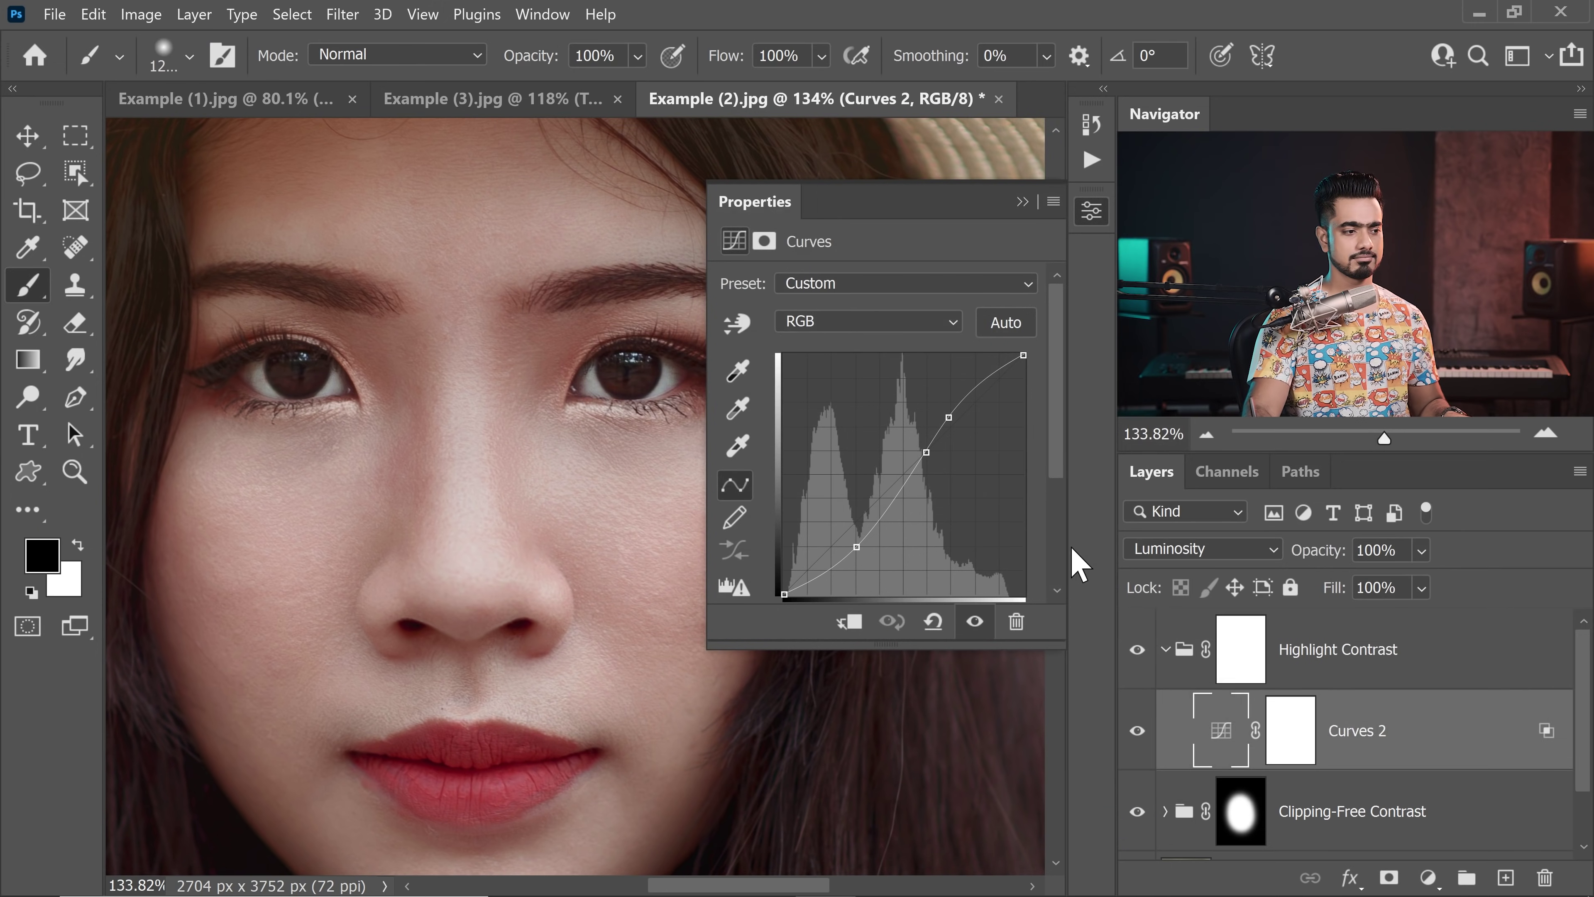
pyautogui.click(1185, 650)
pyautogui.click(1164, 650)
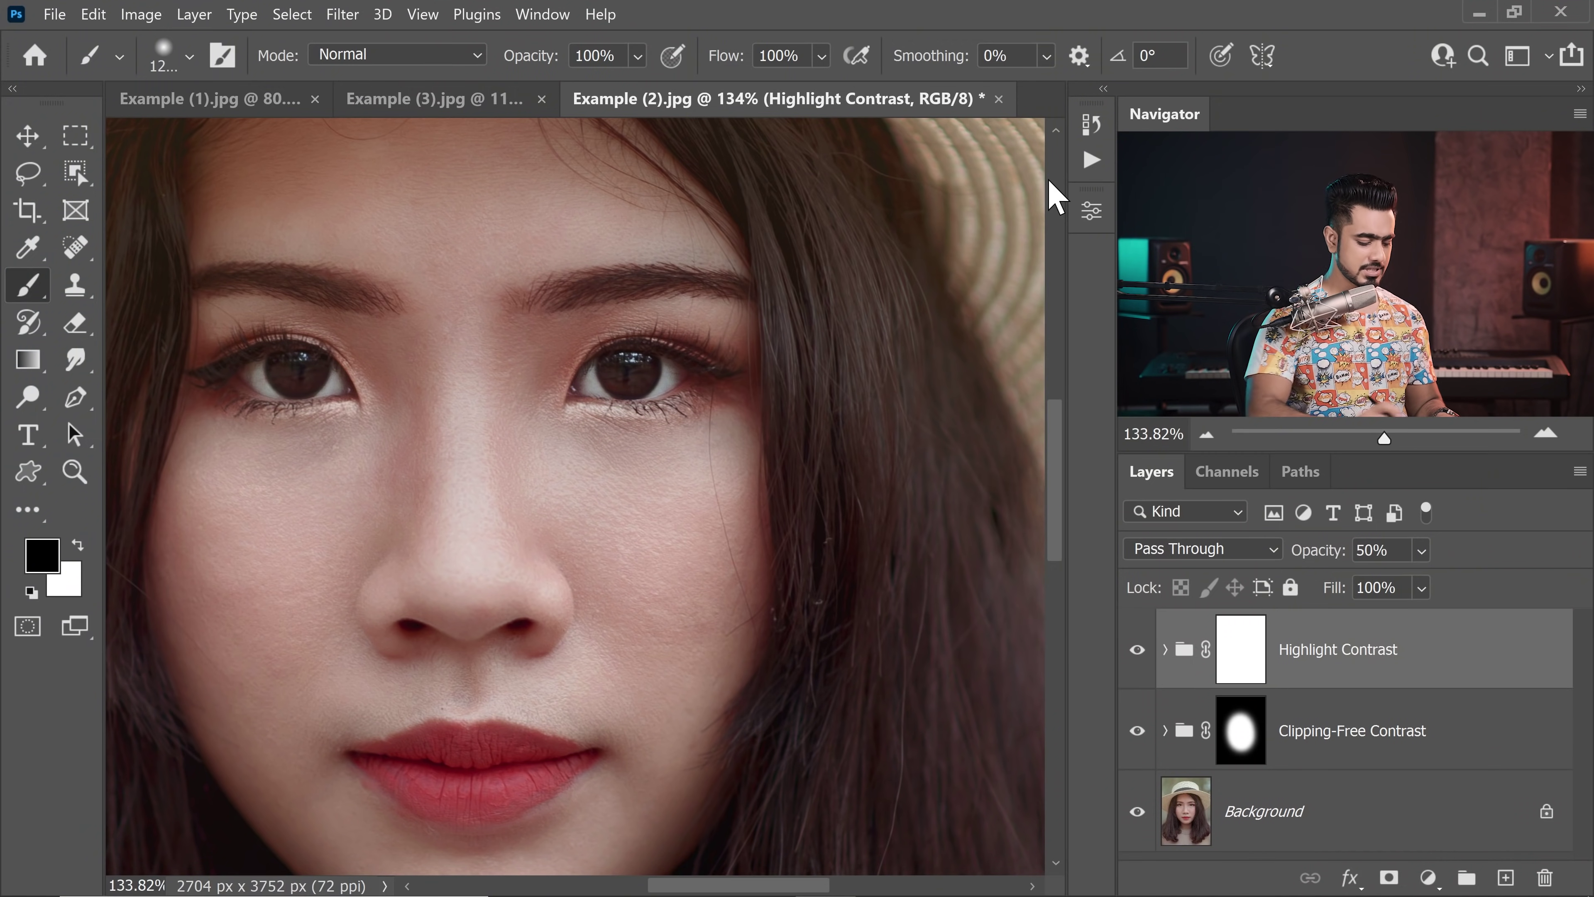
# - Run AI Select Skin Tones on the straw-hat portrait and accept the detected skin area
pyautogui.hotkey('ctrl', '-')
pyautogui.hotkey('ctrl', '-')
pyautogui.hotkey('ctrl', '-')
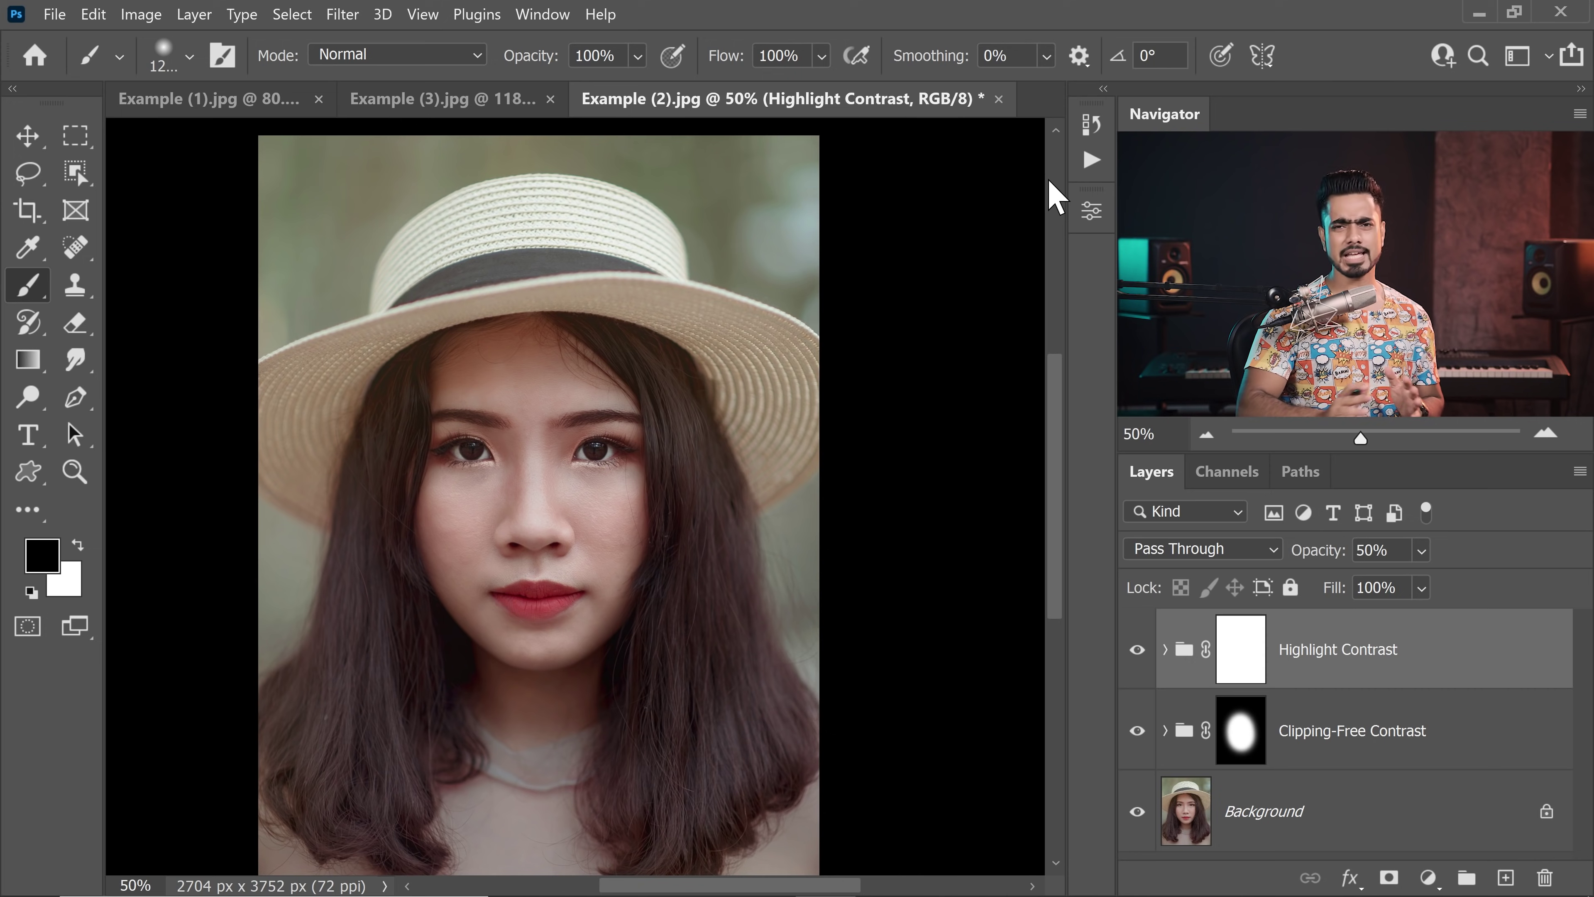
pyautogui.click(1096, 169)
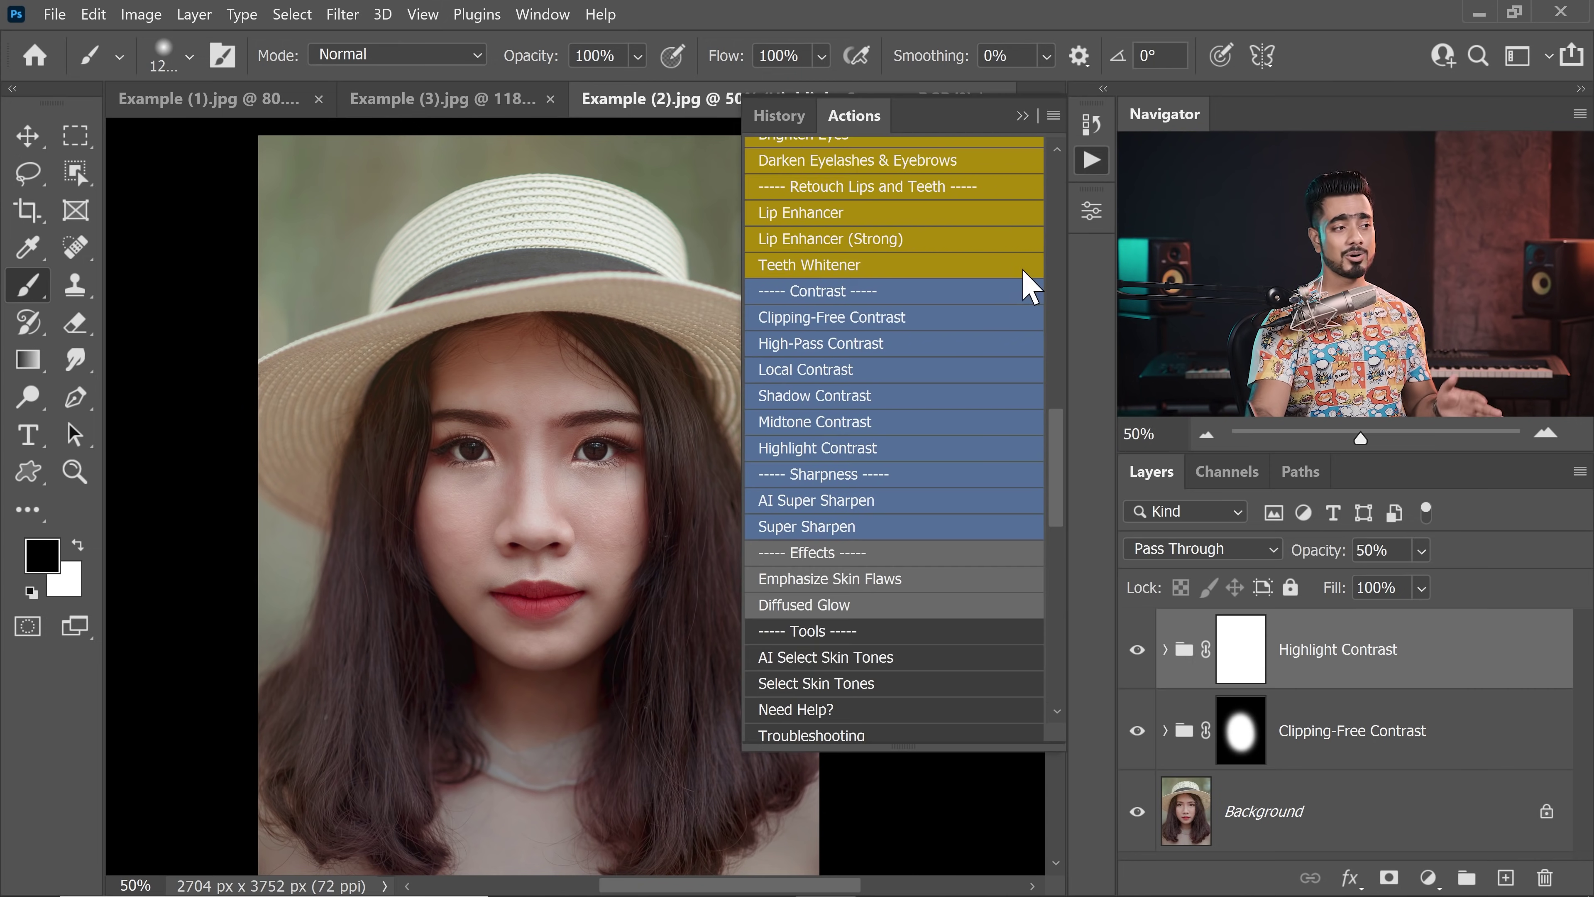
pyautogui.moveTo(1057, 479); pyautogui.dragTo(1057, 506)
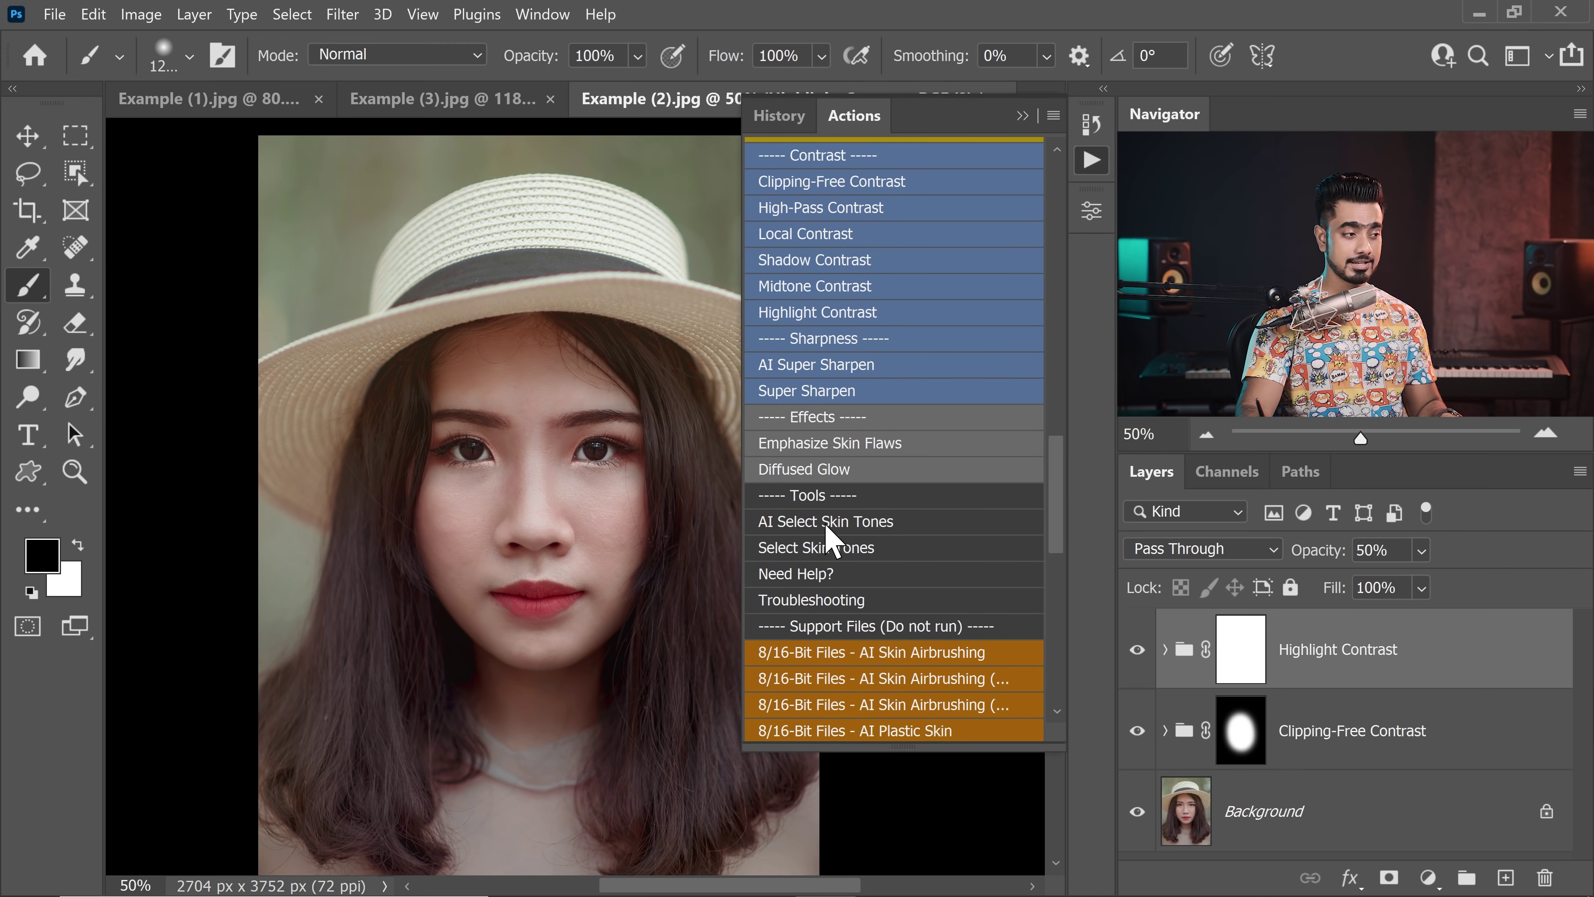
pyautogui.click(827, 547)
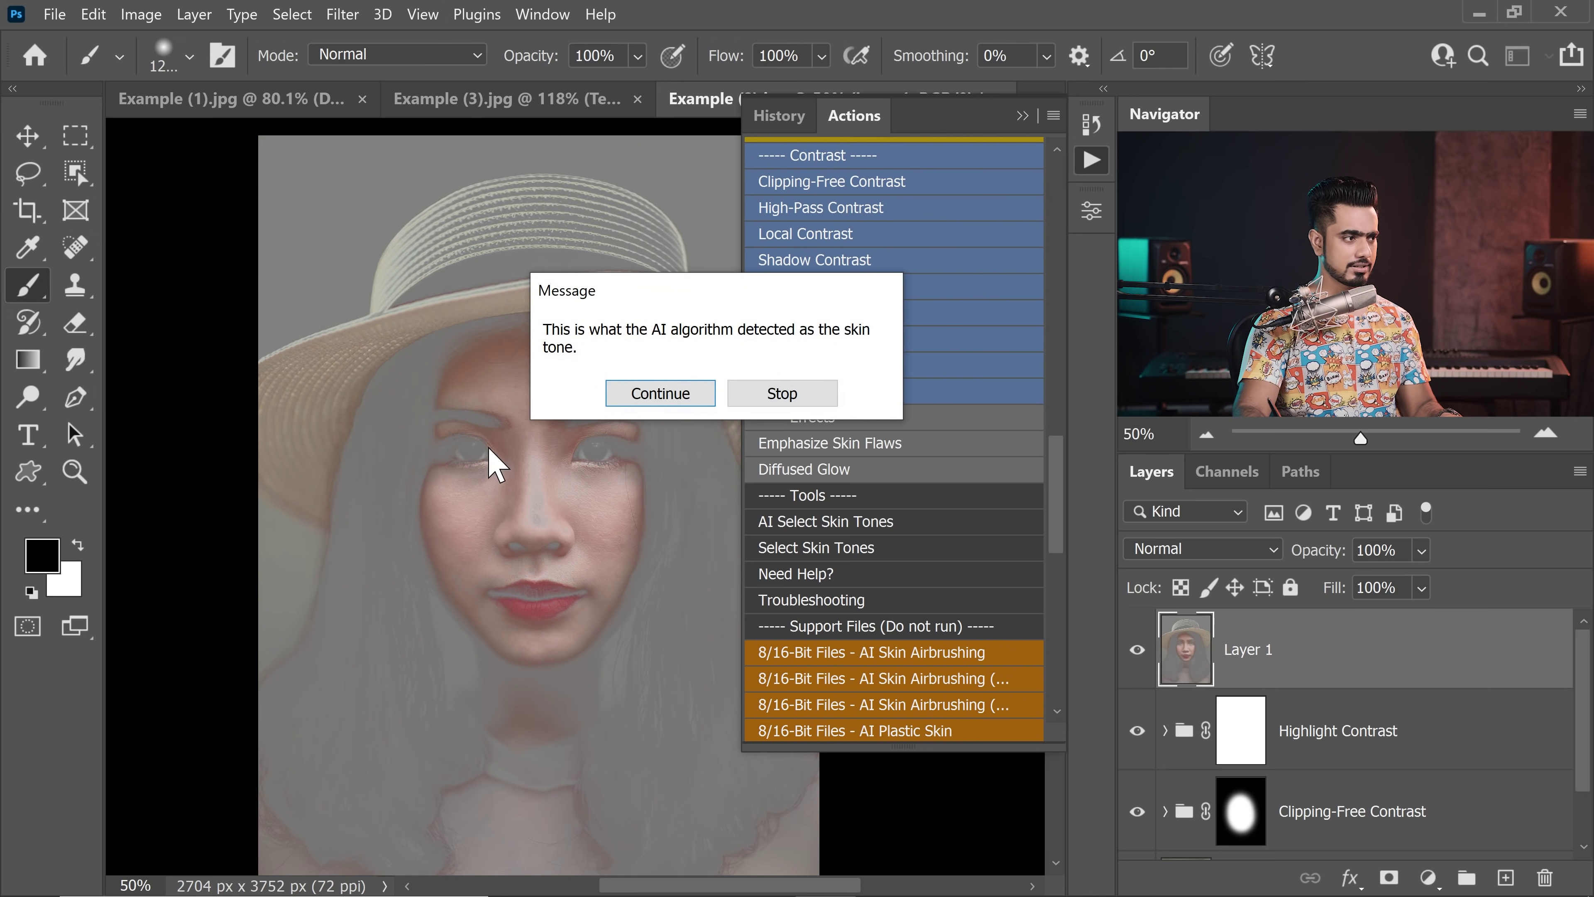
pyautogui.moveTo(638, 298); pyautogui.dragTo(598, 312)
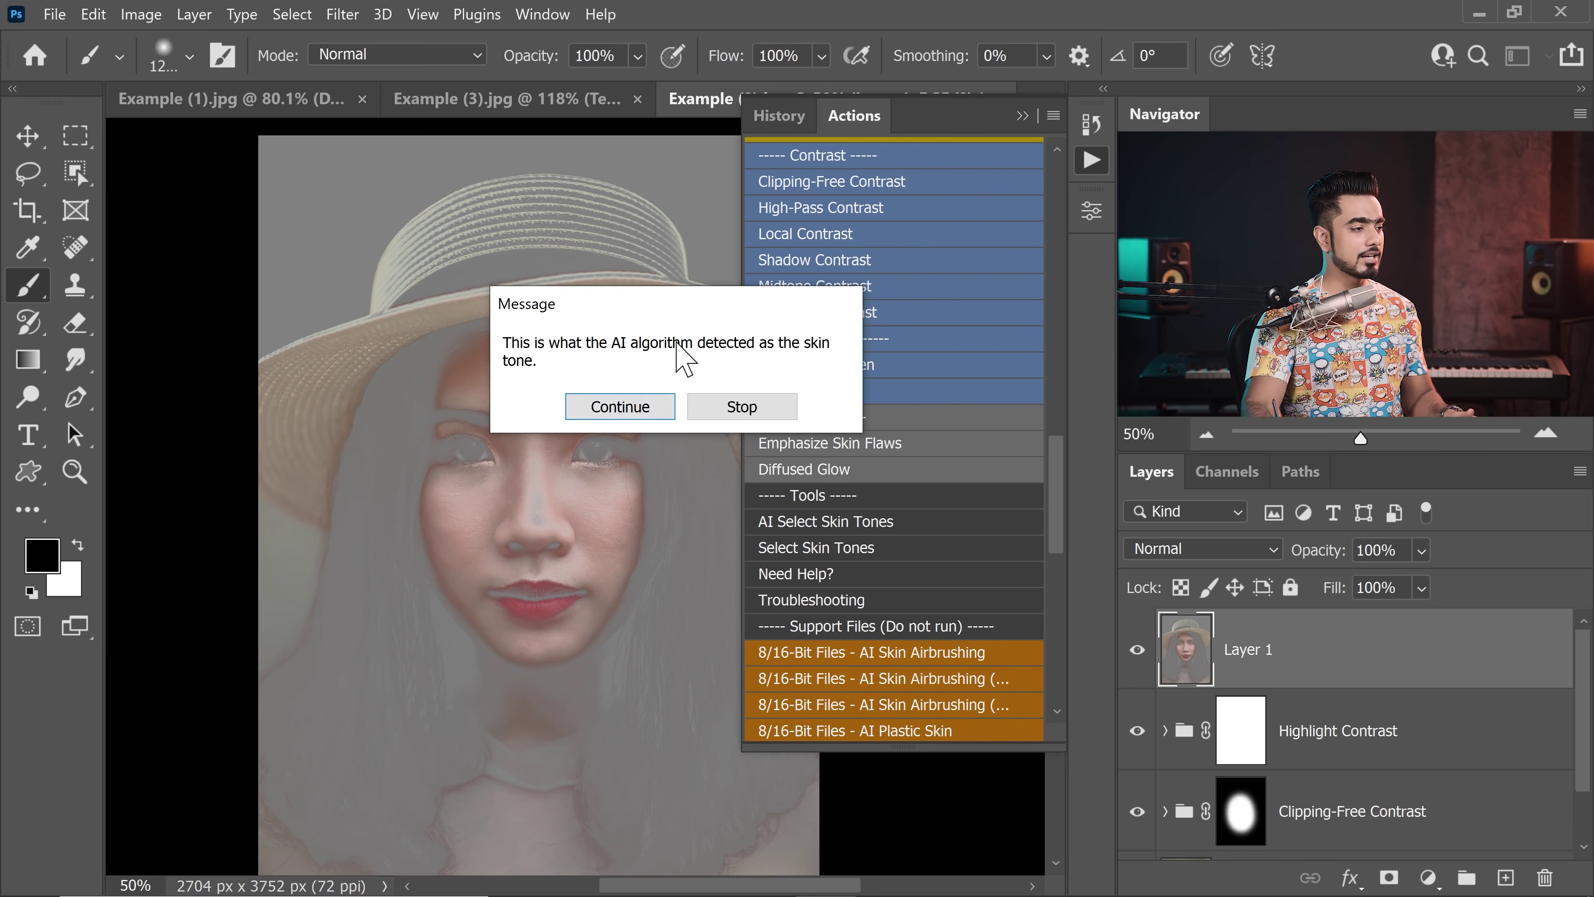
pyautogui.click(633, 409)
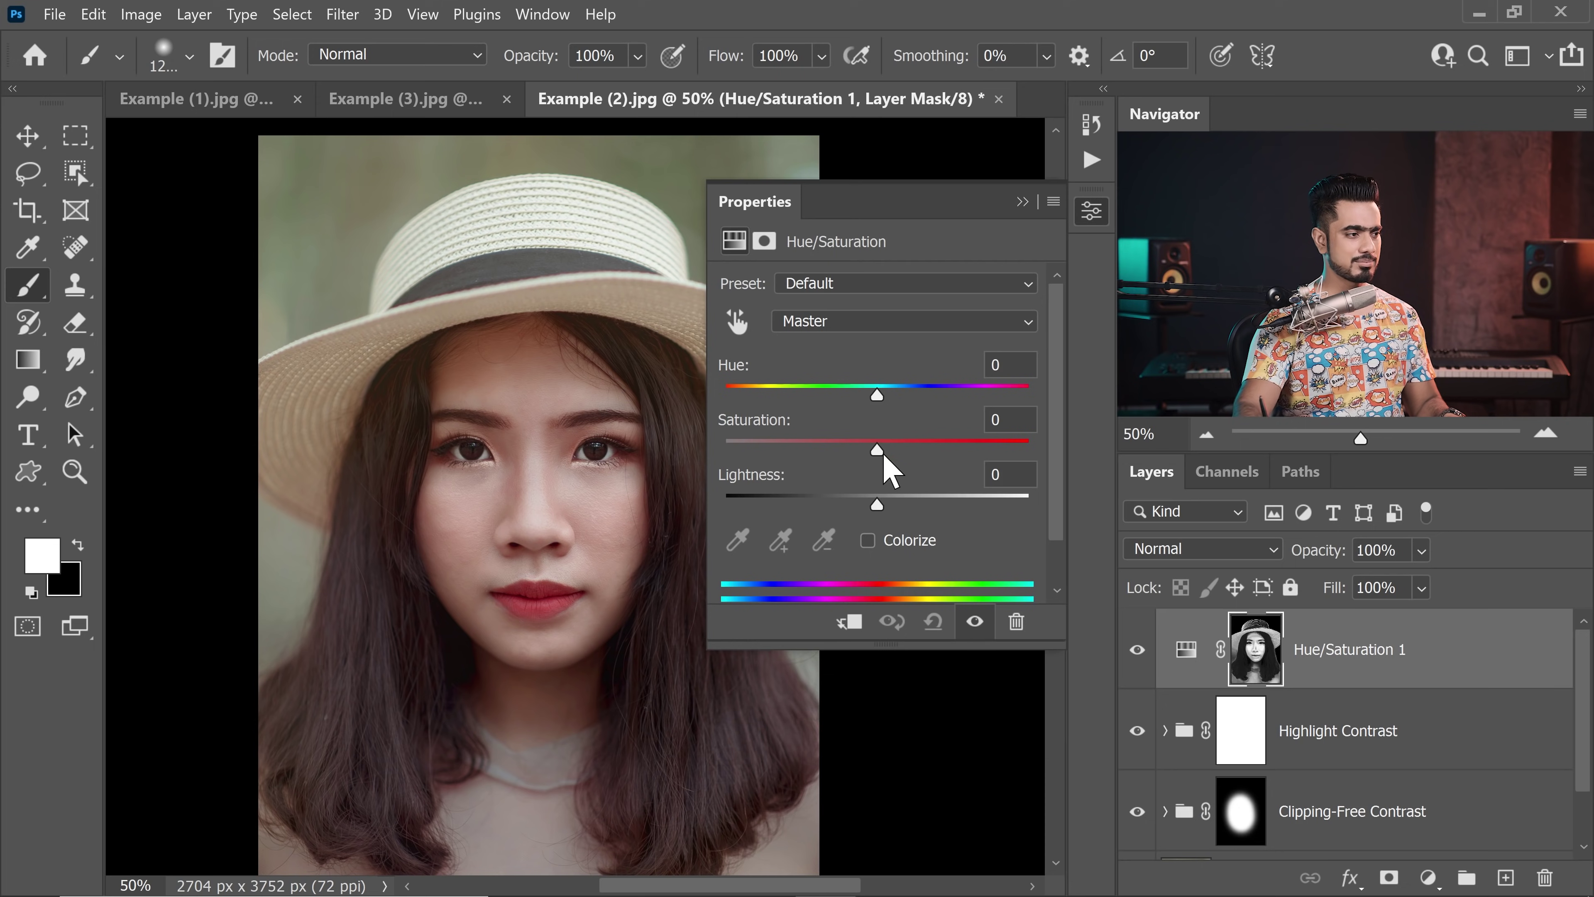
# - Lower the skin-tone saturation, view the mask alone, then delete Hue/Saturation 1
pyautogui.moveTo(877, 450); pyautogui.dragTo(874, 410)
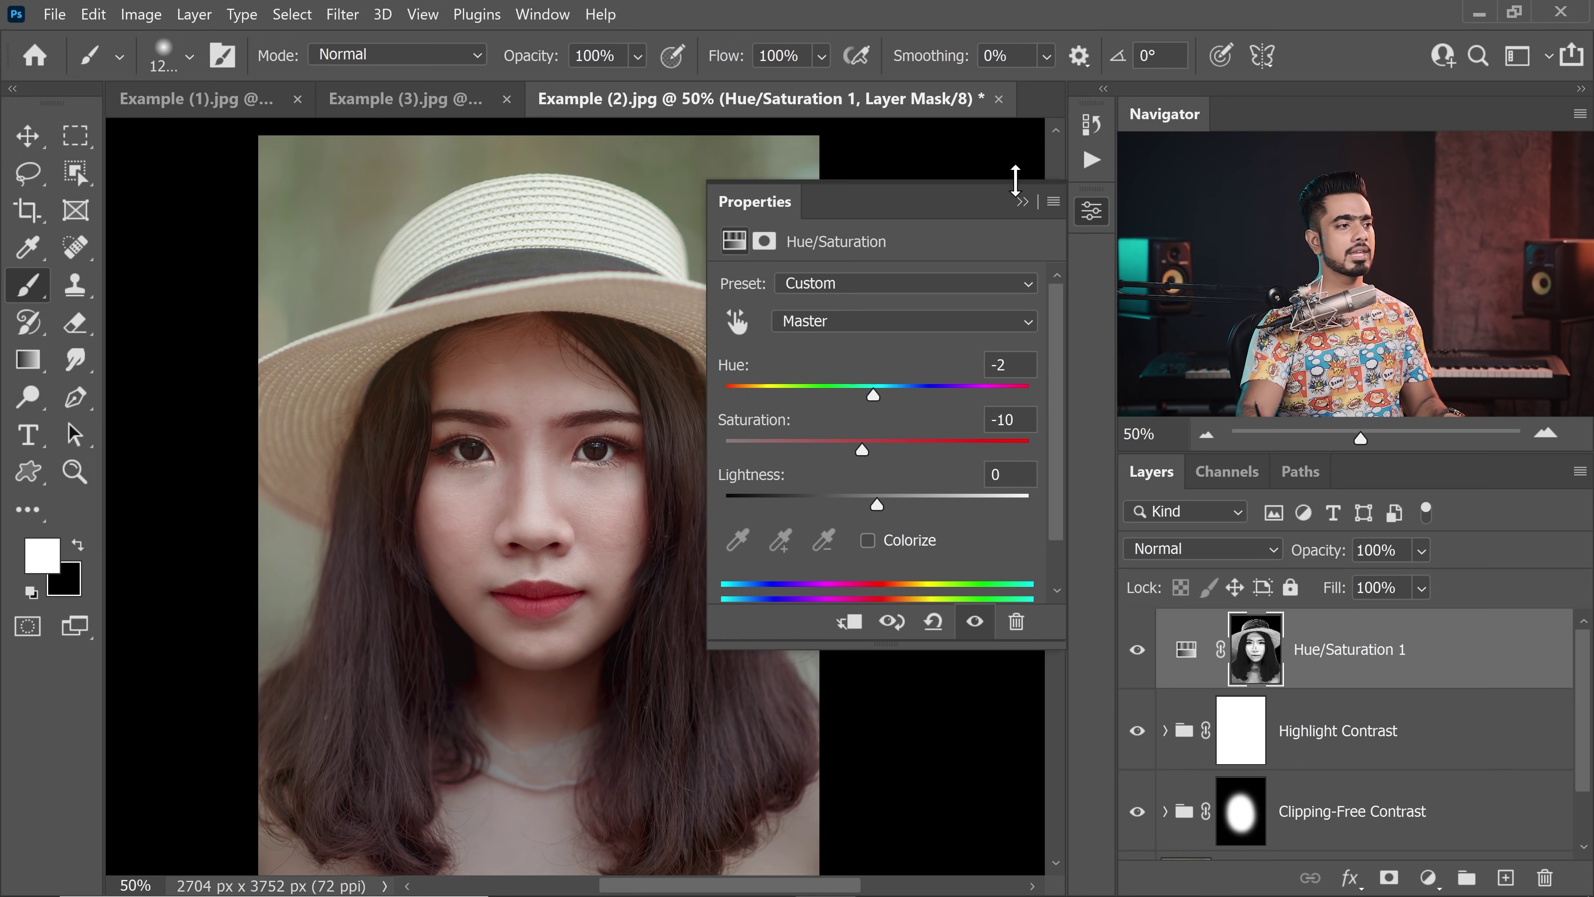
pyautogui.click(1022, 201)
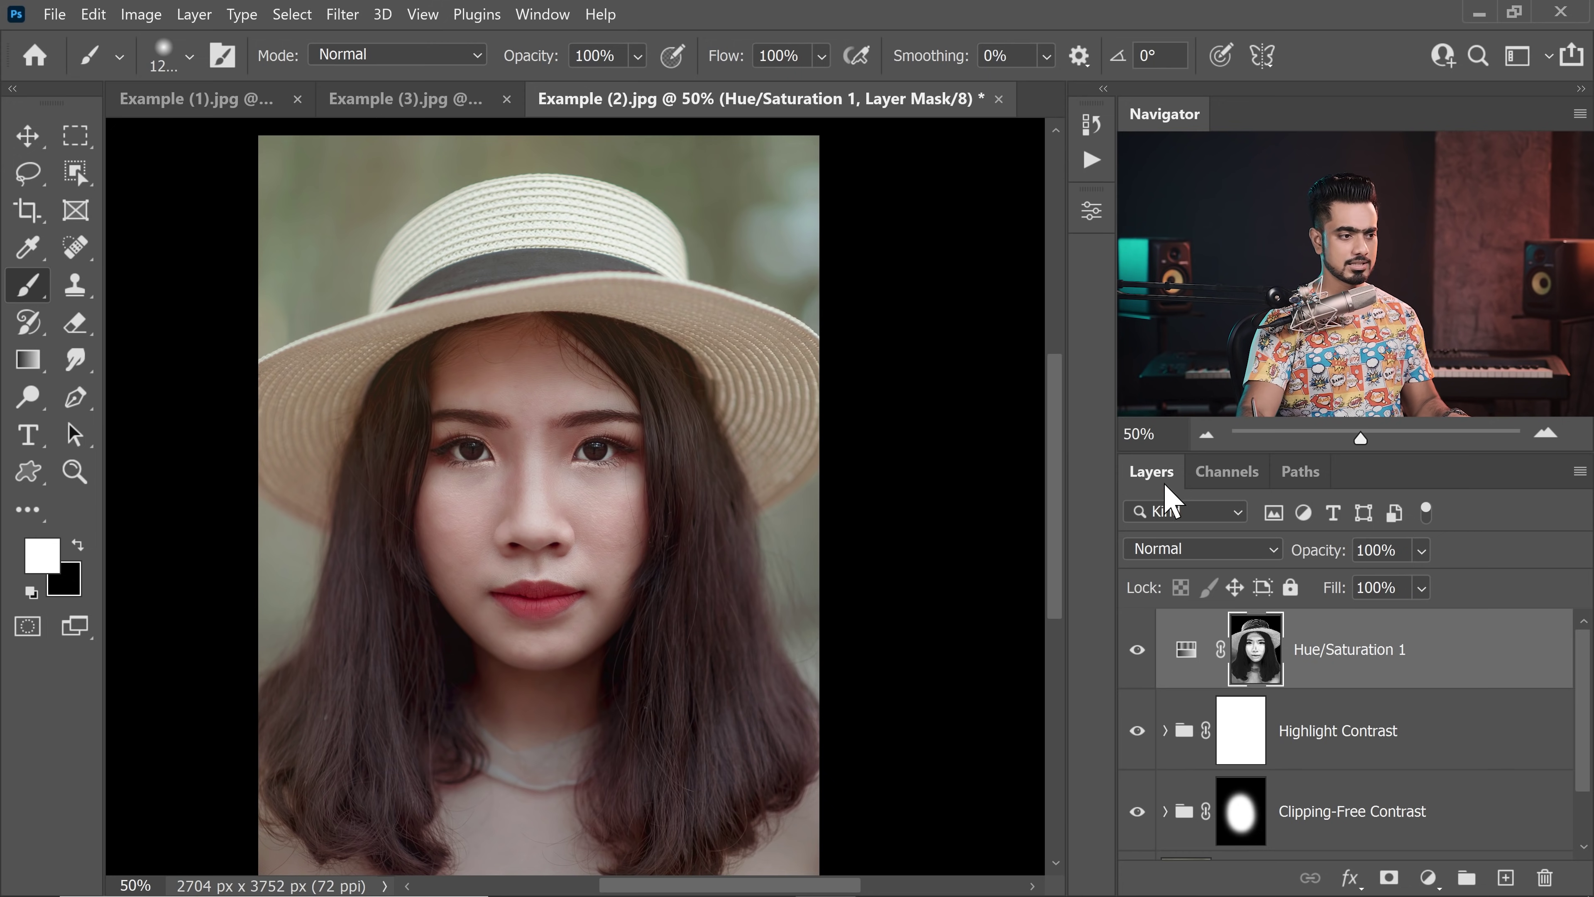
pyautogui.keyDown('alt'); pyautogui.click(1255, 653); pyautogui.keyUp('alt')
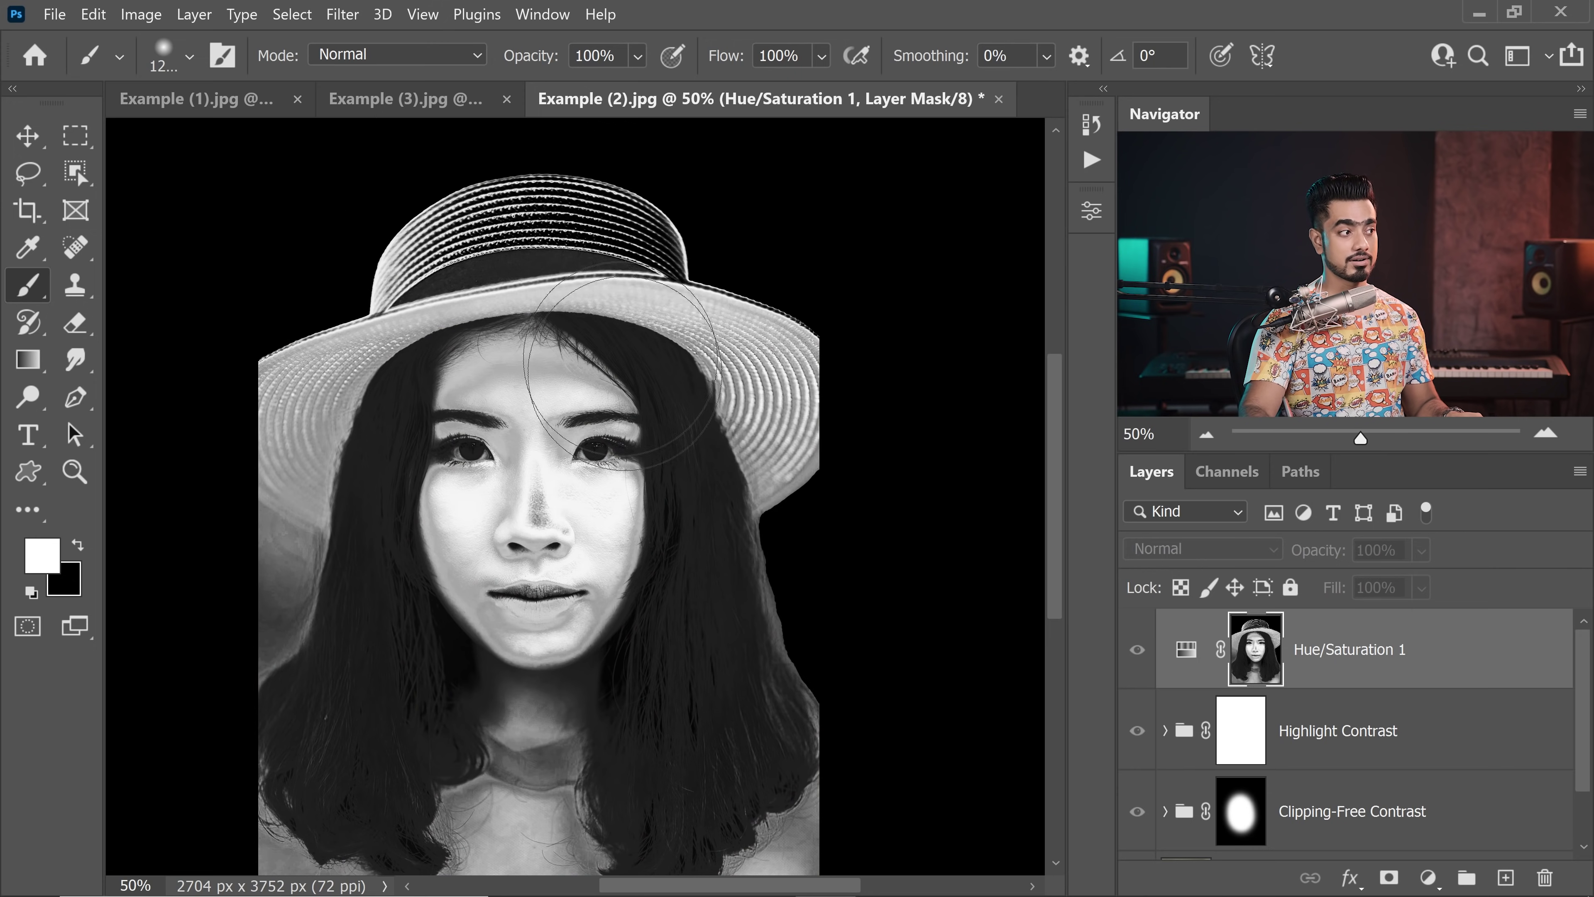
pyautogui.moveTo(1410, 659); pyautogui.dragTo(1545, 878)
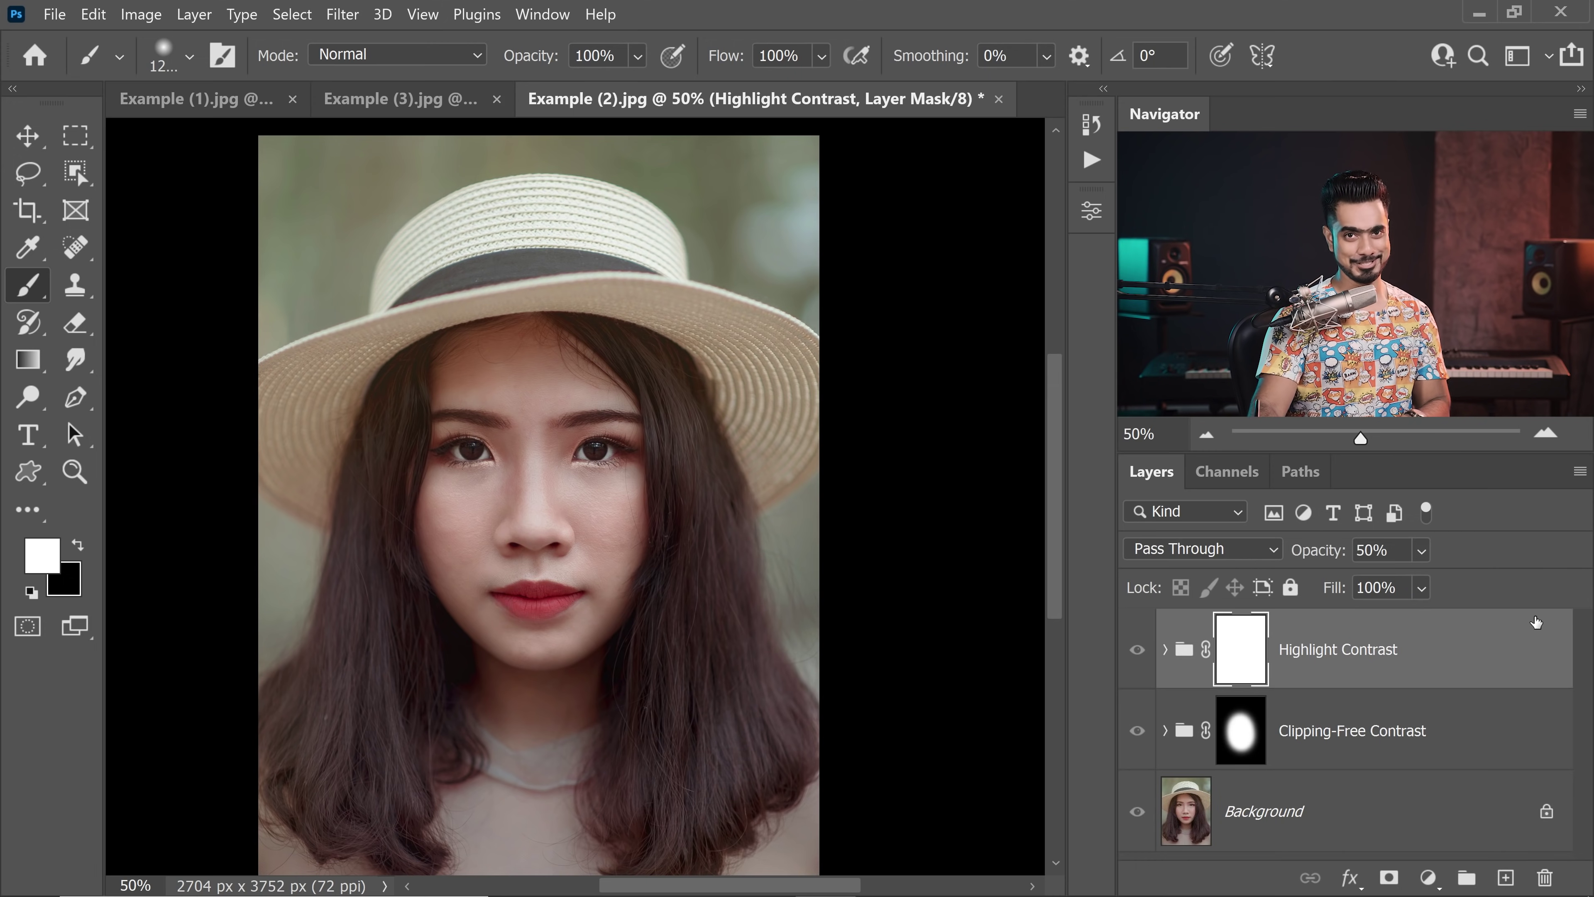
# - Turn off Button Mode, expand AI Skin Airbrushing, and widen the Actions list
pyautogui.click(1091, 160)
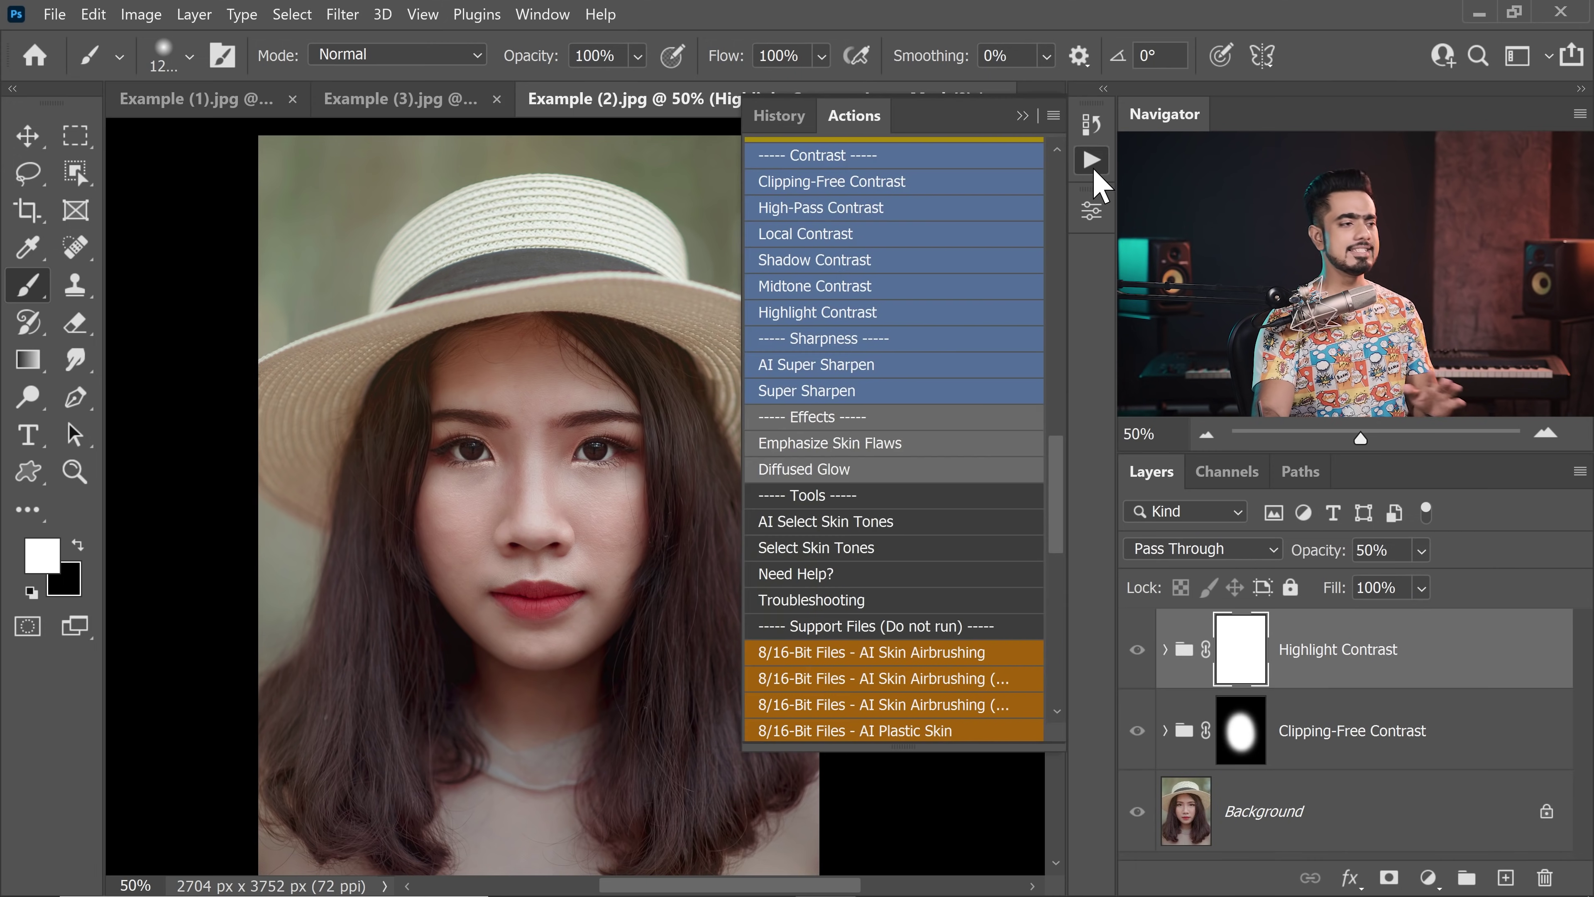
pyautogui.scroll(5, 1057, 456)
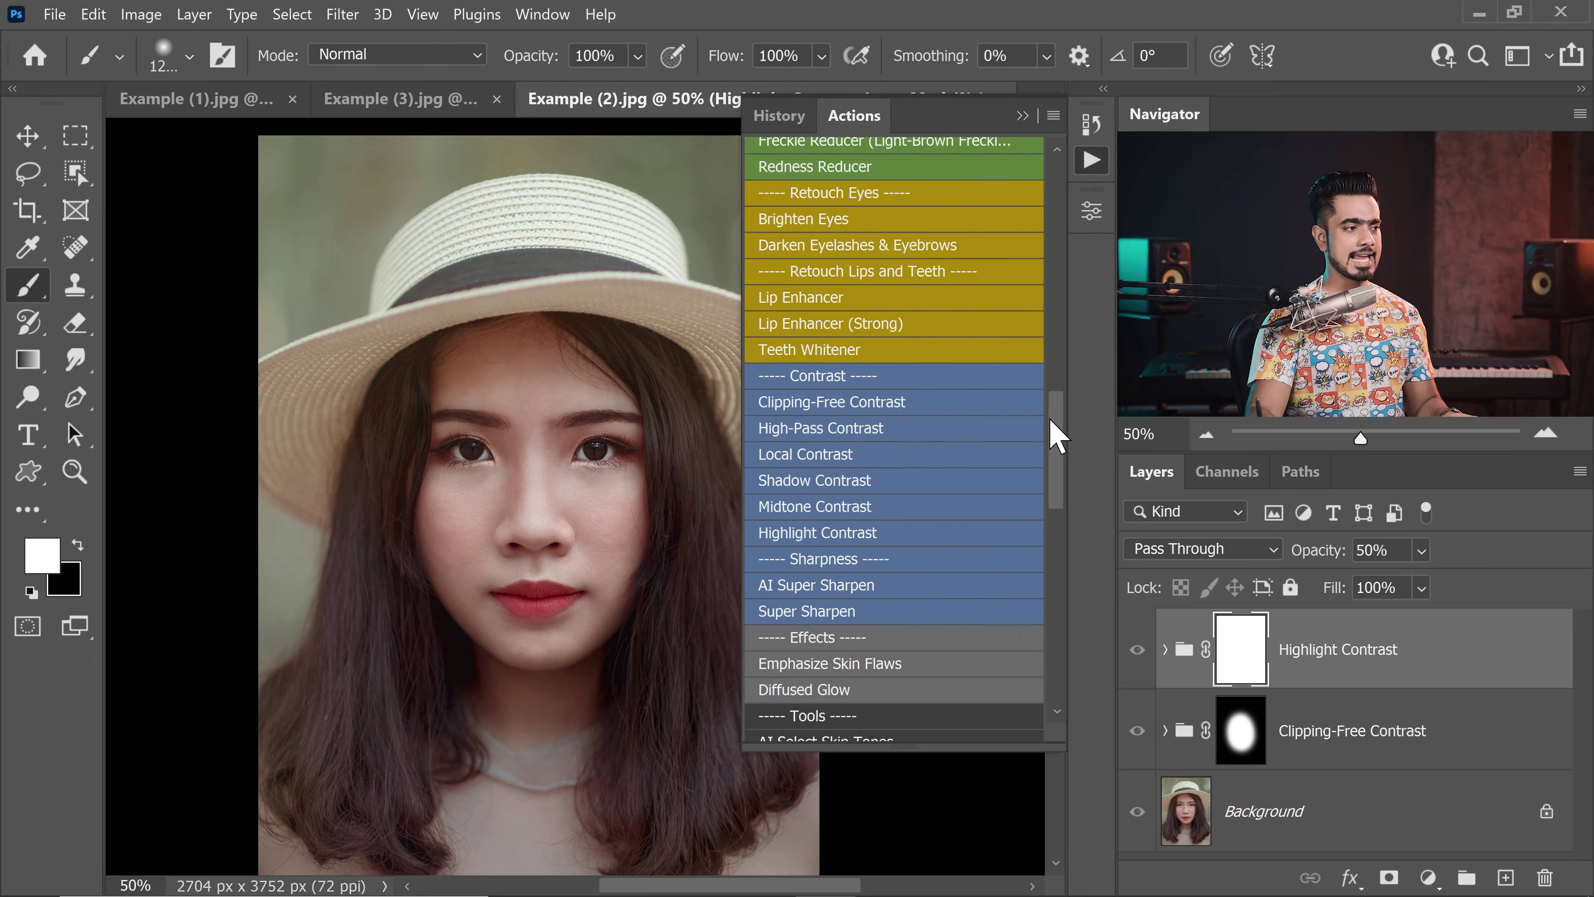
pyautogui.click(1053, 115)
pyautogui.click(1070, 128)
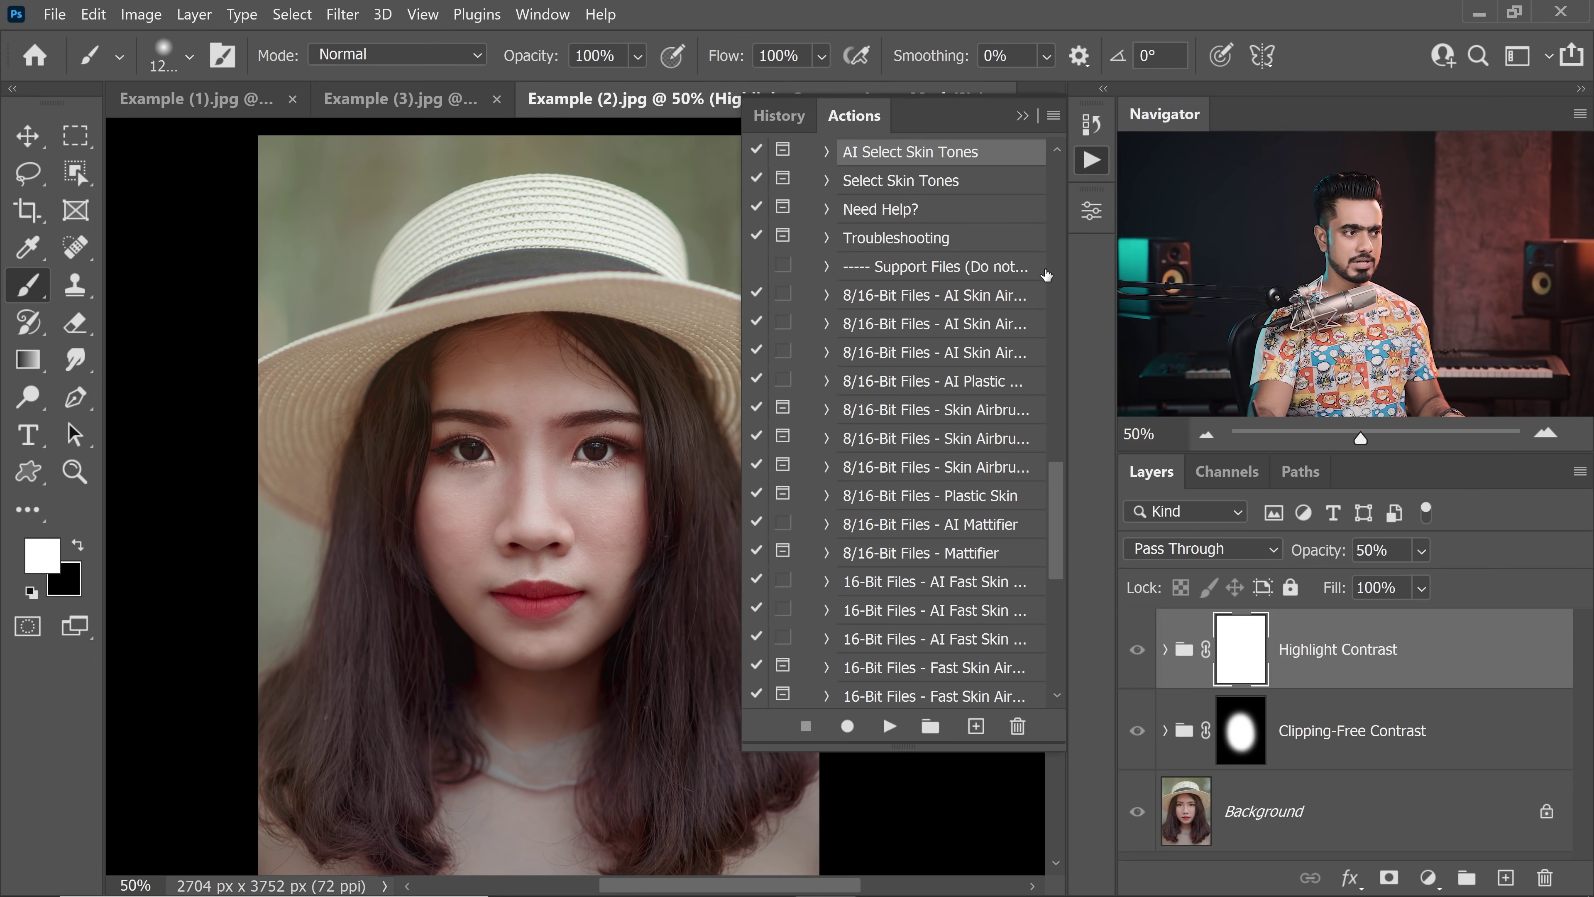
pyautogui.moveTo(1058, 507)
pyautogui.mouseDown()
pyautogui.moveTo(1039, 381)
pyautogui.moveTo(1063, 269)
pyautogui.mouseUp()
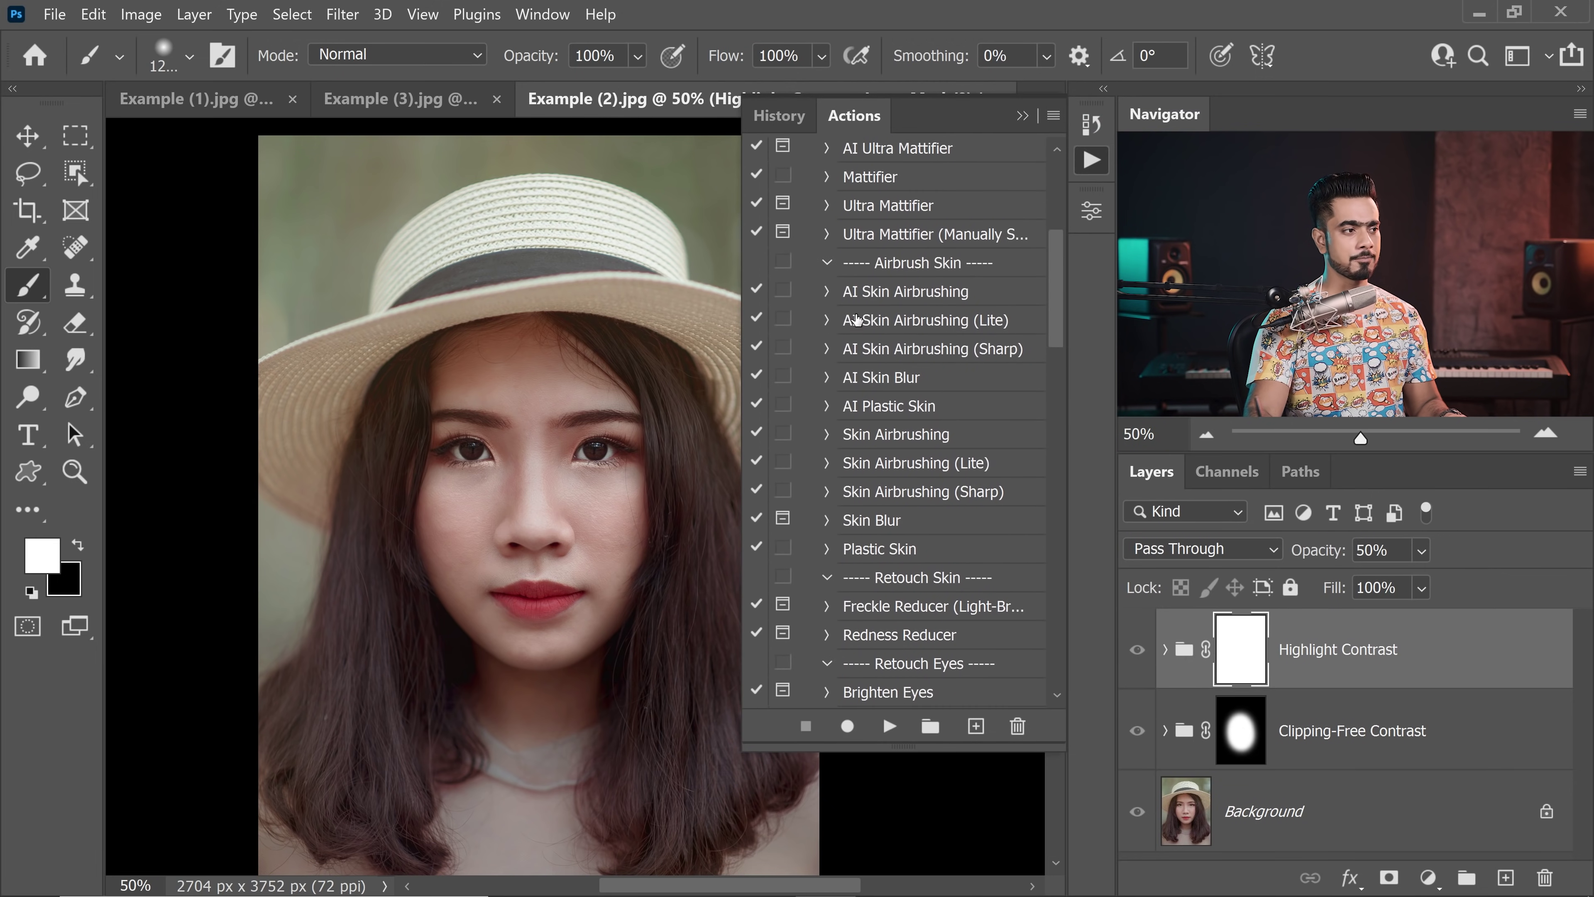
pyautogui.click(827, 292)
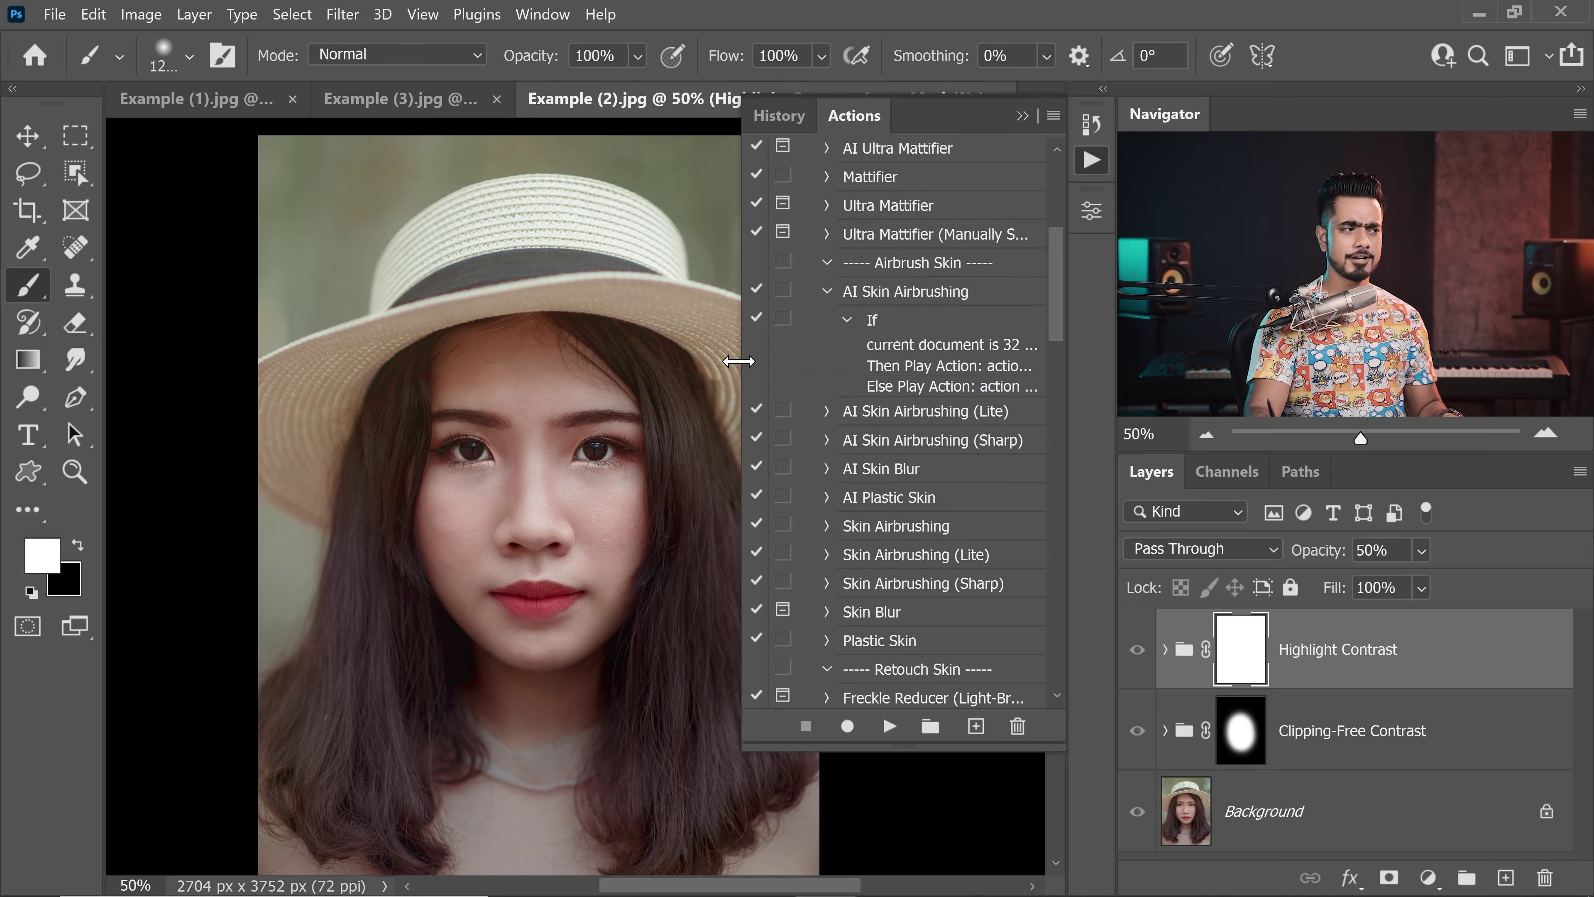
pyautogui.moveTo(742, 361); pyautogui.dragTo(430, 359)
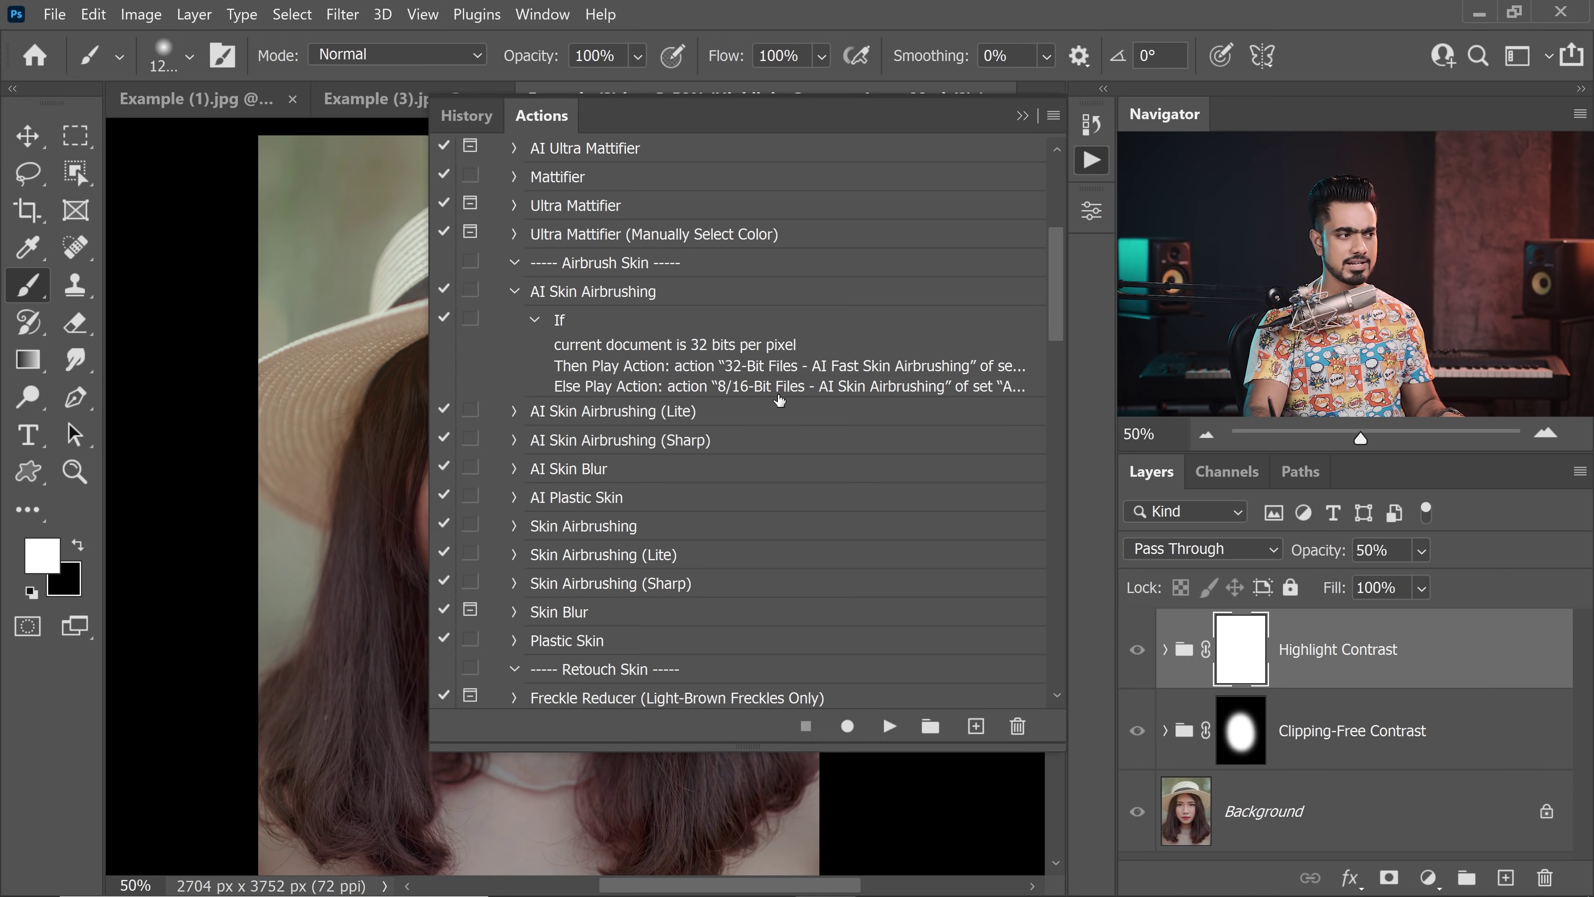
# - Expand 8/16-Bit Files - AI Skin Airbrushing and scroll through its steps
pyautogui.moveTo(1061, 338)
pyautogui.mouseDown()
pyautogui.moveTo(1061, 554)
pyautogui.moveTo(1062, 521)
pyautogui.mouseUp()
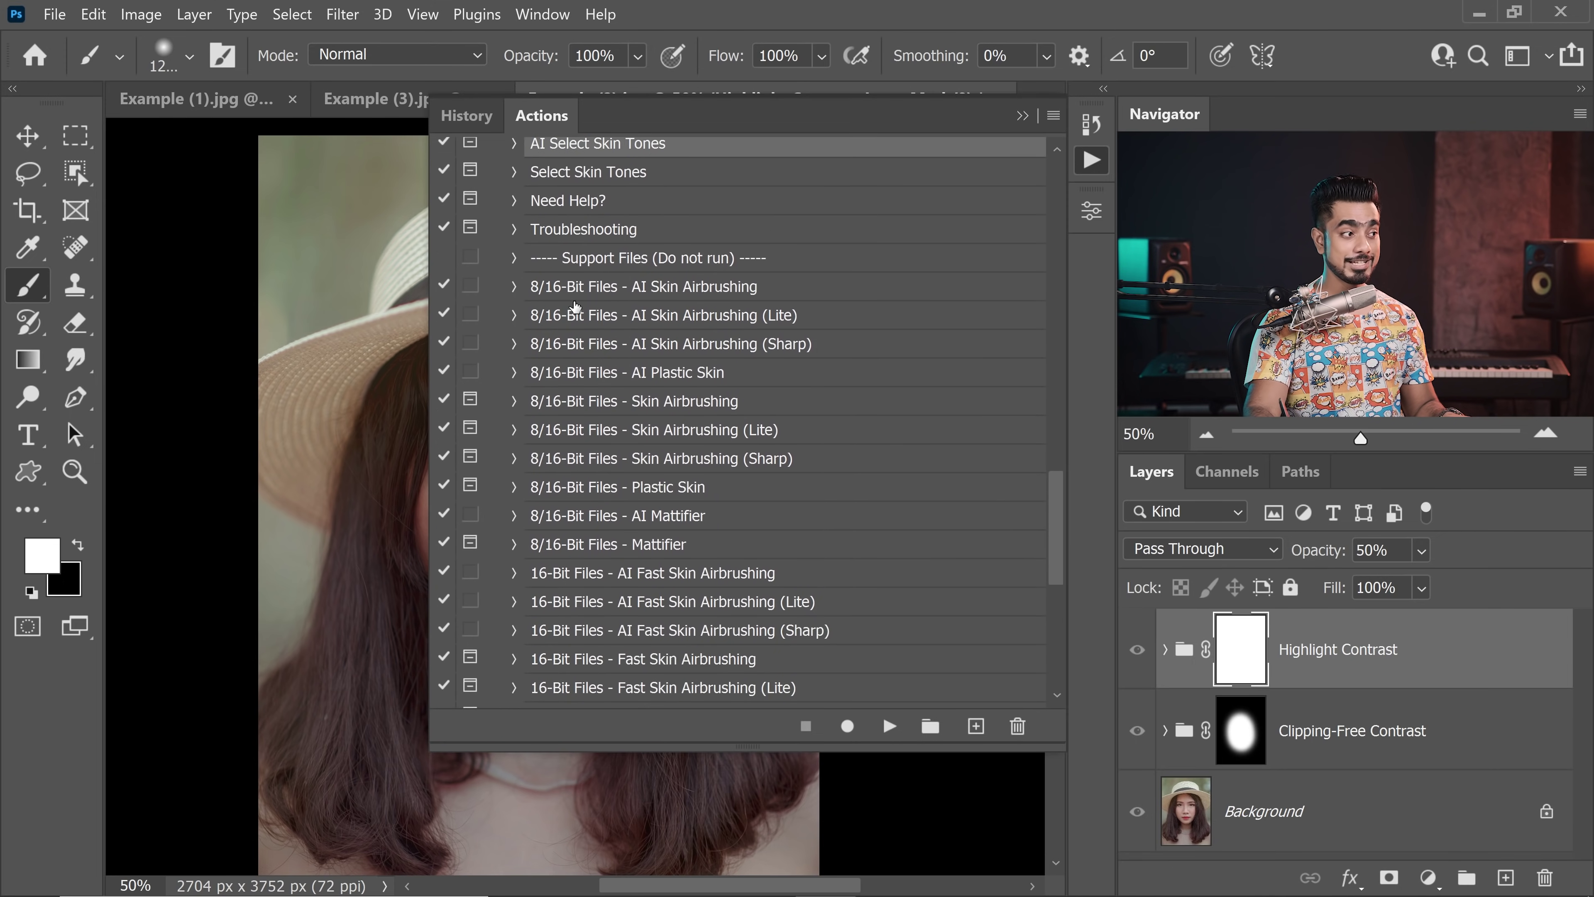
pyautogui.click(515, 287)
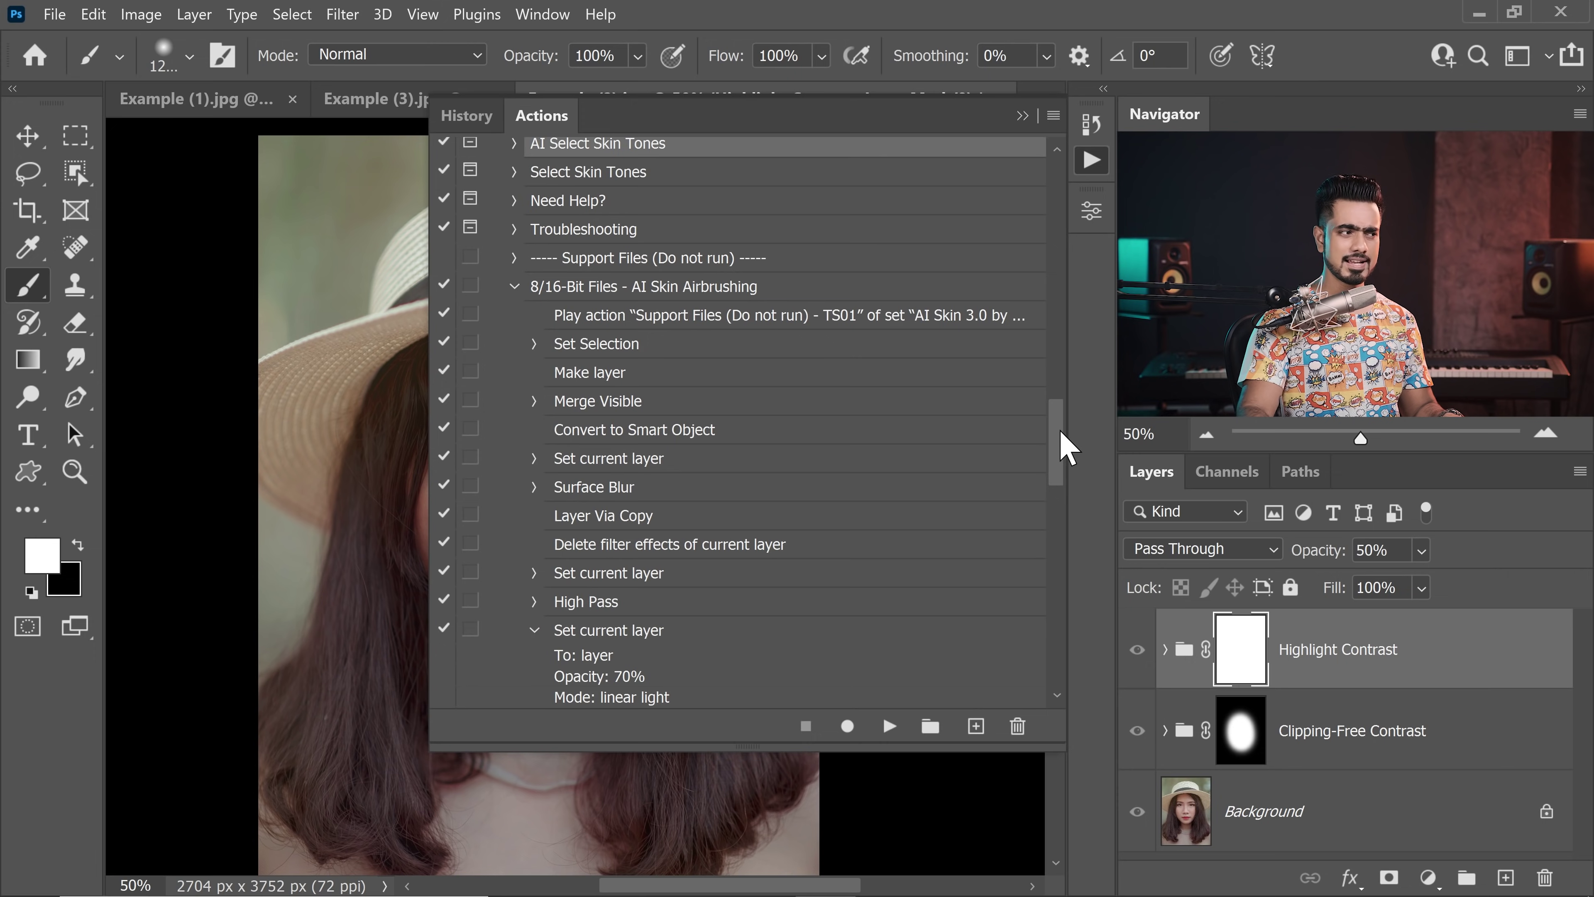
pyautogui.scroll(1, 934, 337)
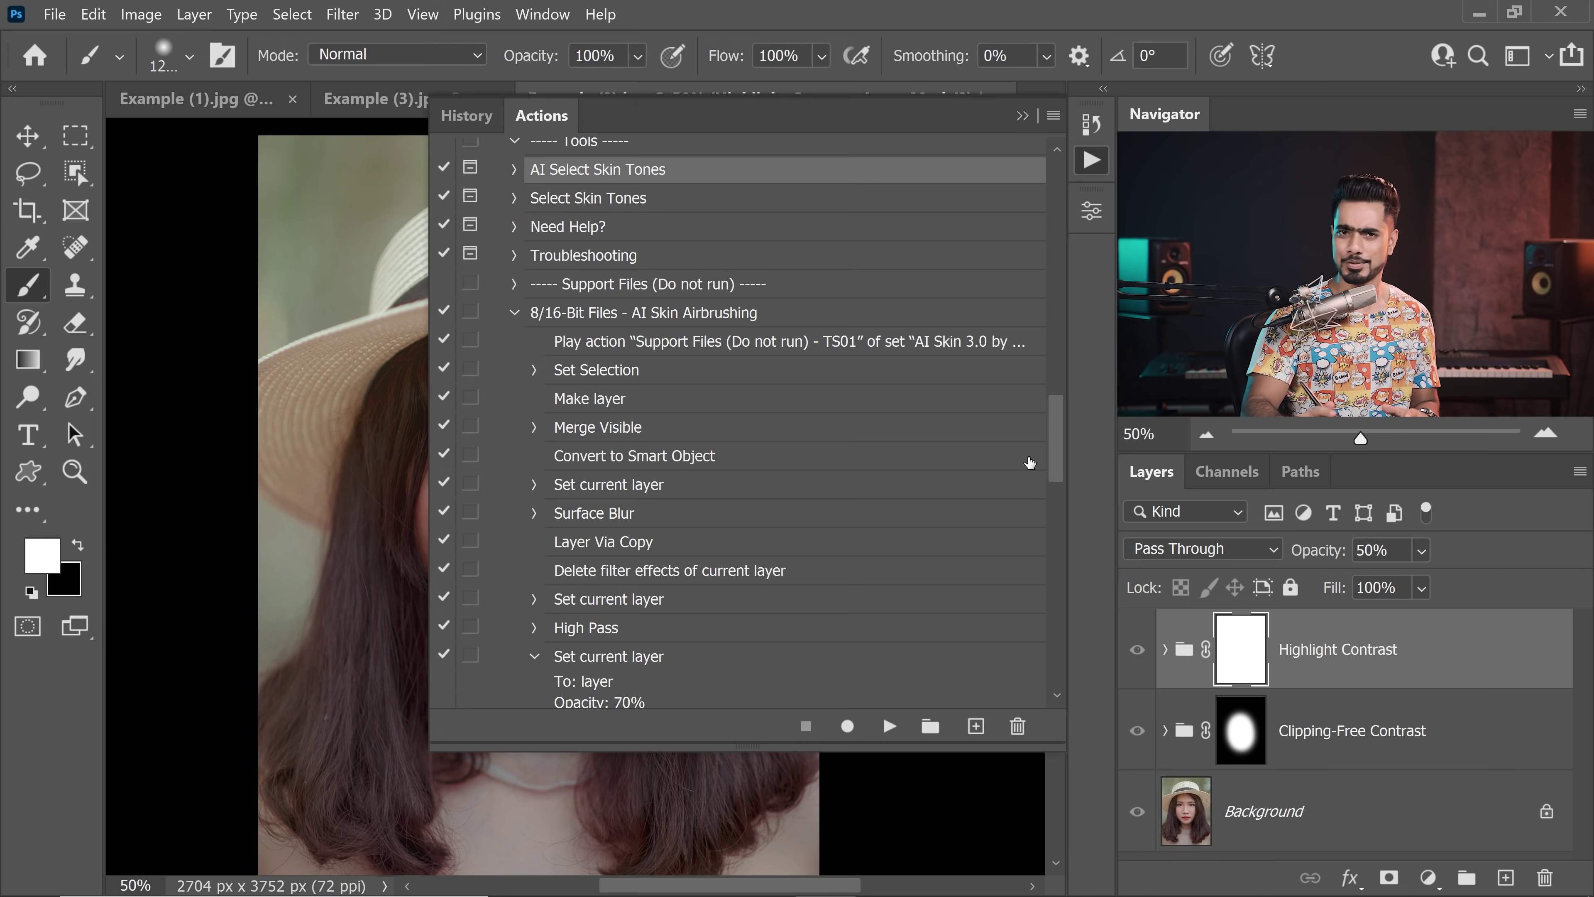
pyautogui.moveTo(1057, 440)
pyautogui.mouseDown()
pyautogui.moveTo(1061, 556)
pyautogui.moveTo(1061, 535)
pyautogui.mouseUp()
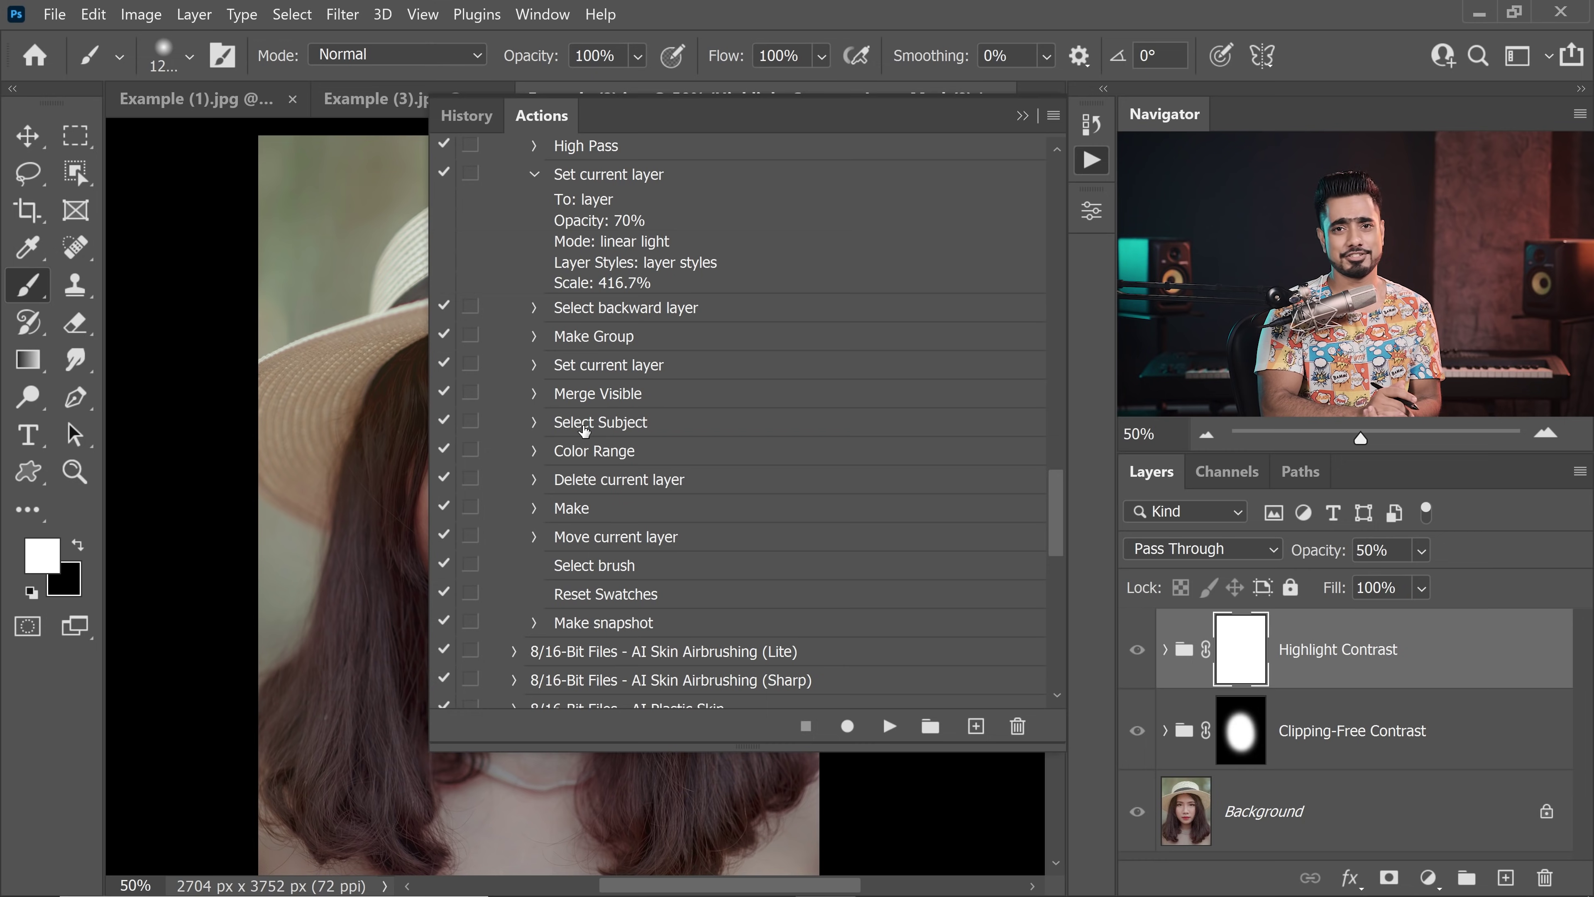
pyautogui.scroll(1, 584, 430)
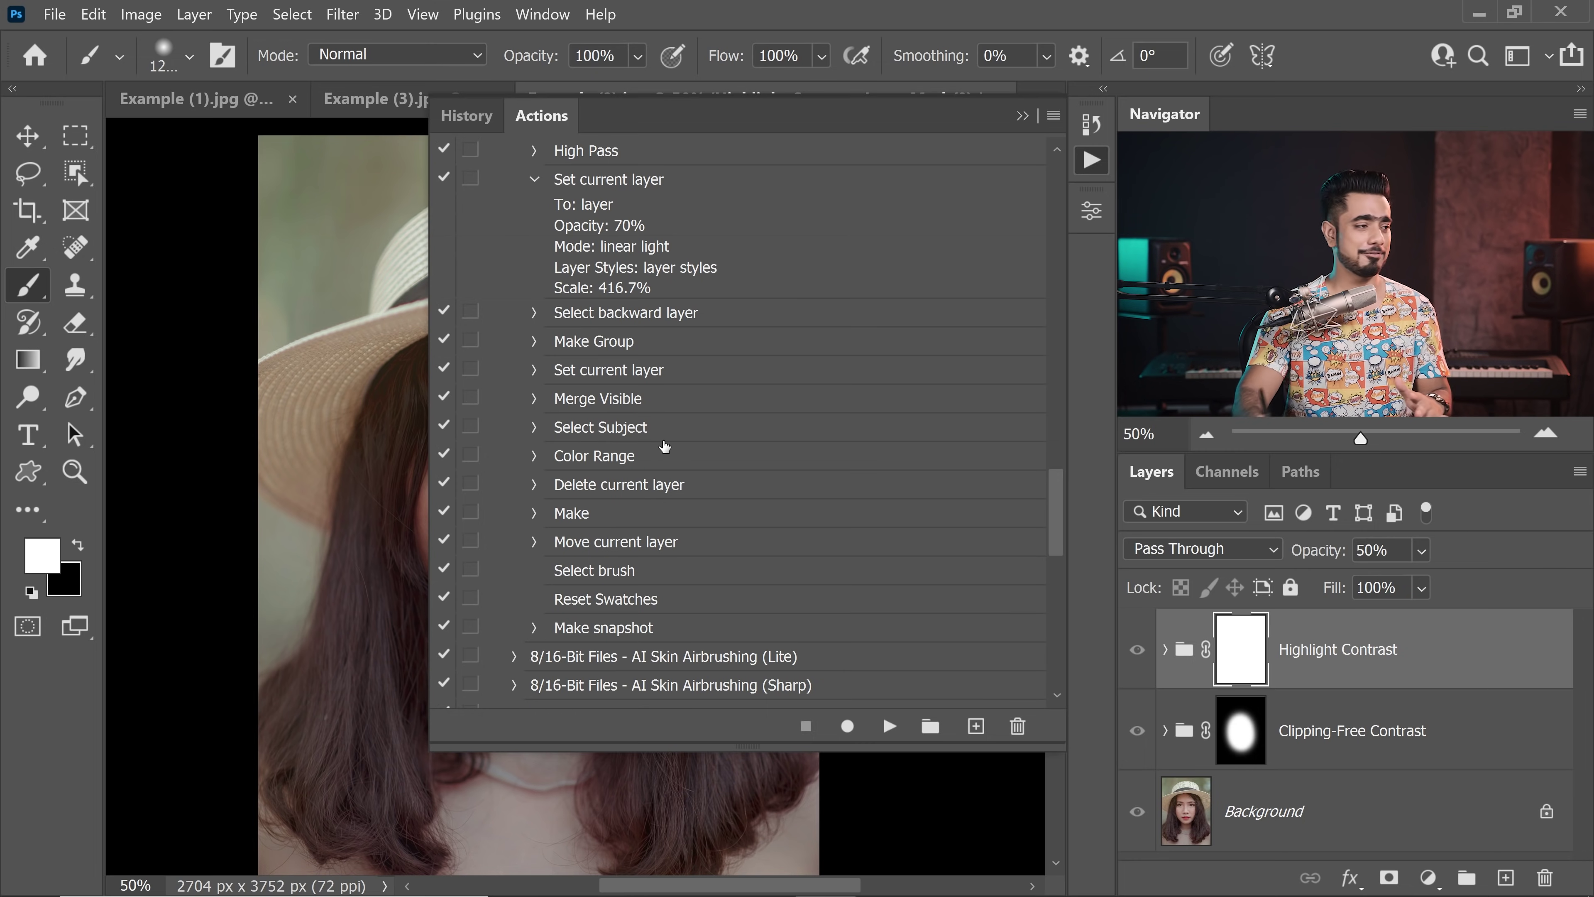
pyautogui.moveTo(1059, 509); pyautogui.dragTo(1057, 278)
# - Expand AI Skin Blur and Skin Blur in the Actions panel to compare their recorded steps
pyautogui.click(515, 393)
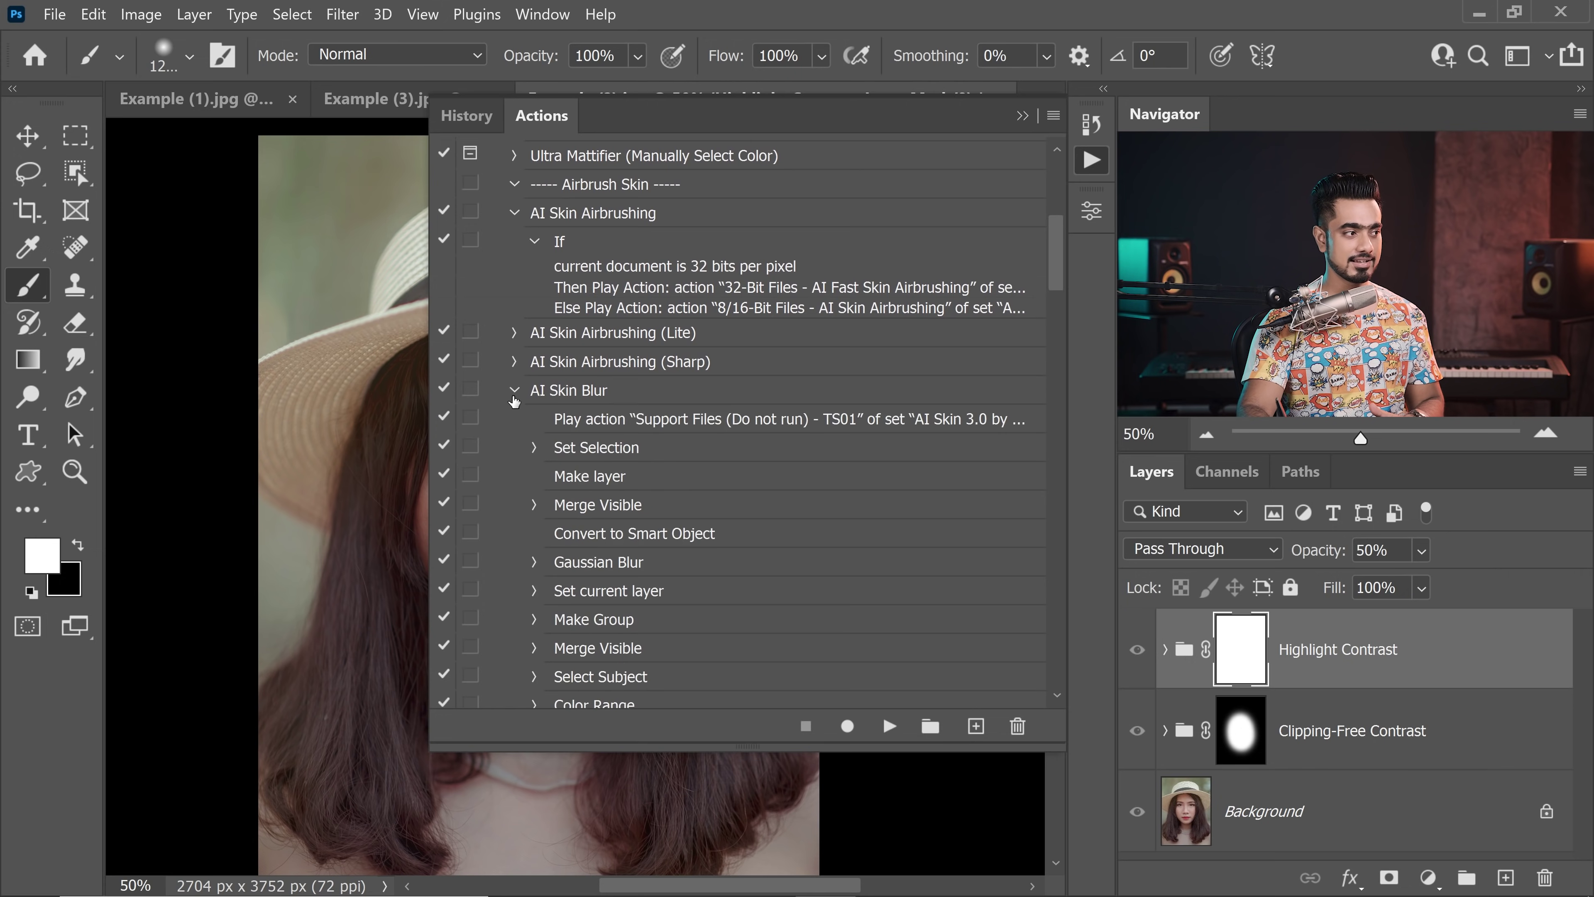
pyautogui.moveTo(1052, 275); pyautogui.dragTo(1057, 320)
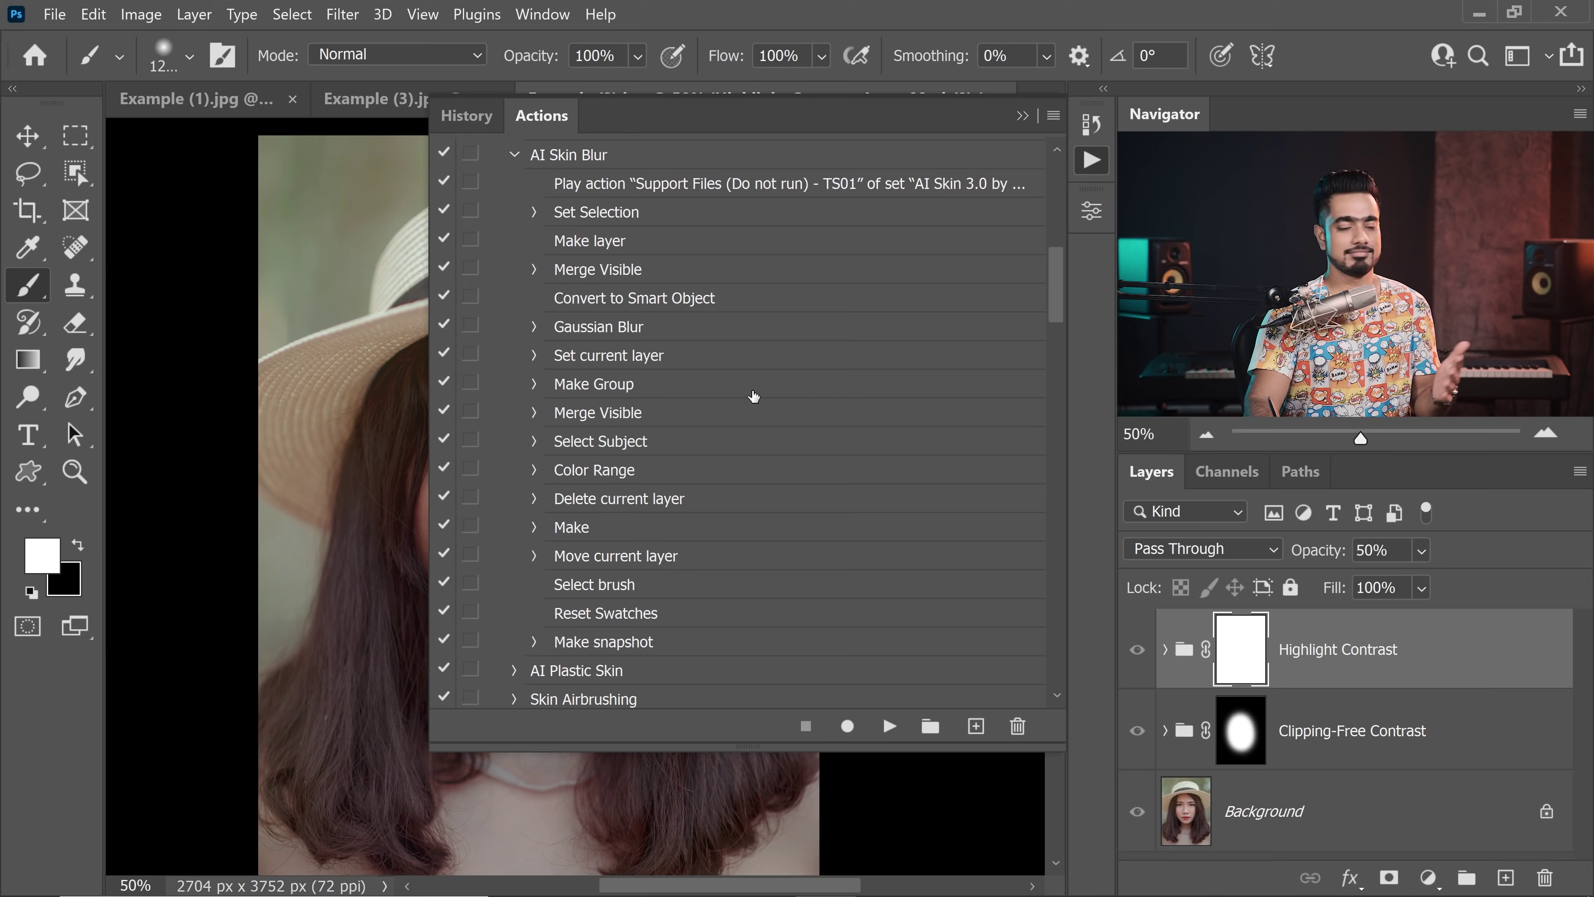
pyautogui.moveTo(1061, 310); pyautogui.dragTo(1061, 333)
pyautogui.scroll(-5, 1059, 333)
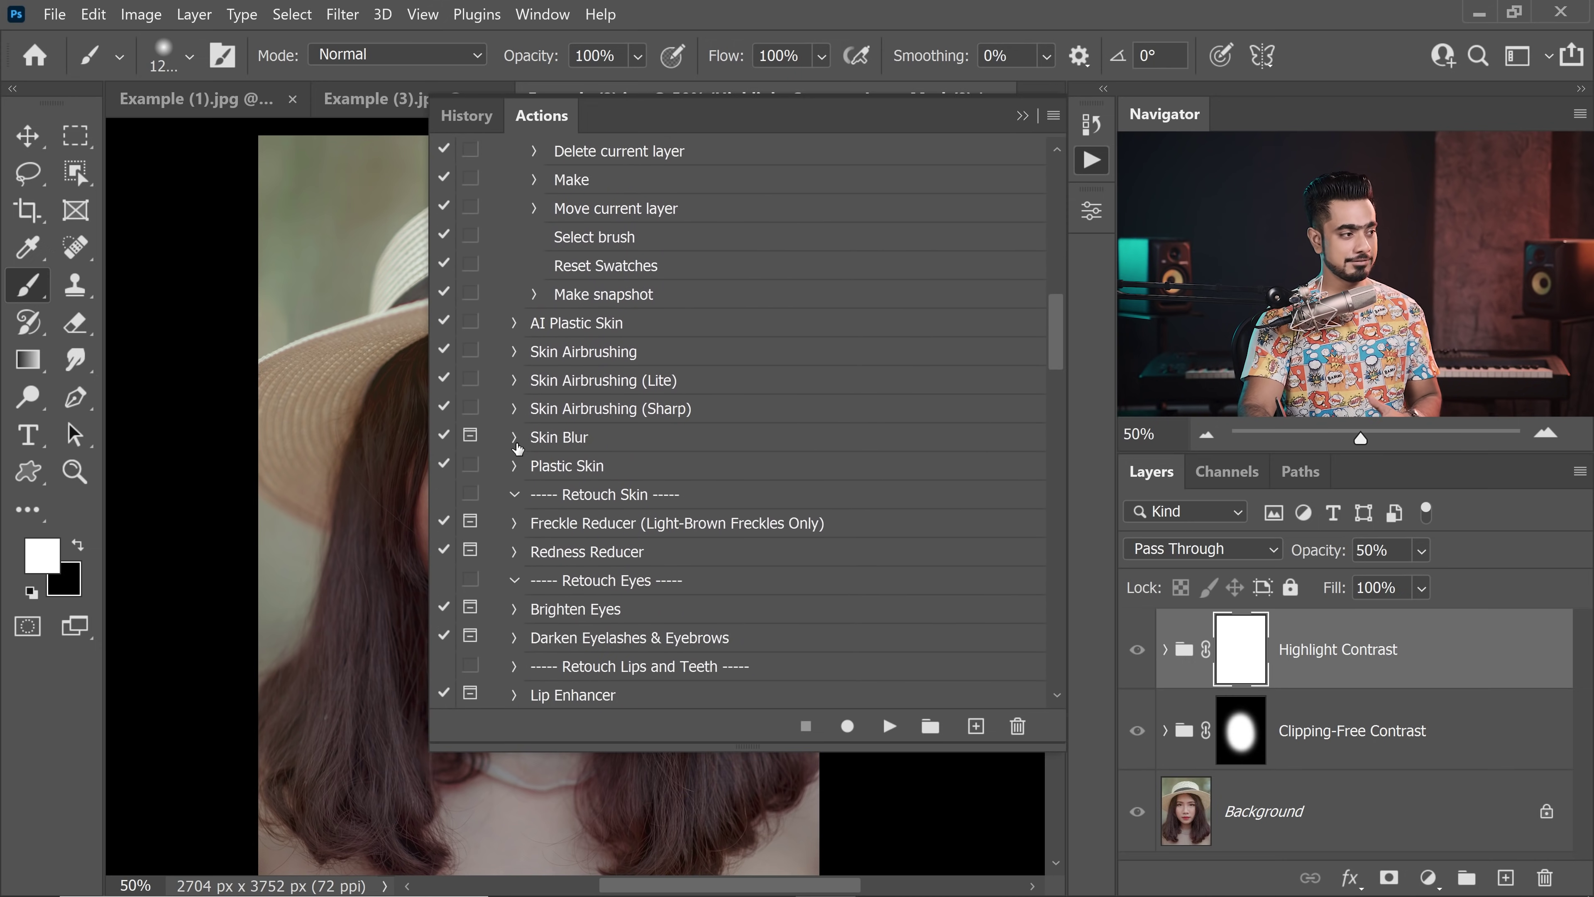
pyautogui.click(515, 437)
pyautogui.scroll(-3, 1057, 351)
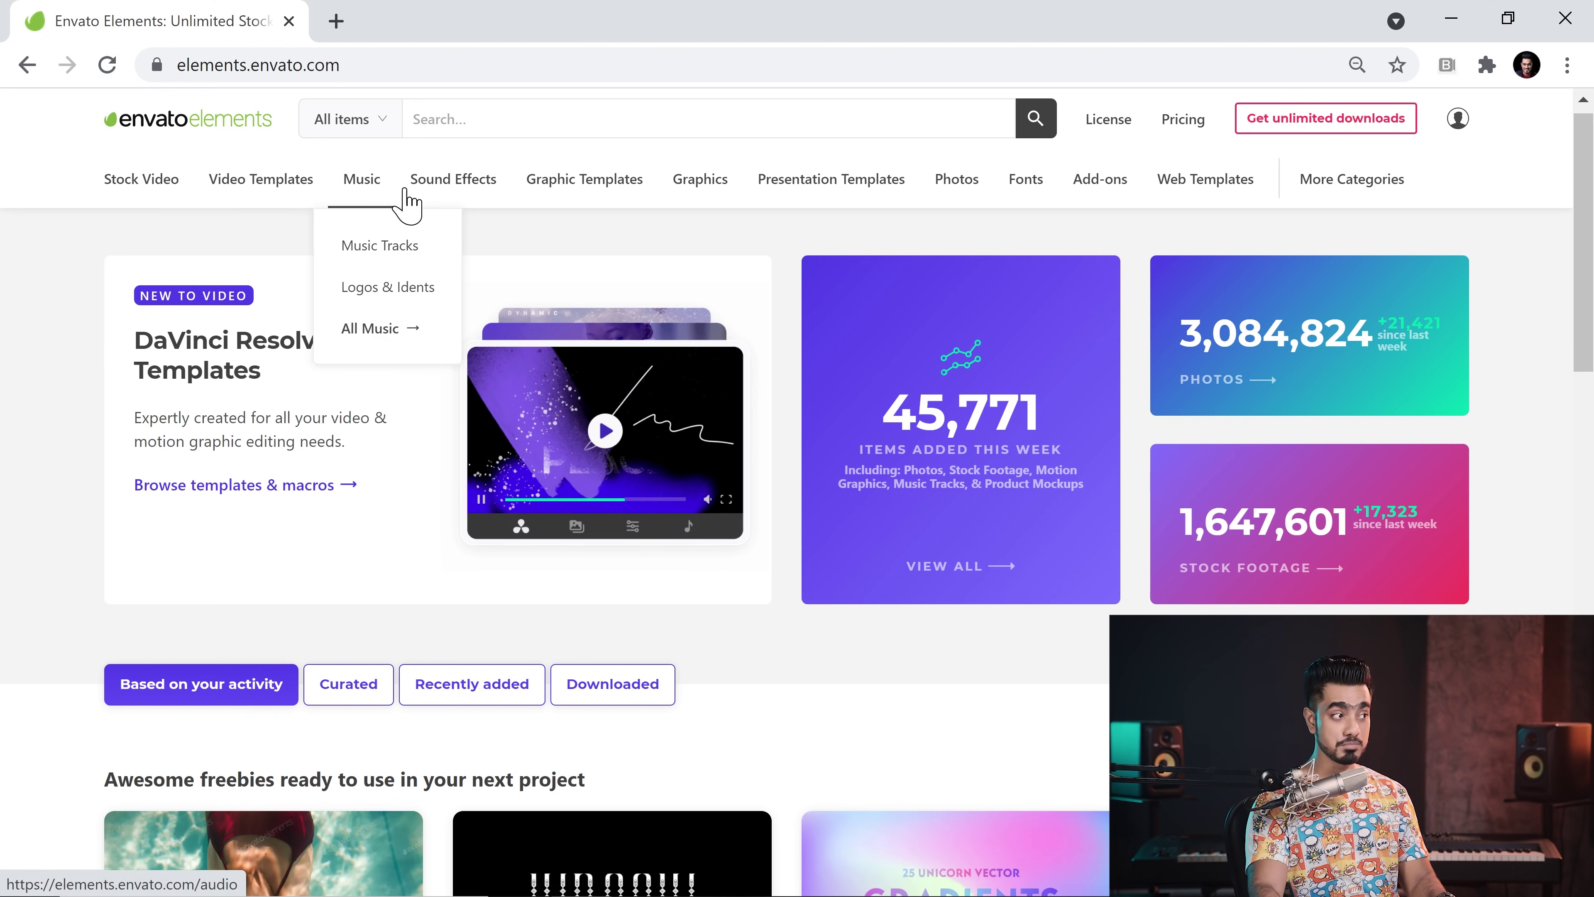
# - Go to the Actions and Presets listing from the Add-ons category menu
pyautogui.moveTo(720, 196)
pyautogui.moveTo(1105, 182)
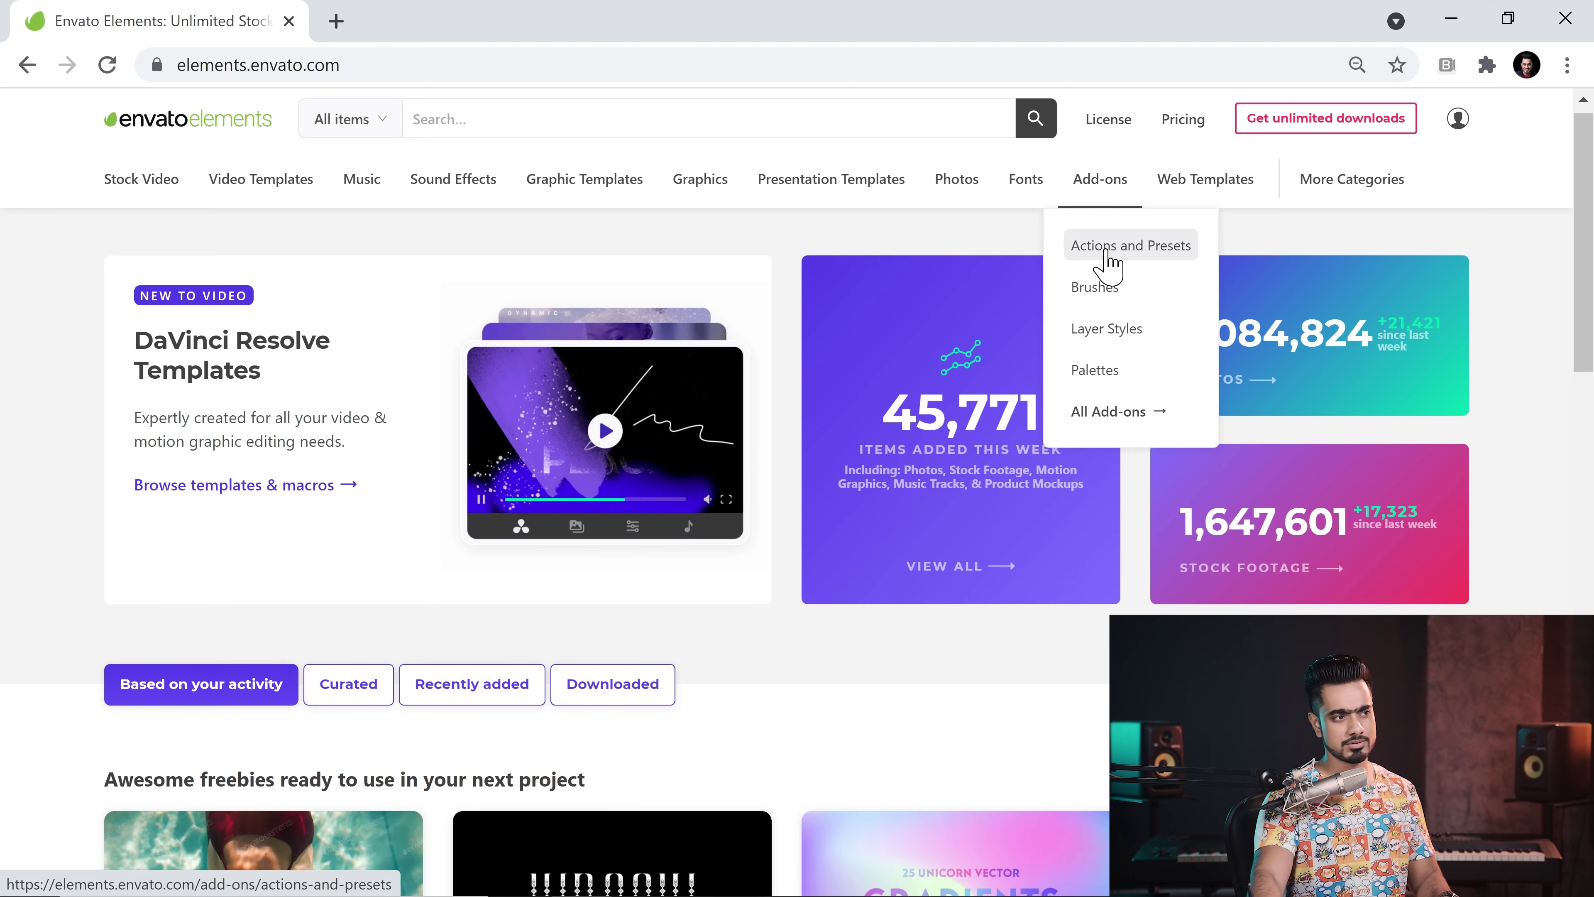
pyautogui.click(1107, 253)
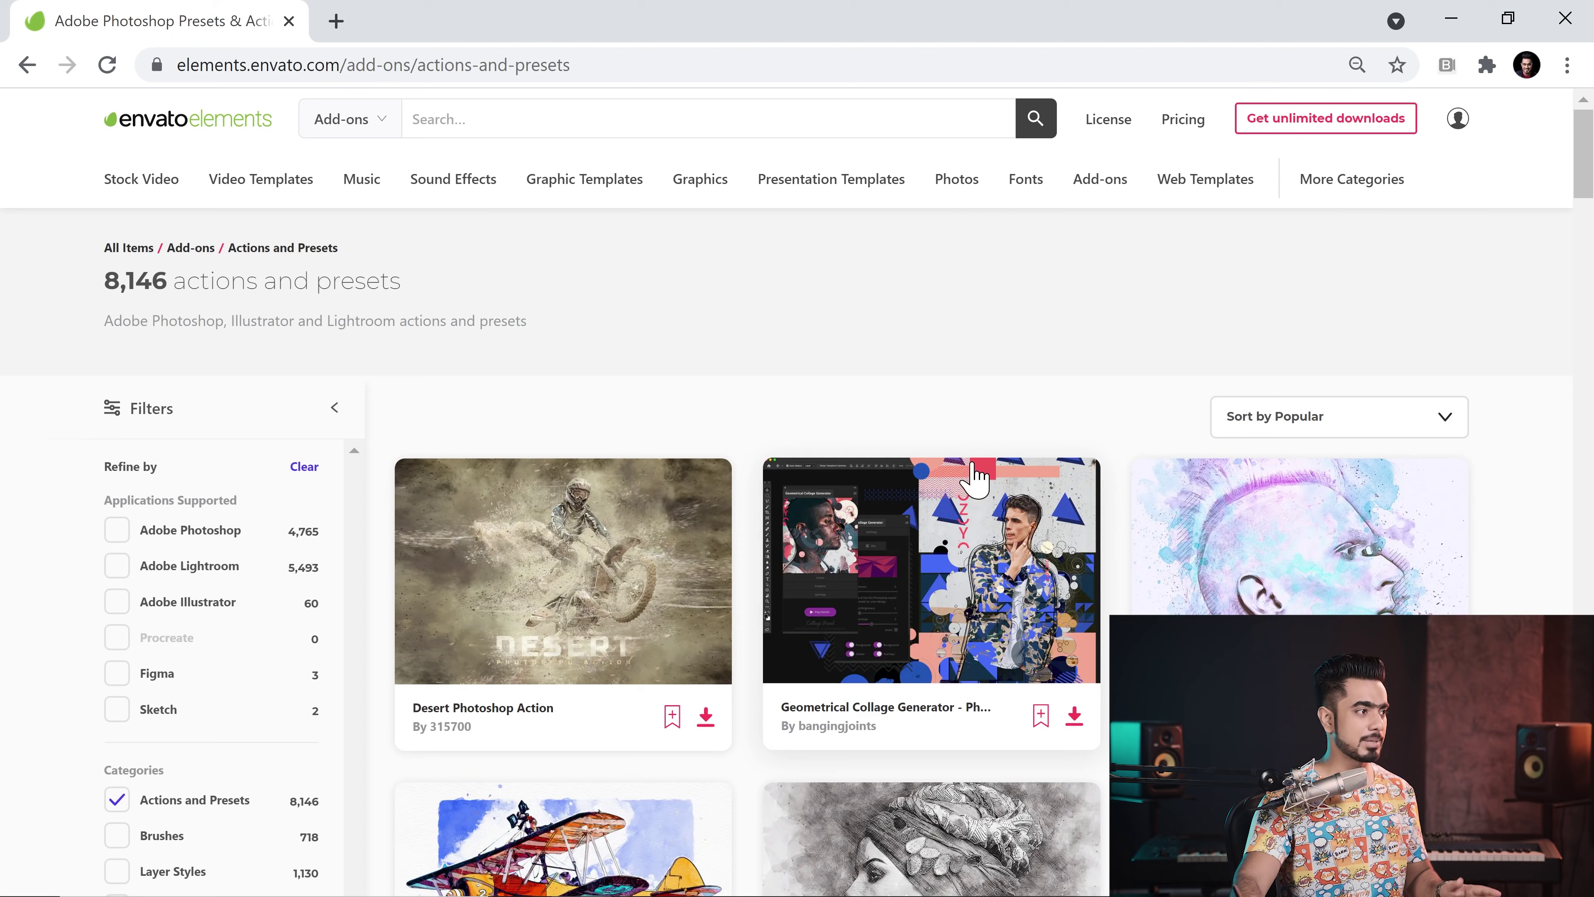
# - Visit the Stock Video listing, then return to Add-ons > Actions and Presets showing 8,146 items
pyautogui.click(151, 185)
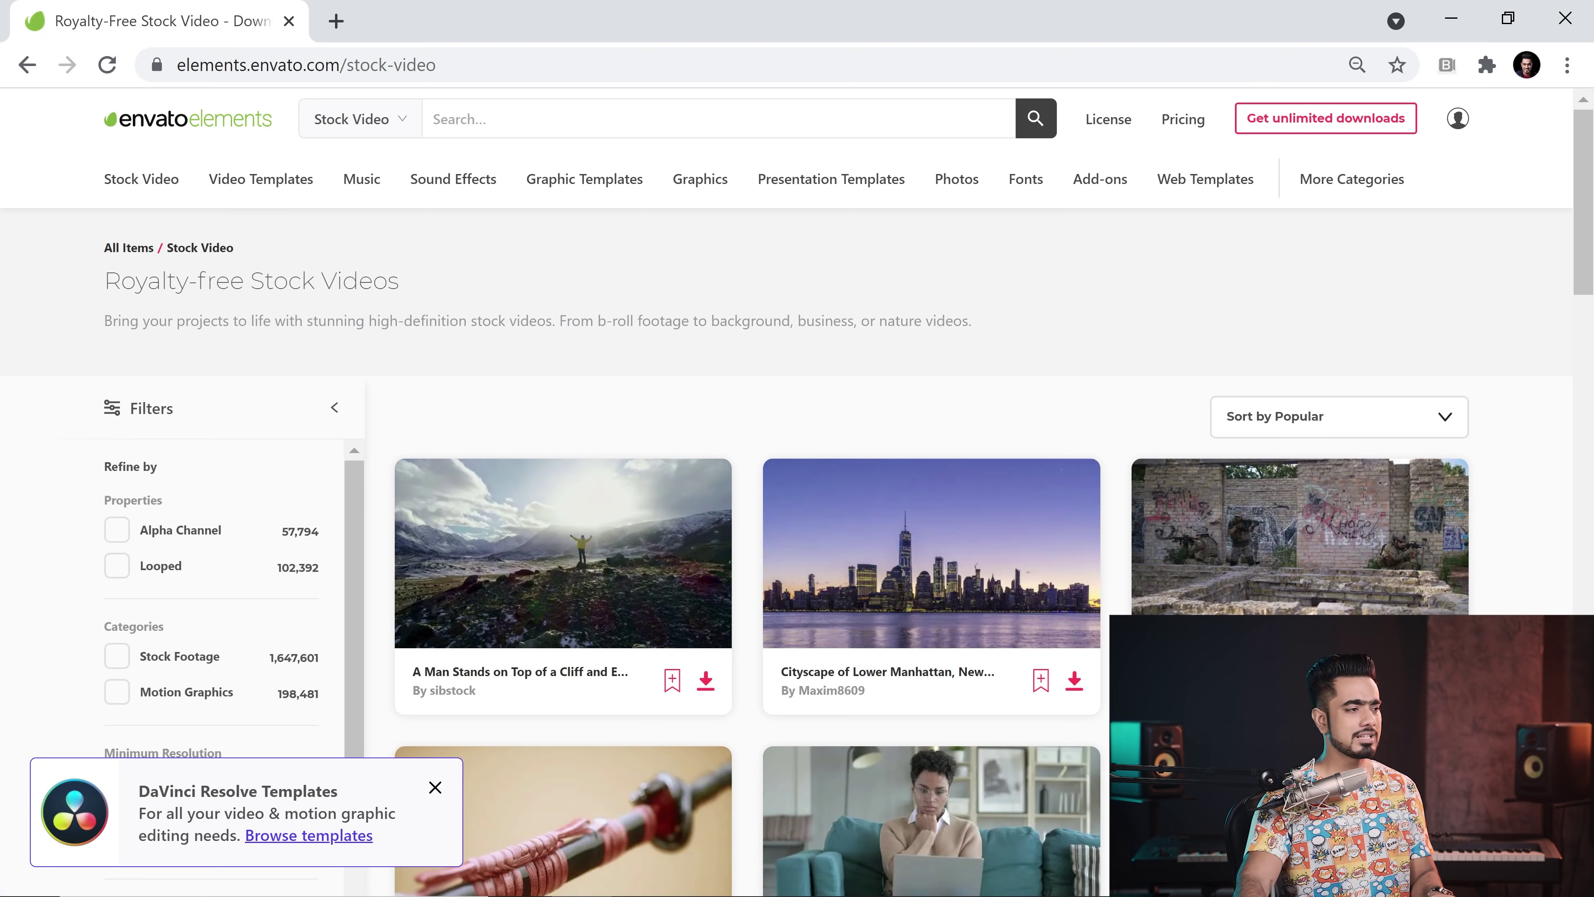
pyautogui.moveTo(1099, 189)
pyautogui.click(1114, 254)
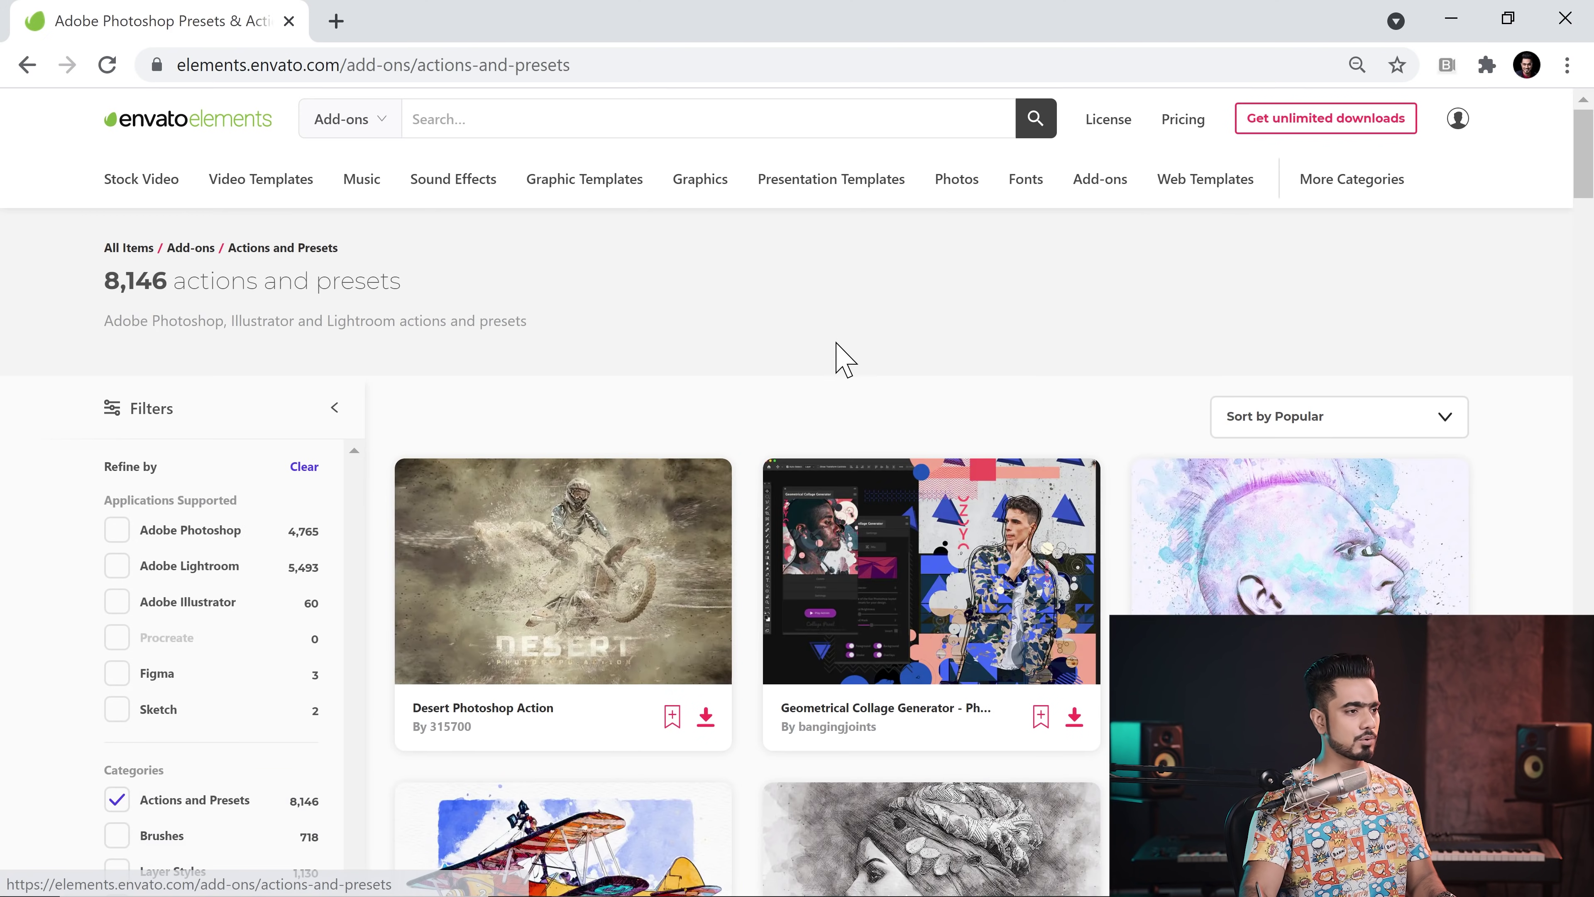